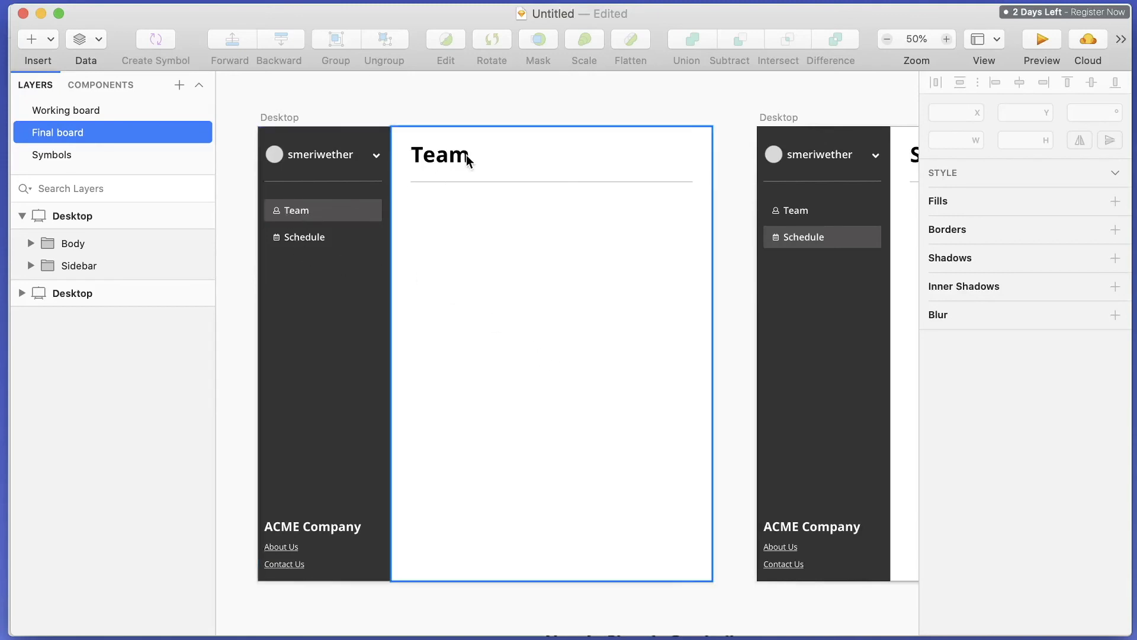
Add a 1024×1024 Desktop artboard to the Working board page.
scroll(609, 278, "right", 10)
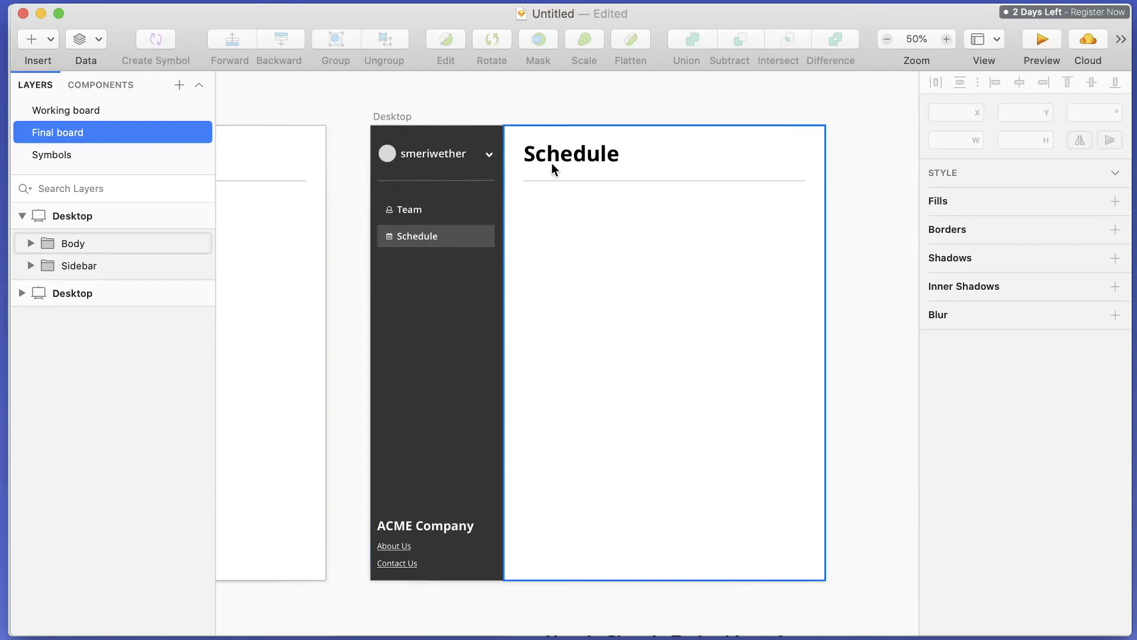
scroll(552, 162, "left", 7)
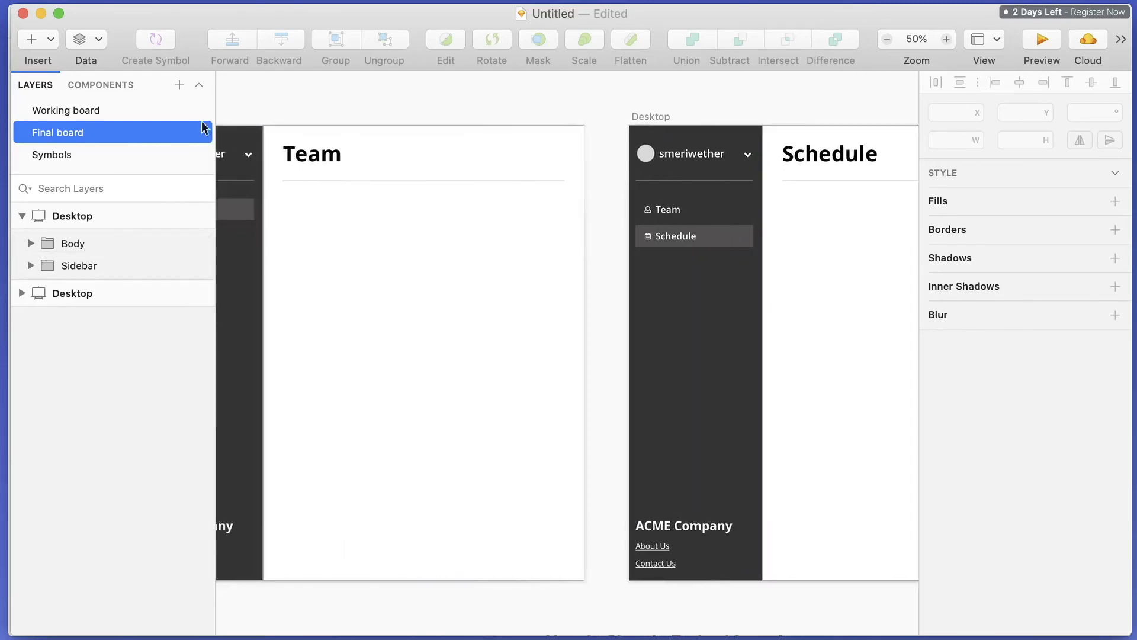
left_click(60, 110)
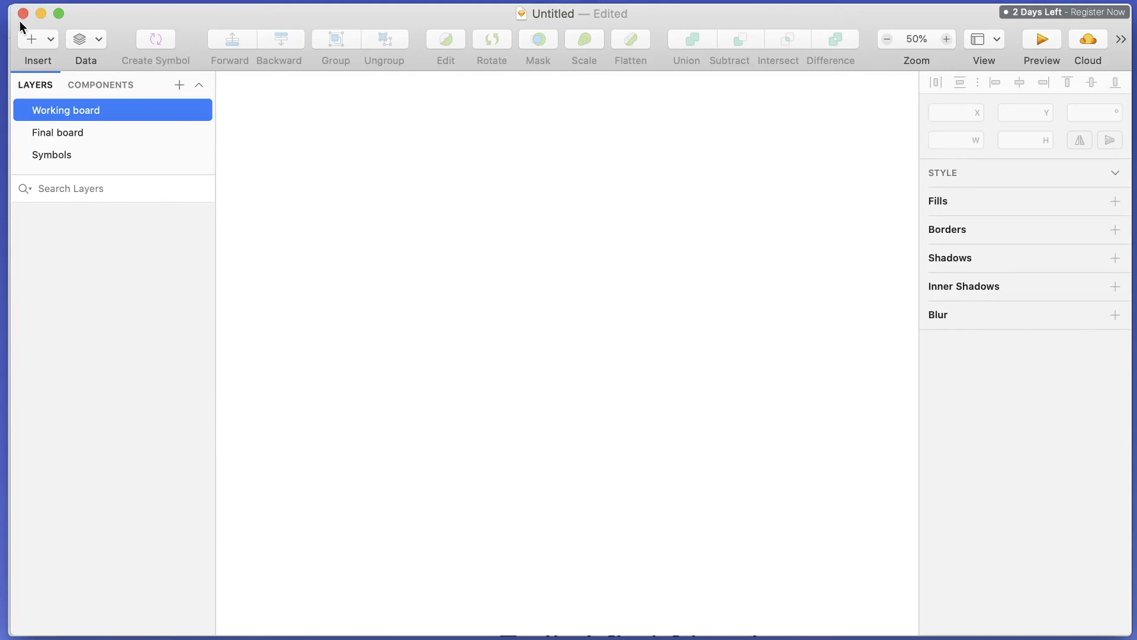
left_click(33, 39)
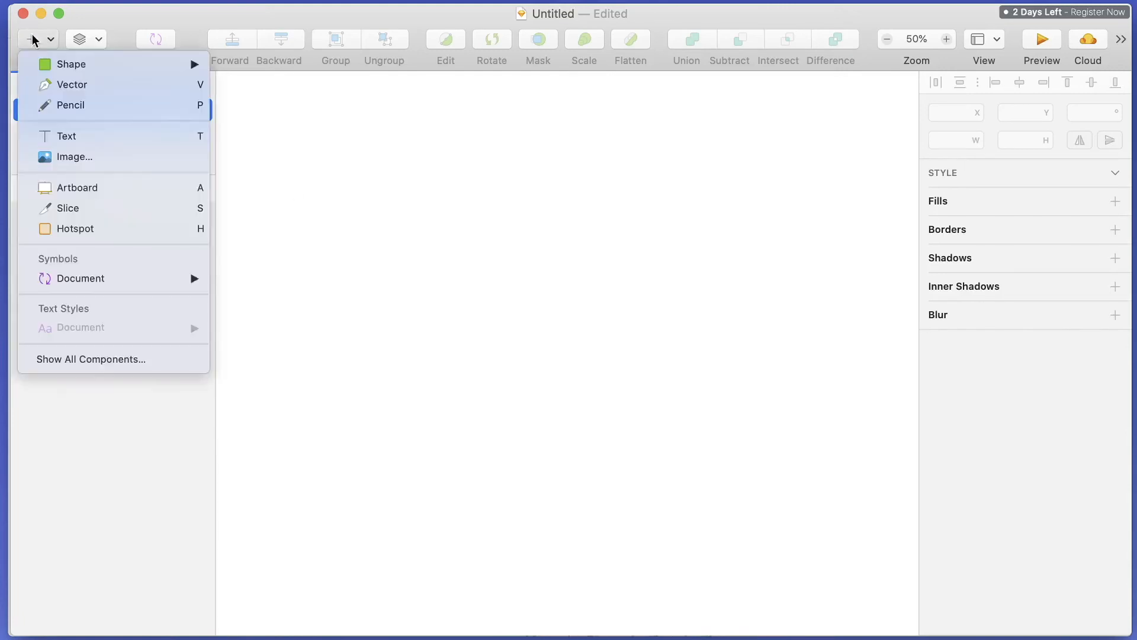
left_click(99, 187)
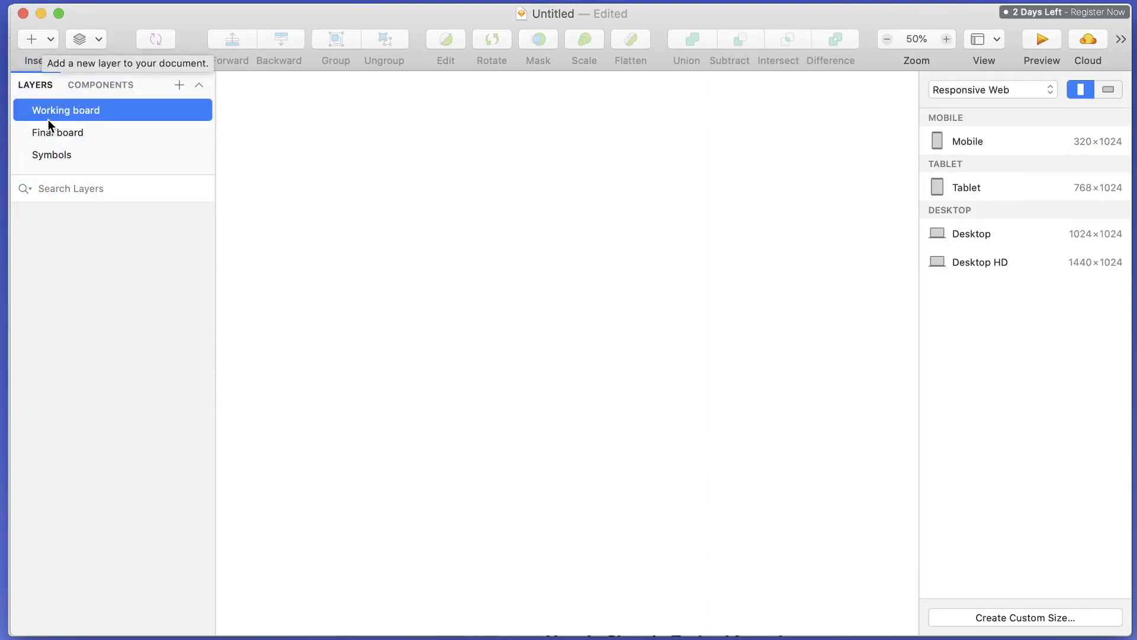
left_click(992, 235)
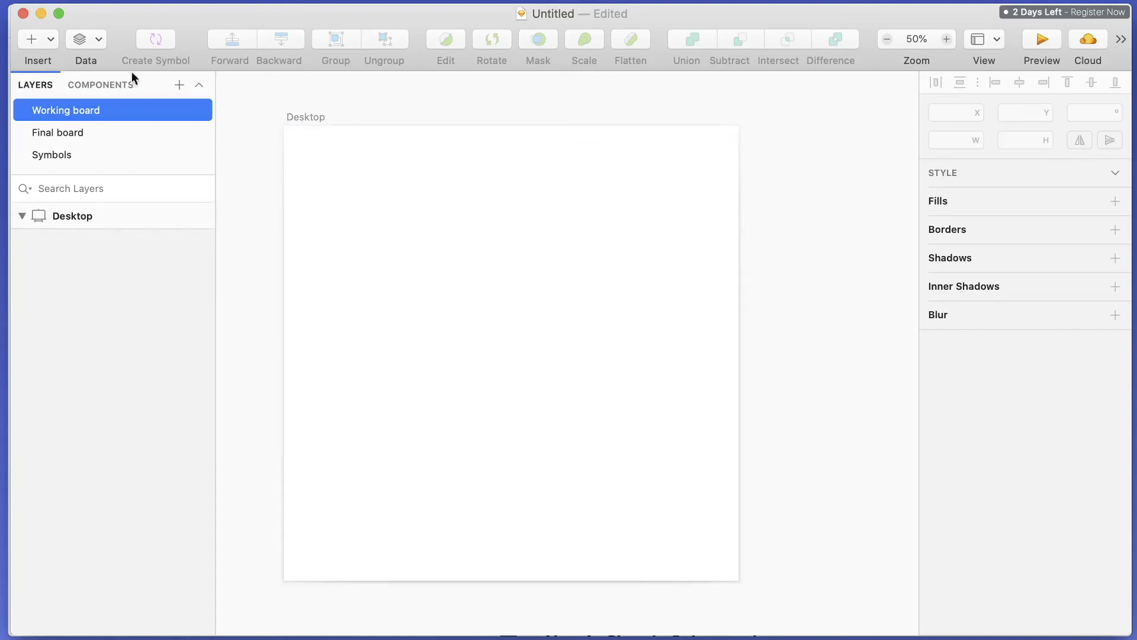
Draw a full-height sidebar rectangle along the artboard's left edge and set its width to 300.
left_click(38, 38)
mouse_move(108, 66)
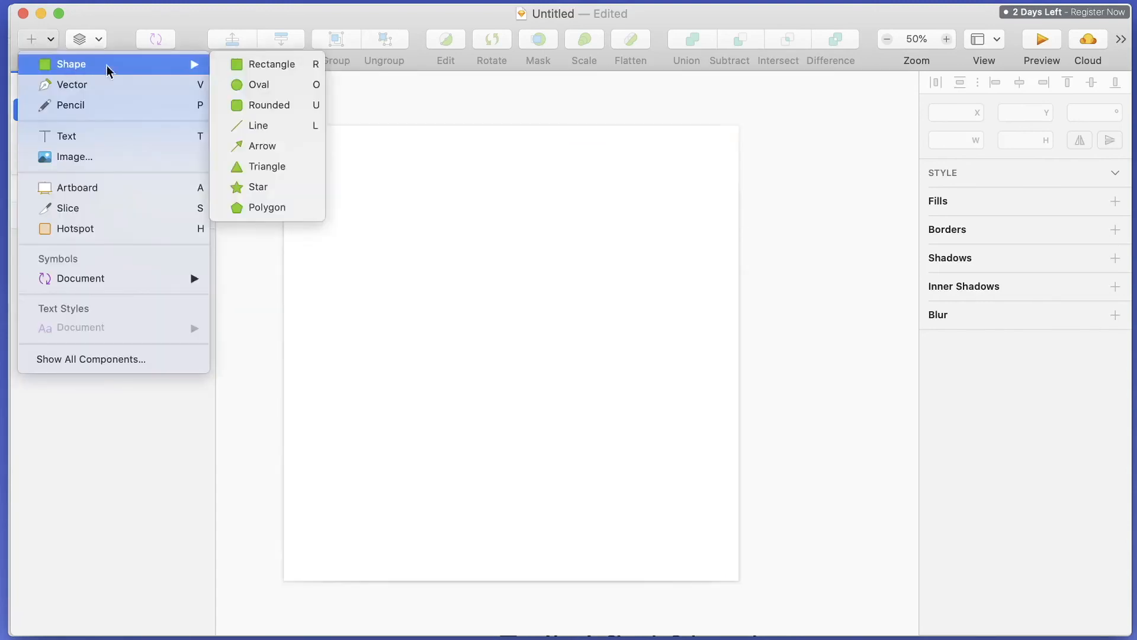
left_click(236, 64)
mouse_move(285, 126)
left_mouse_down()
mouse_move(402, 281)
mouse_move(414, 581)
left_mouse_up()
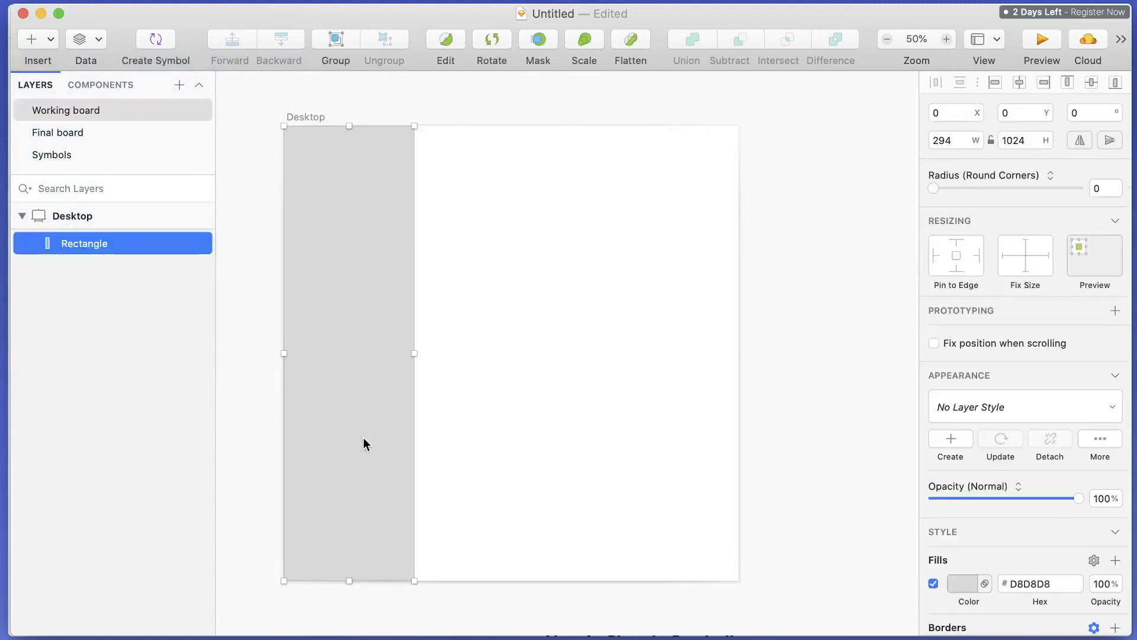
left_click(974, 139)
type("300")
key("Return")
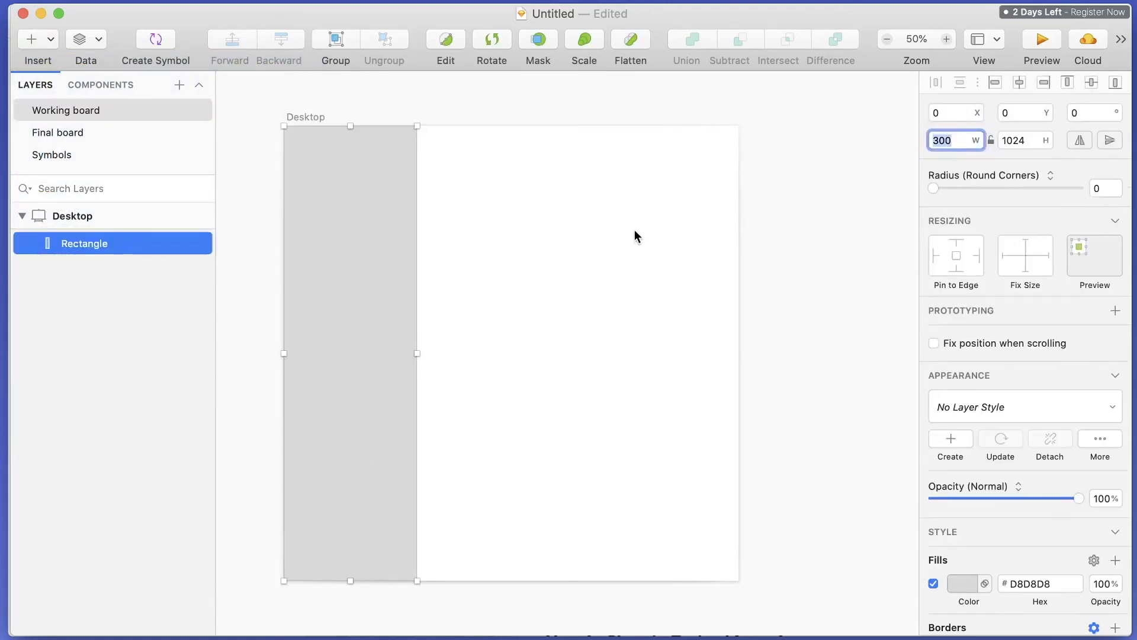
left_click(622, 227)
Draw a 724×1024 body rectangle covering the rest of the artboard beside the sidebar.
left_click(31, 40)
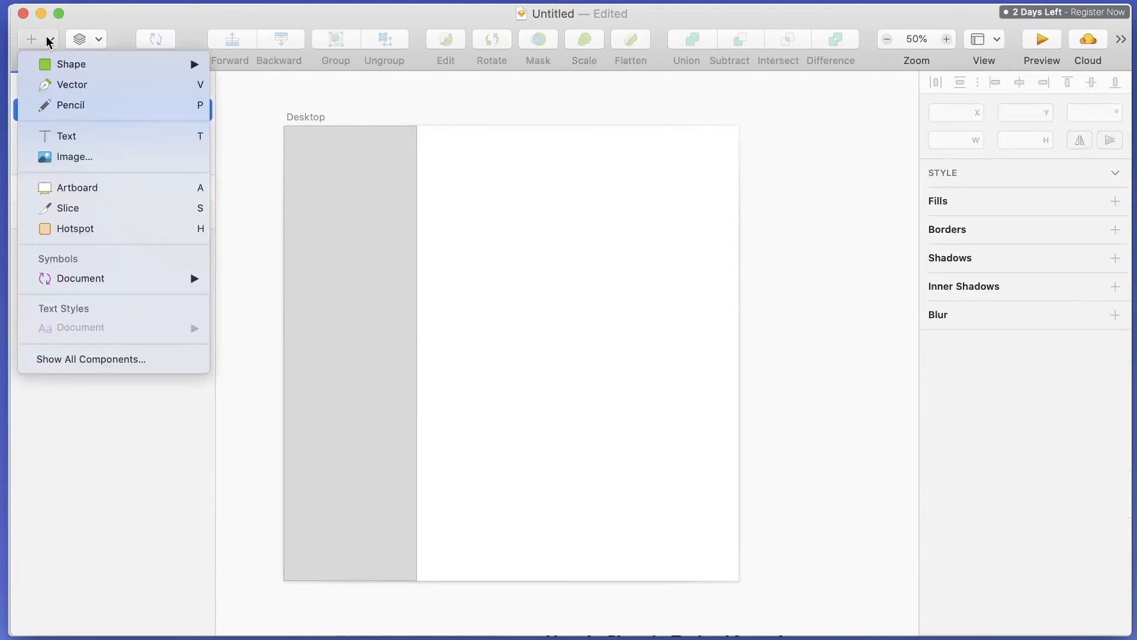
mouse_move(49, 72)
left_click(286, 66)
mouse_move(417, 126)
left_mouse_down()
mouse_move(529, 172)
mouse_move(702, 565)
mouse_move(738, 581)
left_mouse_up()
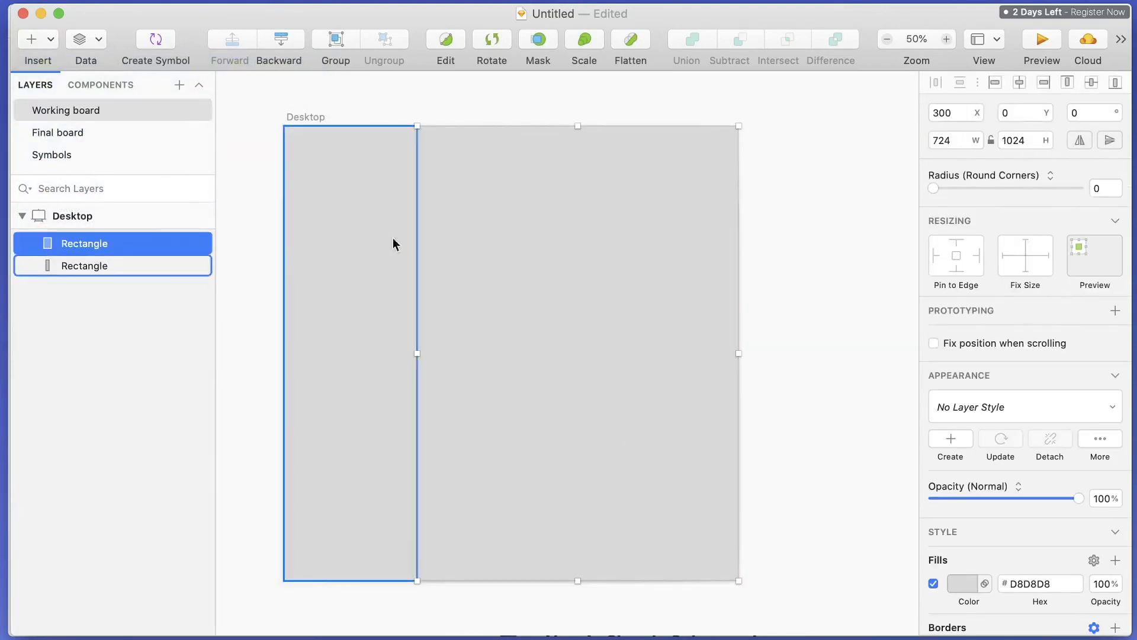
Turn off the fill and border of the body rectangle.
scroll(971, 566, "down", 4)
left_click(934, 475)
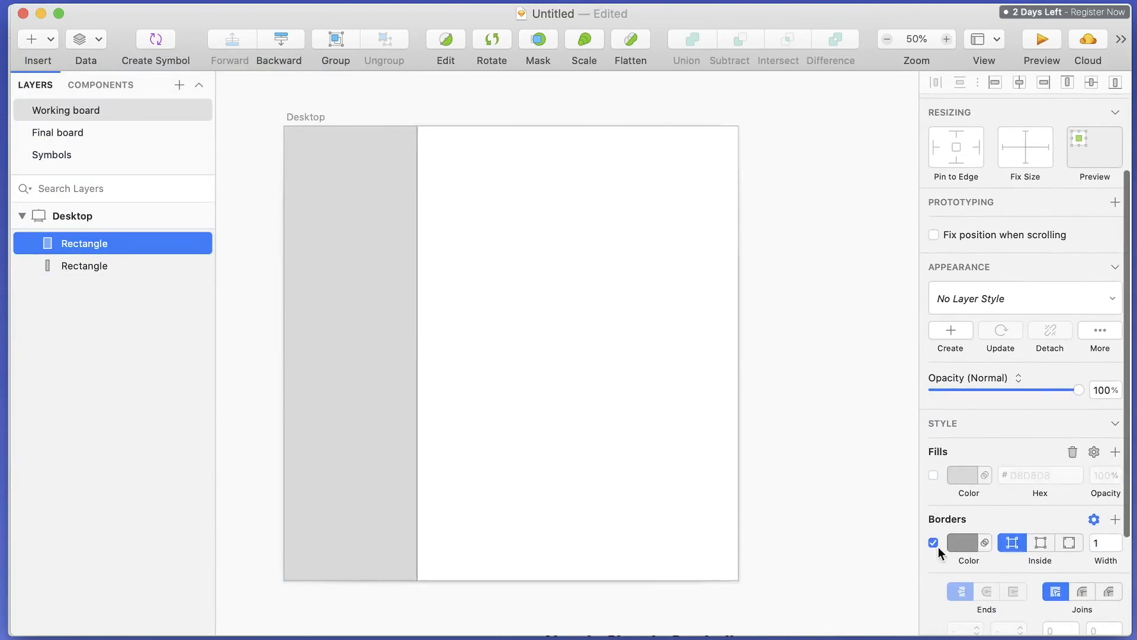
left_click(933, 543)
Fill the sidebar rectangle with the dark grey 333333.
left_click(353, 425)
left_click(955, 475)
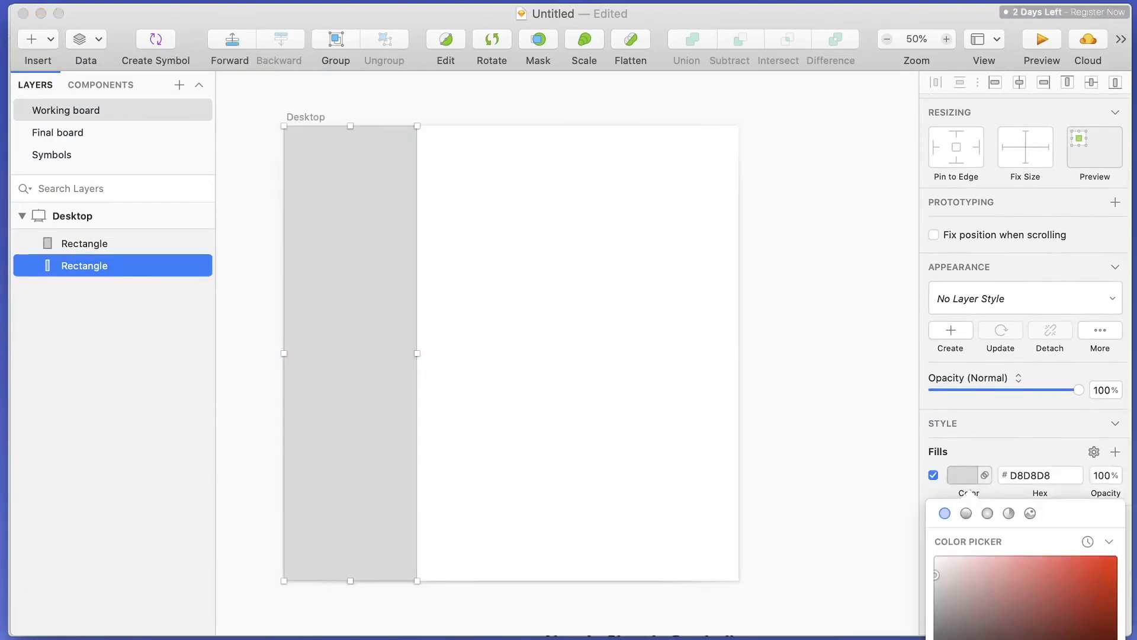
left_click(981, 639)
left_click(961, 476)
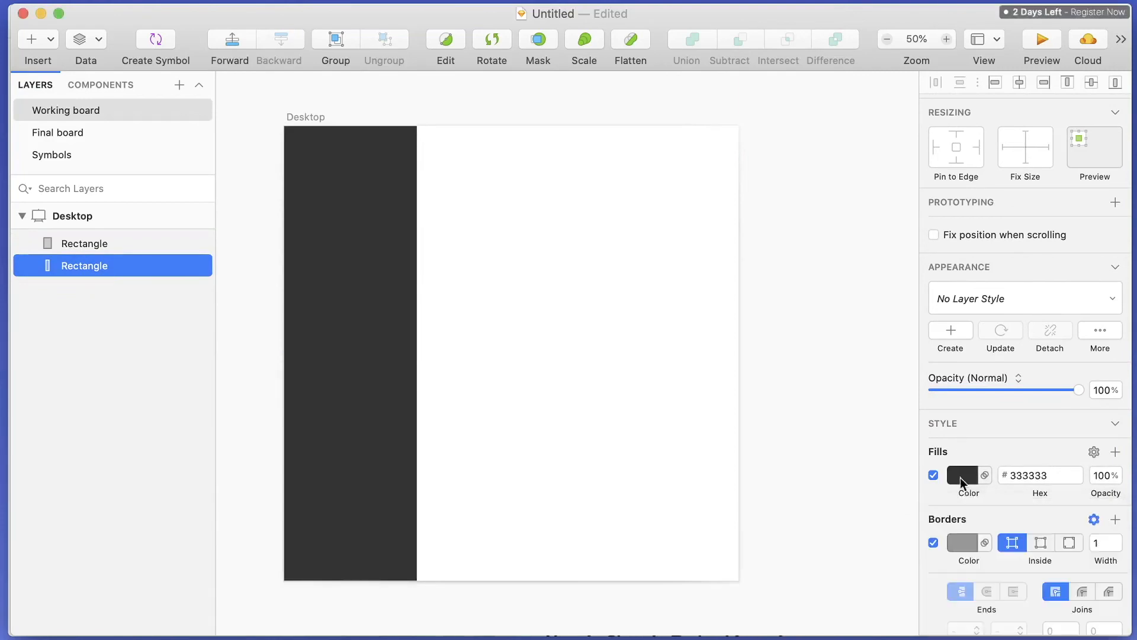
left_click(772, 319)
Draw a horizontal divider line about 653 px long near the top of the body area.
scroll(619, 294, "up", 1)
scroll(619, 288, "up", 2)
scroll(620, 288, "down", 5)
scroll(621, 289, "up", 5)
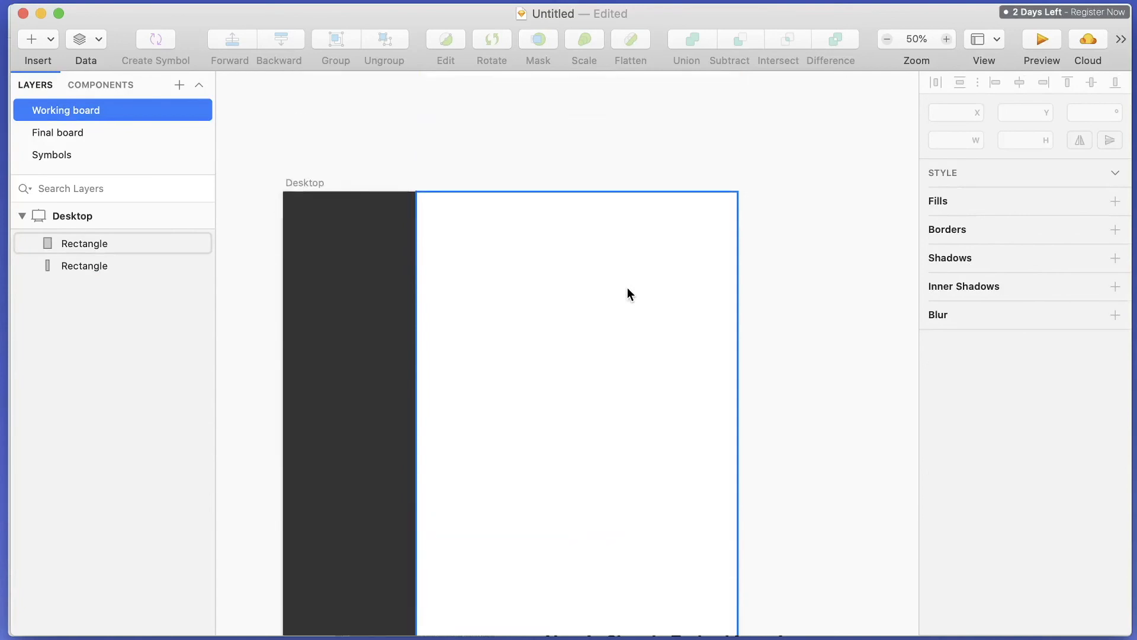
left_click(38, 48)
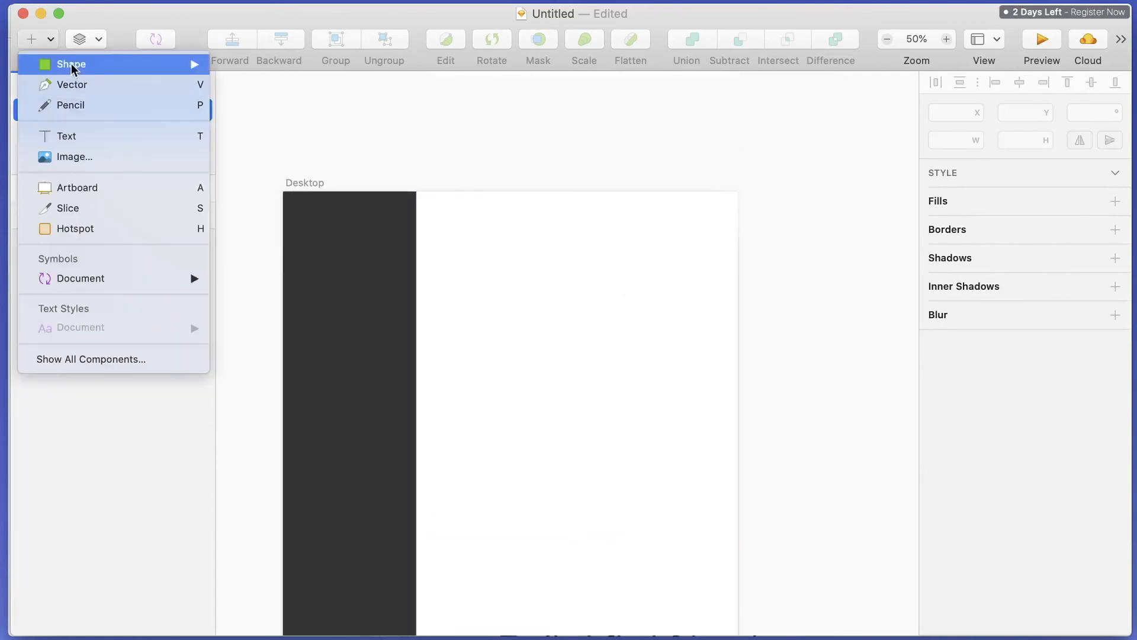
mouse_move(126, 66)
left_click(245, 130)
left_click_drag(436, 244, 723, 245)
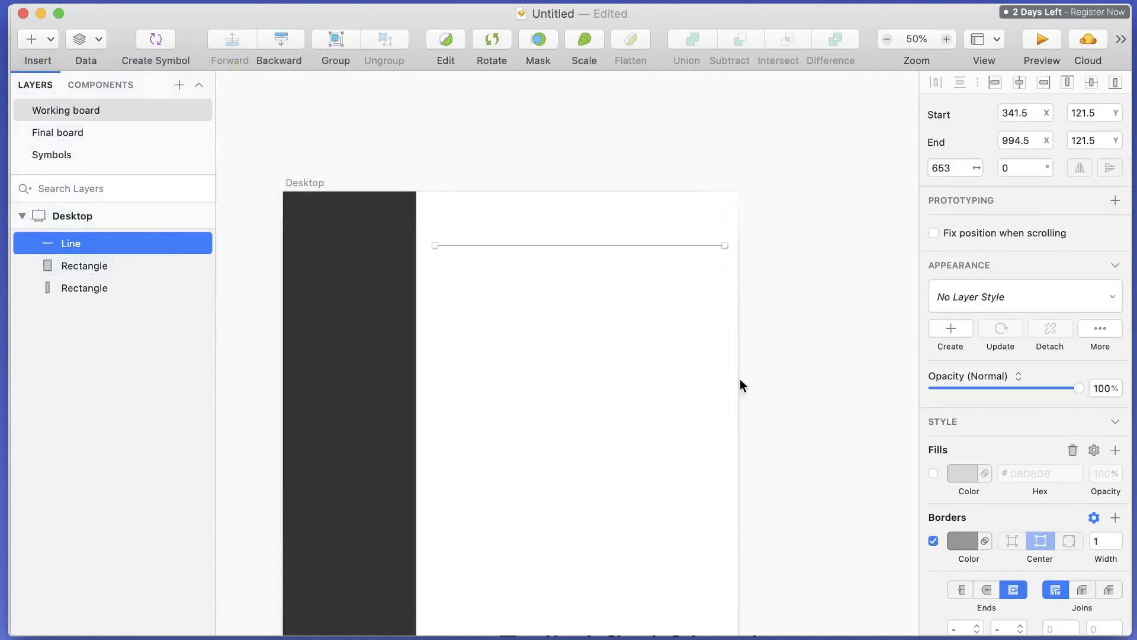
Check the divider on the Final board page and the body rectangle's width, and calculate the line length as 724-60.
left_click(37, 133)
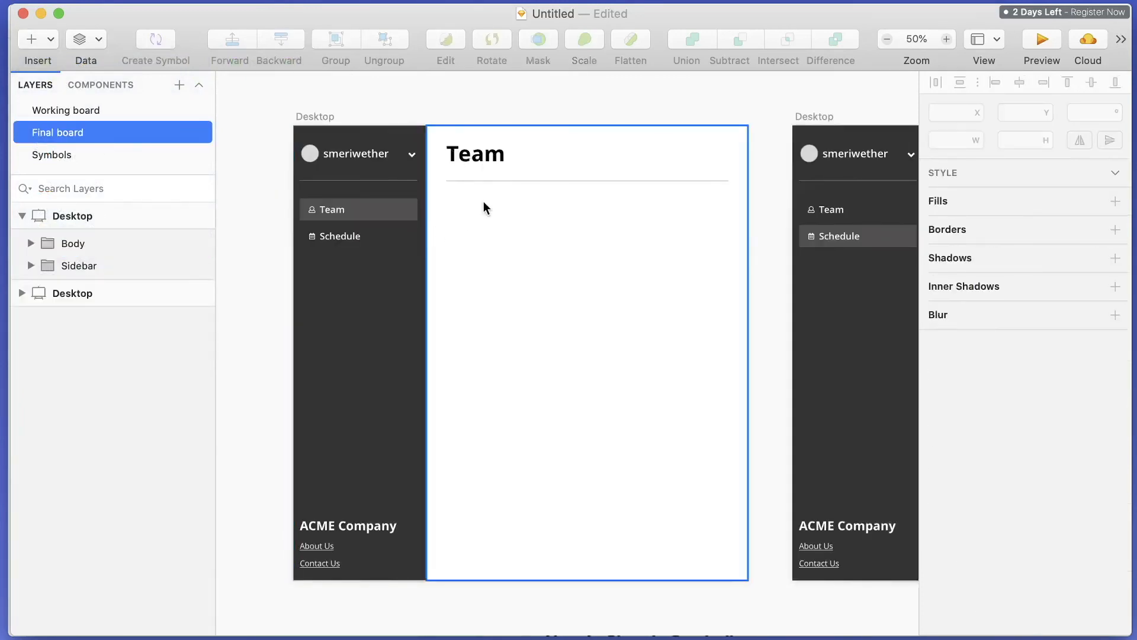
left_click(112, 111)
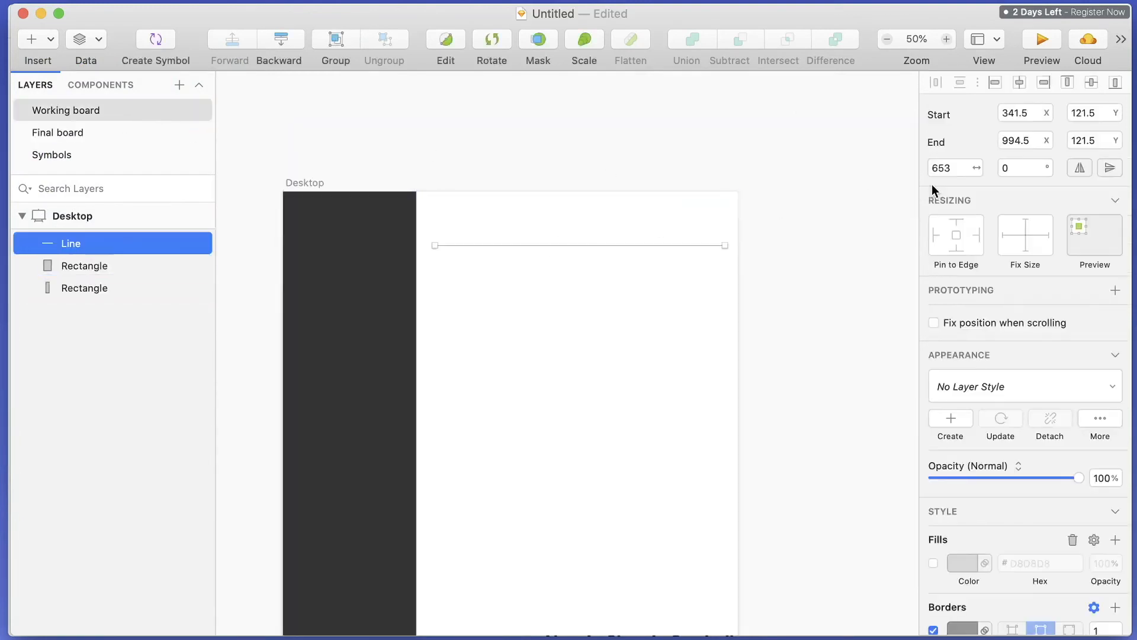
left_click(595, 363)
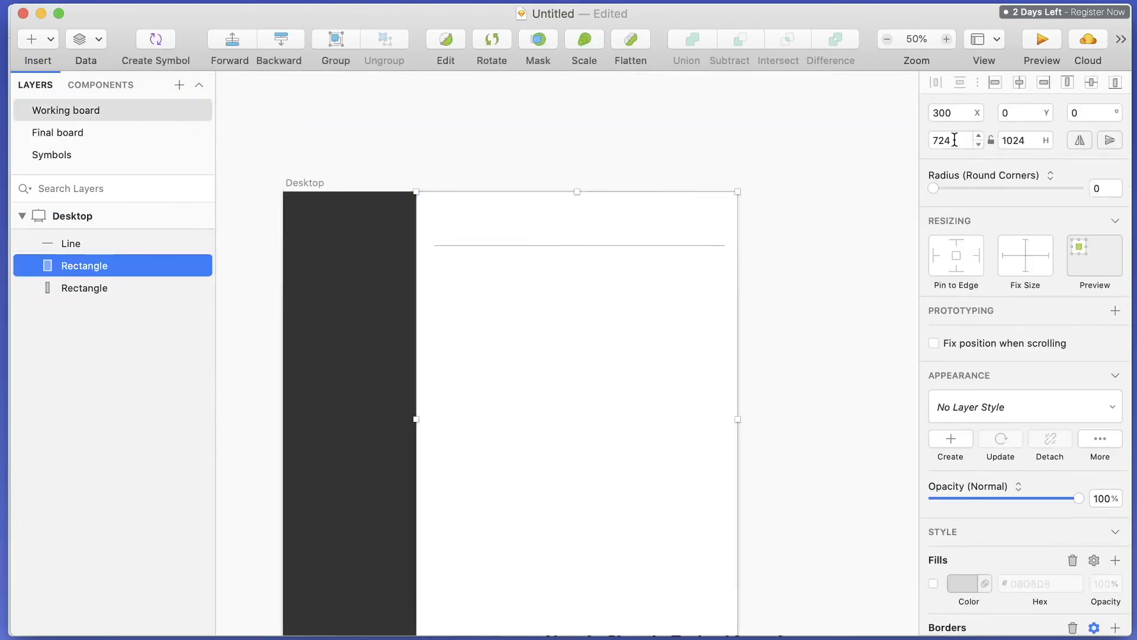
left_click(572, 244)
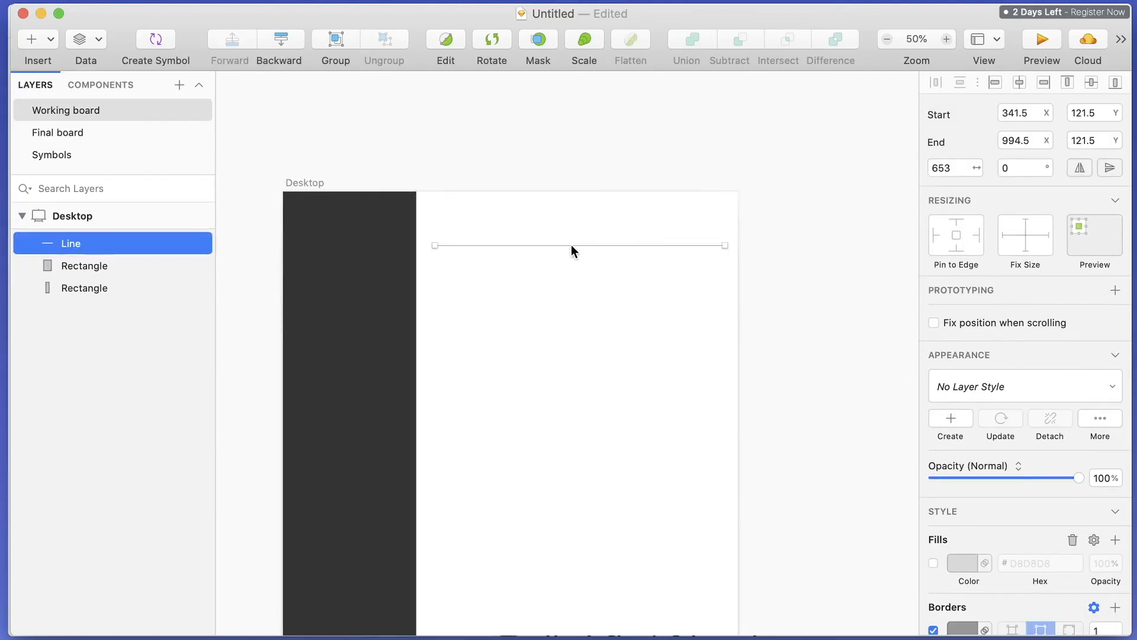
key("super+space")
type("724-60")
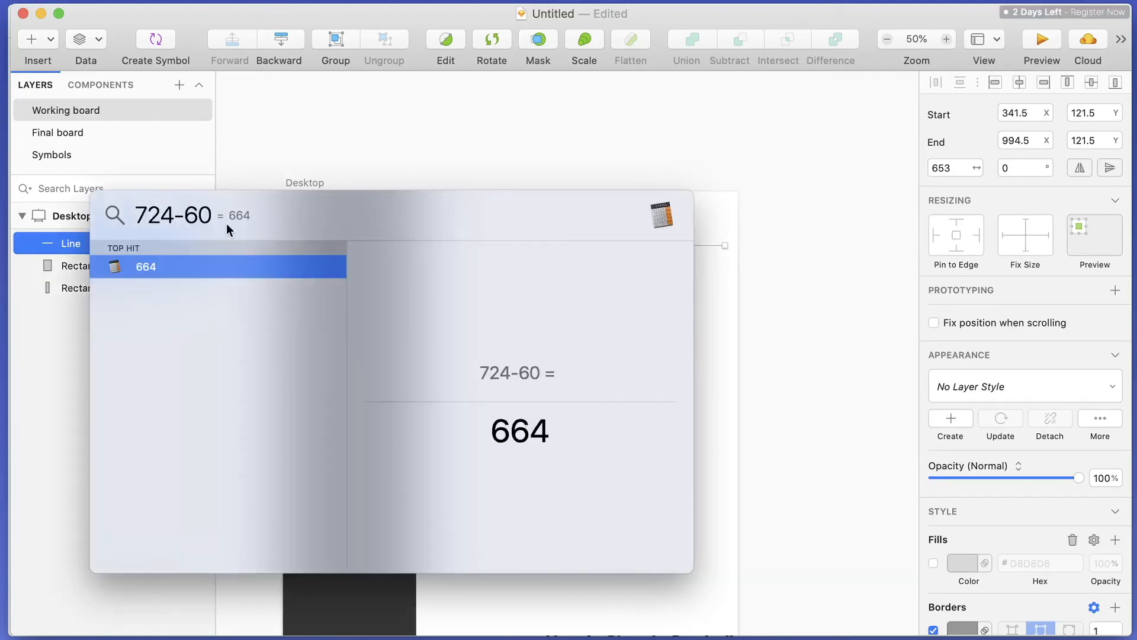
left_click(724, 273)
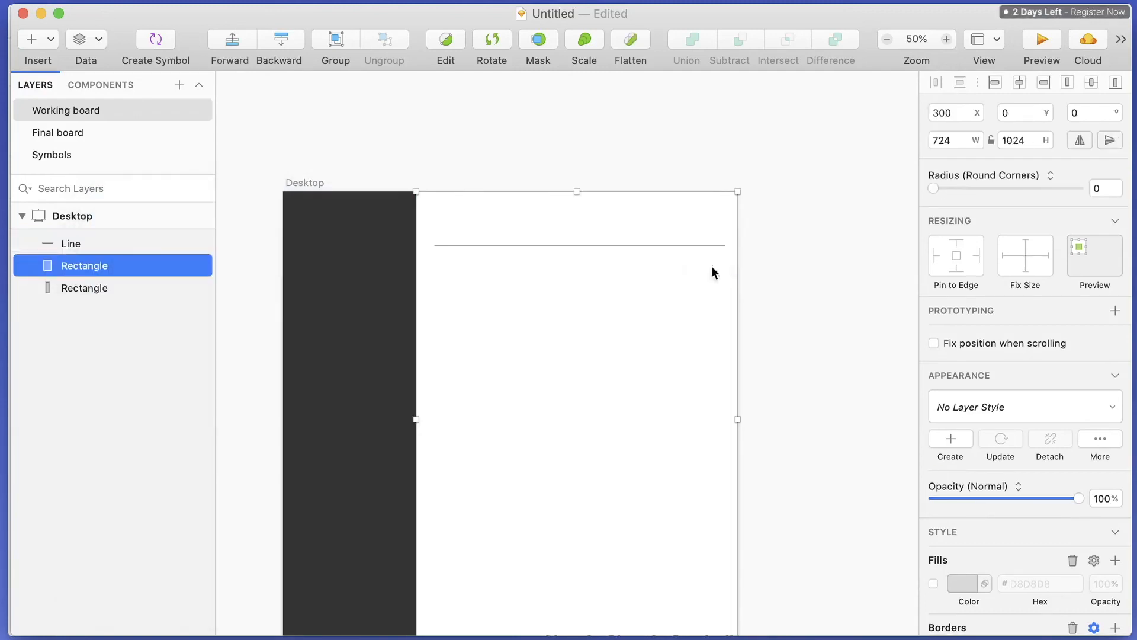
double_click(620, 245)
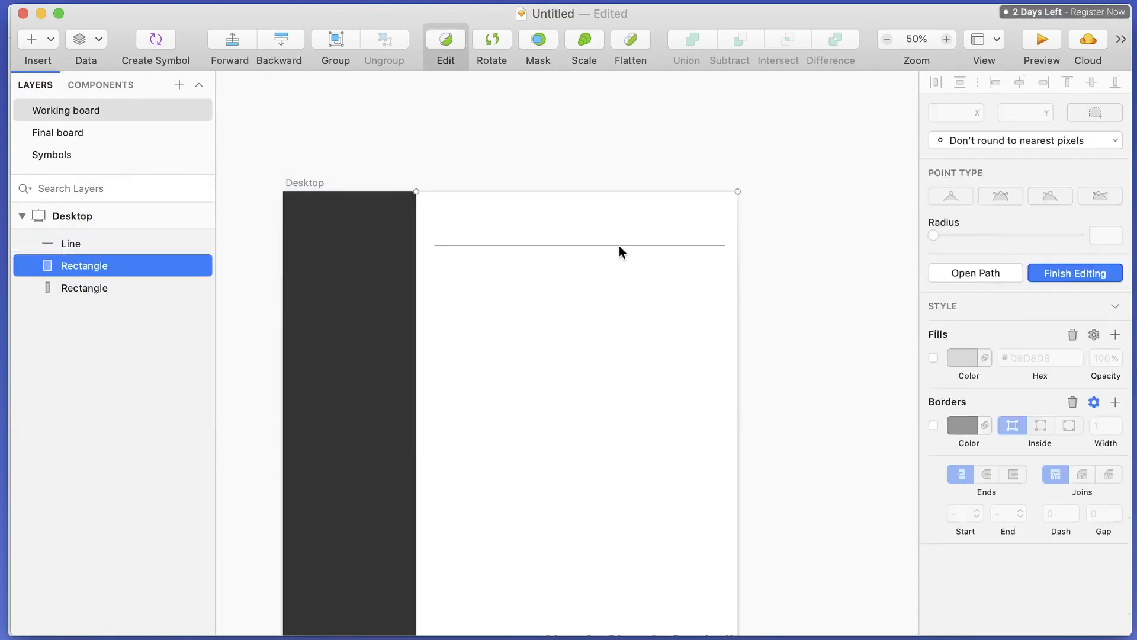
left_click(49, 251)
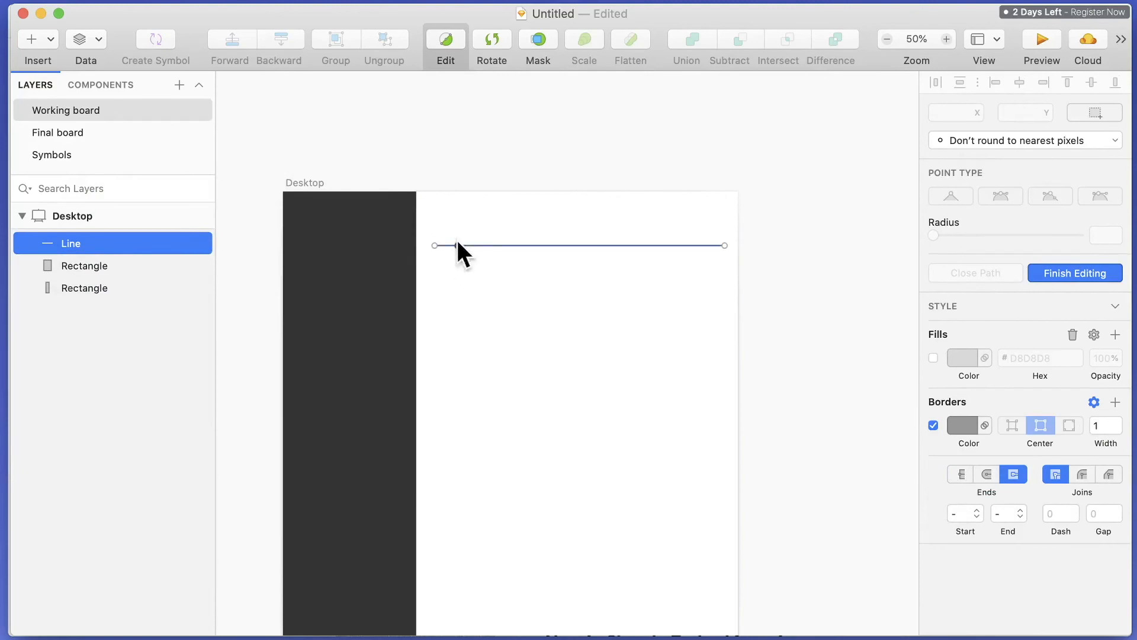
left_click(553, 246)
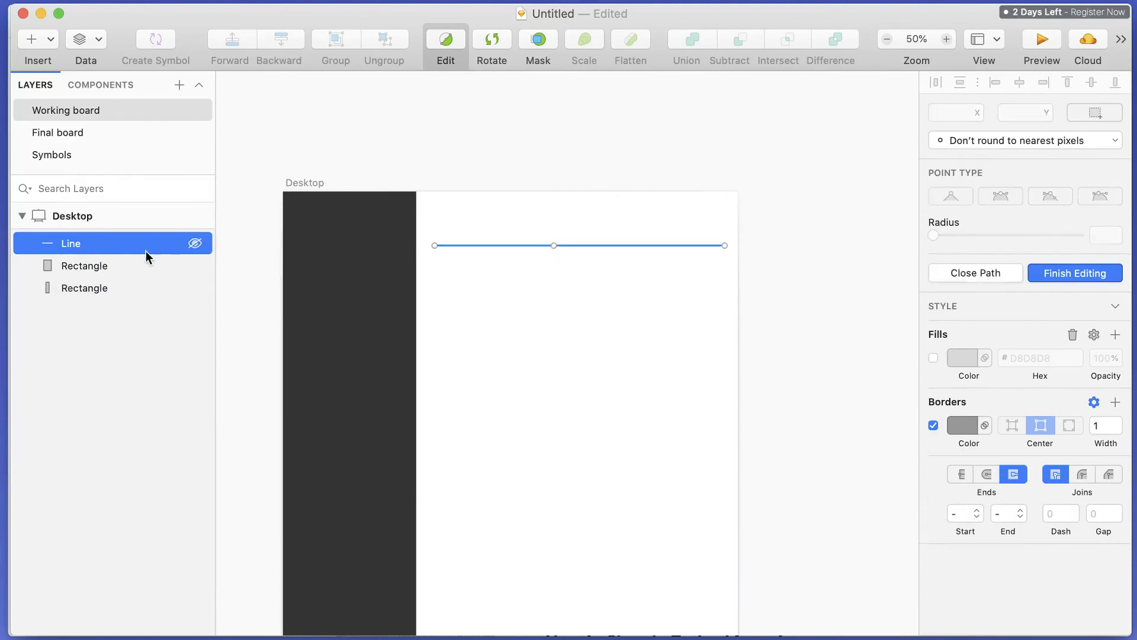
left_click(119, 252)
left_click(567, 289)
key("super+z")
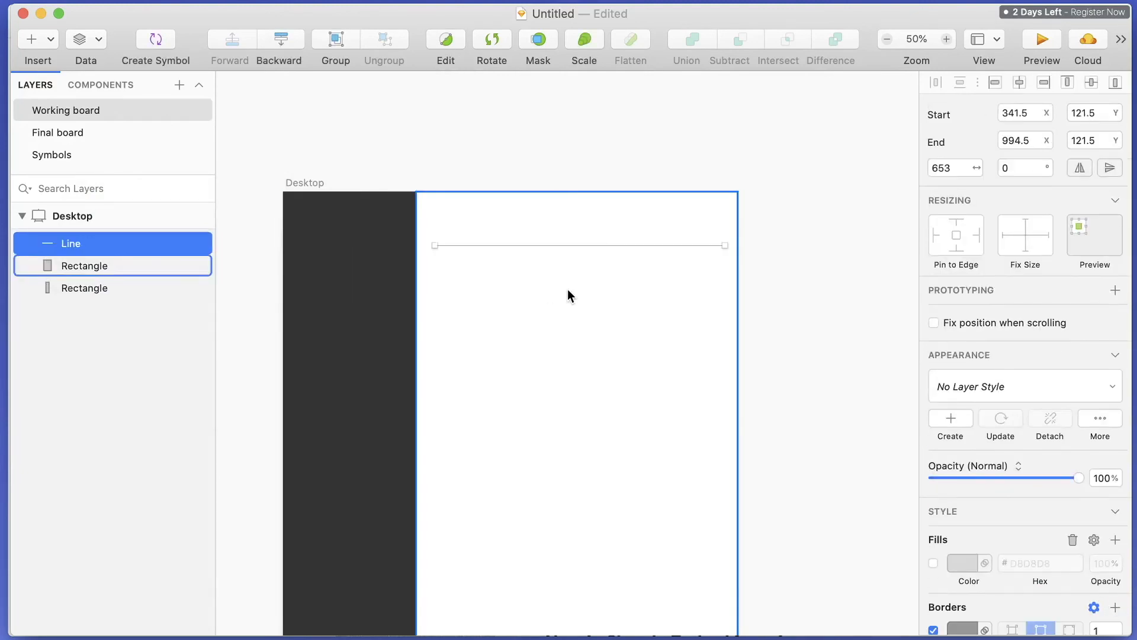
Set the divider line's length to 664.
left_click(948, 167)
type("664")
key("Return")
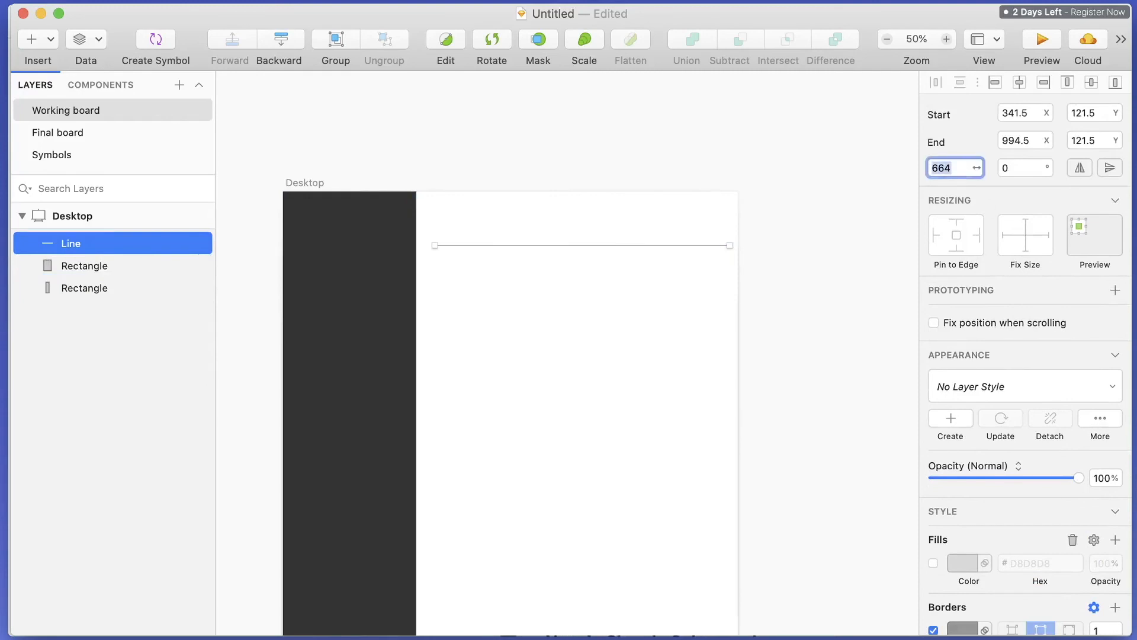
Move the divider line horizontally within the body area so that it runs from X 330 to X 994.
left_click(634, 243)
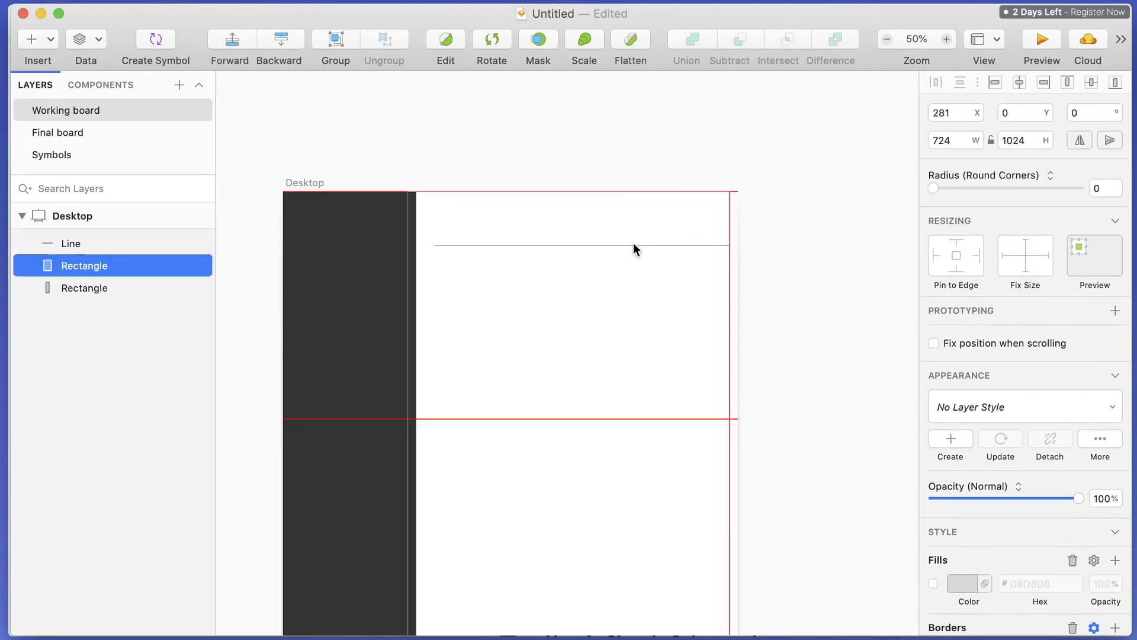
left_click(599, 245)
left_click_drag(596, 244, 593, 244)
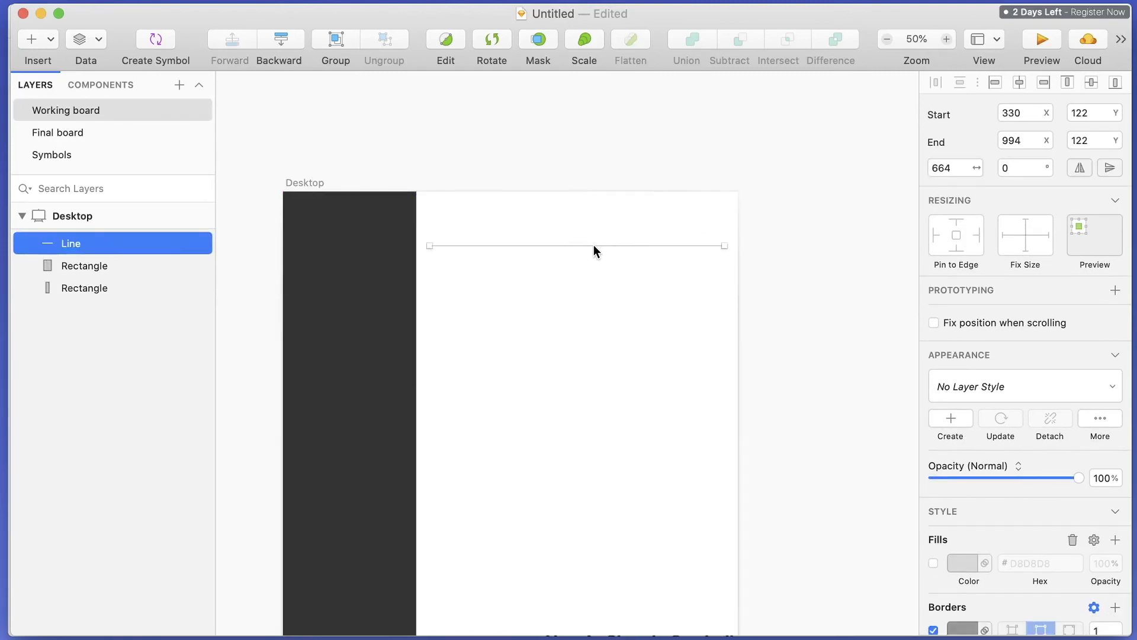
Set the Y position of the divider line's start and end points to 100.
left_click(1095, 112)
type("100")
key("Return")
key("Tab")
key("Tab")
type("100")
key("Return")
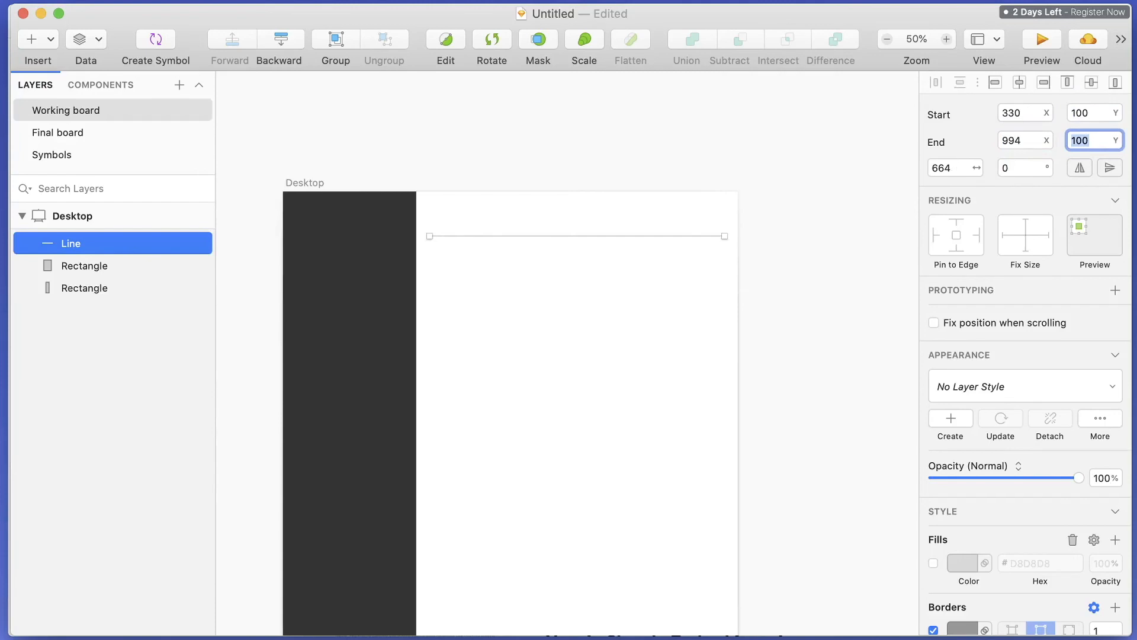
Set the start and end Y of the divider line to 150 and deselect it.
left_click(1103, 110)
double_click(1103, 111)
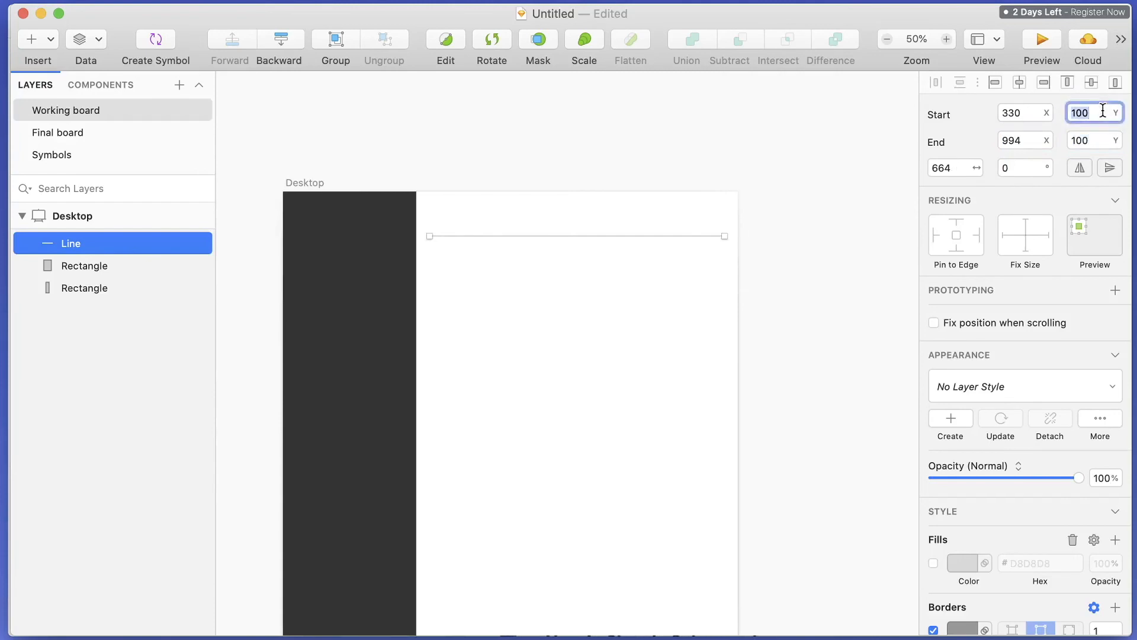
type("150")
key("Tab")
key("Tab")
type("16")
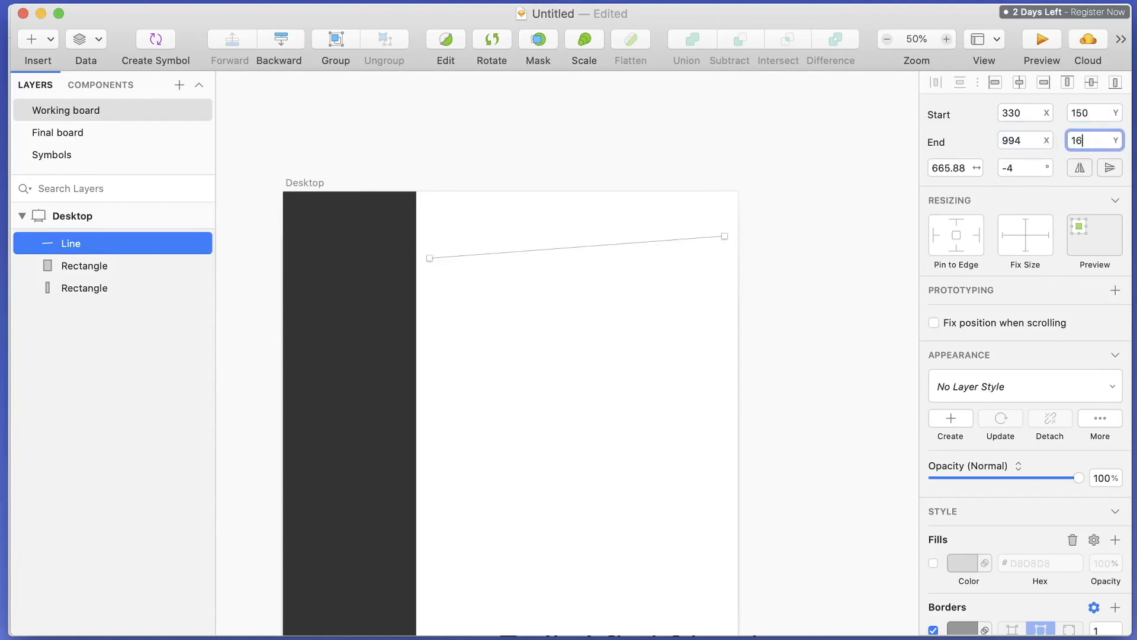
key("BackSpace")
type("50")
key("Return")
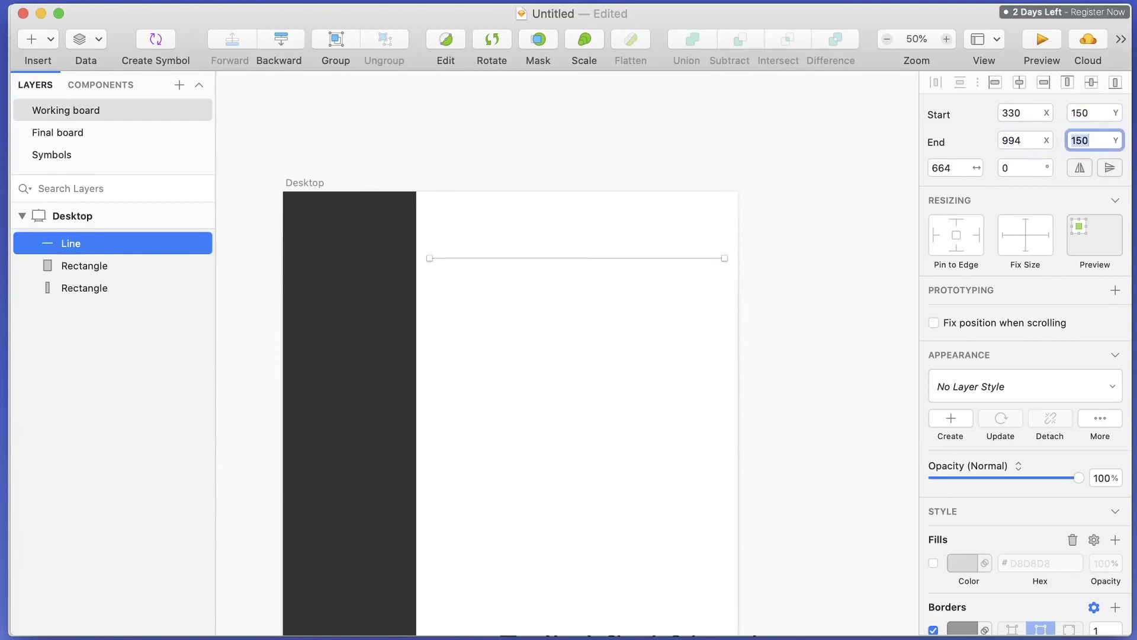
left_click(843, 176)
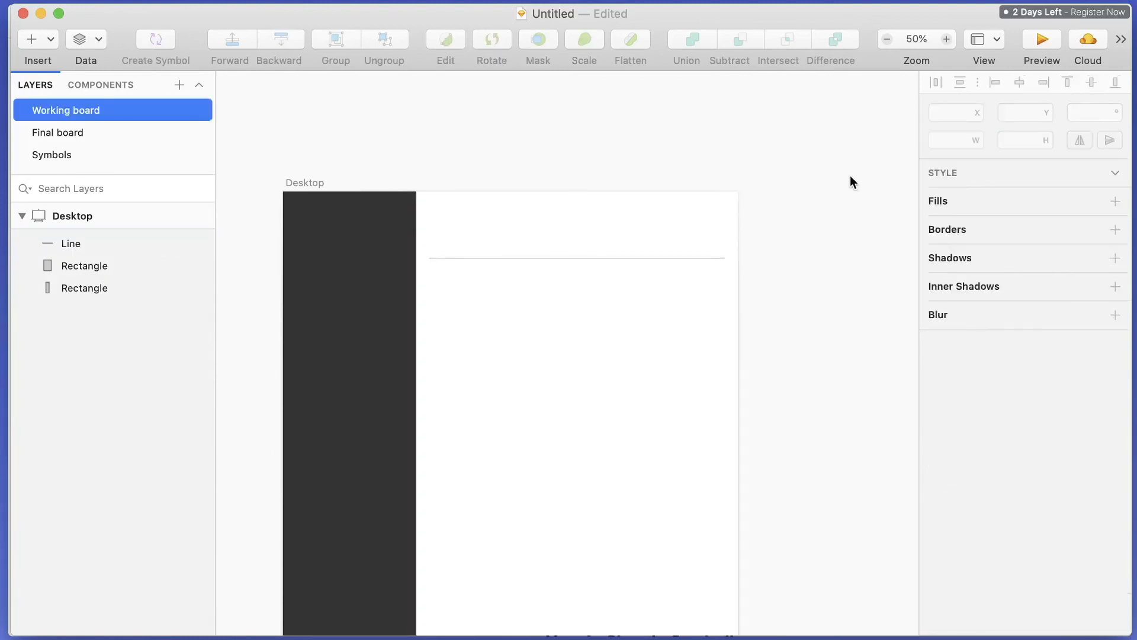
Add the text "Header" in the body area above the divider line.
left_click(21, 44)
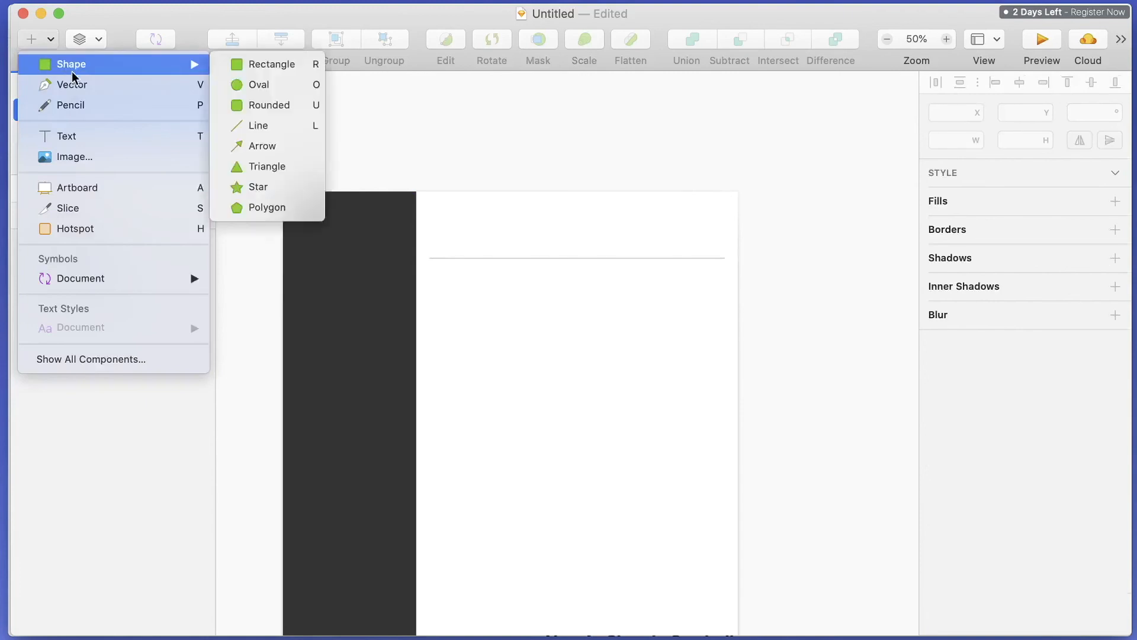
left_click(75, 135)
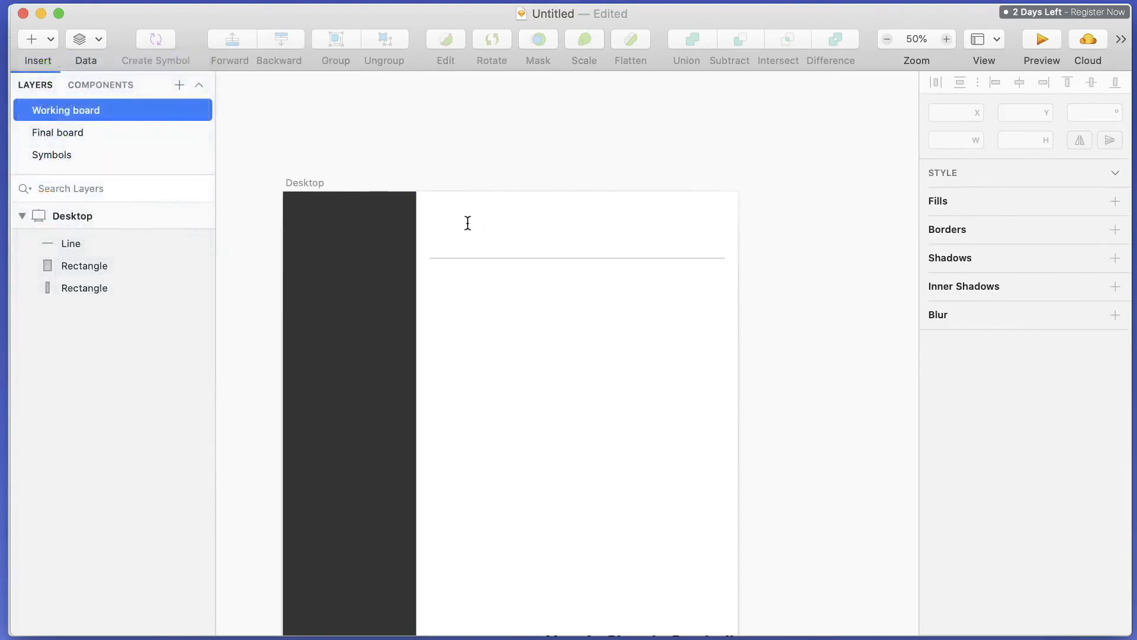
left_click(437, 213)
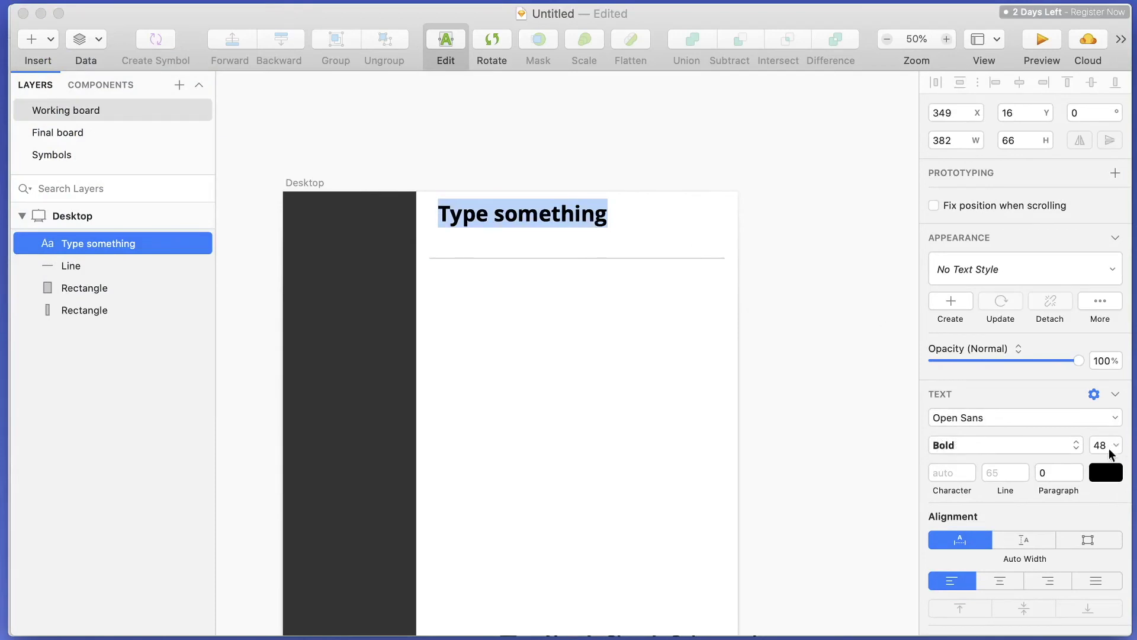
scroll(1109, 451, "down", 2)
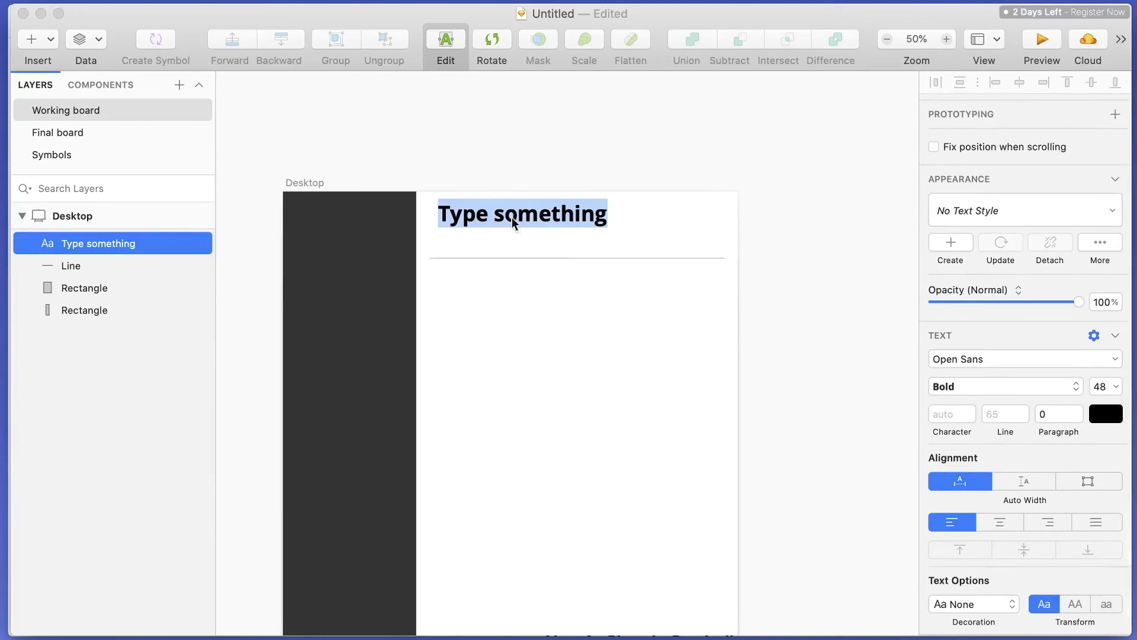
type("Header")
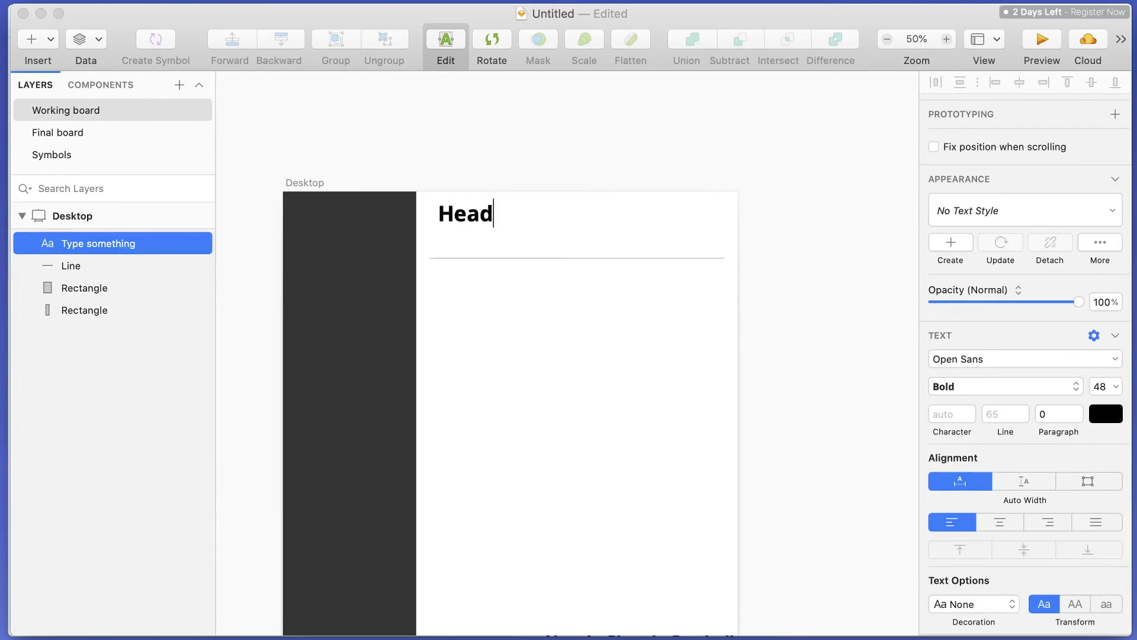
left_click(536, 166)
Move the Header text to X 330, flush with the divider line's start, adjust its height above the line and deselect it.
left_click_drag(474, 213, 461, 225)
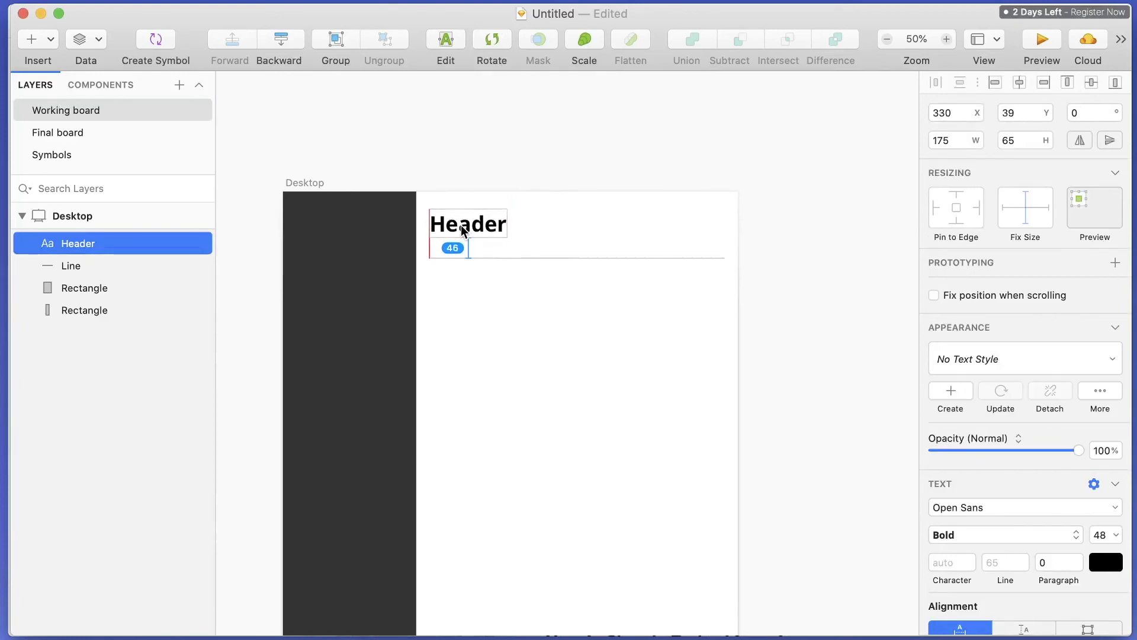
left_click_drag(461, 225, 460, 223)
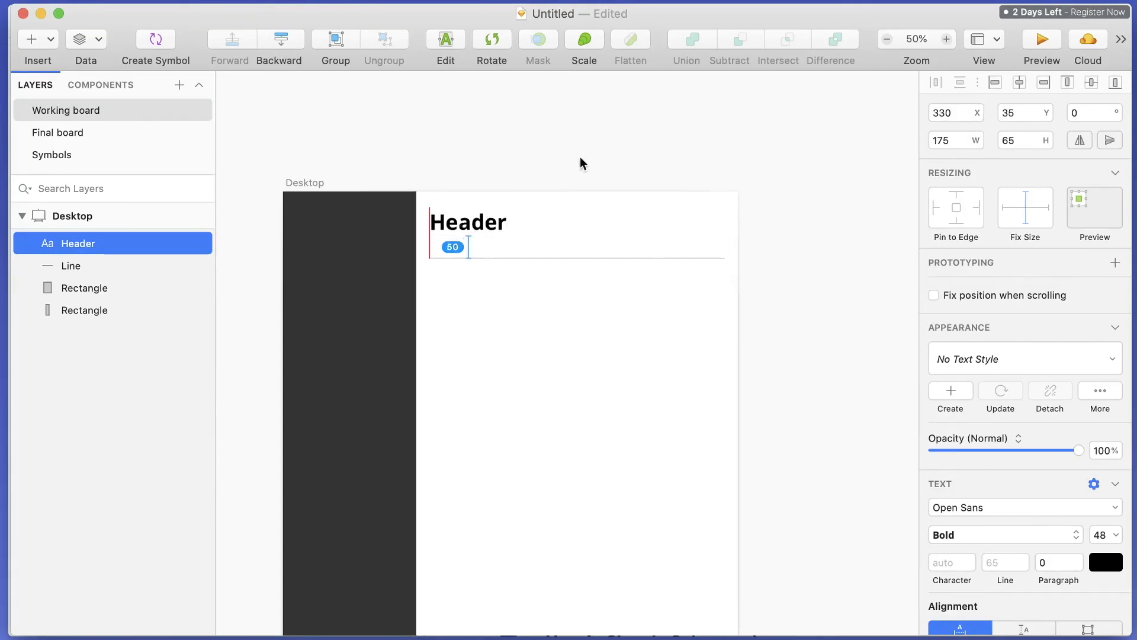
left_click(569, 166)
left_click(473, 225)
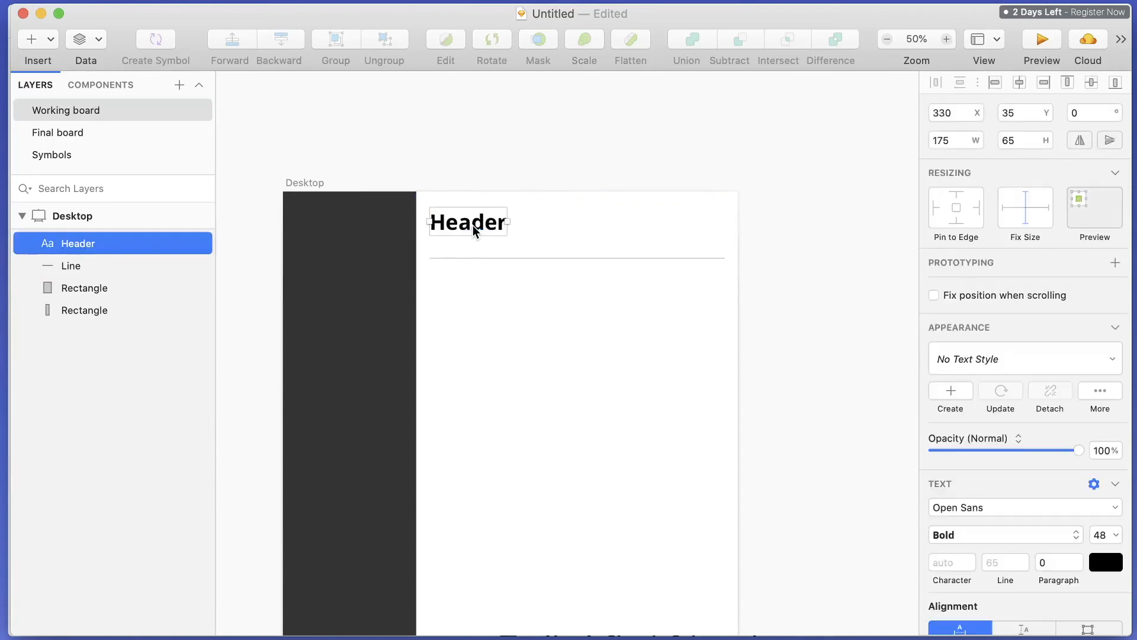
left_click_drag(473, 231, 474, 235)
left_click(548, 148)
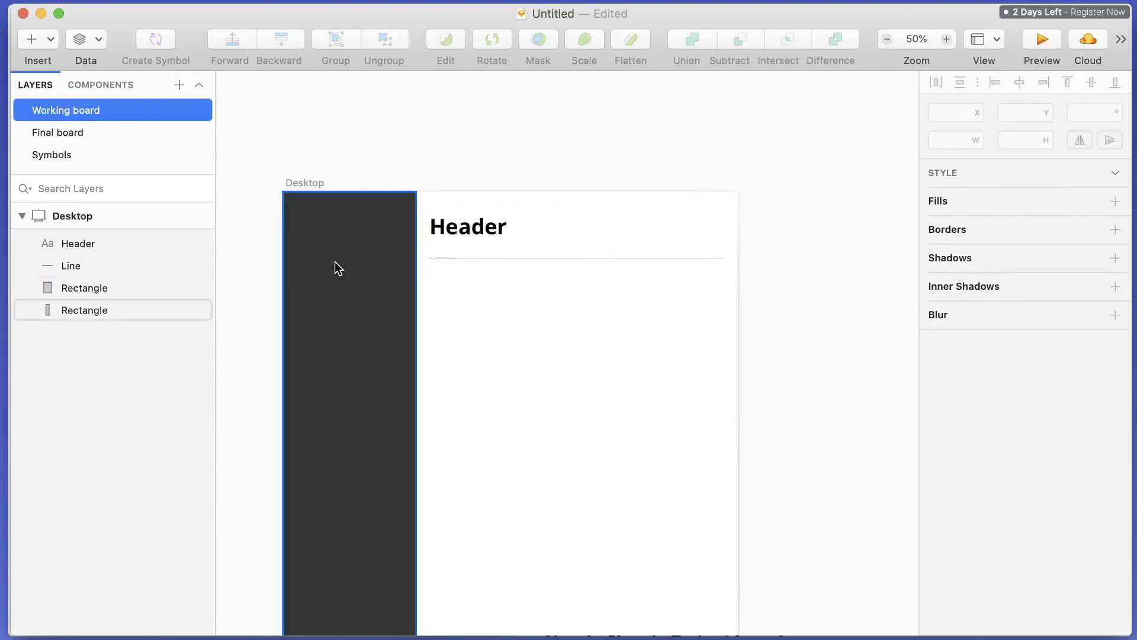
Check the Final board design and draw a horizontal line about 269 long across the Working board's sidebar, level with the header divider.
left_click(85, 131)
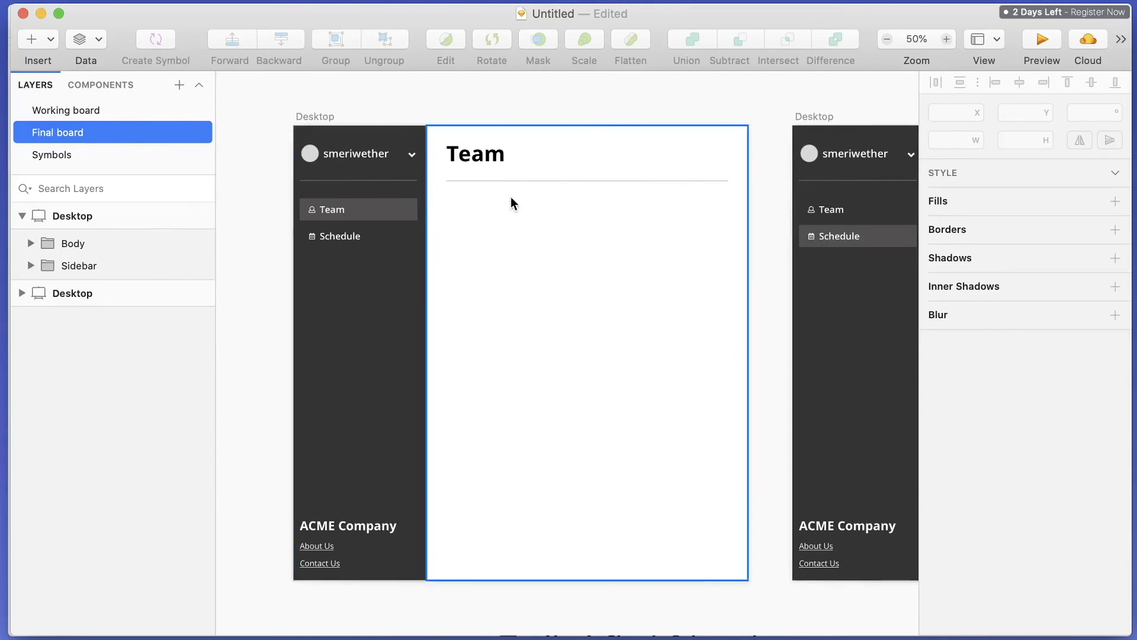
left_click(84, 110)
left_click(32, 39)
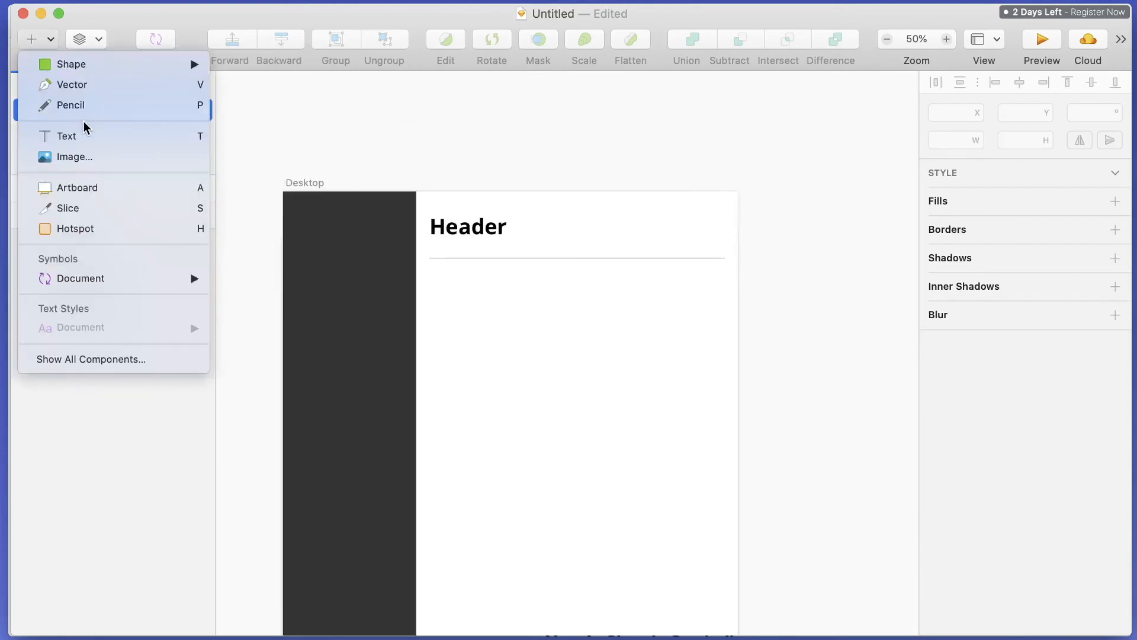
mouse_move(84, 63)
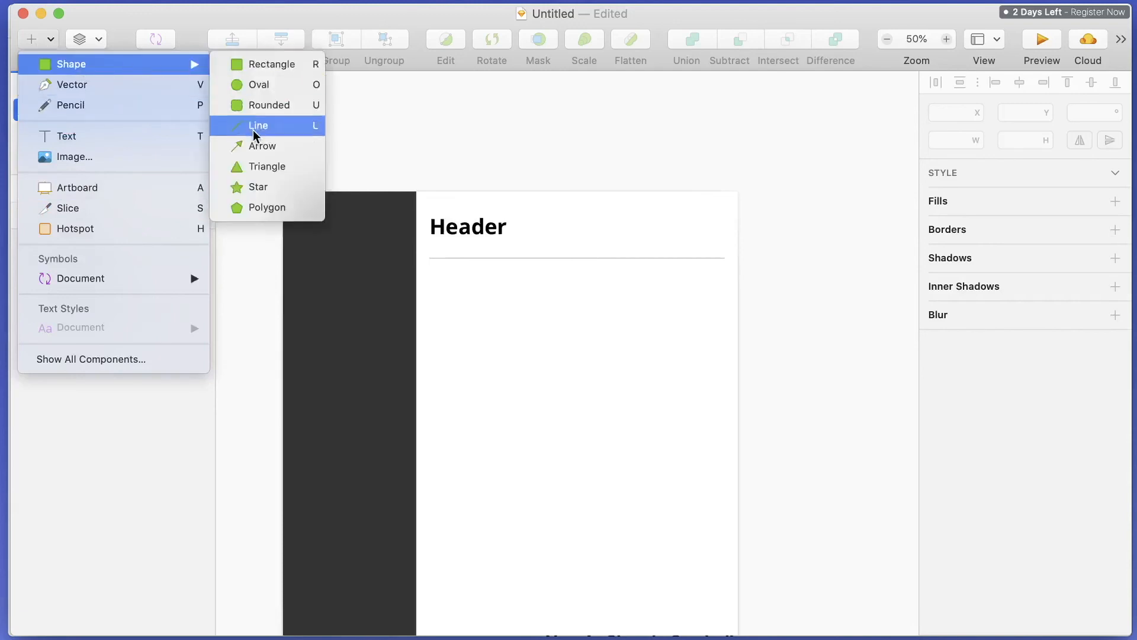
left_click(254, 126)
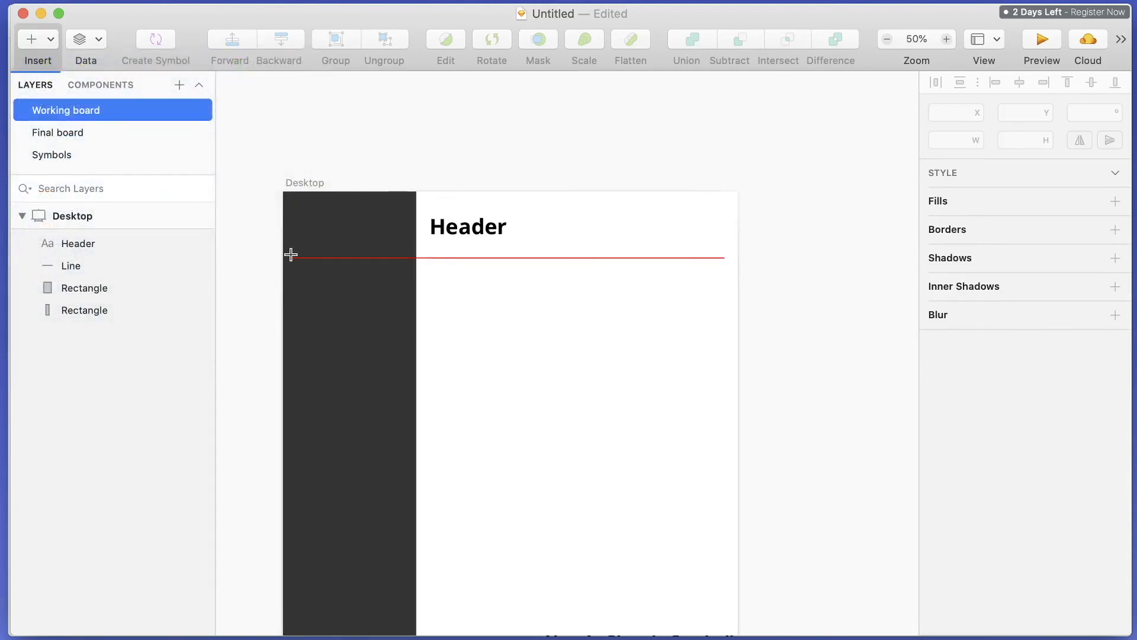
left_click_drag(289, 255, 410, 257)
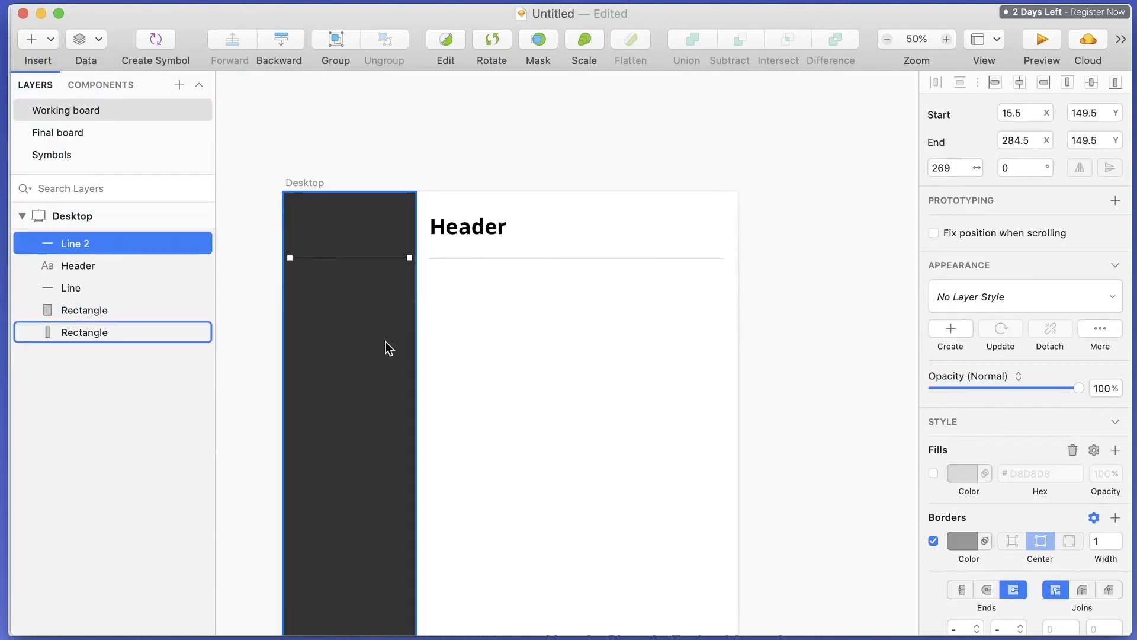
left_click(385, 341)
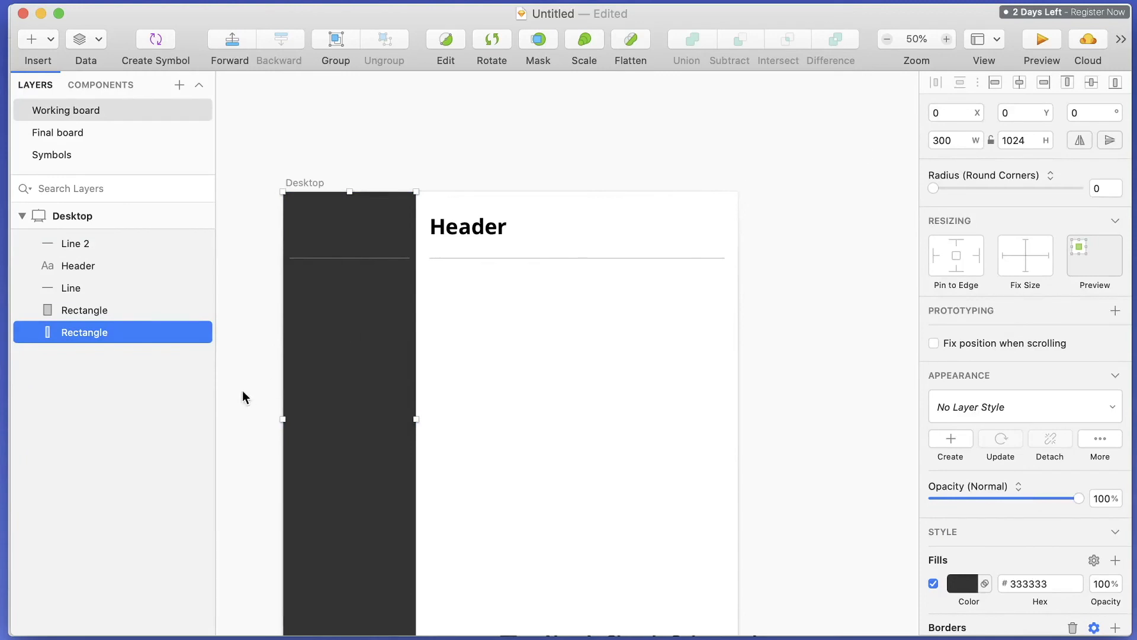
Set the sidebar line's length to 270.
left_click(318, 258)
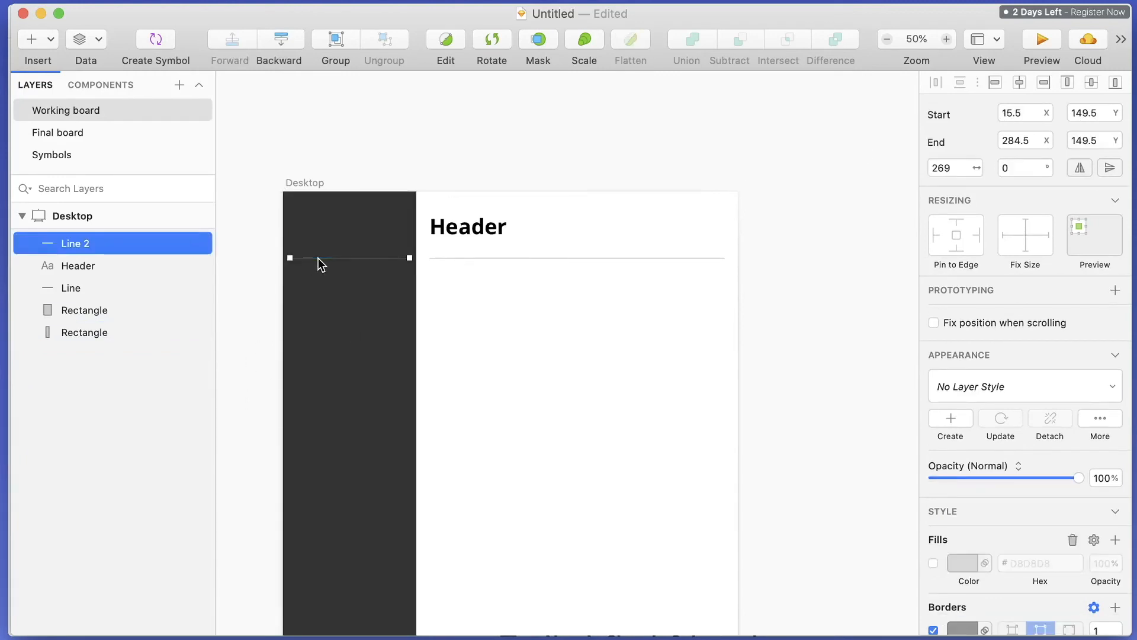
left_click(954, 169)
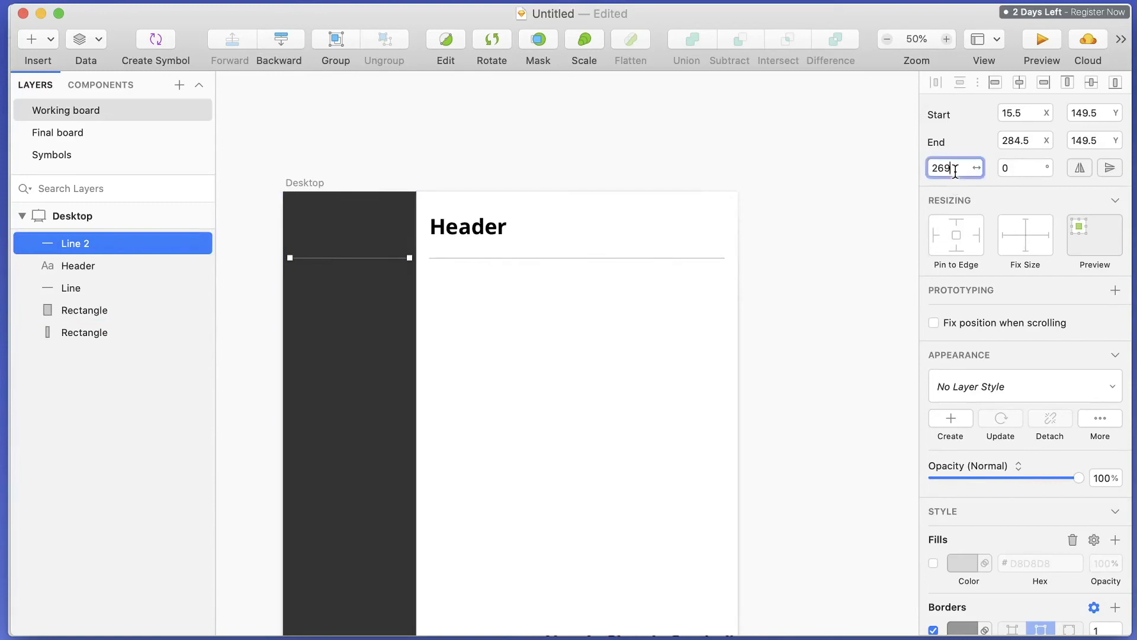
key("BackSpace")
key("BackSpace")
type("70")
key("Return")
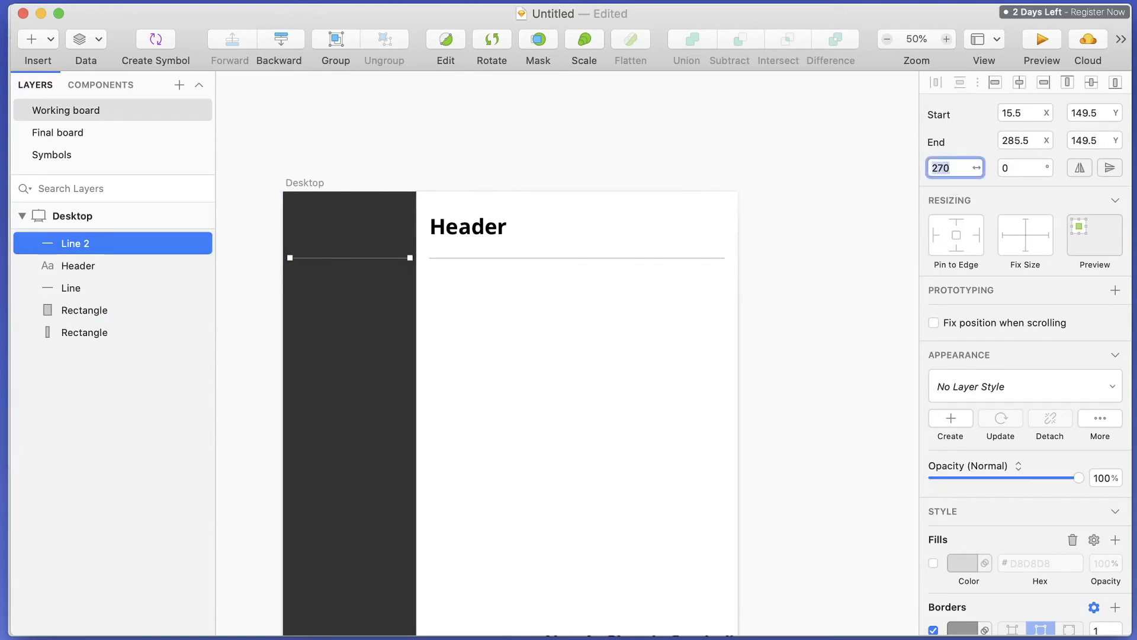
left_click(353, 261)
double_click(348, 259)
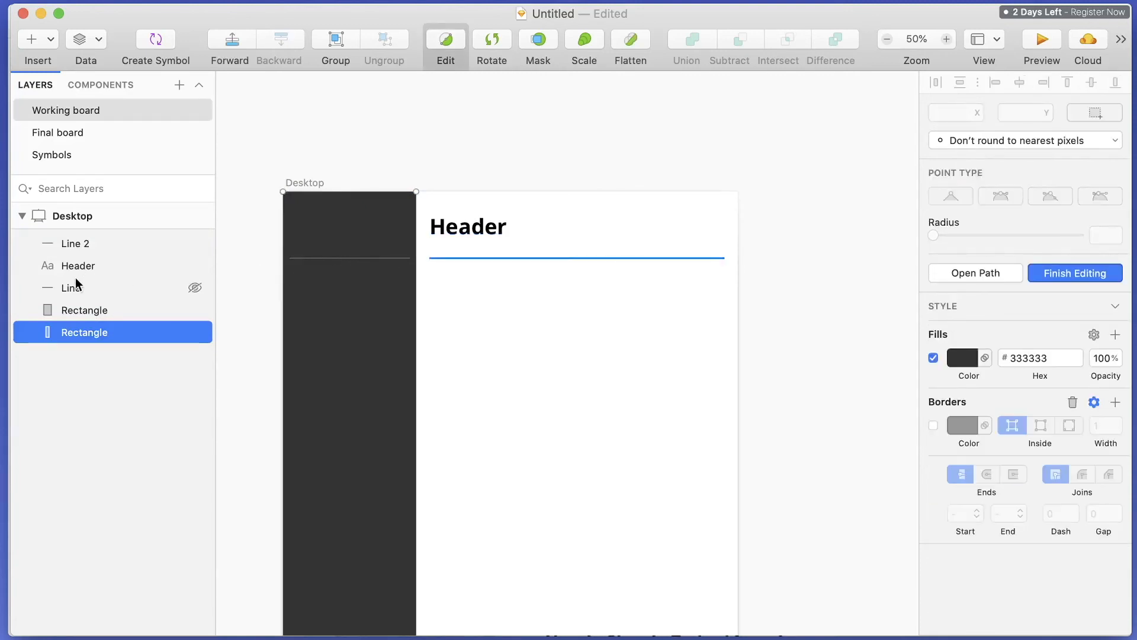
left_click(73, 288)
left_click(83, 248)
left_click(361, 258)
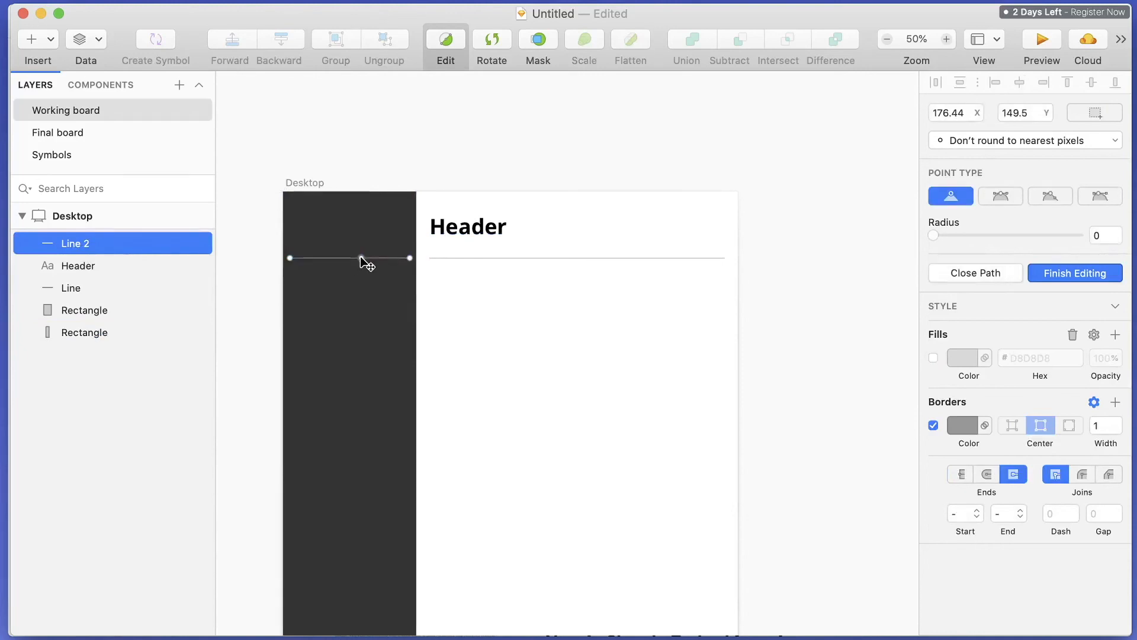
left_click_drag(360, 259, 361, 267)
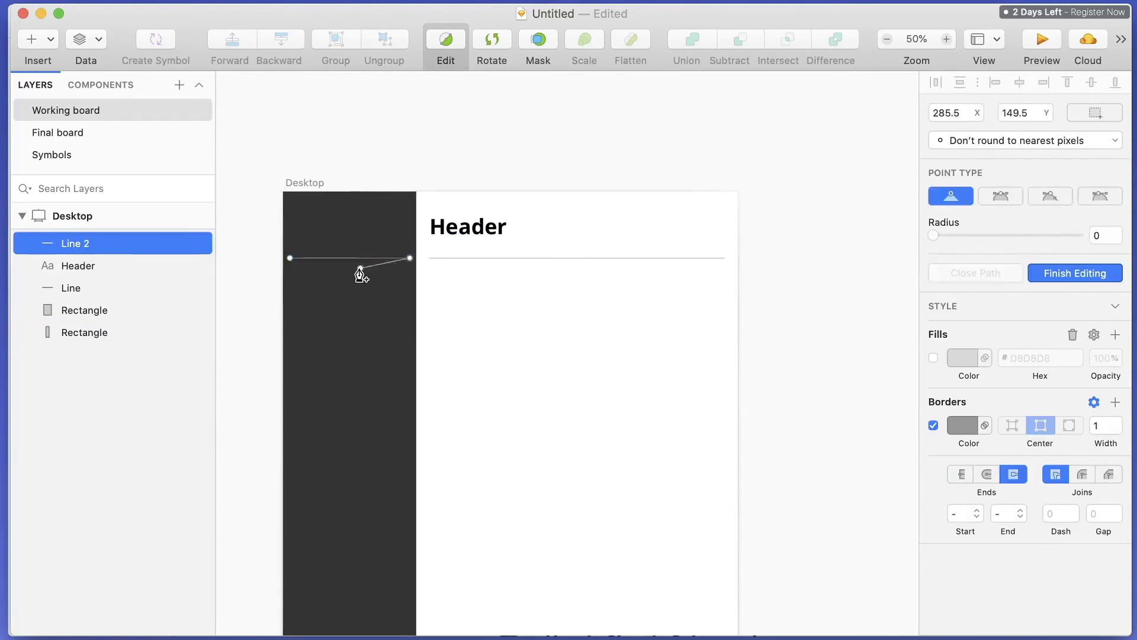
key("super+z")
scroll(349, 297, "left", 2)
left_click(380, 210)
key("Escape")
key("Escape")
key("Escape")
left_click(477, 125)
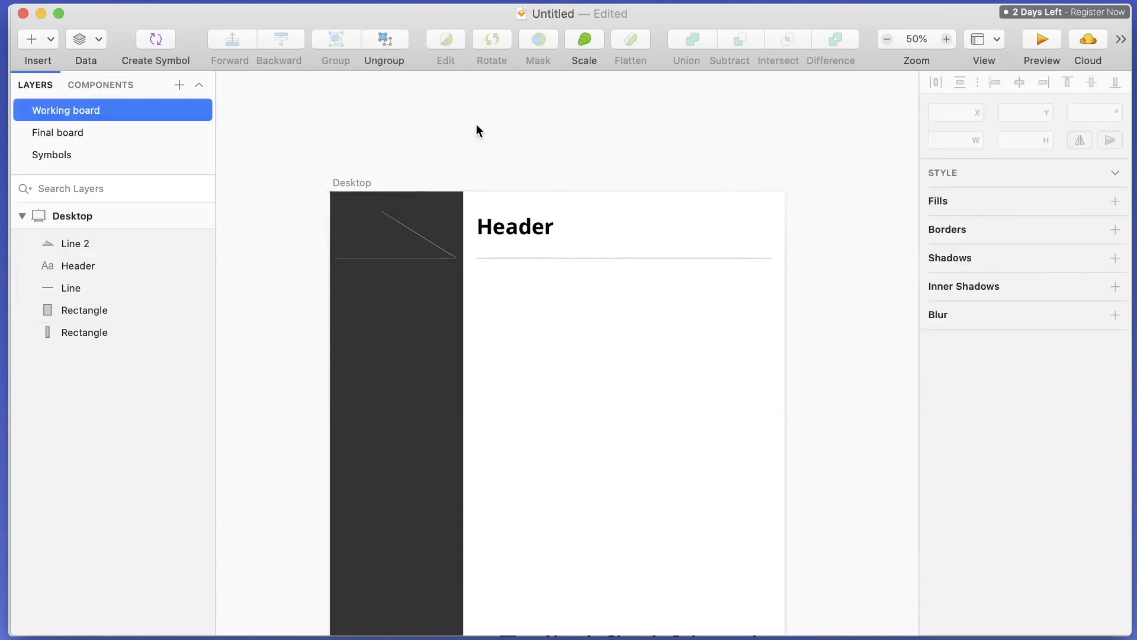
key("super+z")
left_click_drag(399, 259, 391, 259)
key("super+z")
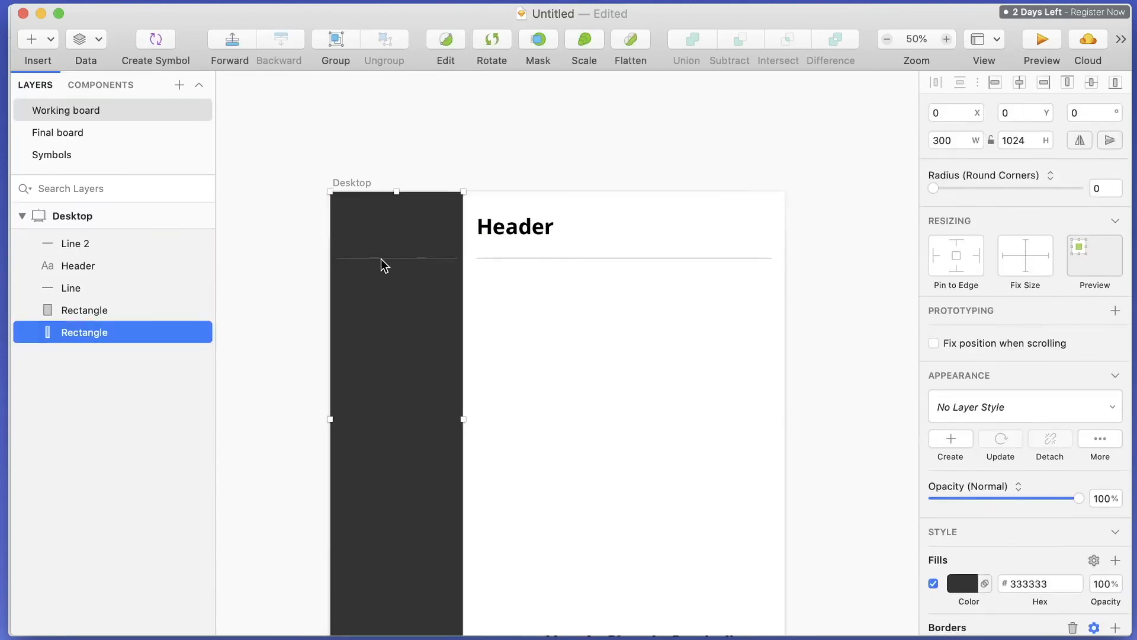
Move the sidebar line so that it runs from X 15 to X 284 at Y 150, and deselect it.
double_click(383, 259)
left_click(171, 247)
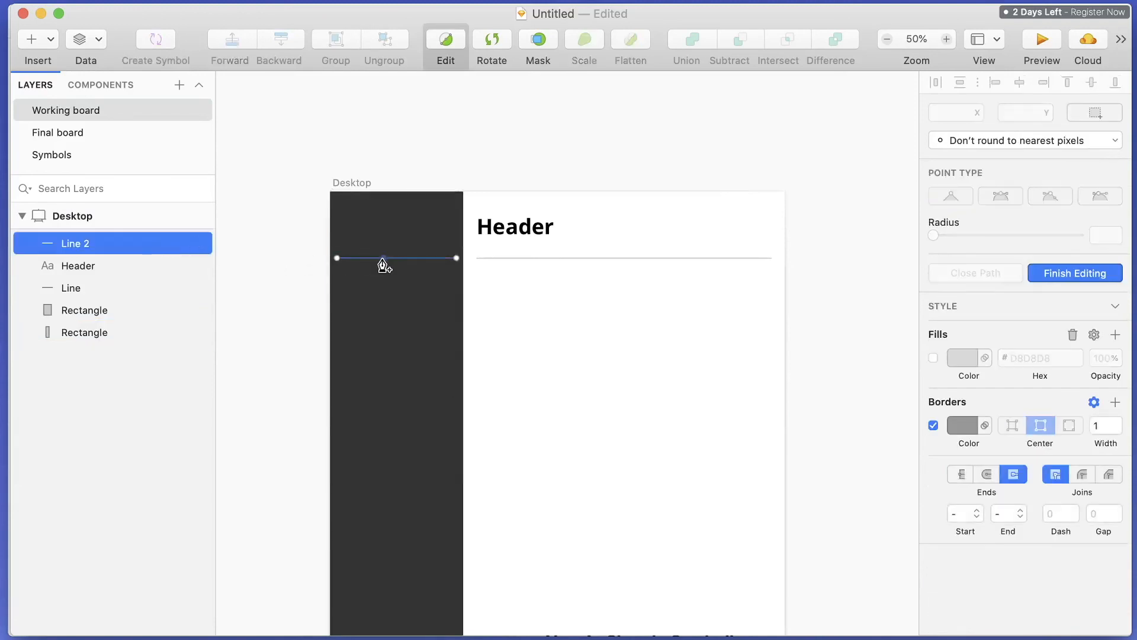
key("Escape")
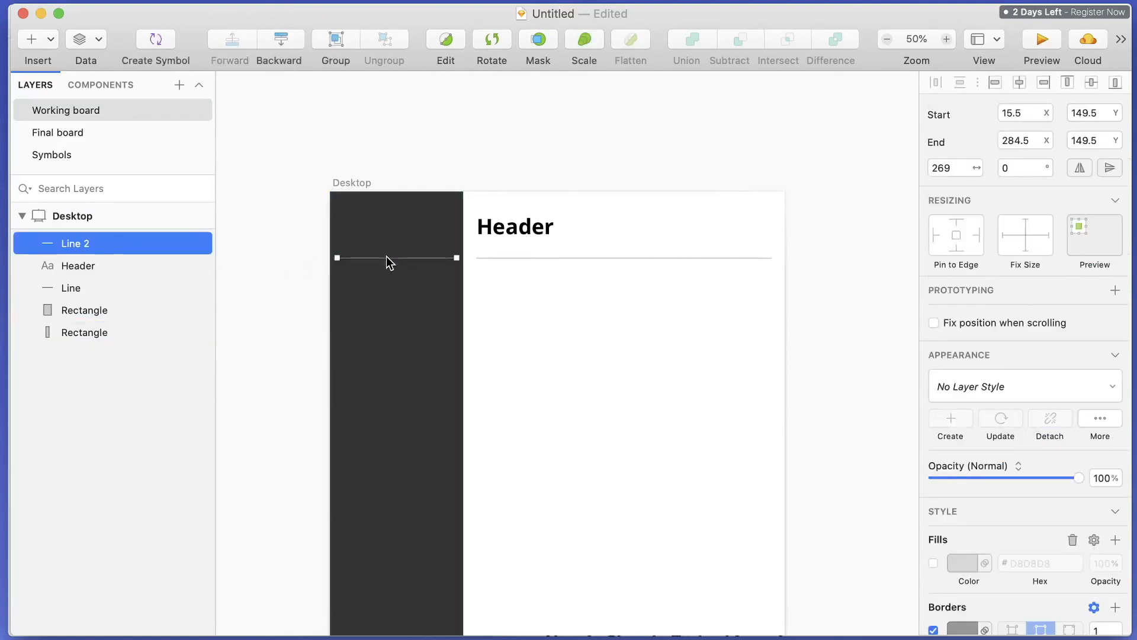
left_click_drag(382, 258, 386, 257)
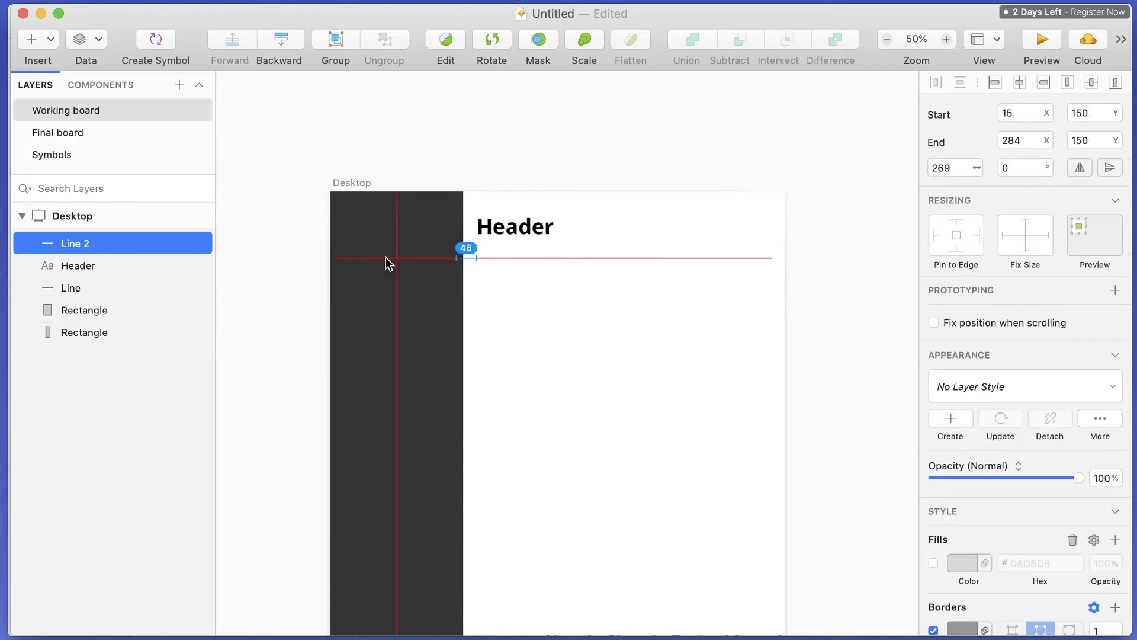
left_click(487, 140)
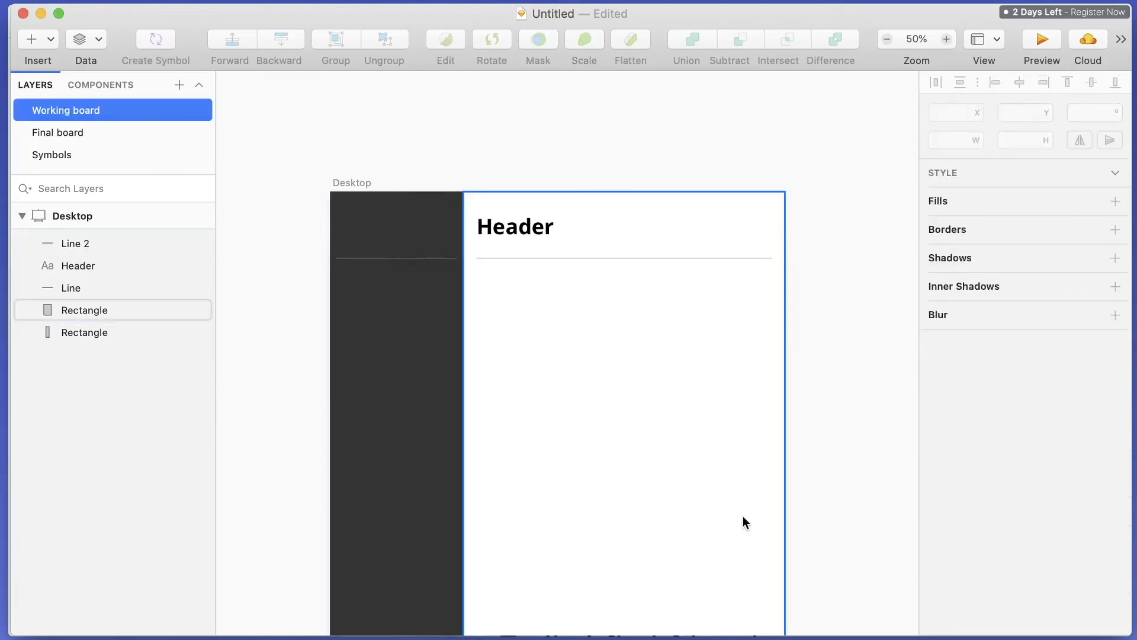
Group the body rectangle, its divider line and the Header text.
scroll(634, 478, "down", 5)
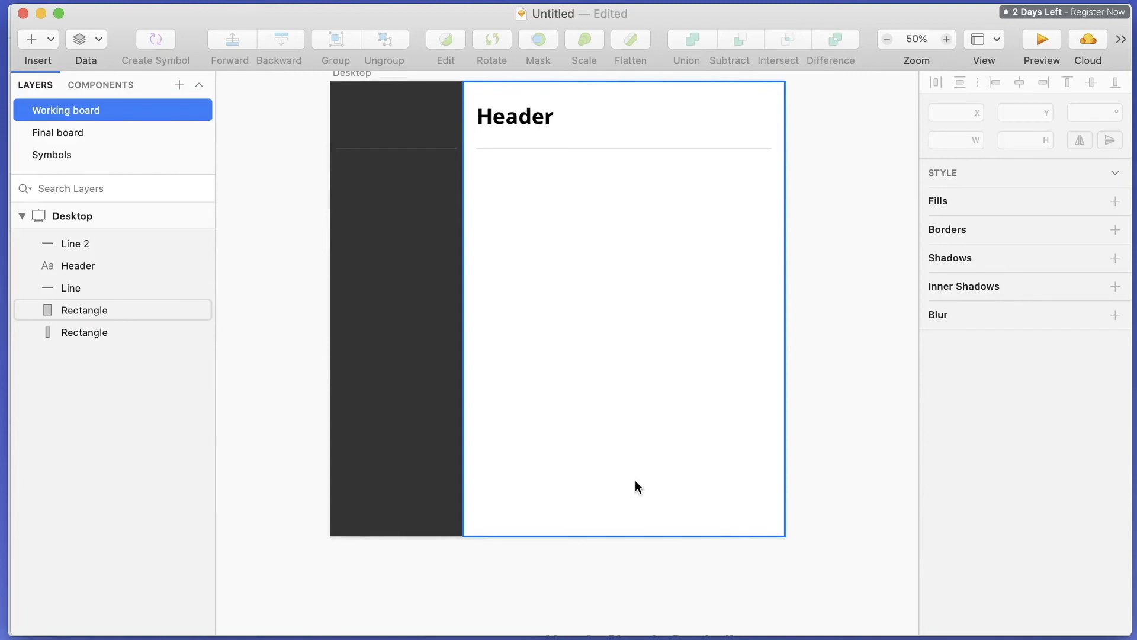
scroll(635, 484, "up", 4)
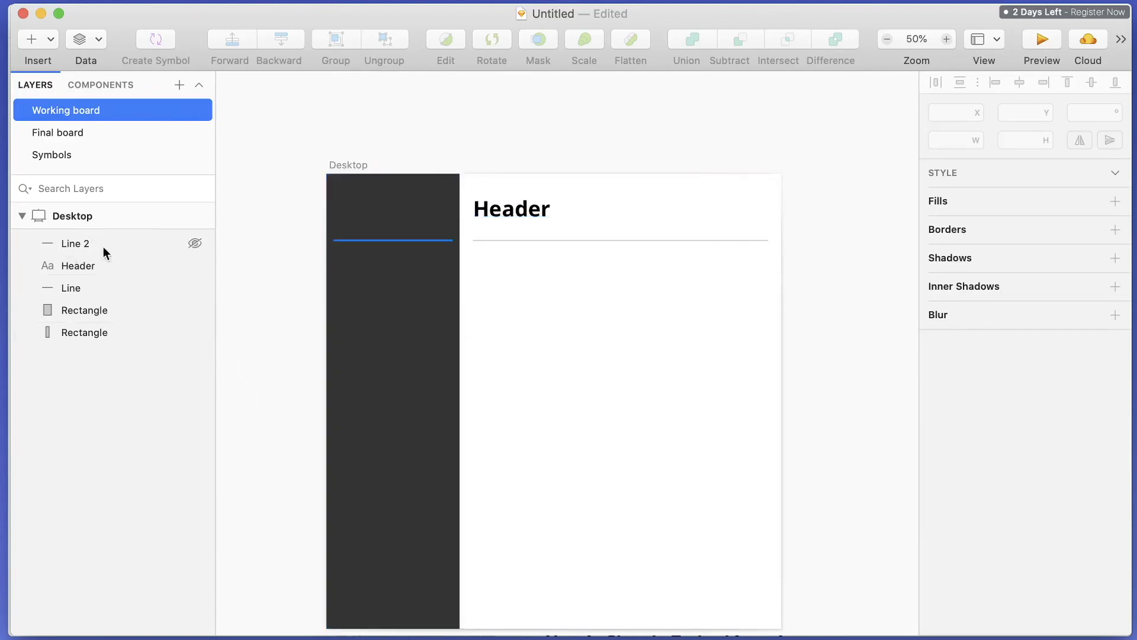
left_click(85, 304)
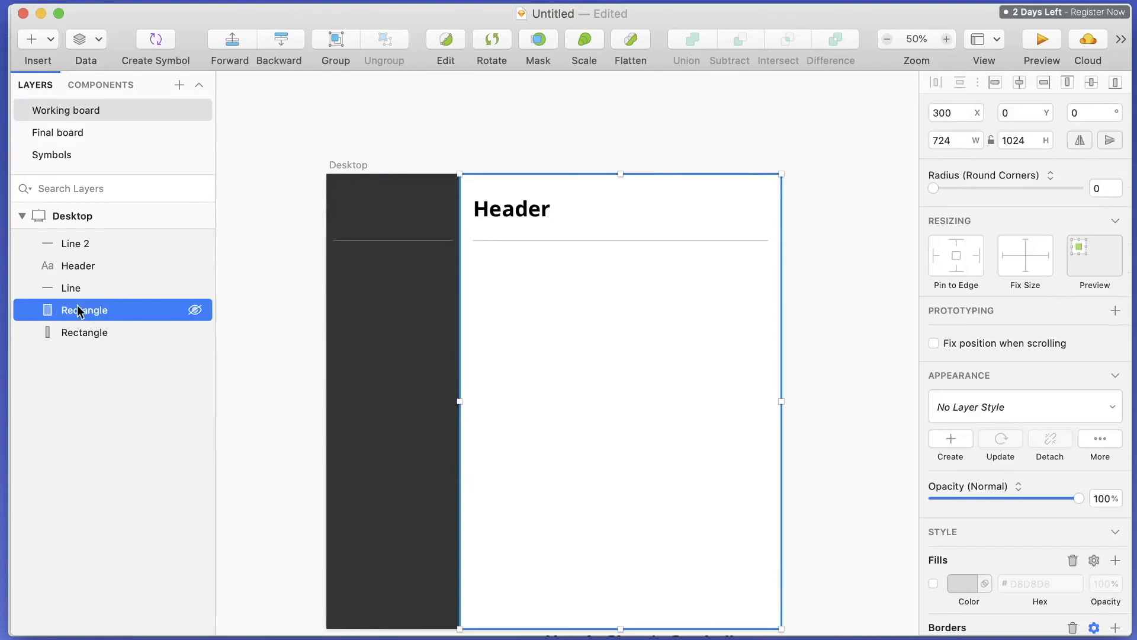
left_click(76, 289, "shift")
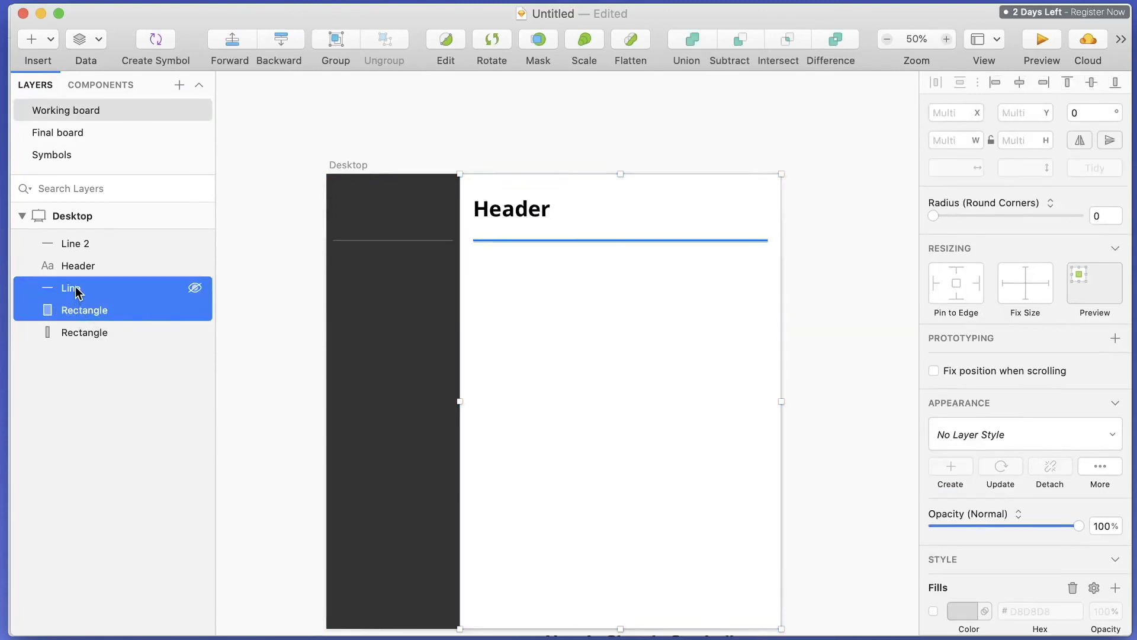
left_click(72, 272, "shift")
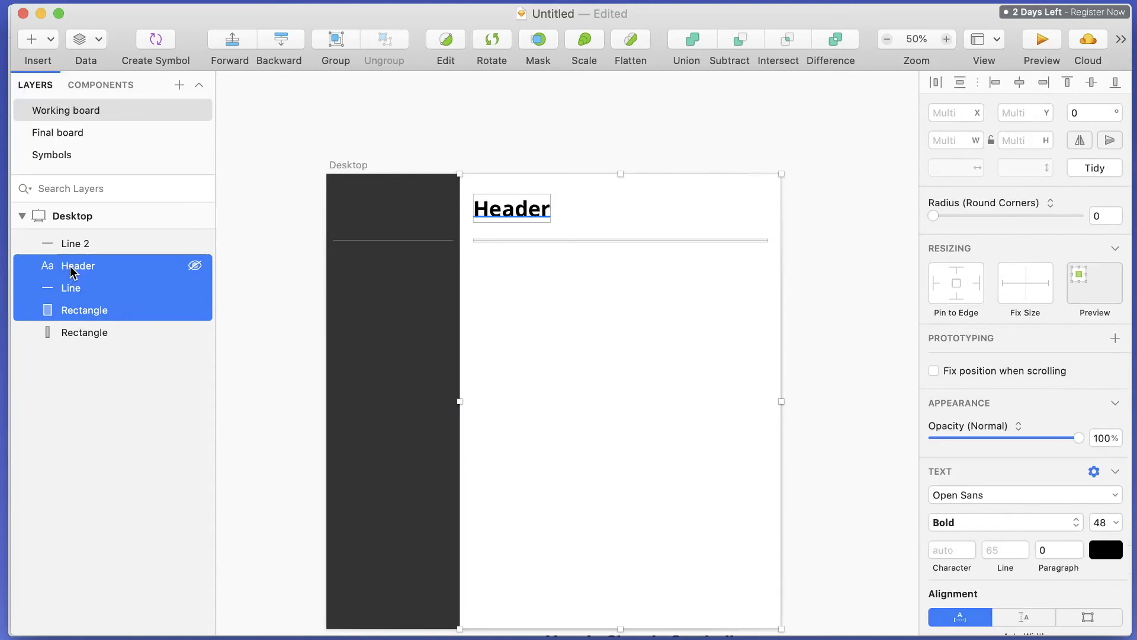
right_click(71, 272)
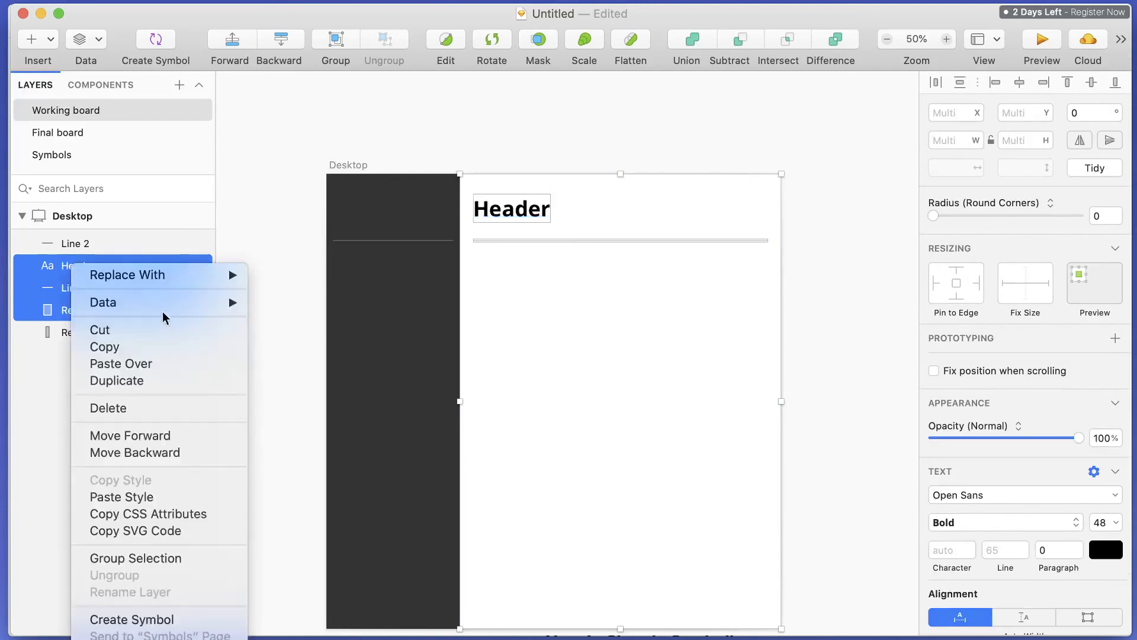
left_click(147, 562)
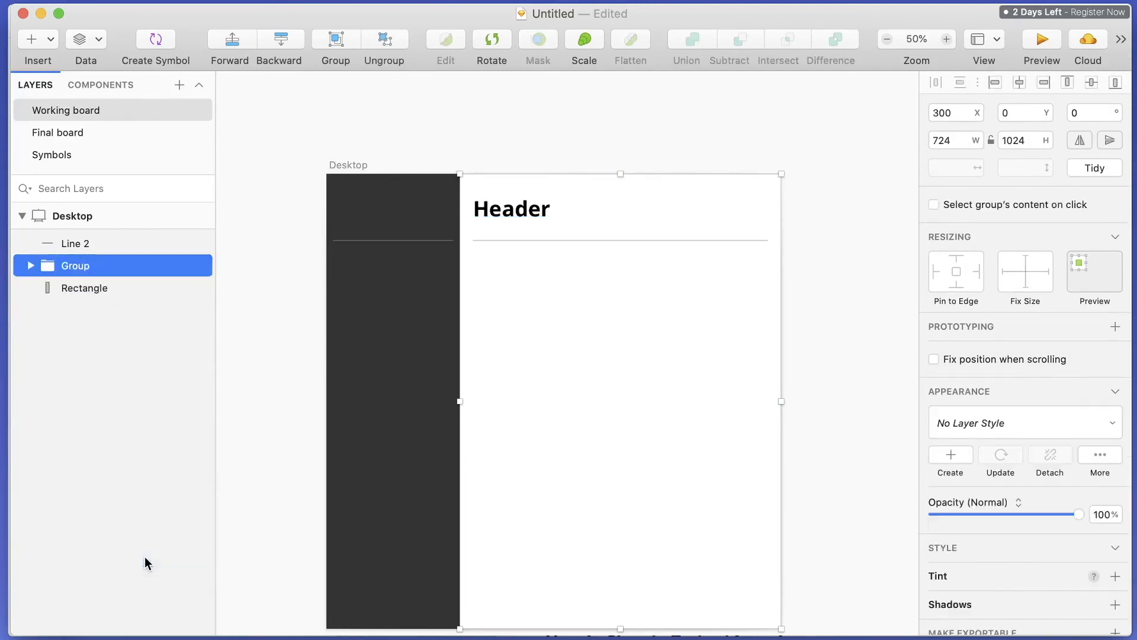
Rename the group holding the header text, divider and body rectangle as Body.
double_click(83, 266)
type("B")
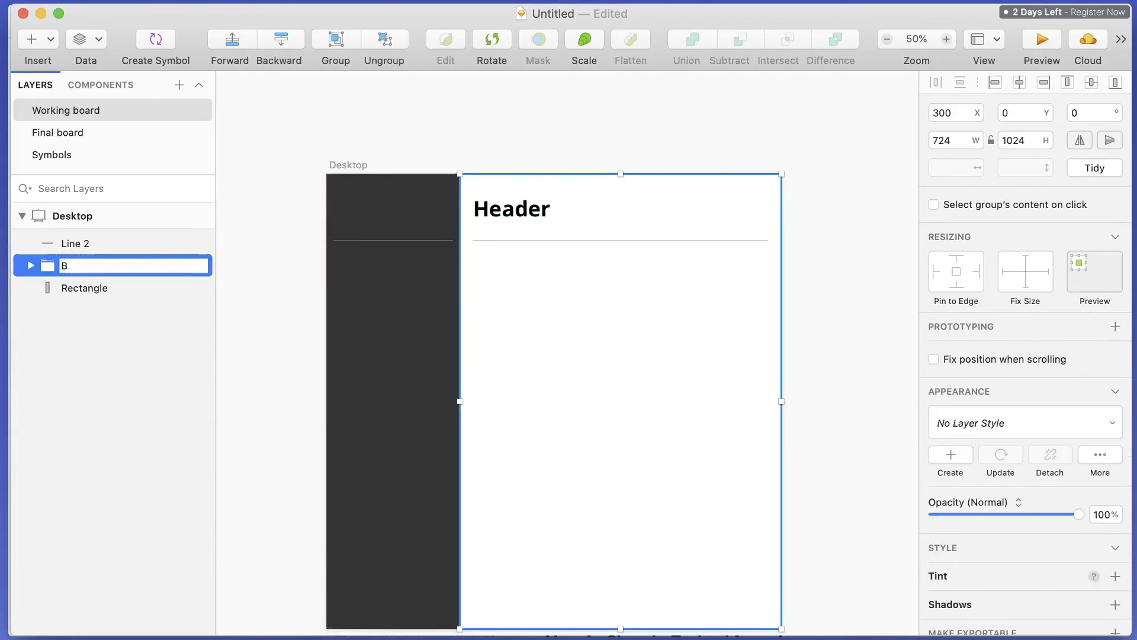
type("ody")
key("Return")
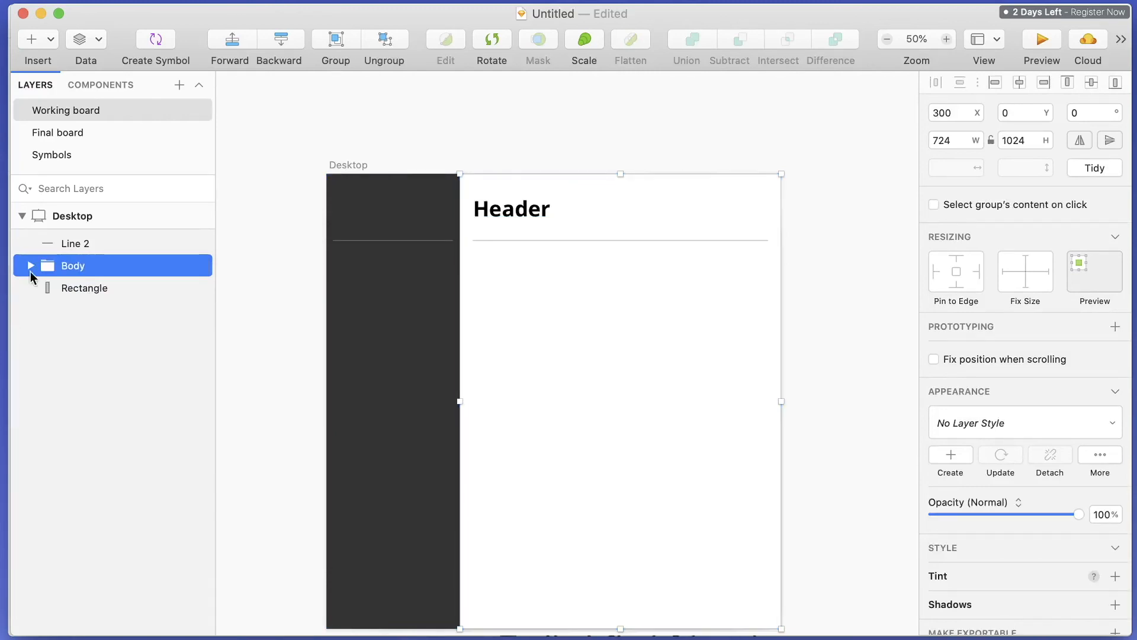
Group the dark sidebar rectangle with its divider line, leaving the Body group out of the selection.
left_click(58, 290)
left_click(75, 243, "shift")
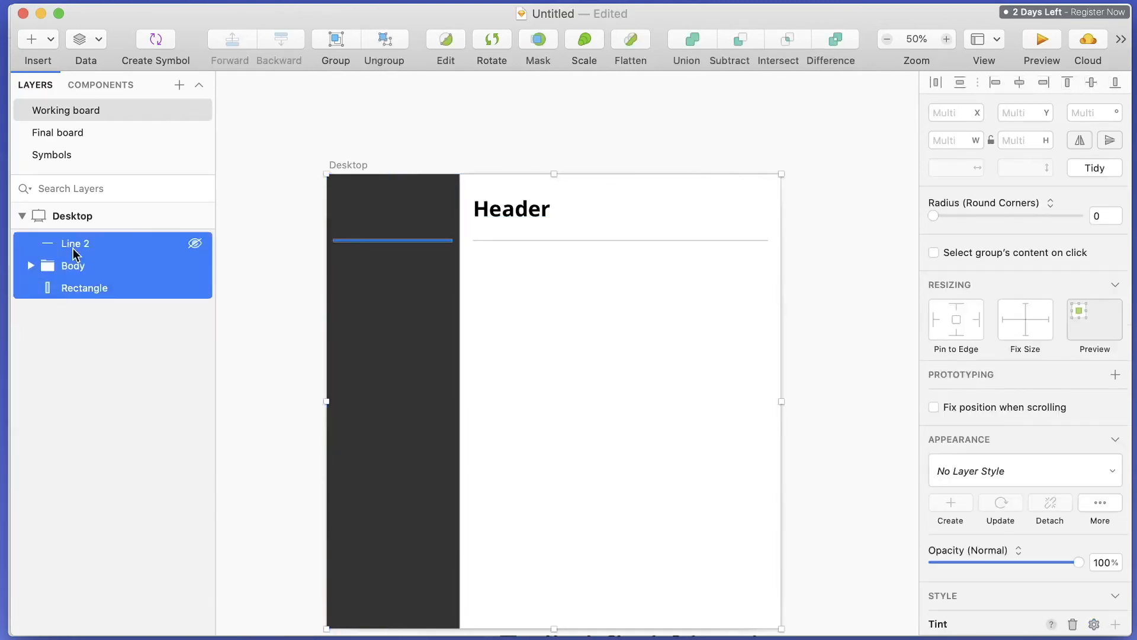
left_click(69, 312)
left_click(78, 243)
left_click(90, 287, "super")
right_click(90, 288)
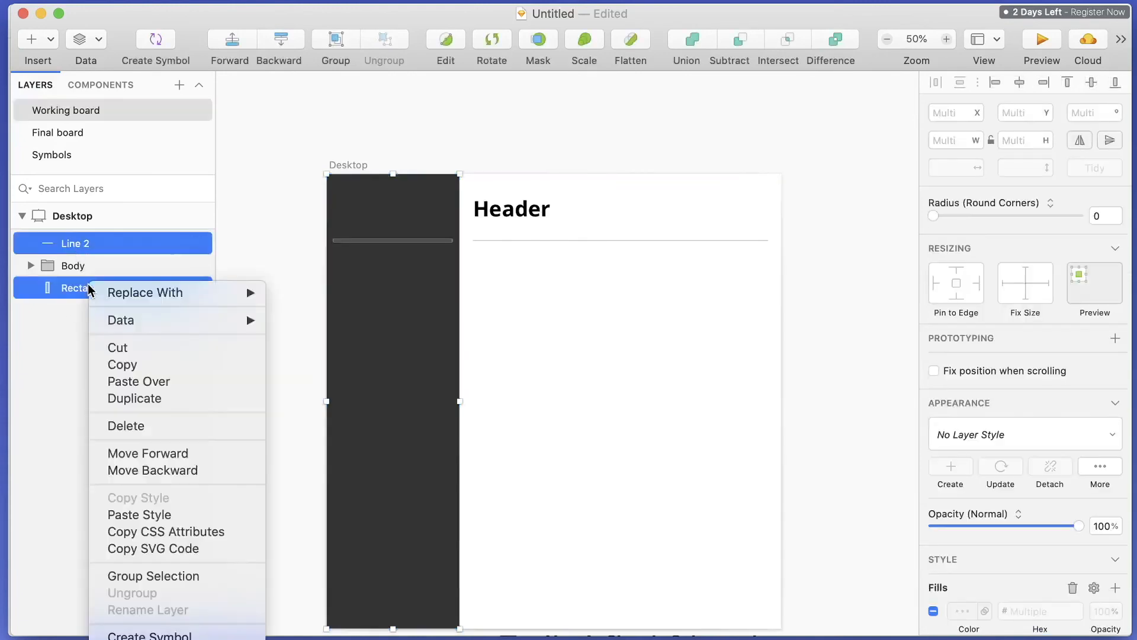
left_click(187, 575)
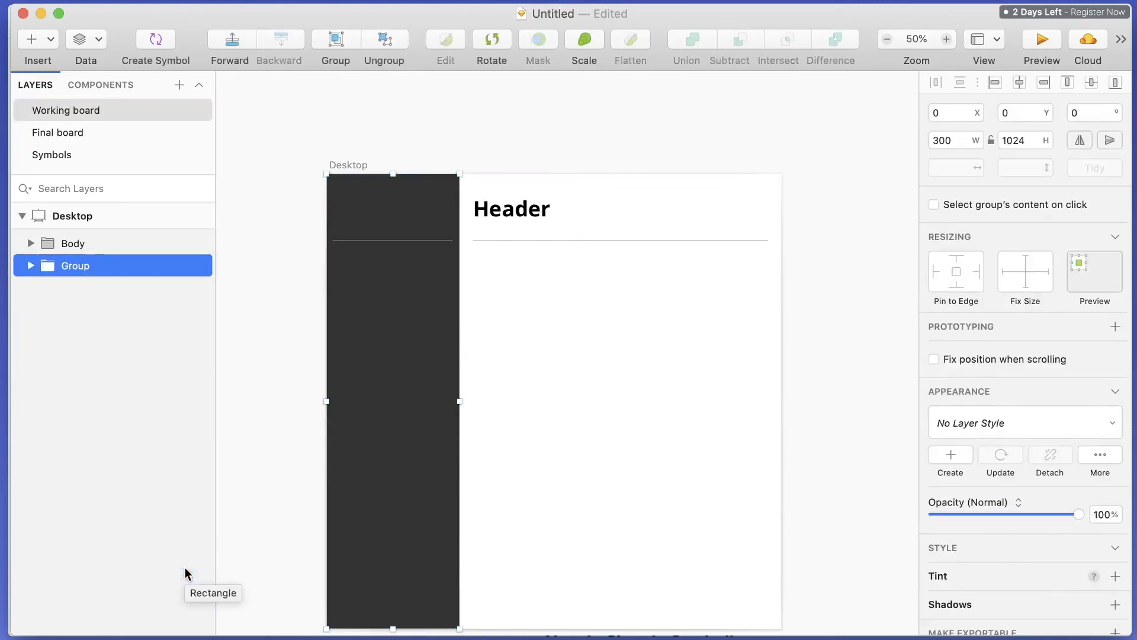
Rename the new sidebar group as Sidebar and expand it to list its layers.
double_click(77, 266)
type("Sidebar")
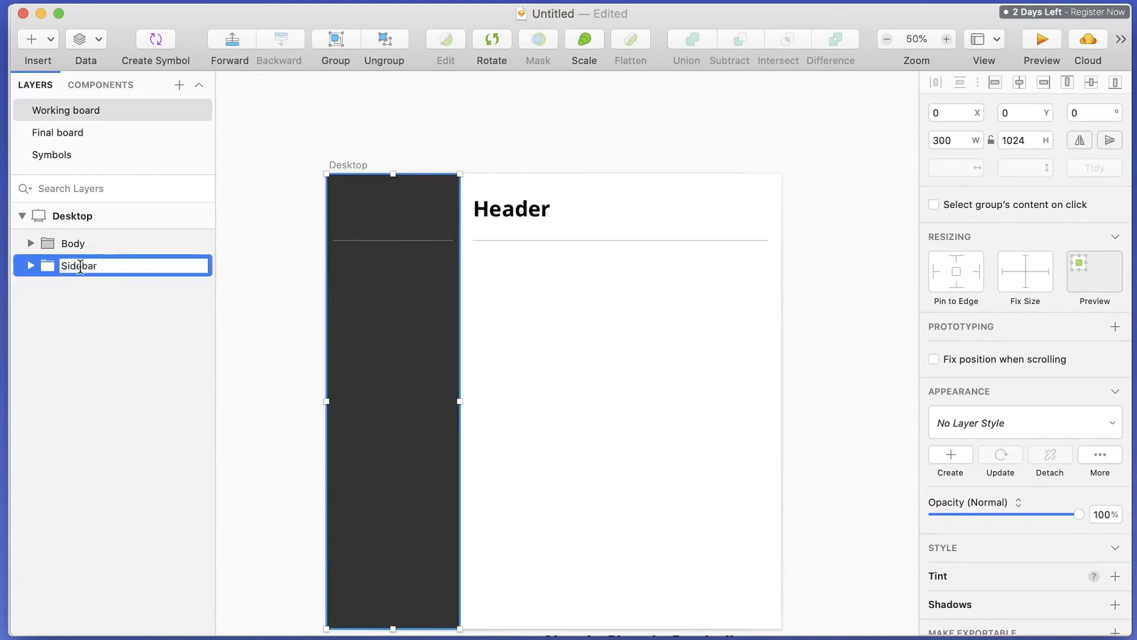
left_click(77, 329)
left_click(31, 265)
left_click(31, 264)
left_click(31, 243)
left_click(31, 244)
left_click(31, 265)
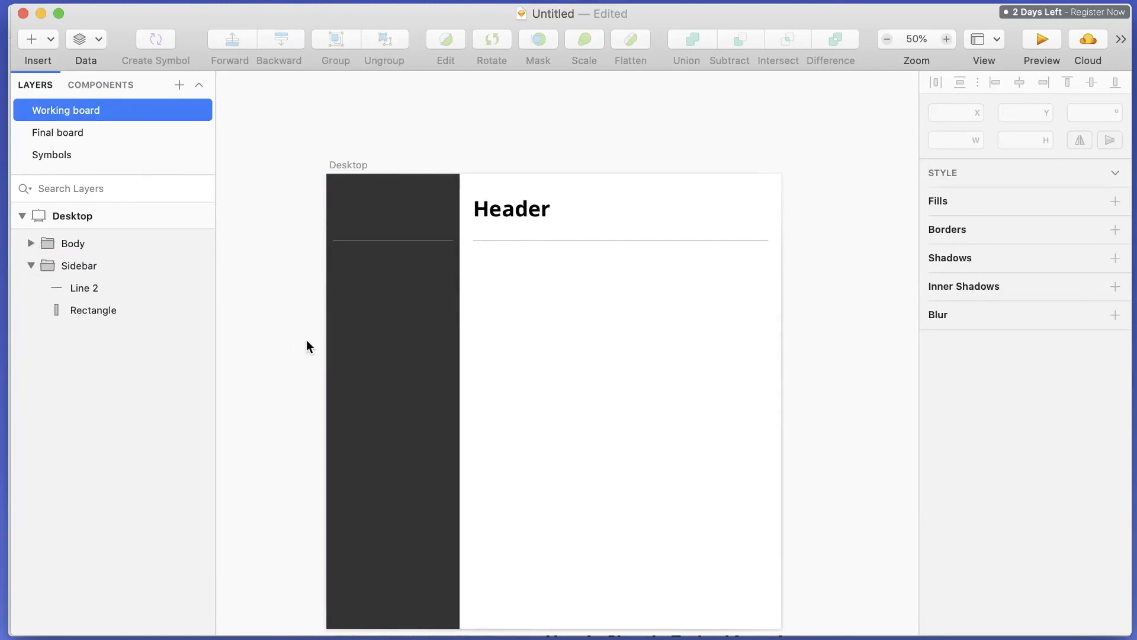
Check the Final board sidebar and draw an oval about 52 by 48 above the Working board's sidebar divider.
left_click(88, 134)
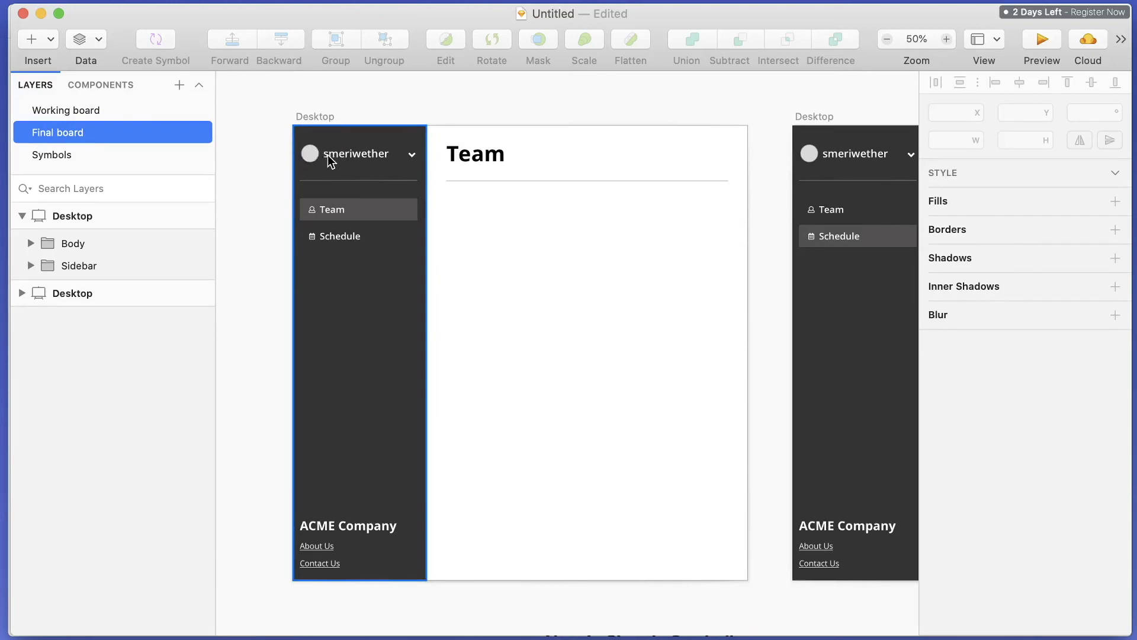
left_click(34, 117)
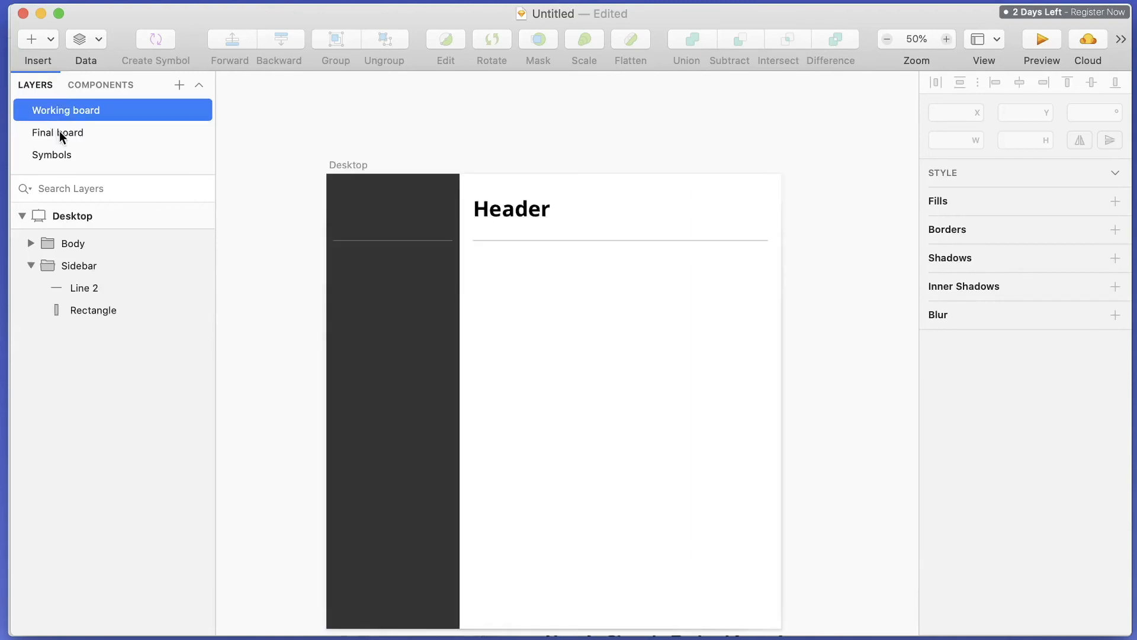
left_click(39, 40)
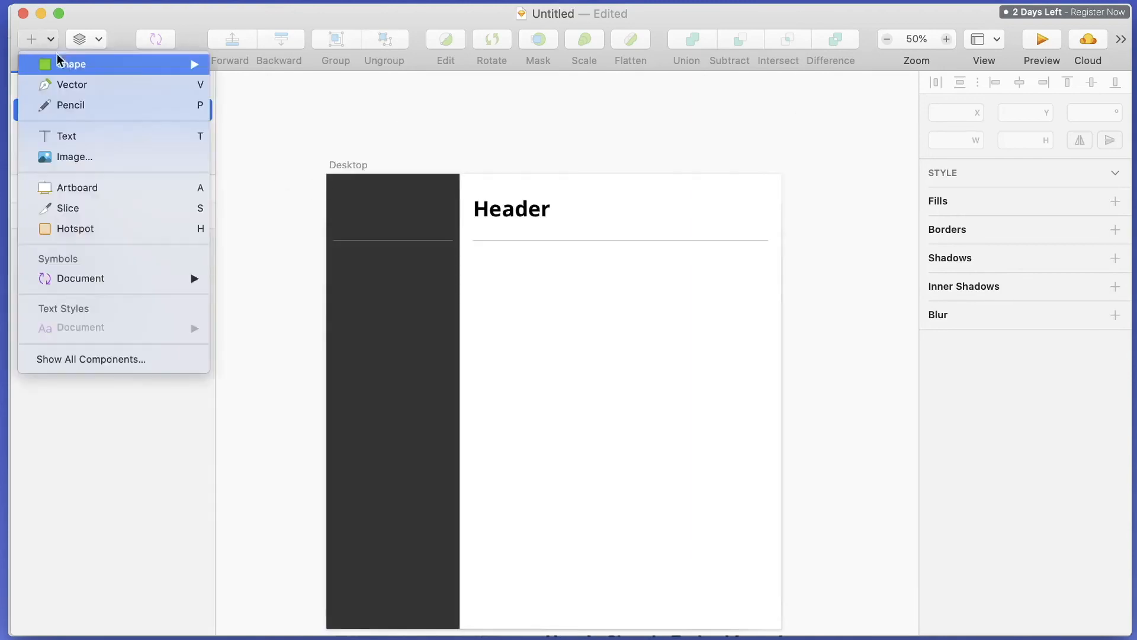
mouse_move(82, 65)
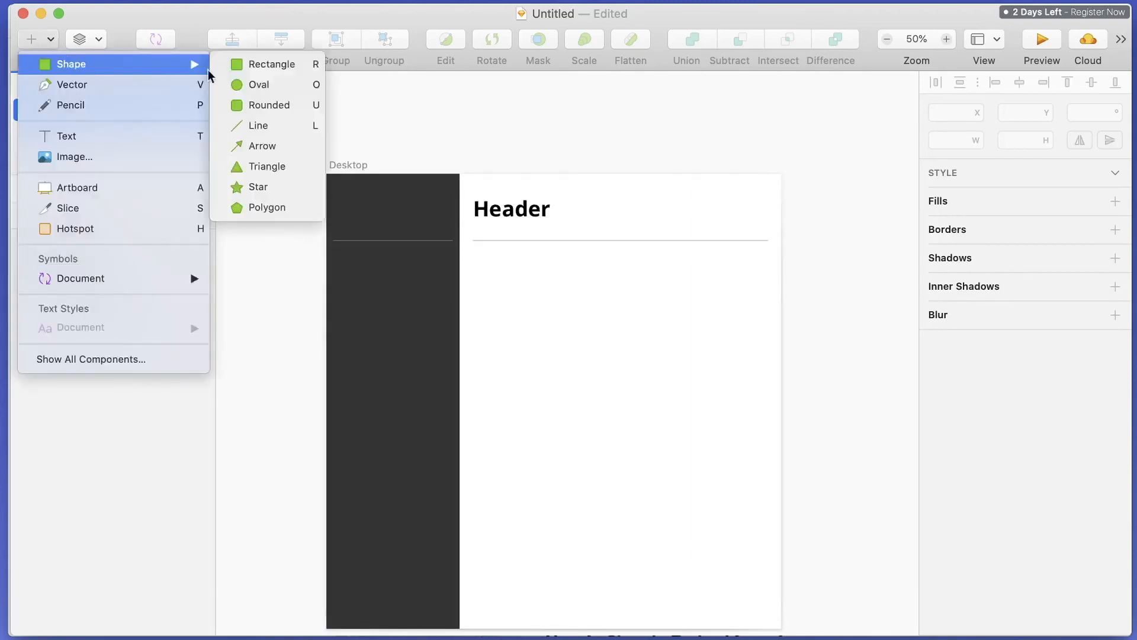
left_click(258, 84)
left_click_drag(334, 201, 357, 220)
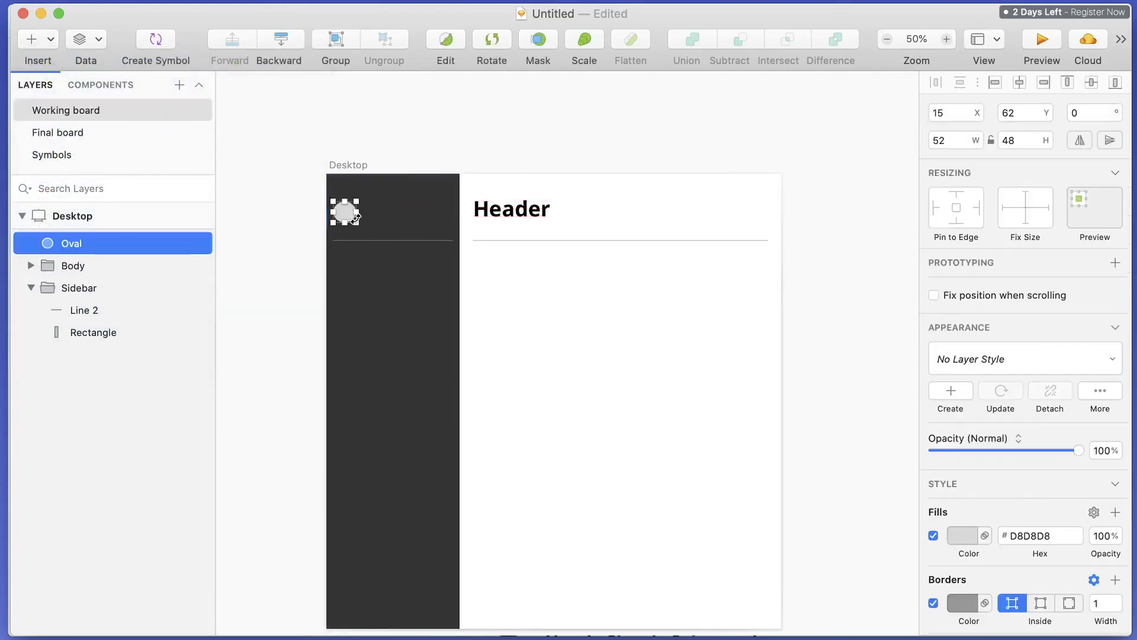
Set the oval's width and height to 30.
key("super+plus")
scroll(356, 219, "left", 2)
scroll(357, 219, "up", 1)
scroll(356, 219, "up", 2)
scroll(356, 218, "left", 3)
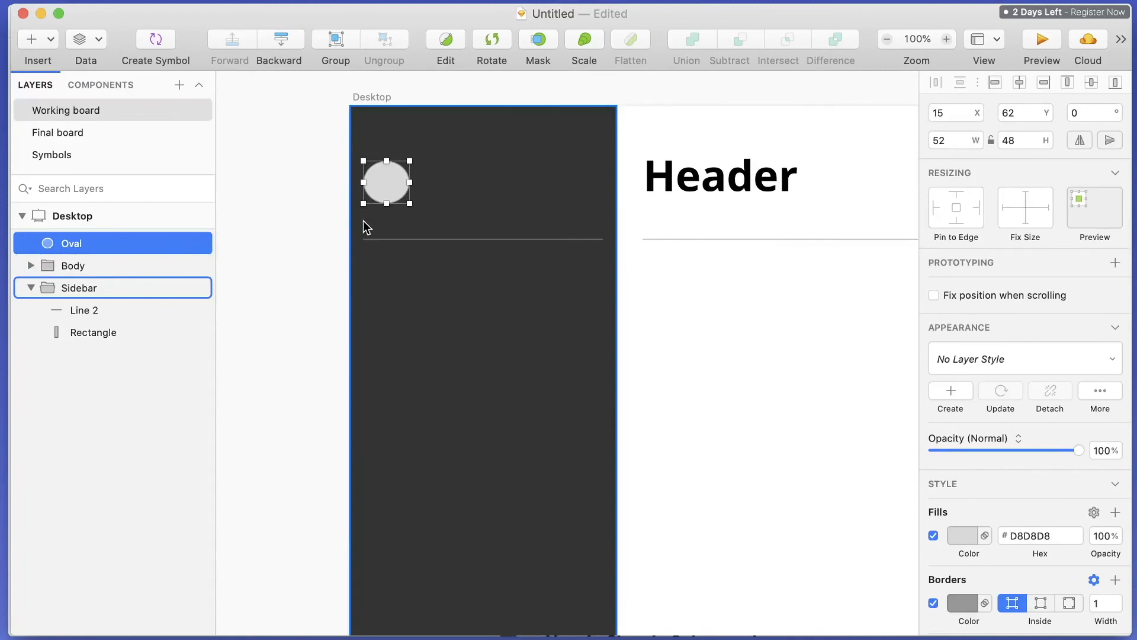
left_click(956, 143)
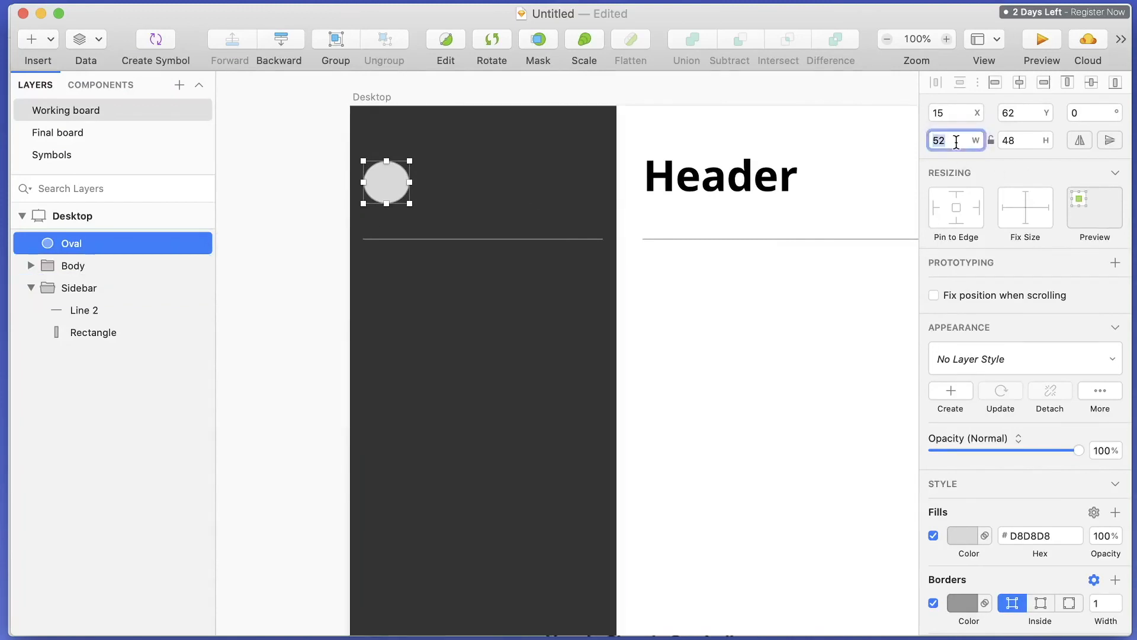
type("30")
key("Tab")
type("30")
key("Return")
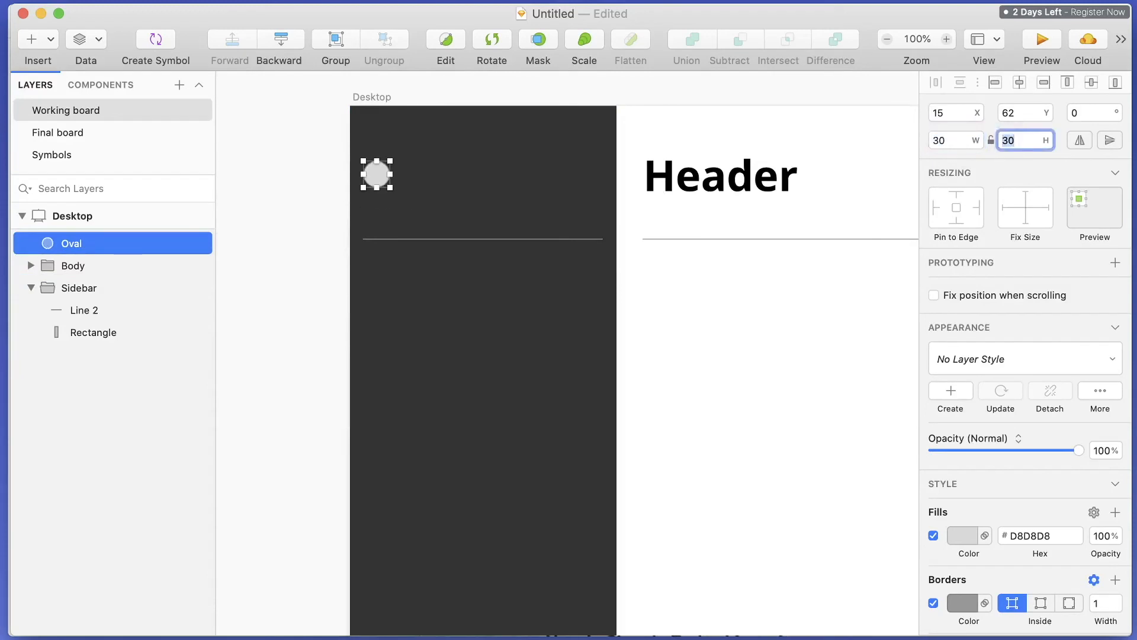
Set the oval's width and height to 40 and deselect it.
left_click(953, 141)
type("40")
key("Tab")
type("40")
key("Return")
left_click(533, 291)
Move the oval layer into the Sidebar group and align the circle with the left end of the sidebar divider.
mouse_move(380, 179)
left_mouse_down()
mouse_move(389, 170)
mouse_move(389, 187)
left_mouse_up()
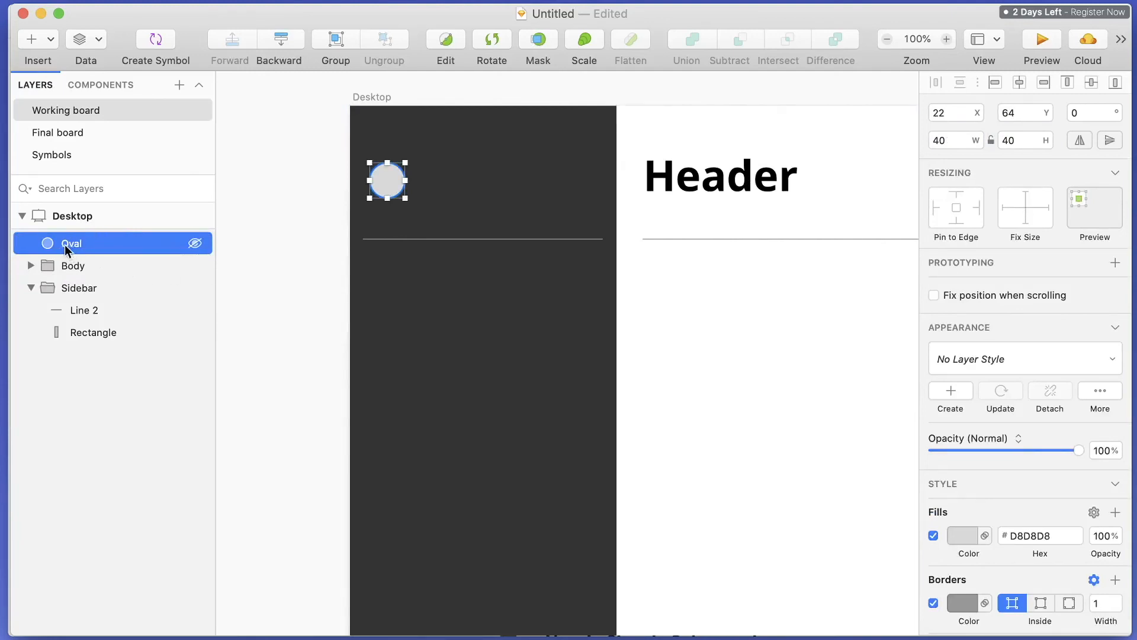
left_click_drag(69, 242, 71, 295)
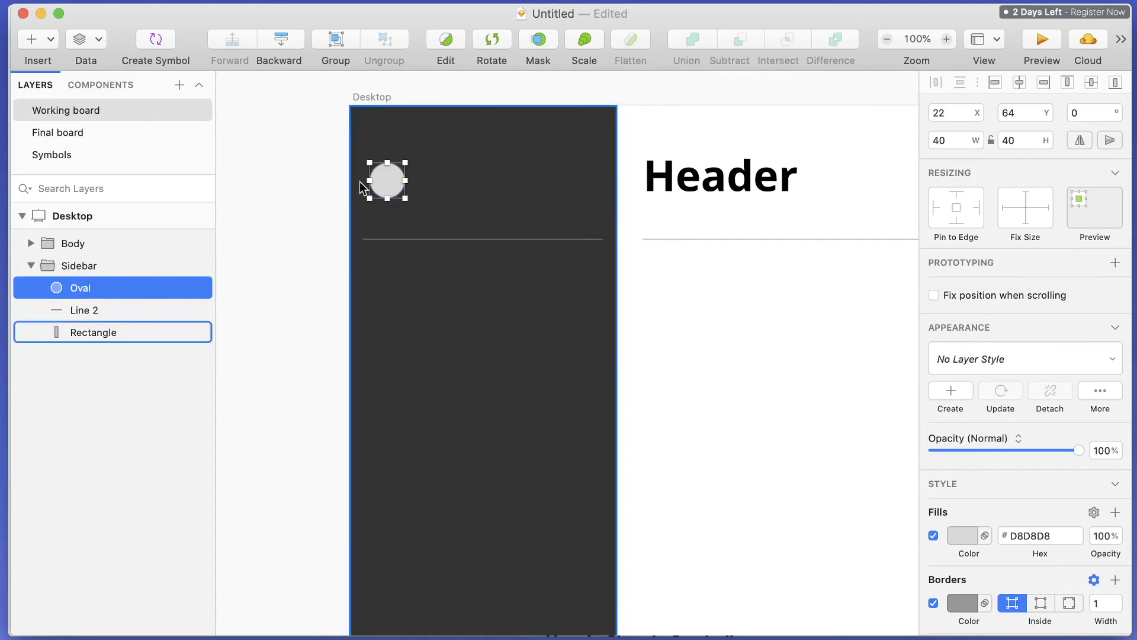
mouse_move(395, 185)
left_mouse_down()
mouse_move(421, 184)
mouse_move(401, 178)
mouse_move(391, 199)
mouse_move(390, 179)
left_mouse_up()
left_click(504, 182)
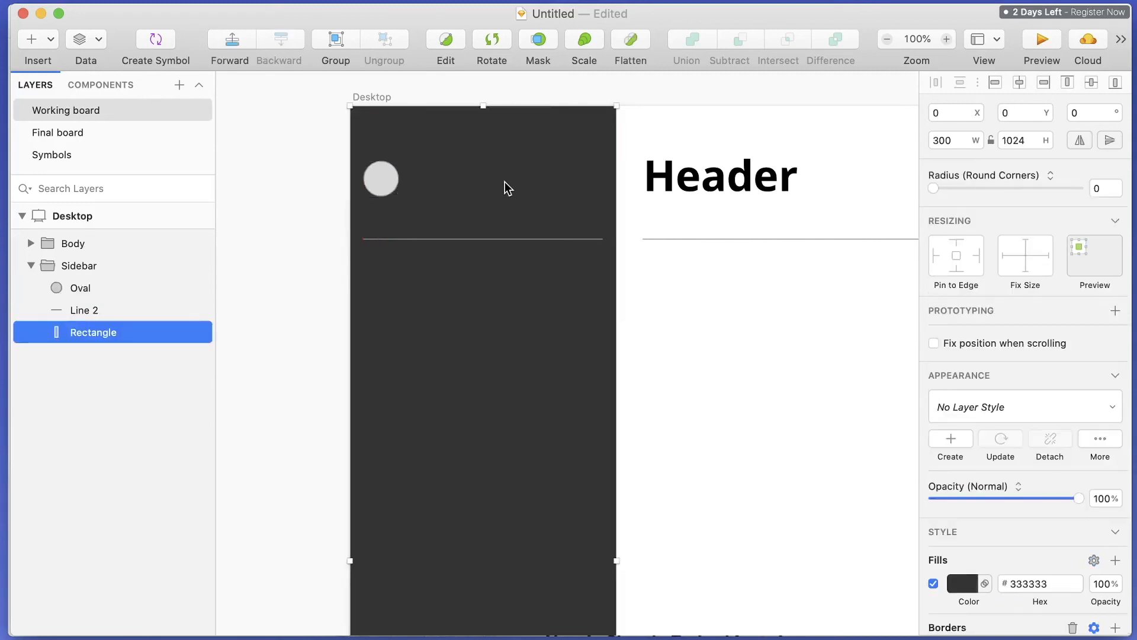
Insert a text layer beside the circle in the sidebar and format it as SemiBold, size 24.
left_click(31, 37)
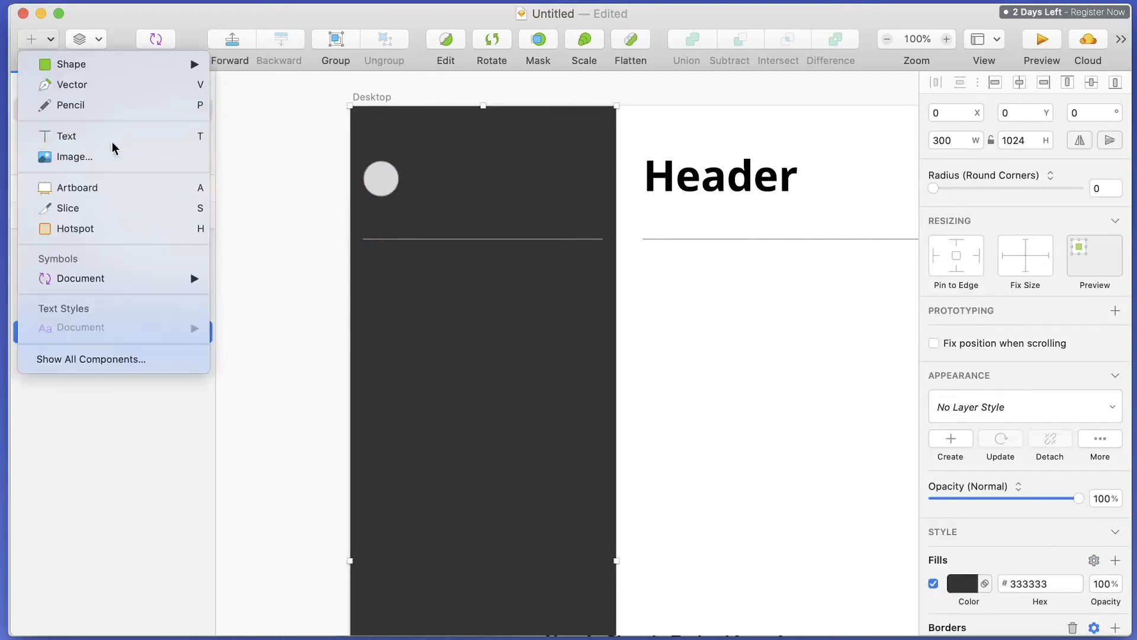
left_click(107, 135)
left_click(421, 174)
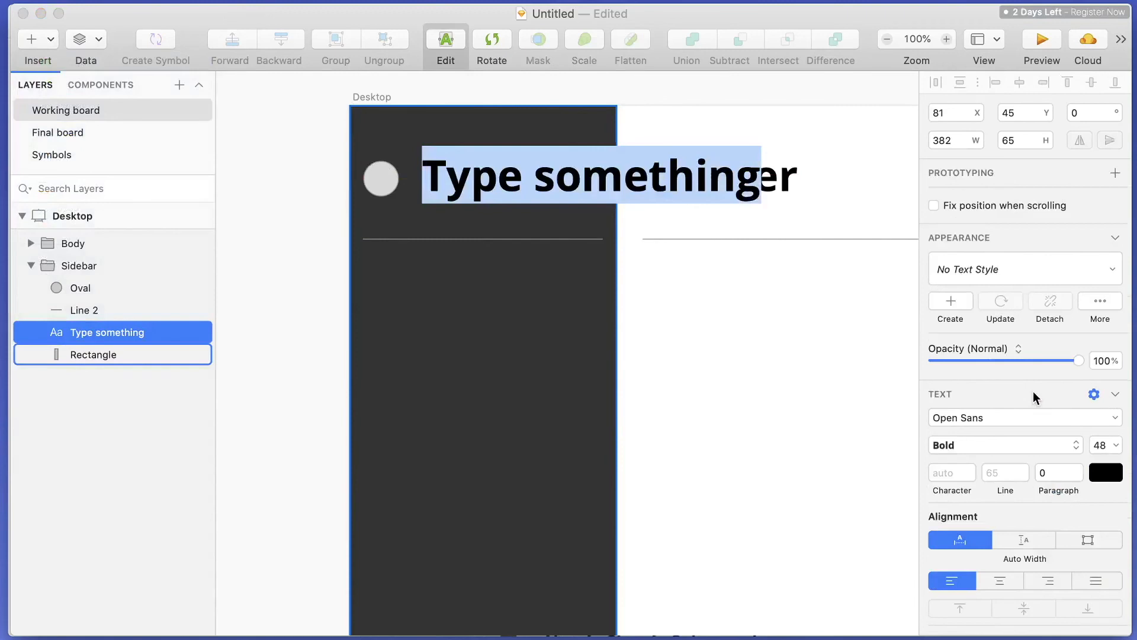
left_click(974, 446)
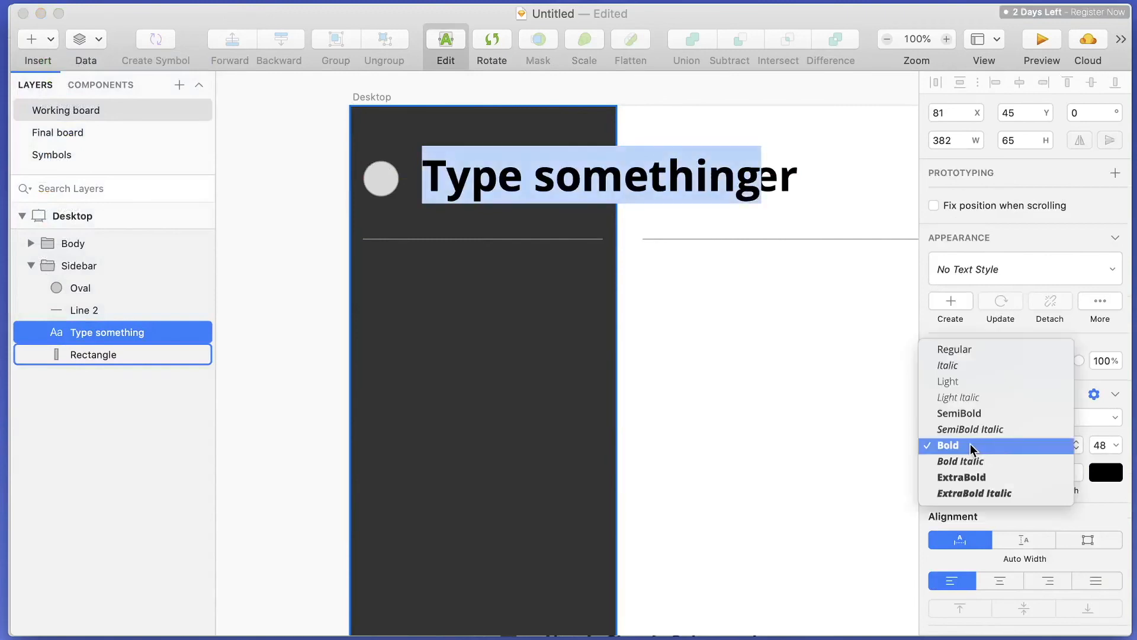
left_click(1079, 401)
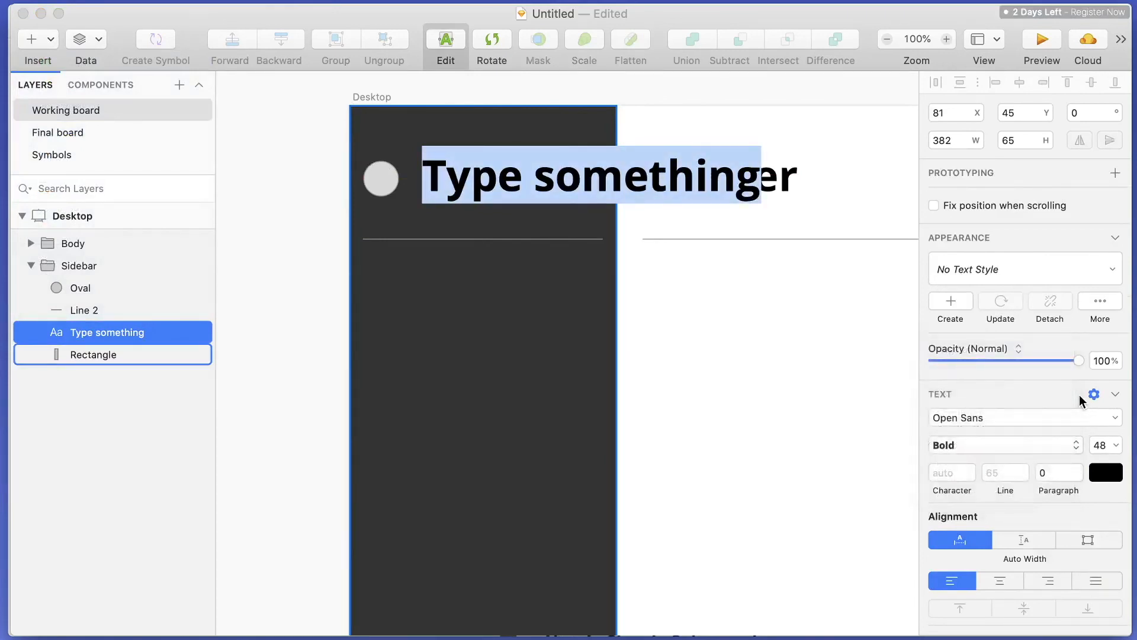
left_click(1072, 445)
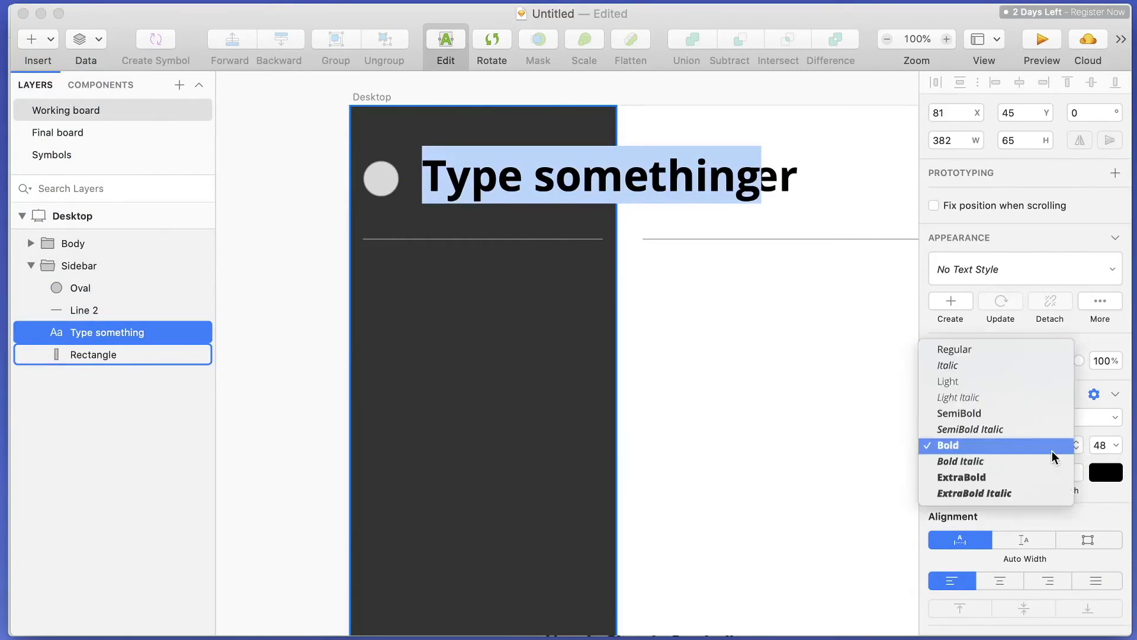
left_click(1007, 408)
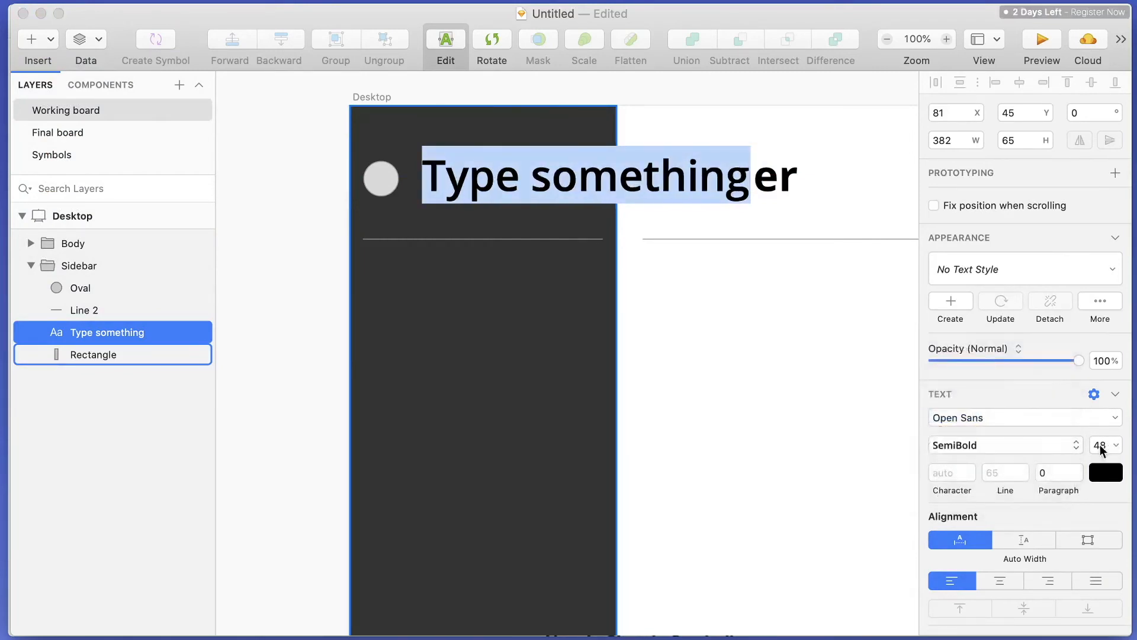
left_click(1106, 448)
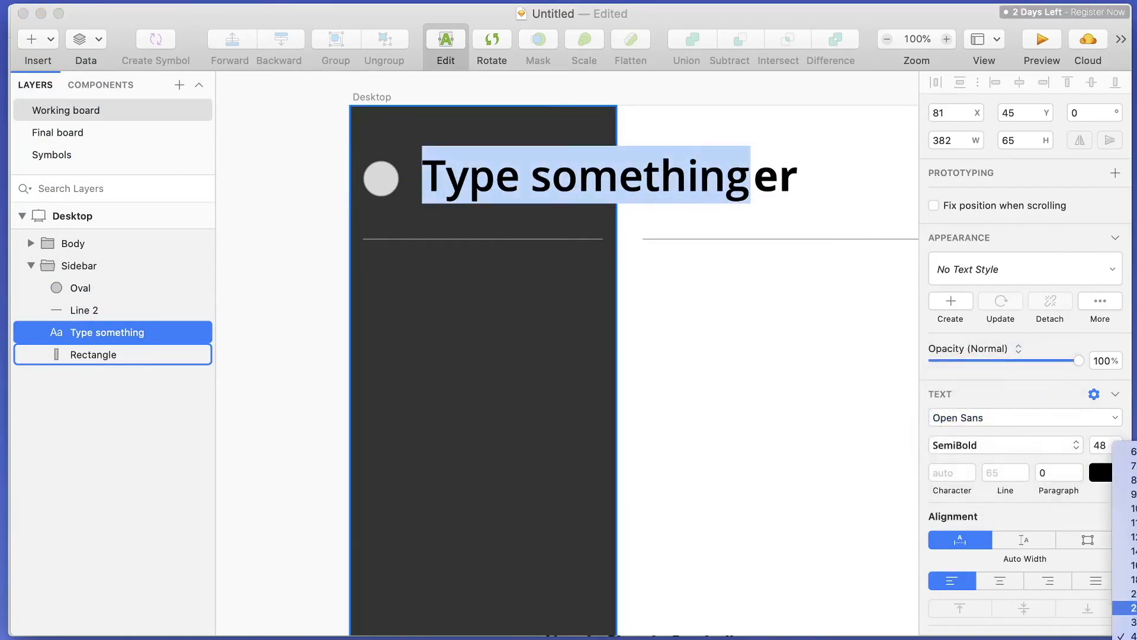
left_click(1124, 607)
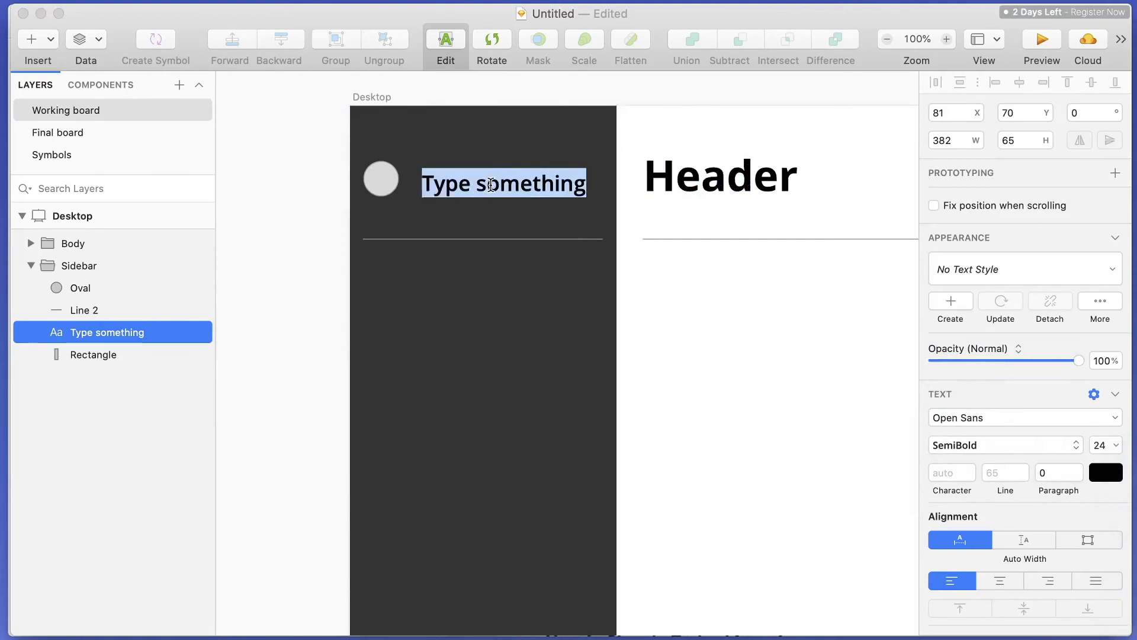
Enter the account username in the new text layer and colour it white.
type("smeriwether")
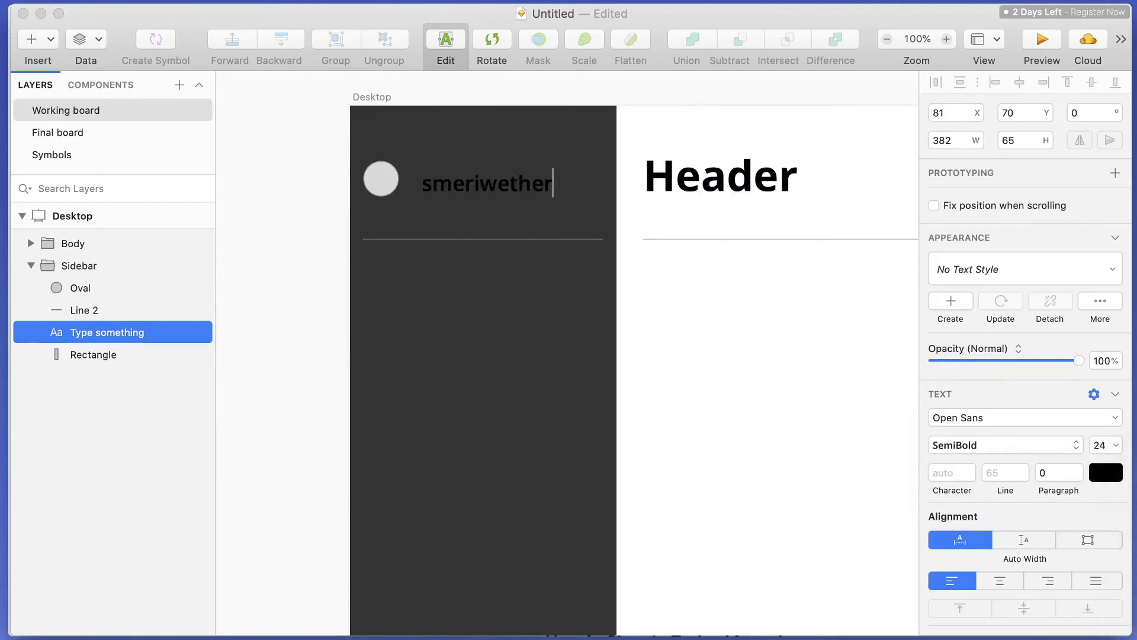
double_click(489, 183)
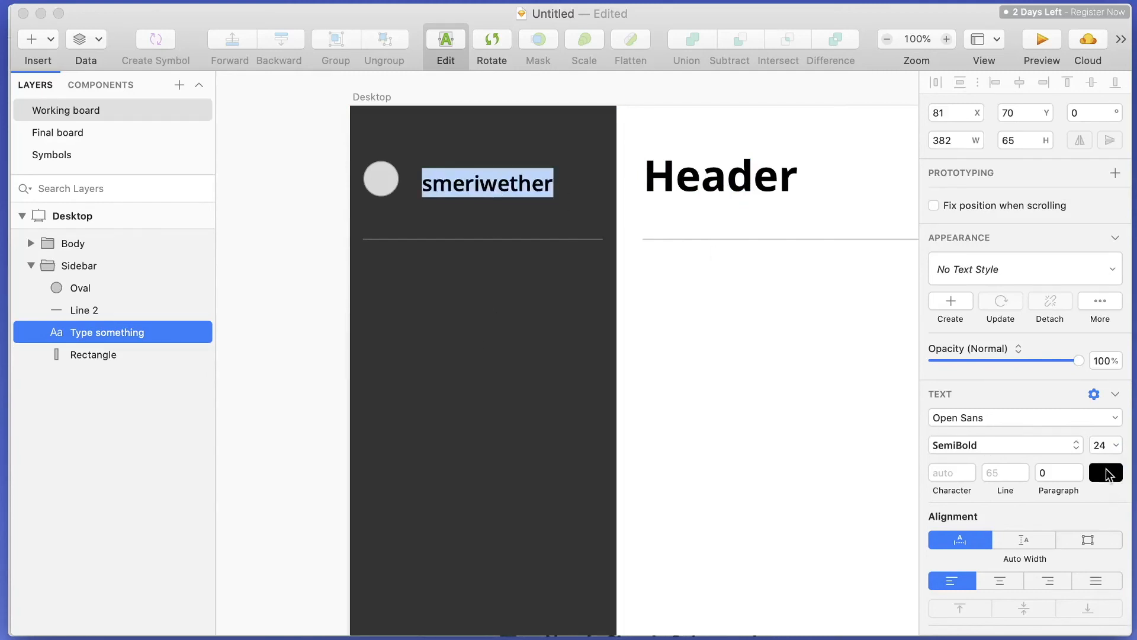
left_click(1103, 471)
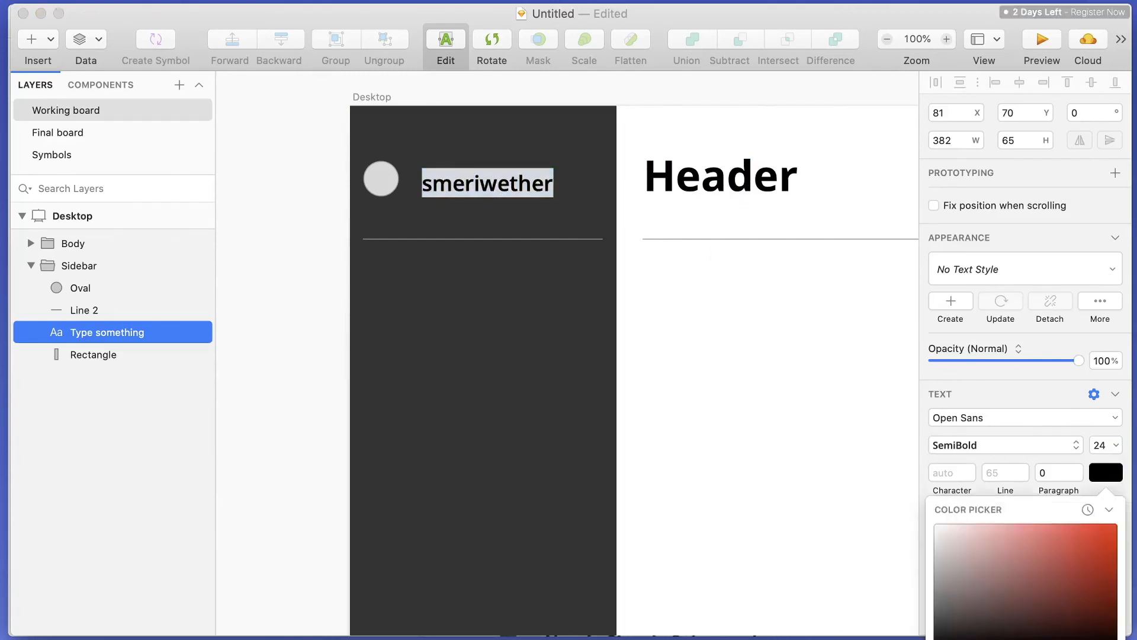
key("Return")
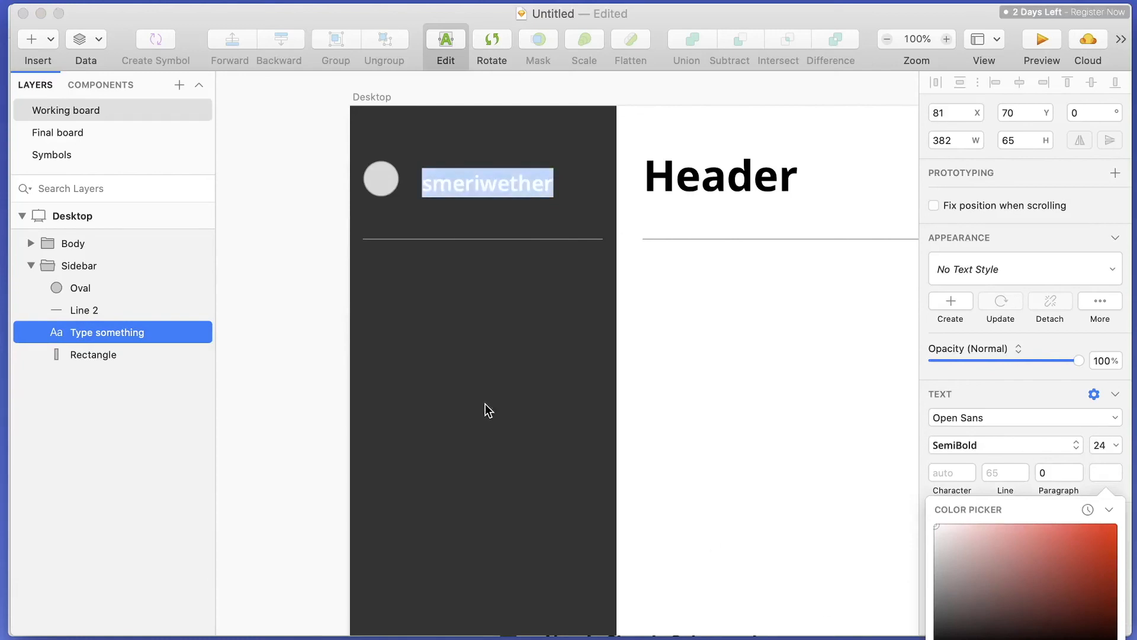
left_click(491, 142)
Position the username text at X 70, Y 65, vertically centred beside the circle, and deselect it.
left_click_drag(487, 181, 478, 175)
key("Right")
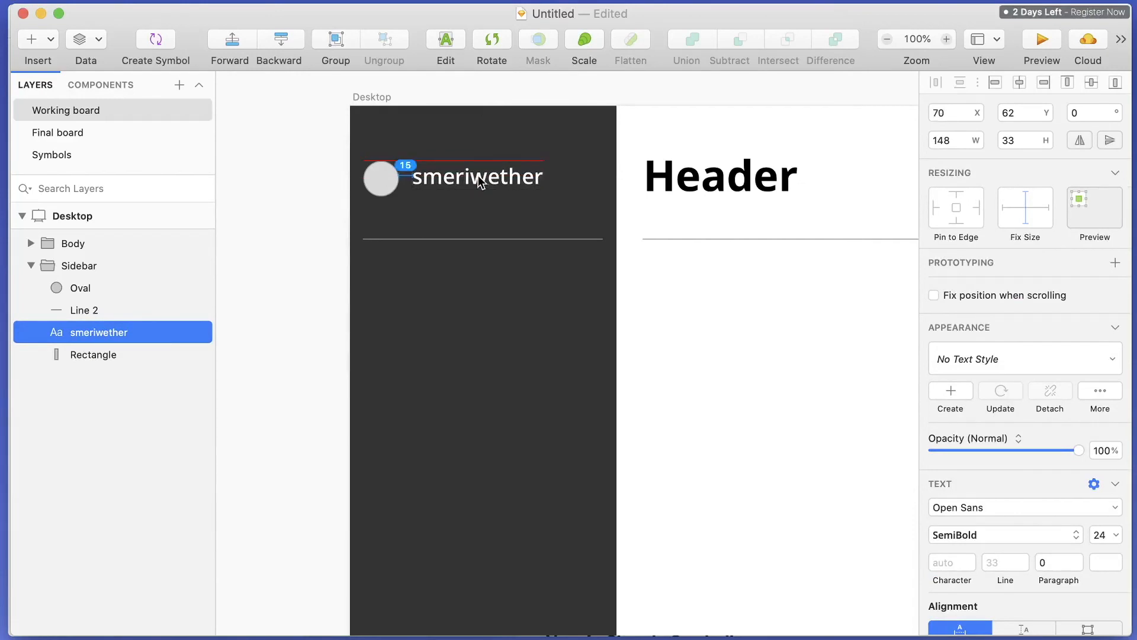
left_click(494, 389)
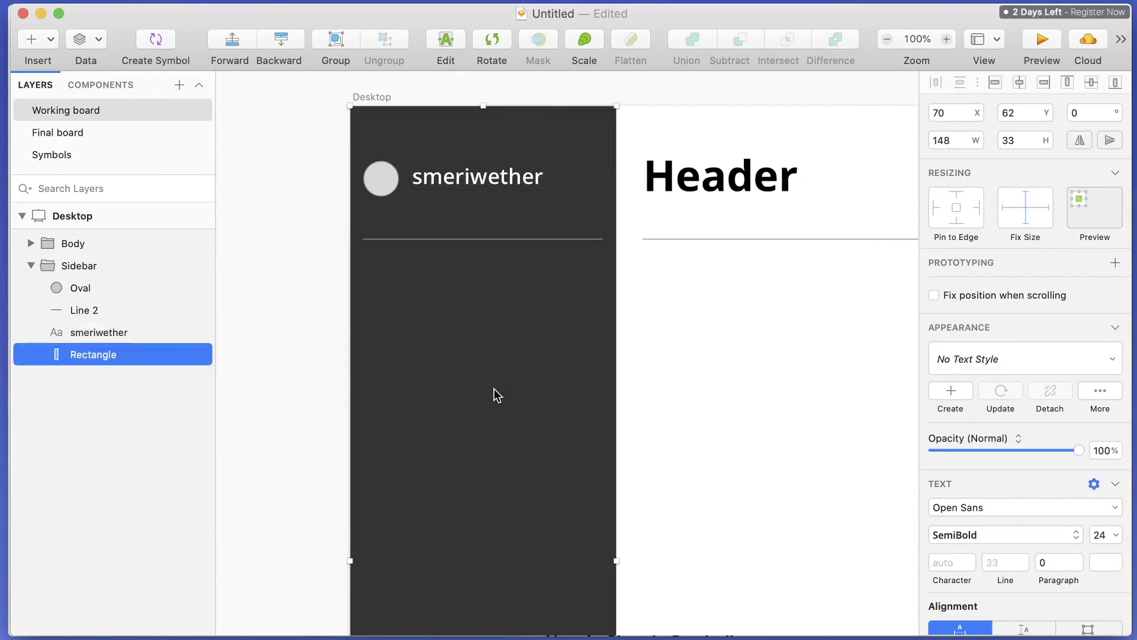
left_click(465, 181)
key("Escape")
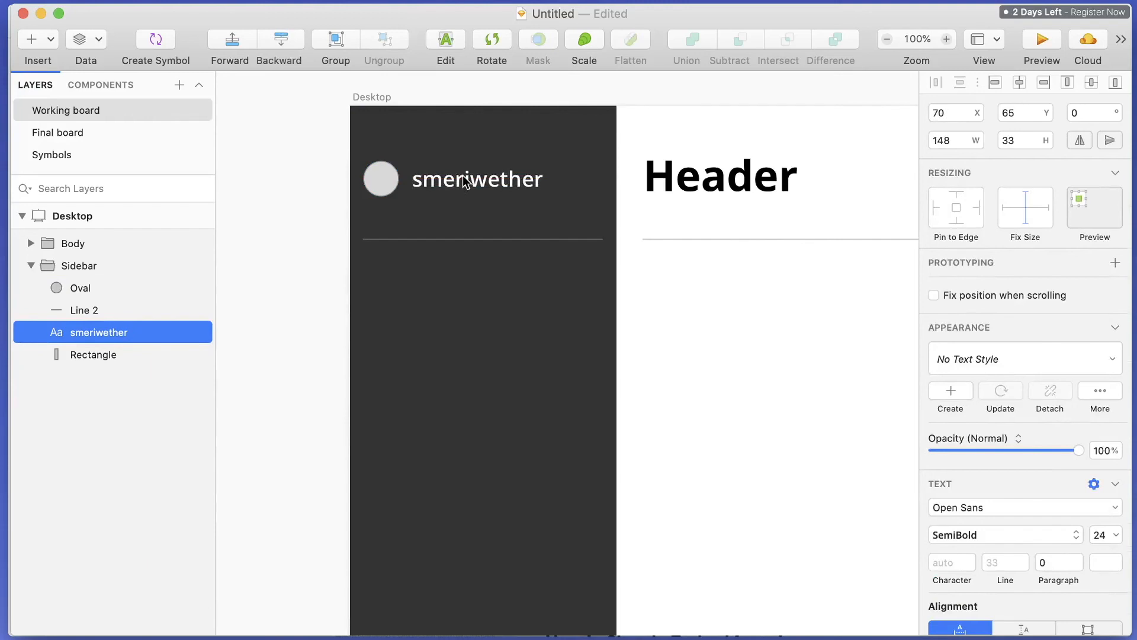
left_click(481, 388)
scroll(482, 387, "up", 3)
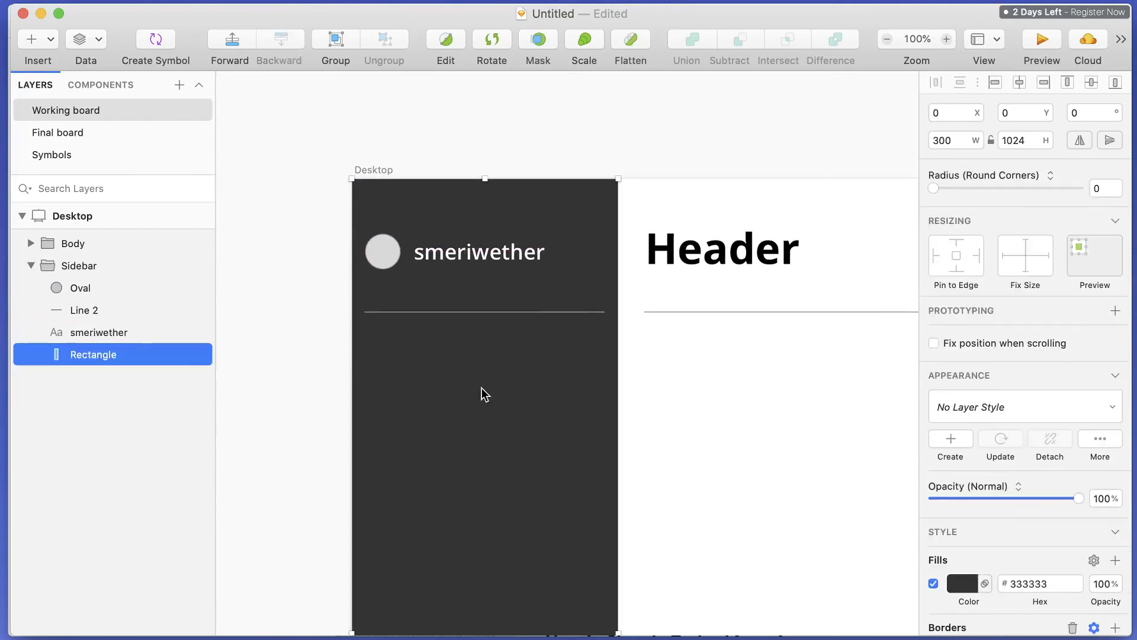
scroll(482, 389, "down", 1)
key("super+minus")
key("super+minus")
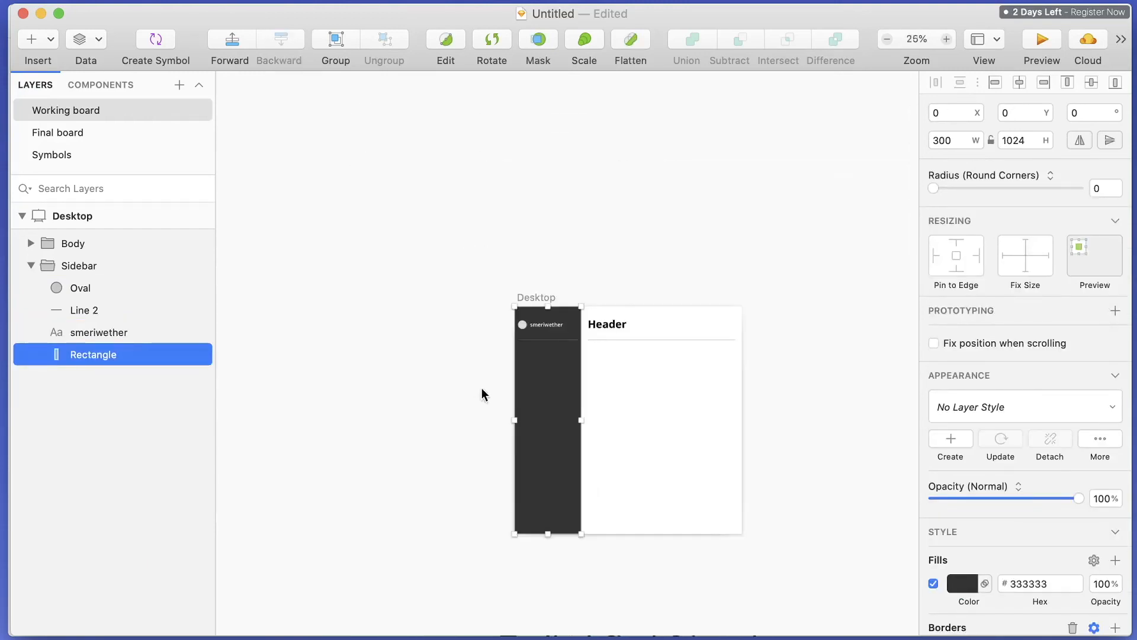
Compare the sidebar on the Working board with the Team and Schedule entries on the Final board, ending on the Working board.
key("super+plus")
key("super+plus")
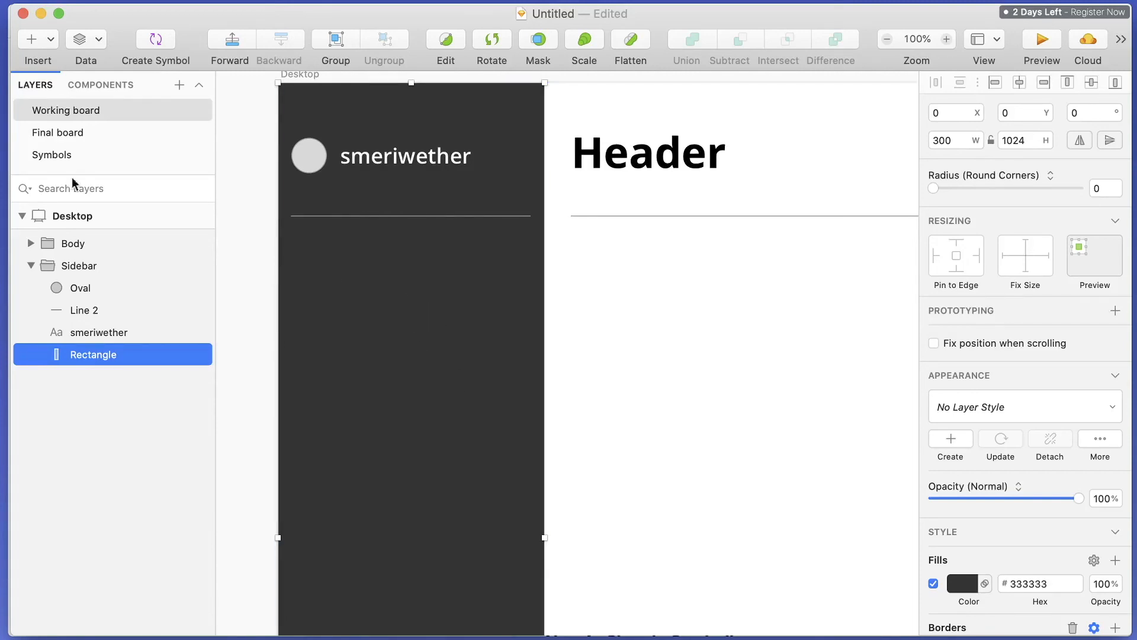
left_click(62, 132)
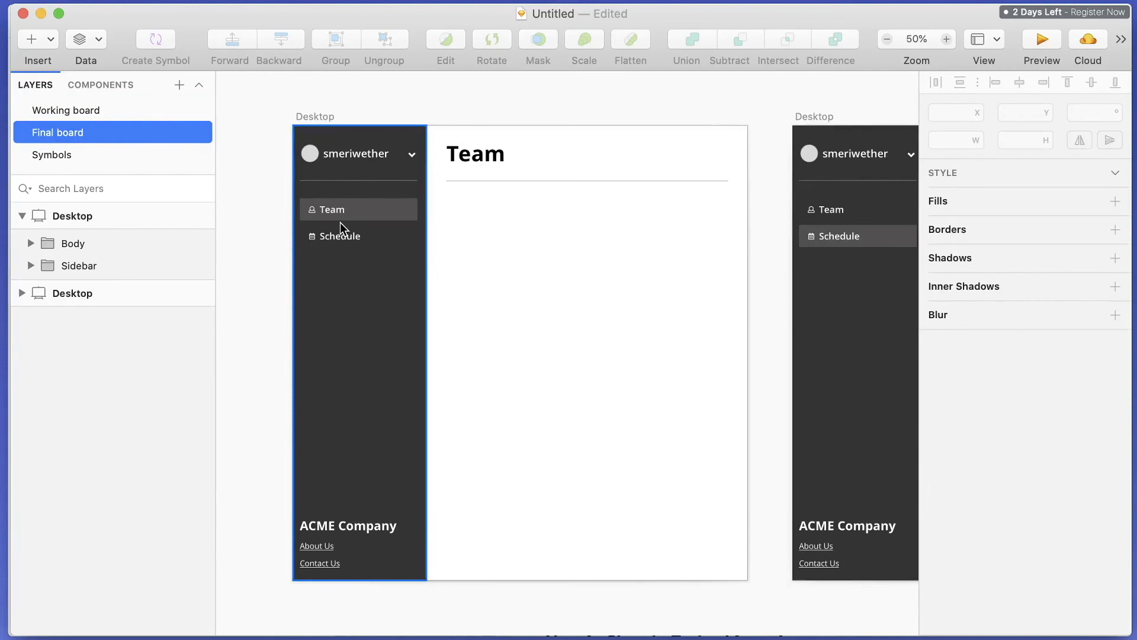
scroll(315, 215, "right", 1)
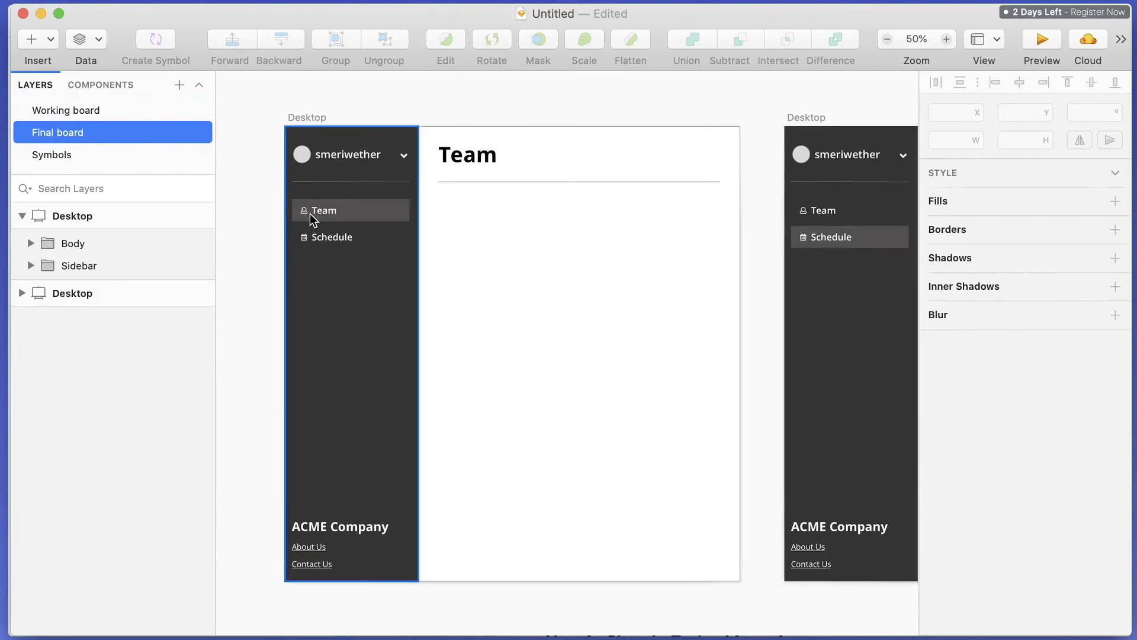
scroll(400, 158, "left", 1)
scroll(311, 213, "down", 1)
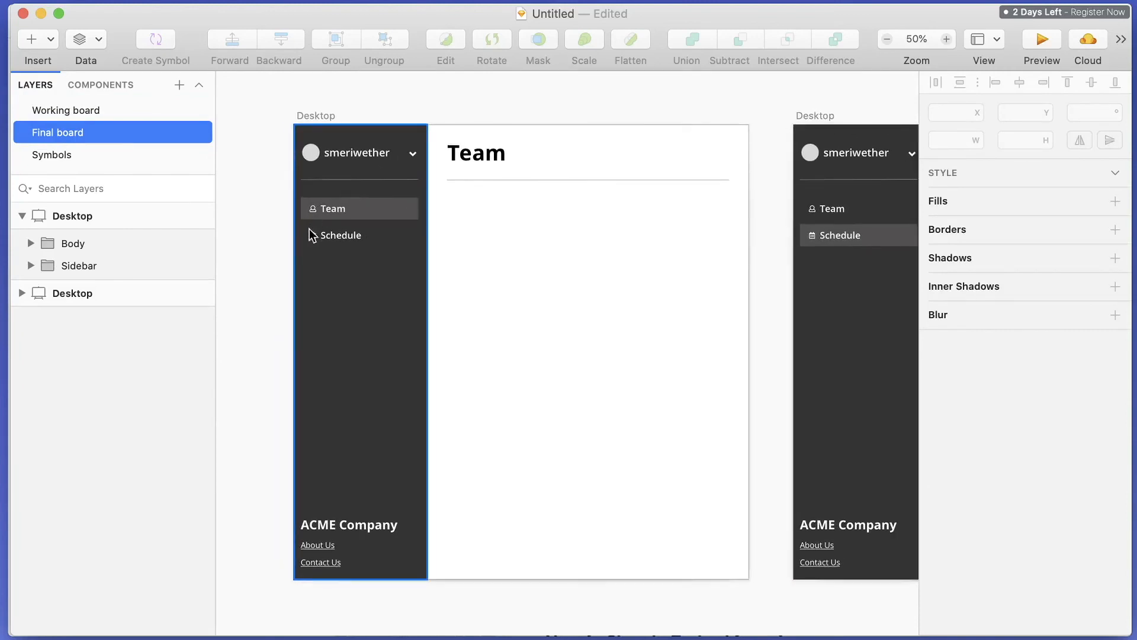
left_click(121, 112)
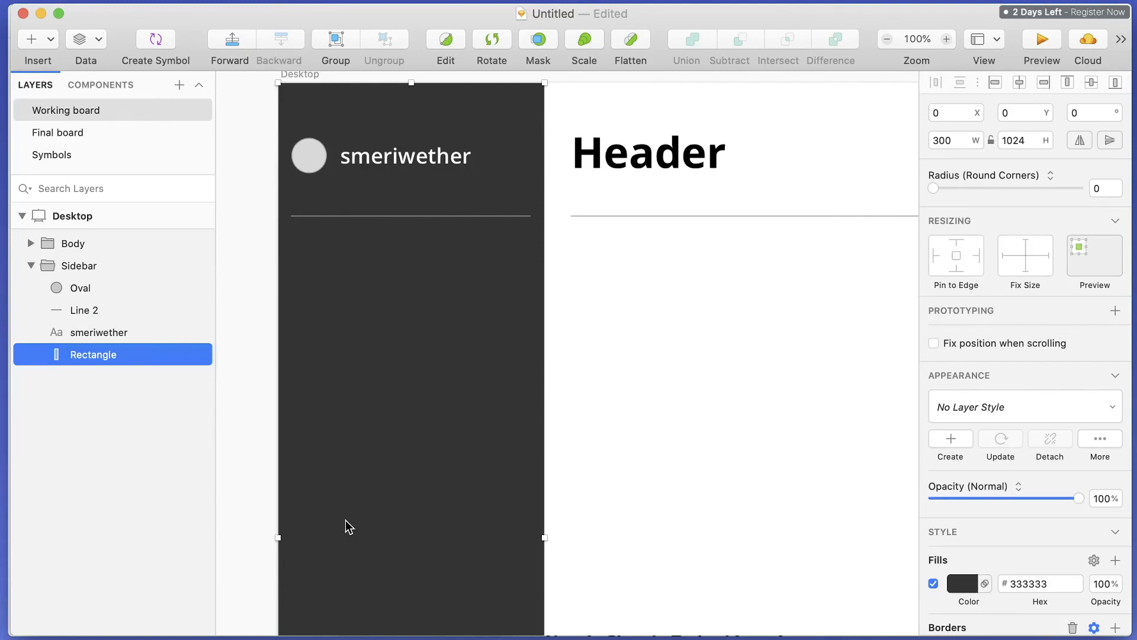
Switch to Safari and search the web for "font awesome sketch".
key("ctrl+Up")
left_click(287, 542)
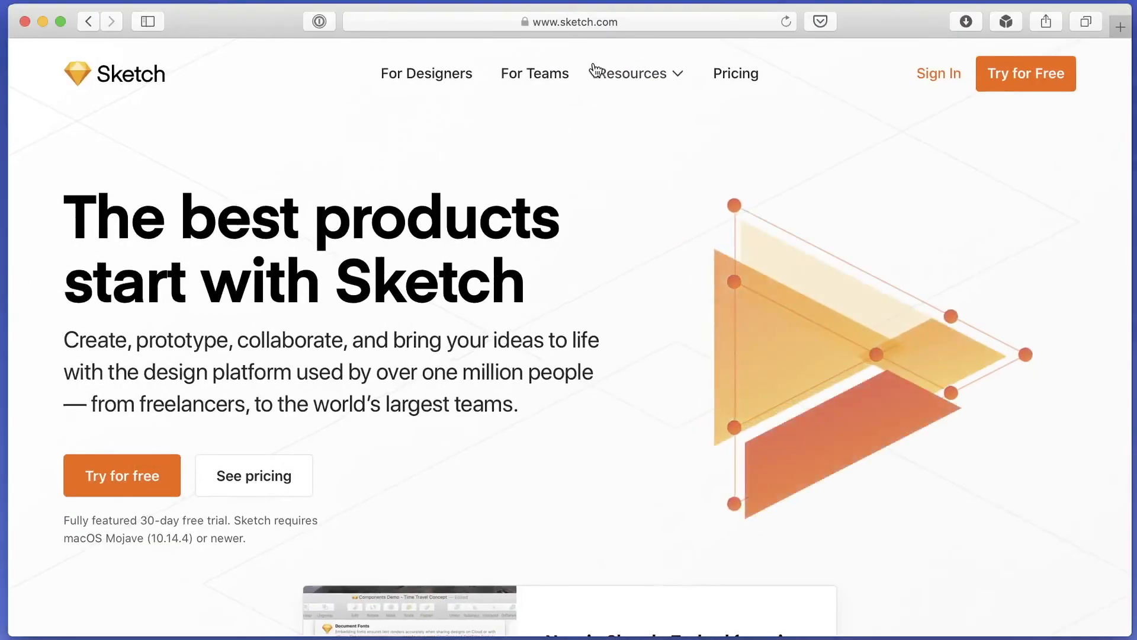
left_click(599, 22)
type("f")
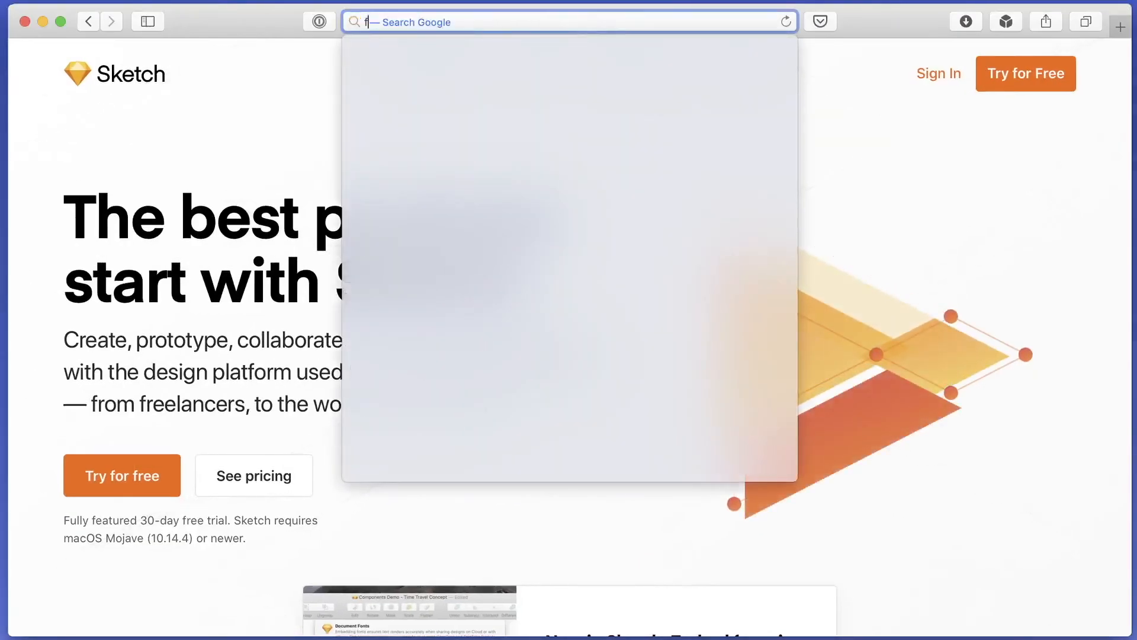
type("ont awesome sketc")
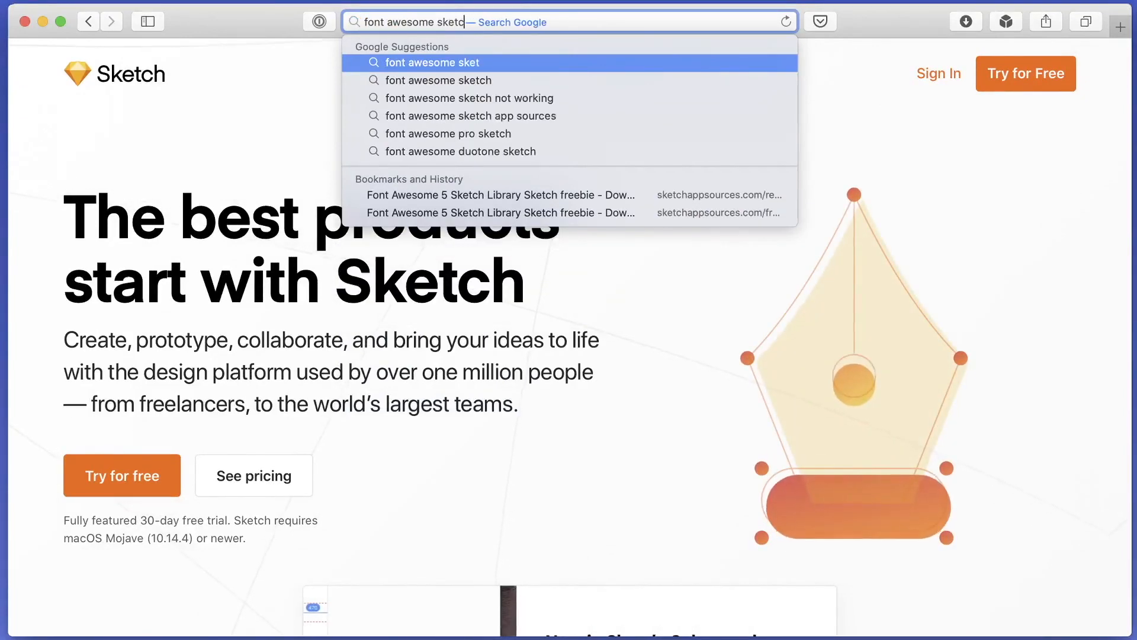
type("h")
key("Return")
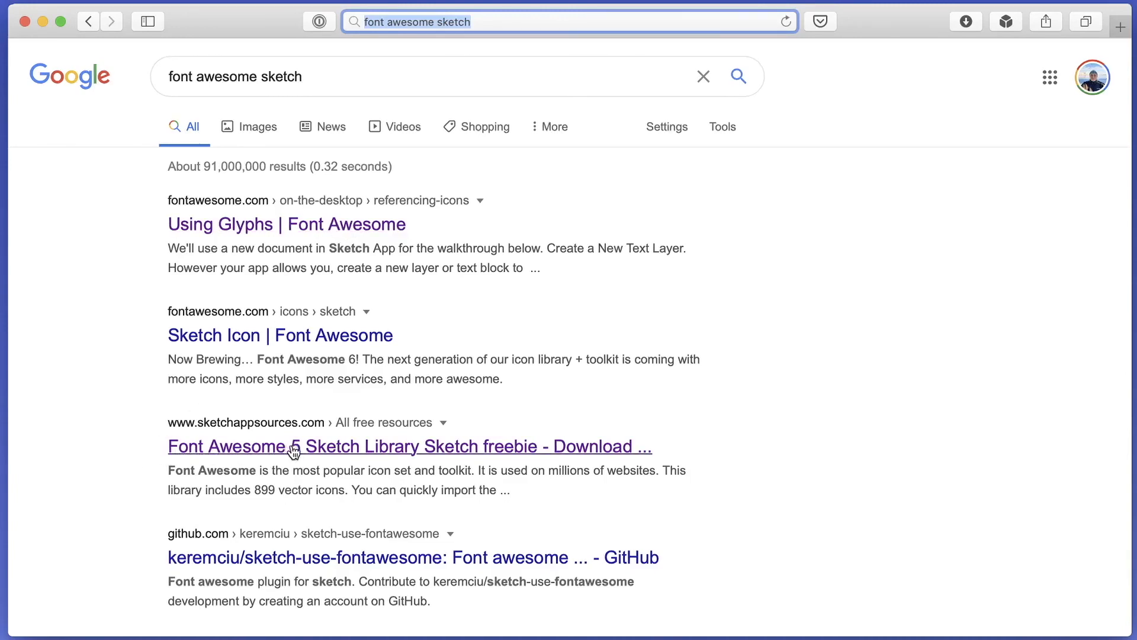
Download the Font Awesome 5 Sketch Library from Sketch App Sources and open its Font_Awesome_5_Icons_Sketch_Libraries-tranmautritam file in Sketch, aligning the window with the screen.
left_click(319, 447)
scroll(286, 406, "down", 3)
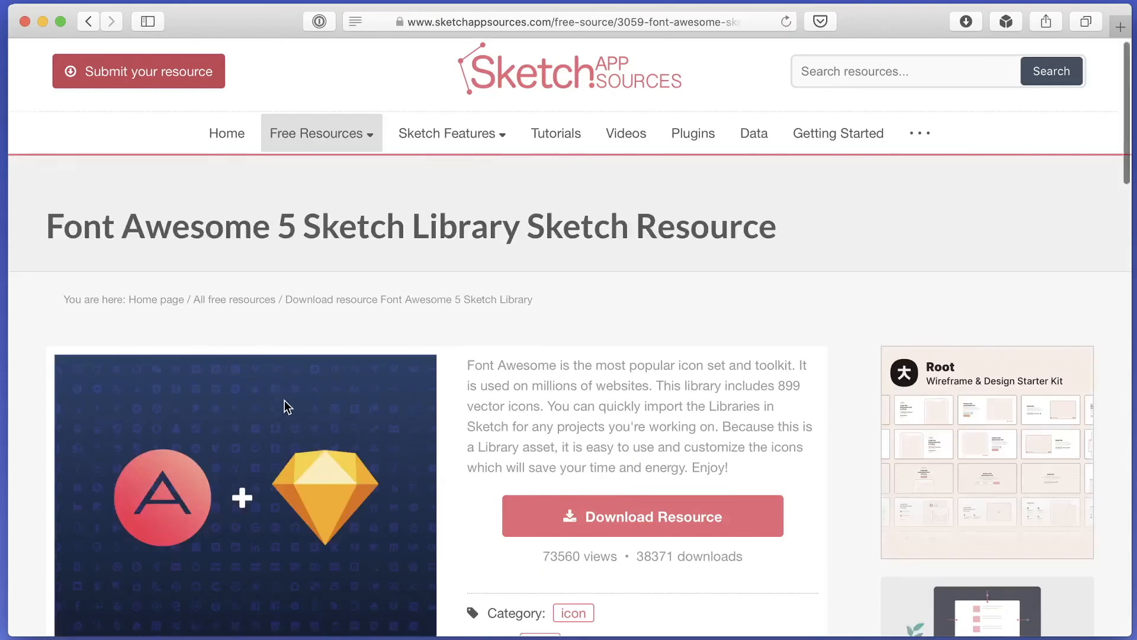
left_click(664, 412)
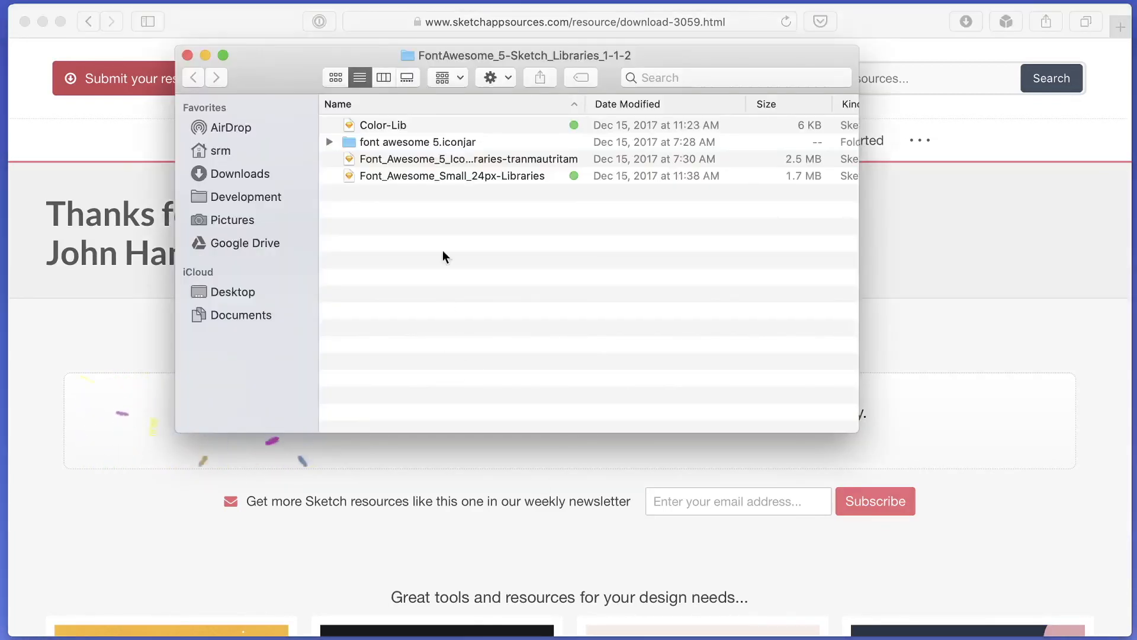
double_click(428, 159)
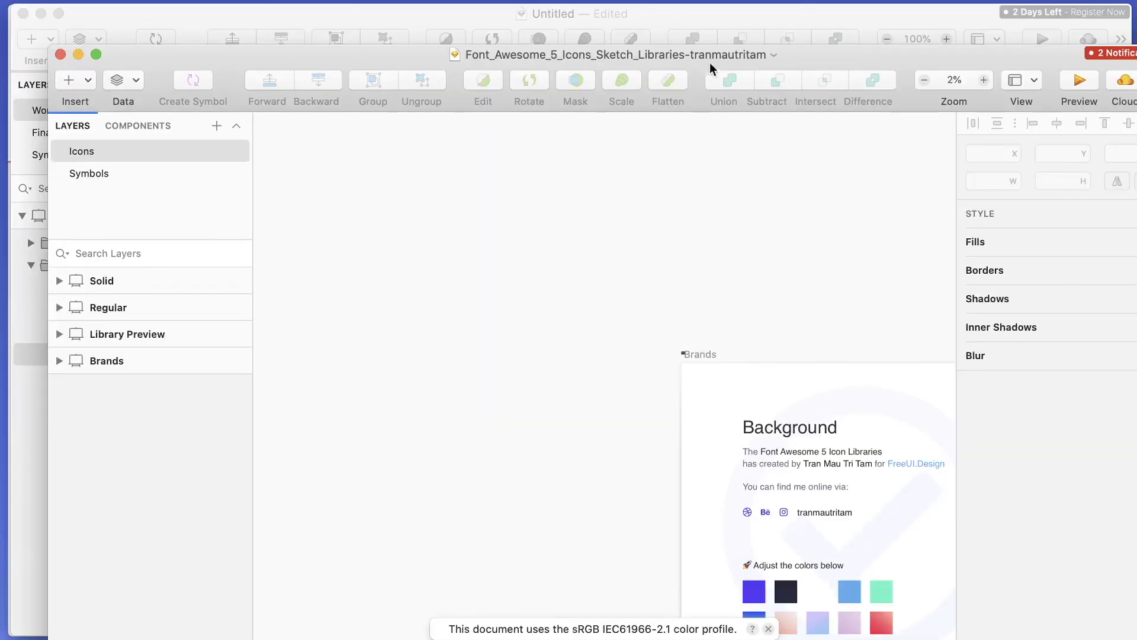
left_click_drag(797, 62, 777, 19)
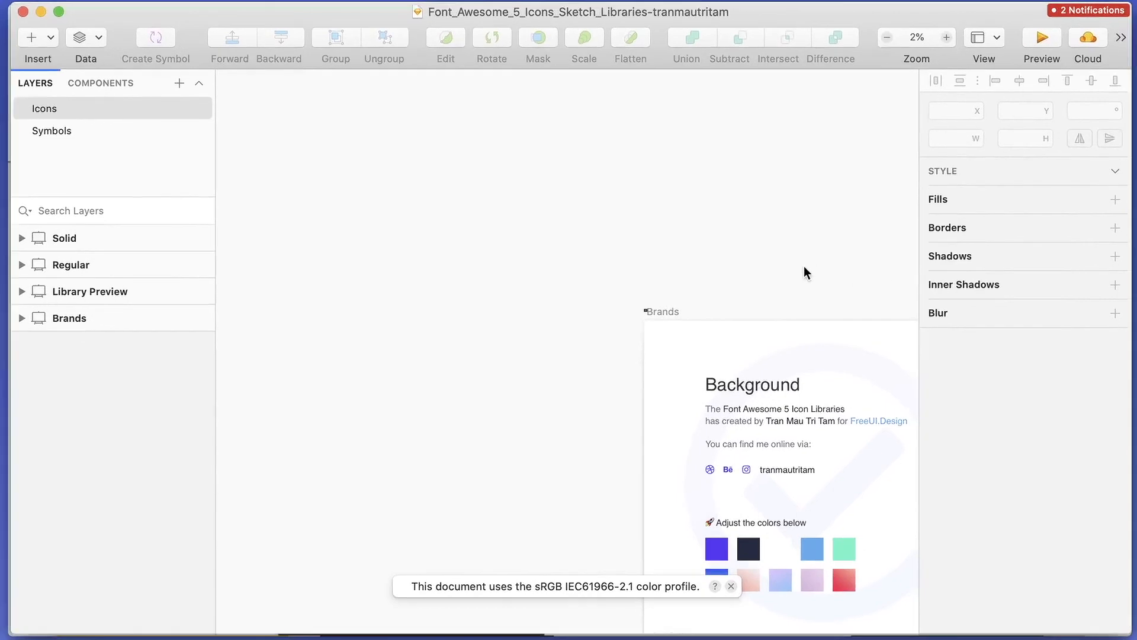
Look over the Brands, Regular and Solid icon artboards in the Font Awesome library.
scroll(775, 249, "down", 5)
scroll(775, 249, "right", 10)
scroll(775, 255, "down", 10)
scroll(775, 255, "left", 3)
scroll(775, 255, "left", 5)
scroll(562, 230, "up", 3)
scroll(562, 230, "up", 5)
scroll(562, 230, "right", 3)
scroll(560, 228, "down", 5)
scroll(561, 225, "up", 3)
scroll(560, 225, "down", 5)
scroll(561, 228, "left", 4)
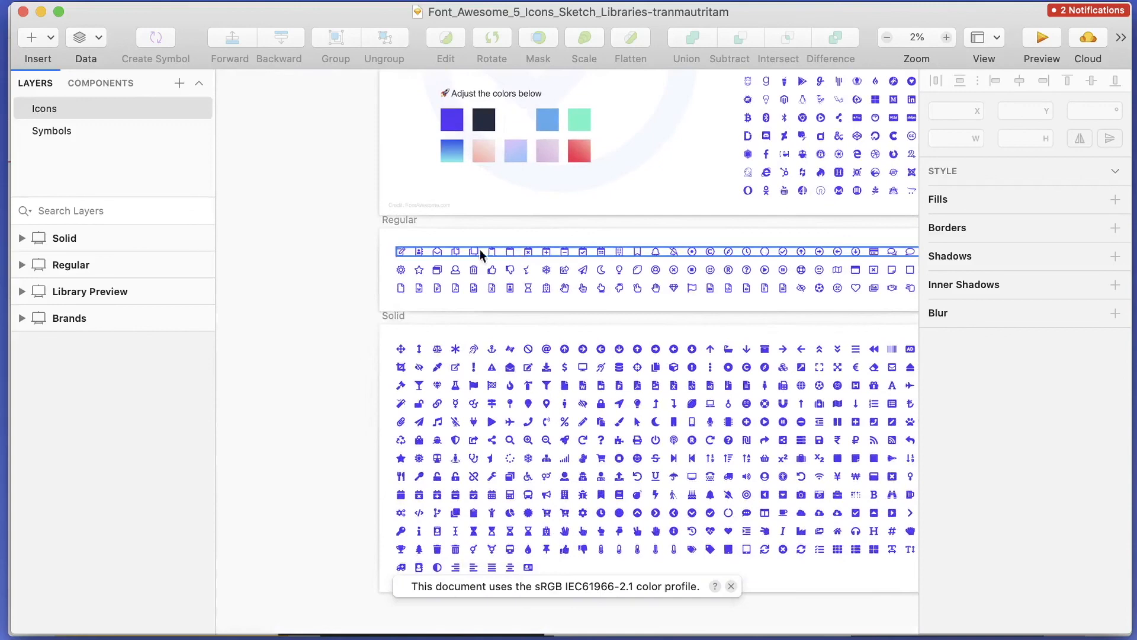
Examine the icon rows of the Regular artboard up close for suitable sidebar icons.
scroll(339, 244, "up", 5)
scroll(339, 241, "up", 5)
scroll(339, 242, "left", 8)
scroll(338, 242, "down", 1)
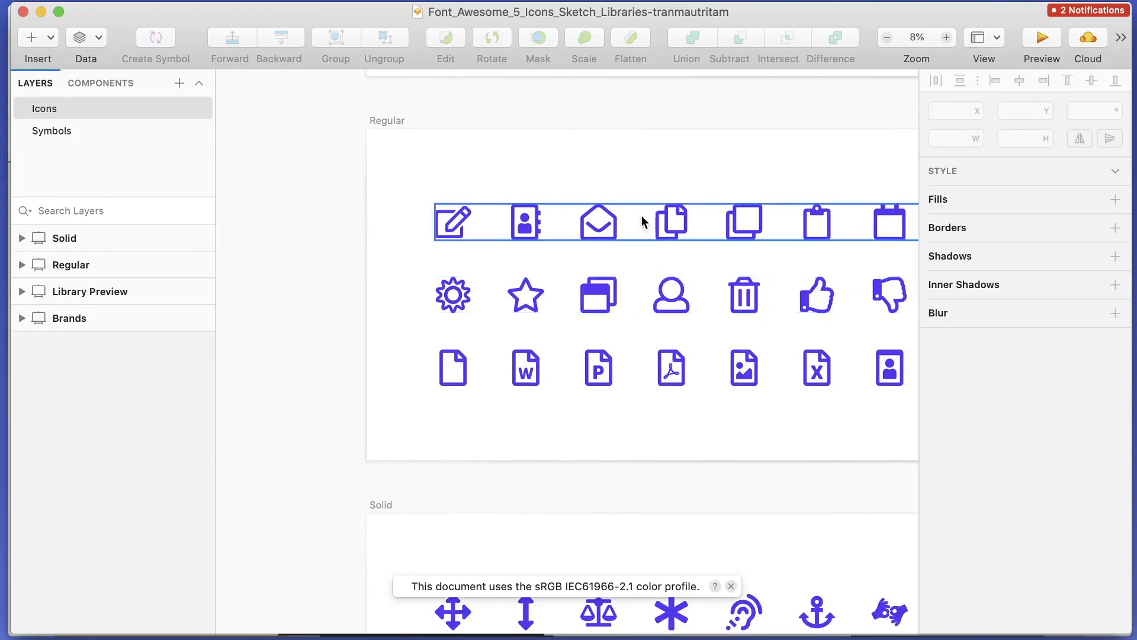
scroll(594, 224, "right", 5)
scroll(594, 225, "right", 15)
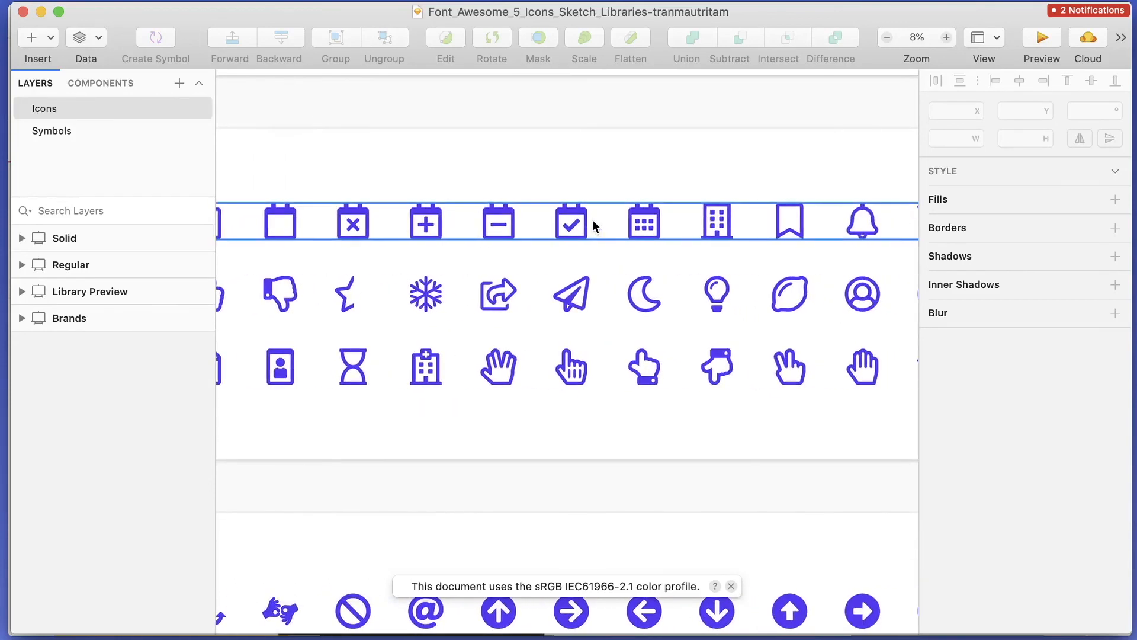
scroll(644, 223, "right", 14)
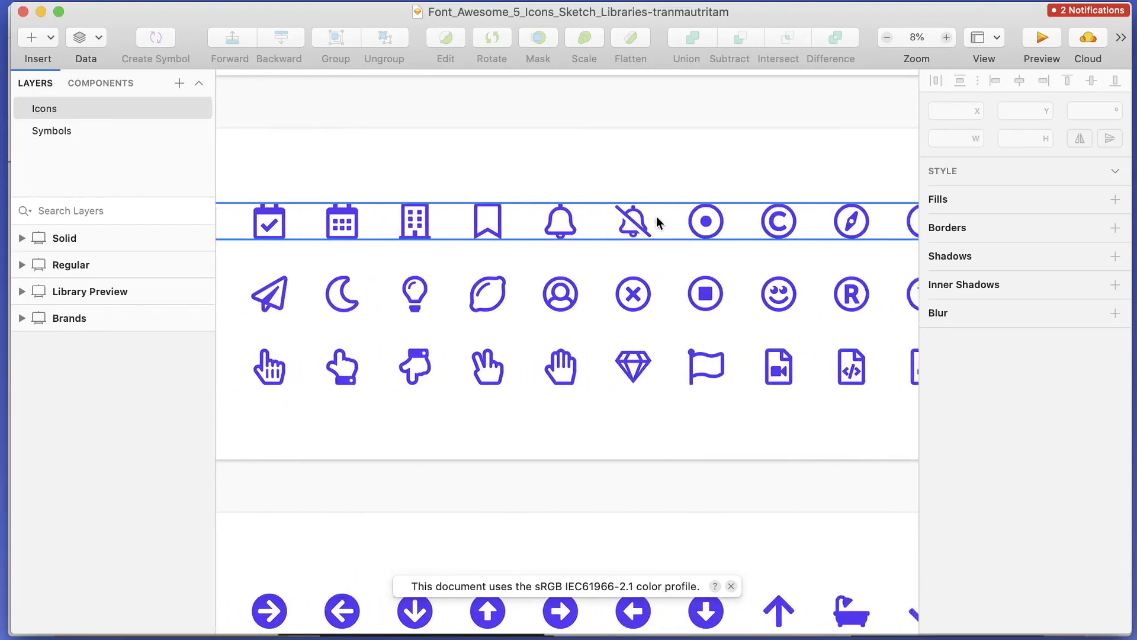
scroll(830, 312, "right", 20)
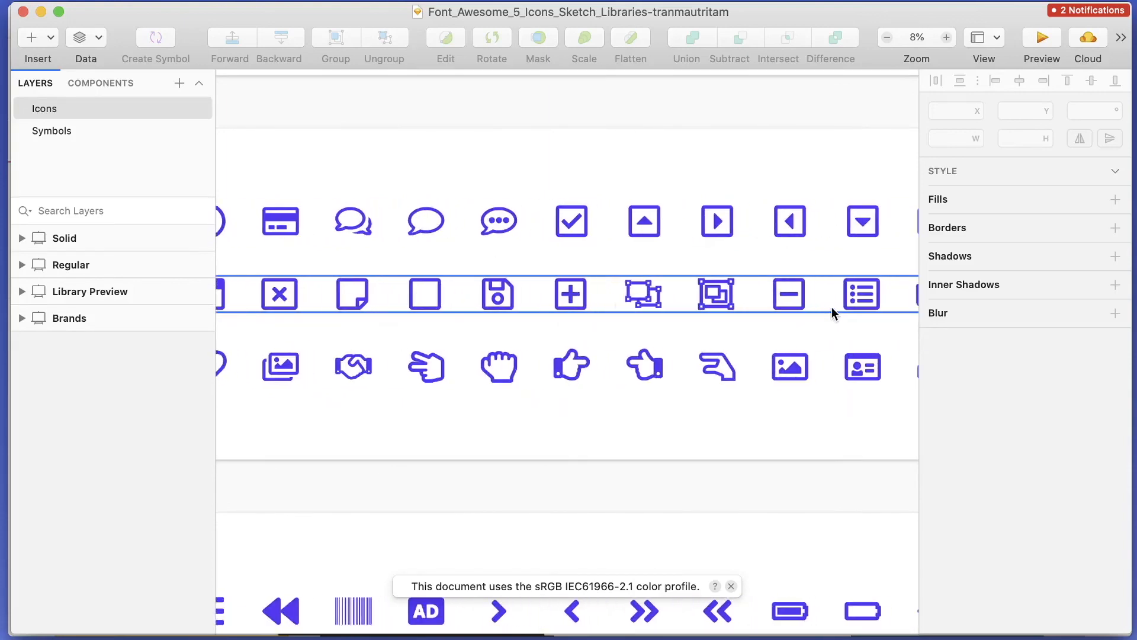
scroll(832, 310, "left", 20)
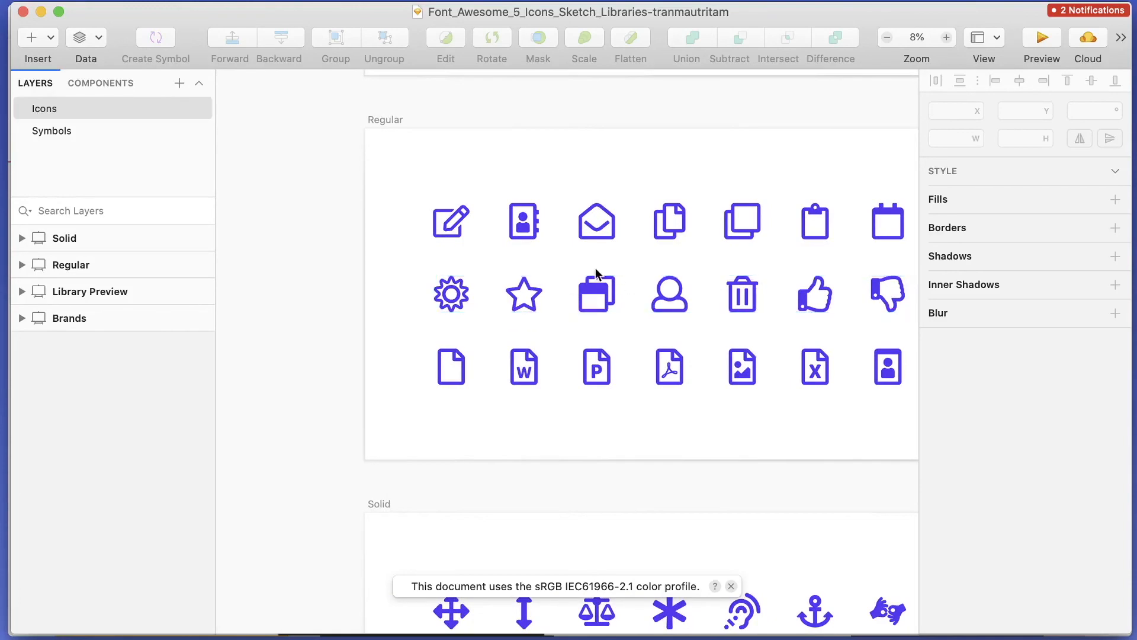
Return to the Untitled document and check the Final board's sidebar navigation icons, ending on the Working board.
key("ctrl+Up")
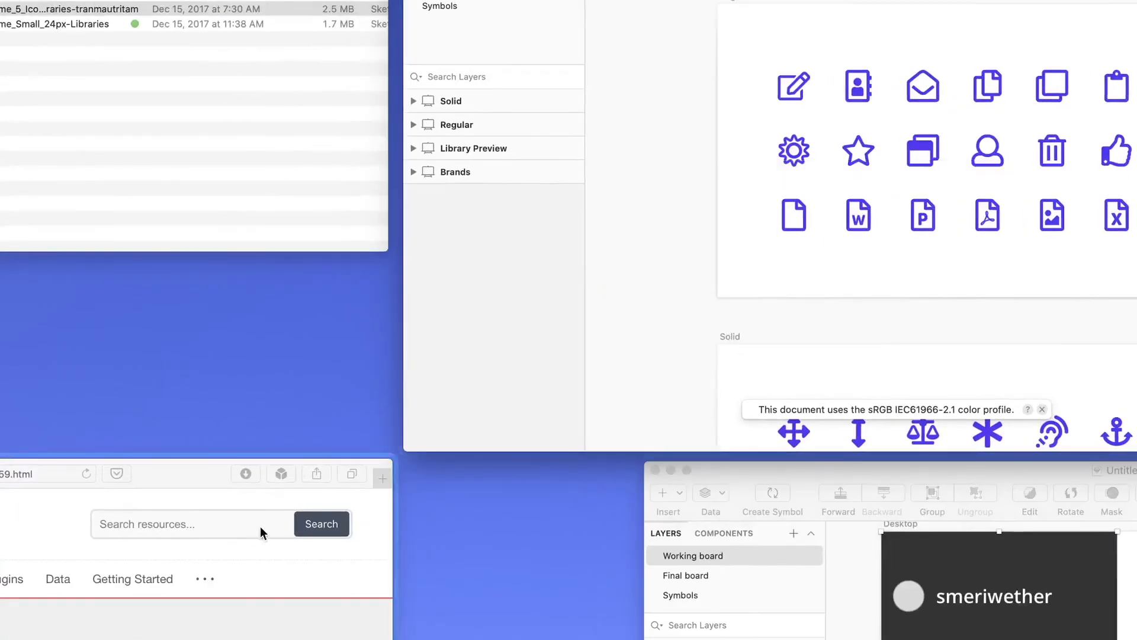
left_click(976, 603)
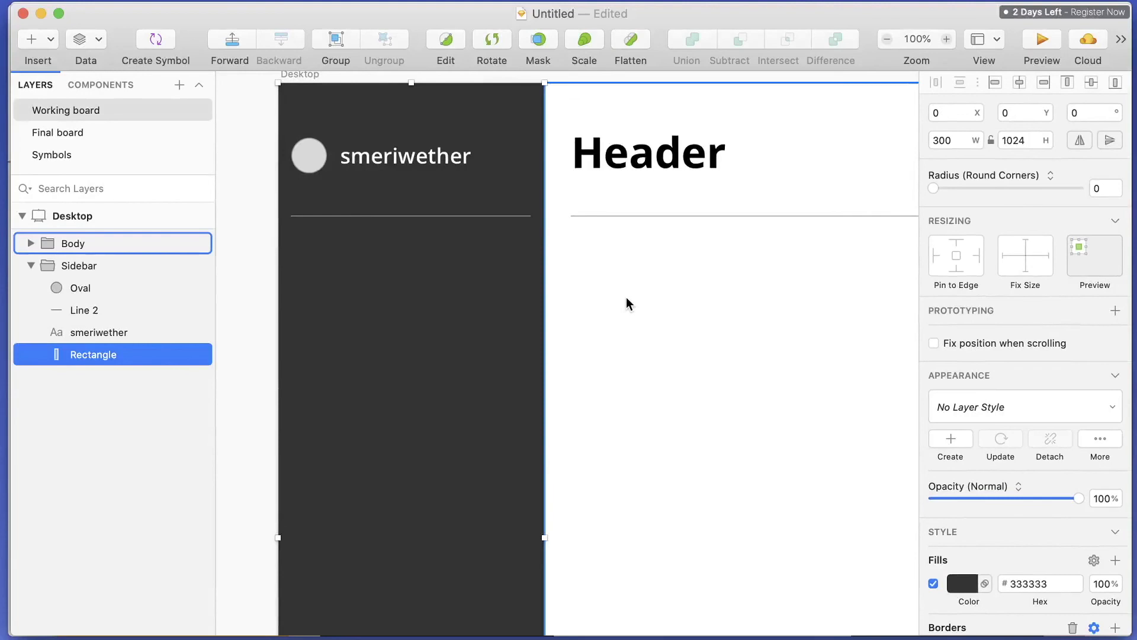
left_click(155, 133)
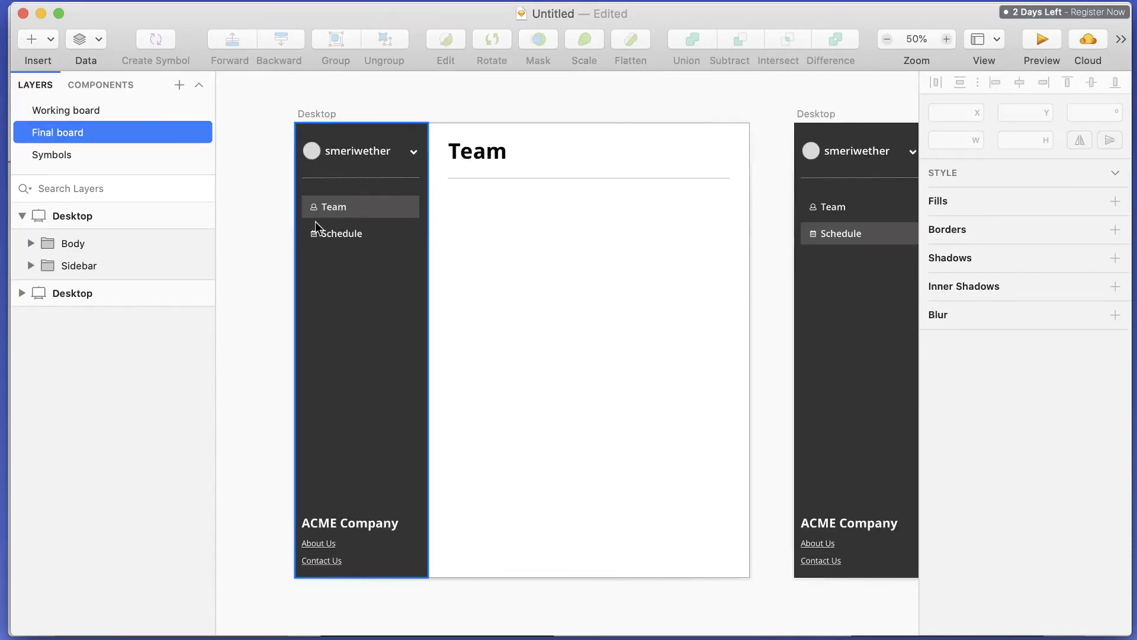
left_click(56, 112)
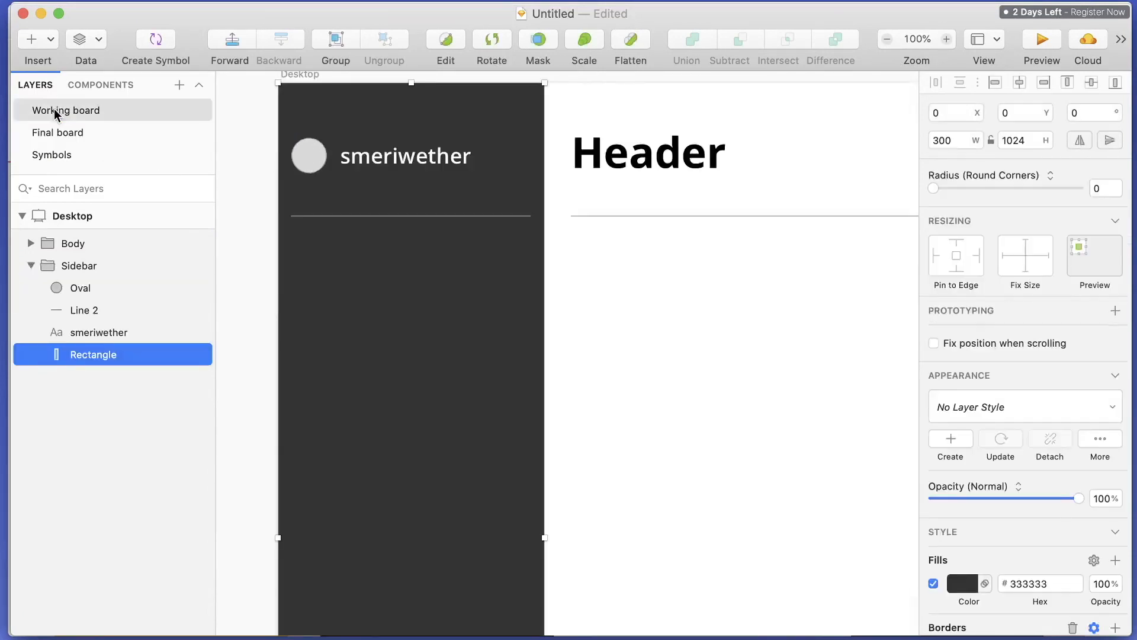
Insert a text layer reading "Team" in the sidebar below the divider line.
left_click(46, 43)
left_click(71, 136)
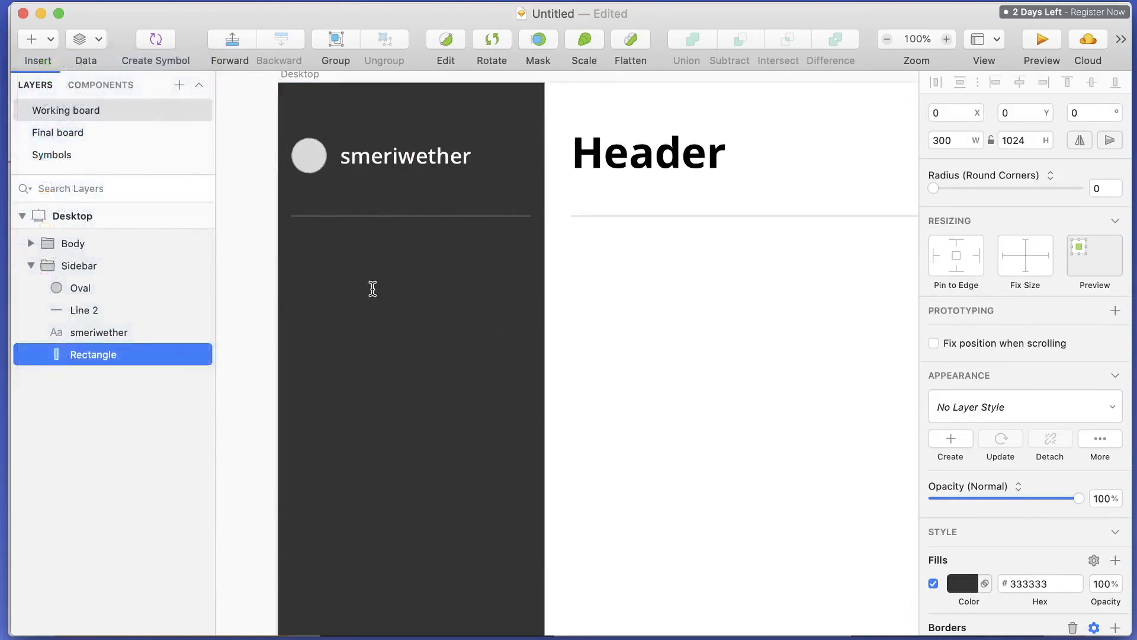
left_click(353, 278)
type("Team")
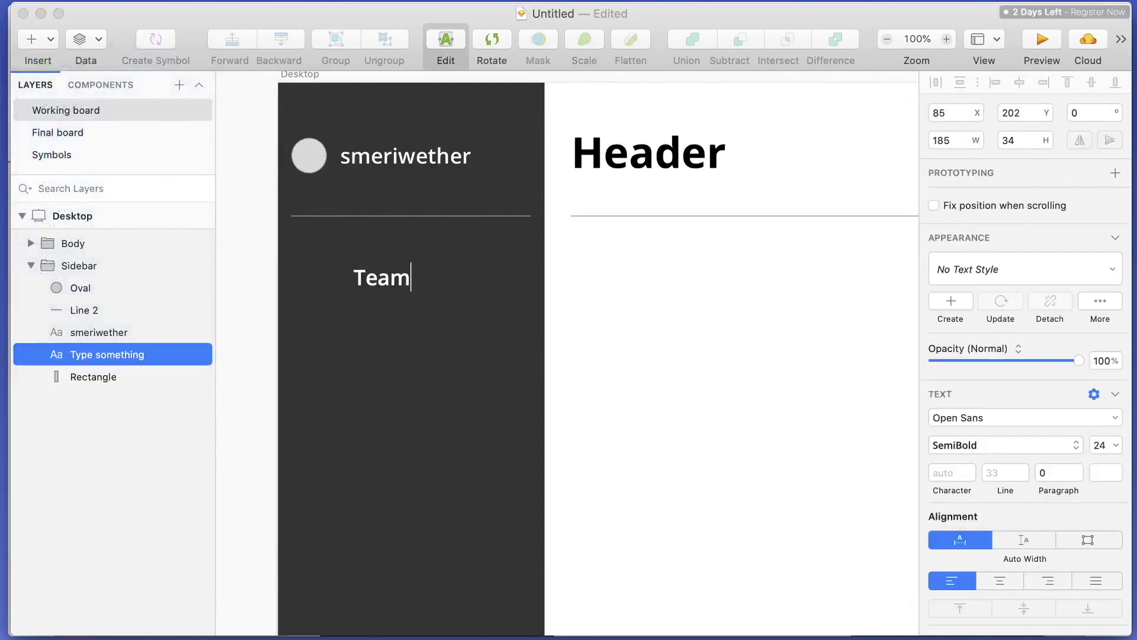
left_click(430, 344)
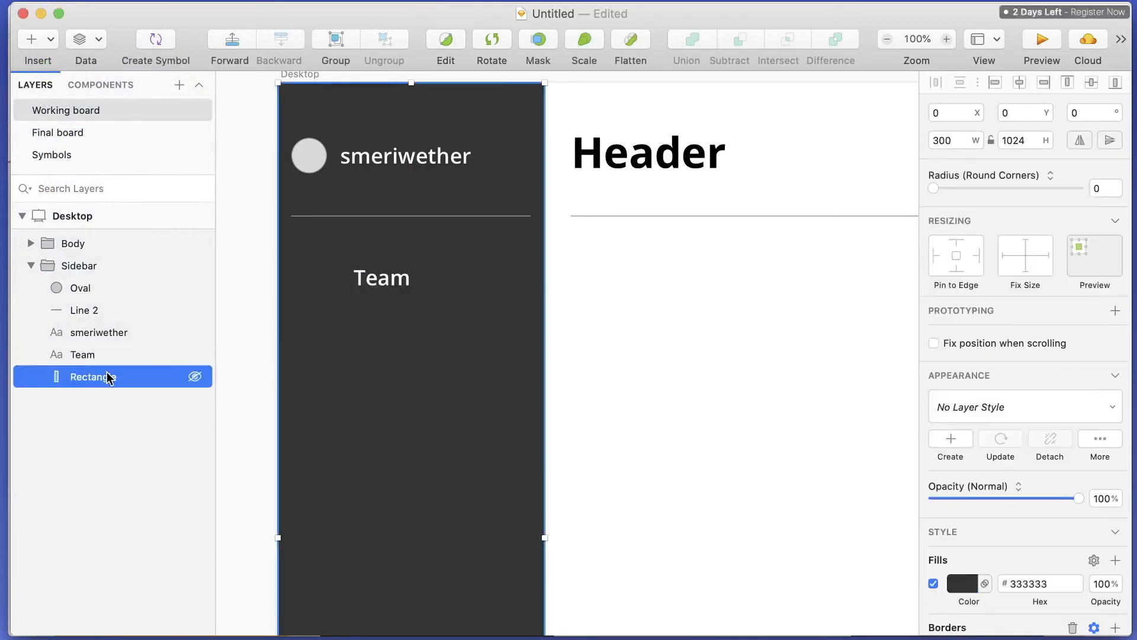
left_click(382, 279)
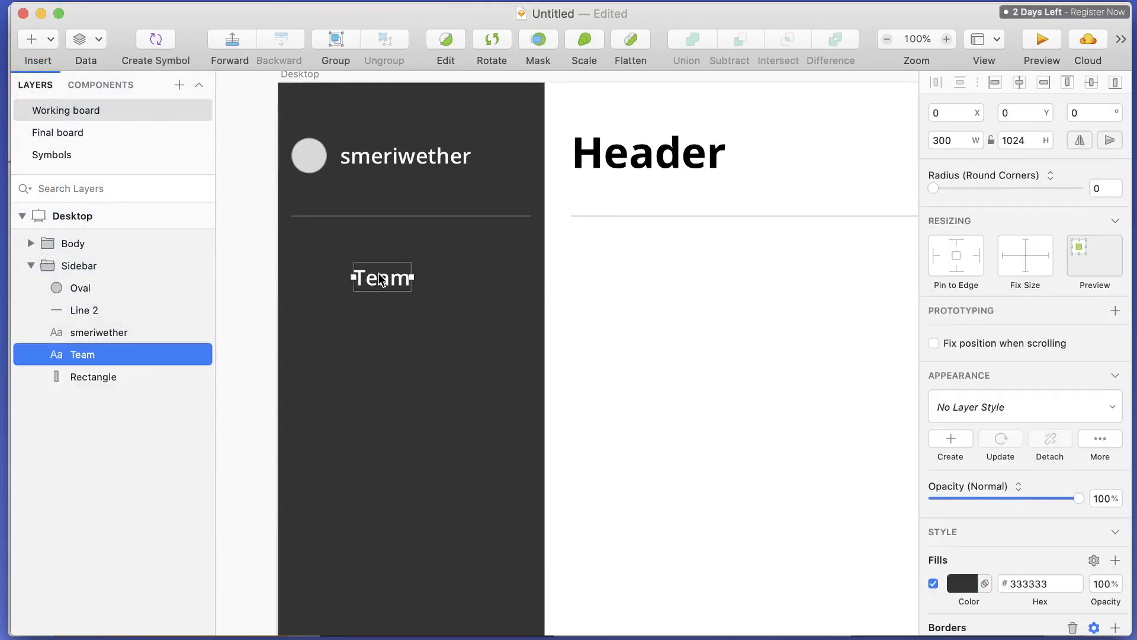
Copy the user icon from the library's Regular artboard and paste it into the Untitled document's Sidebar group.
left_click(380, 314)
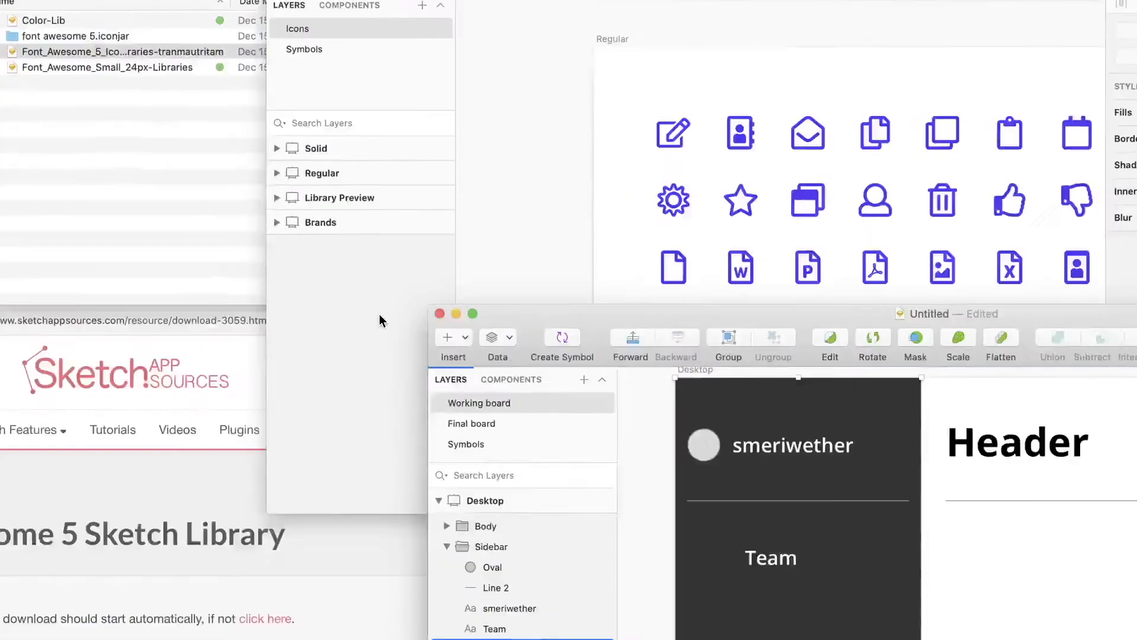
left_click(559, 301)
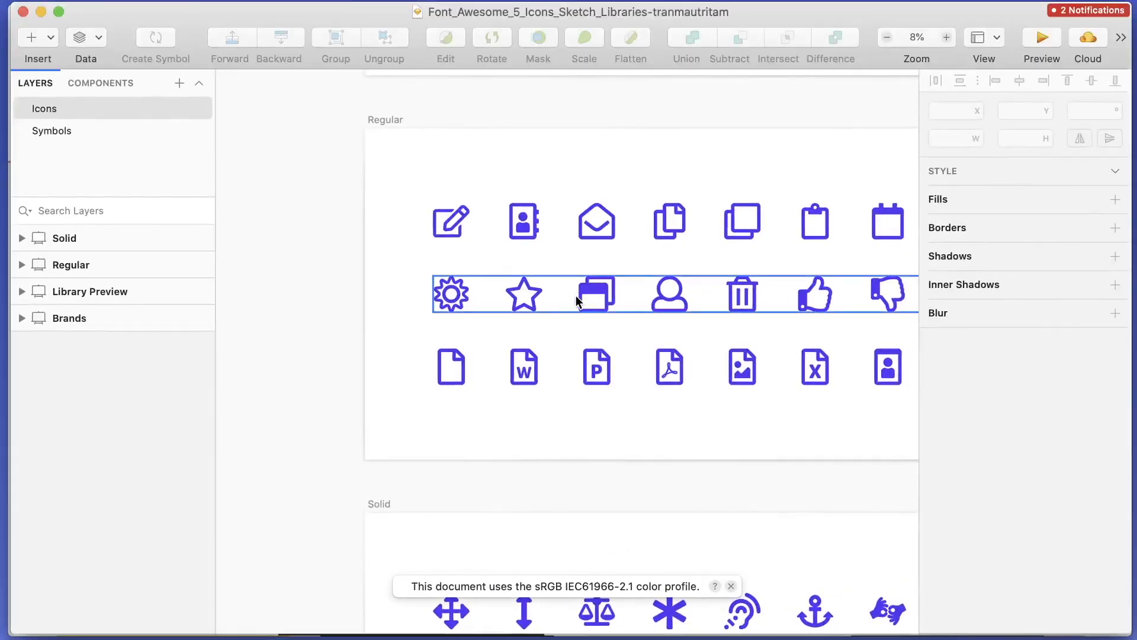
double_click(668, 302)
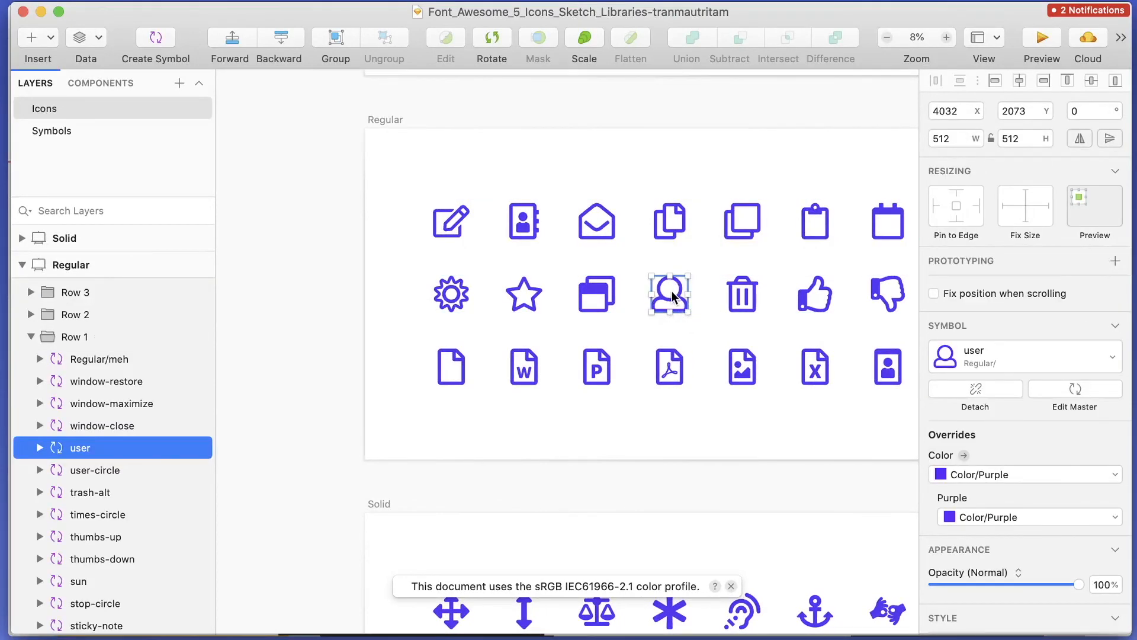
key("super+c")
key("ctrl+Up")
left_click(848, 570)
key("super+v")
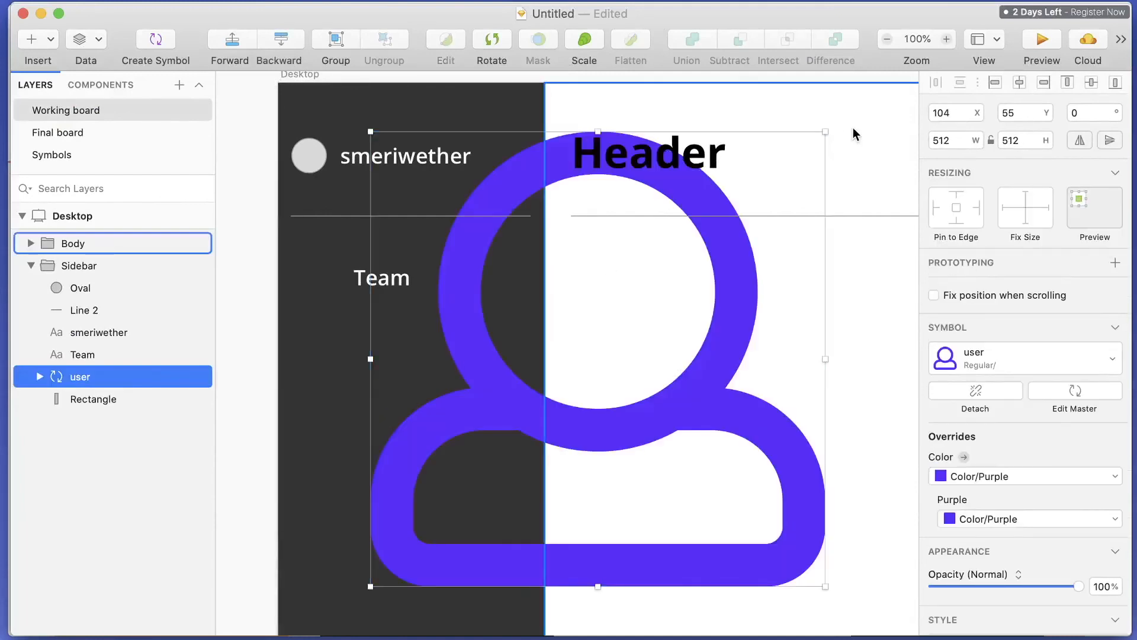
Resize the user icon to 15 by 15 and place it just left of the Team text, at about X 47, Y 211.
left_click(941, 141)
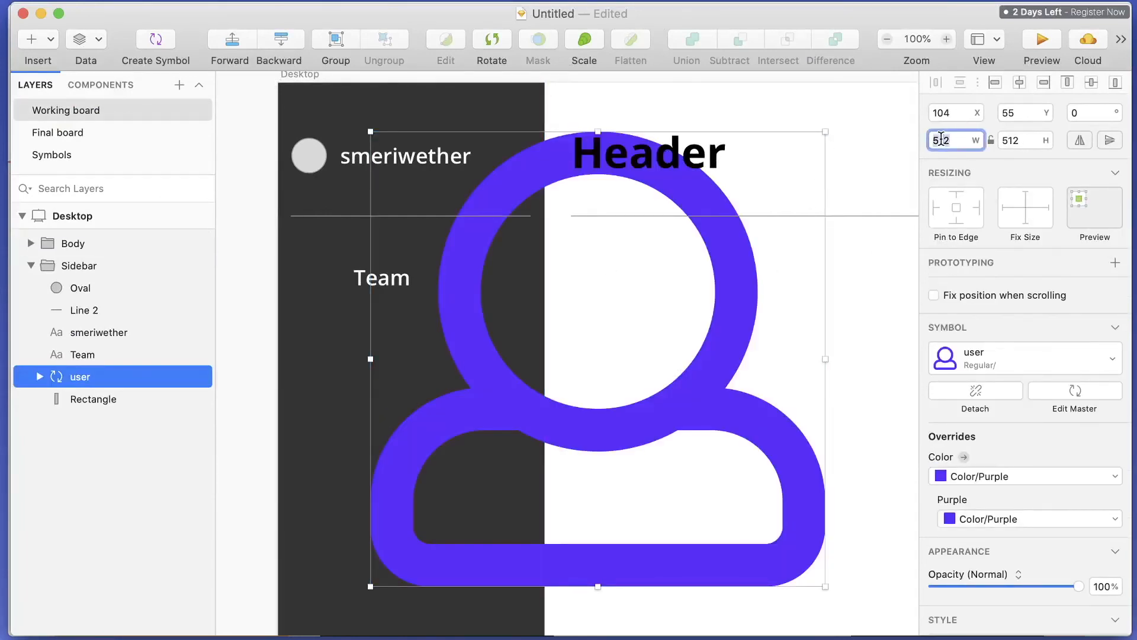
type("15")
key("Tab")
type("15")
key("Return")
left_click_drag(381, 137, 329, 276)
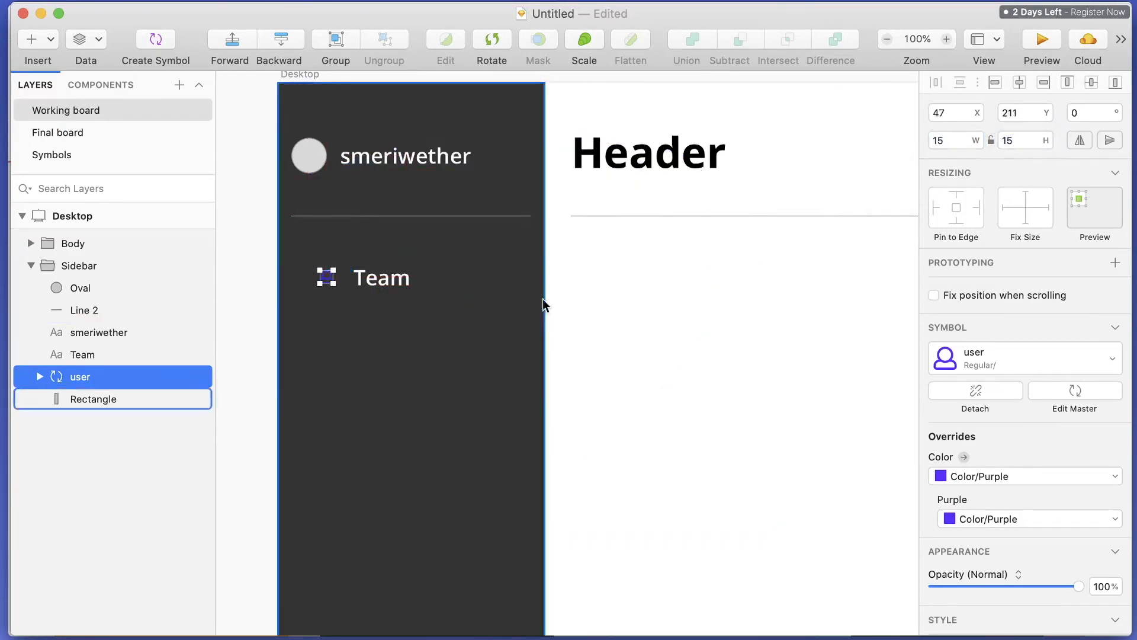
Override the user icon's Purple colour with the Color/White style.
left_click(995, 477)
left_click(1025, 455)
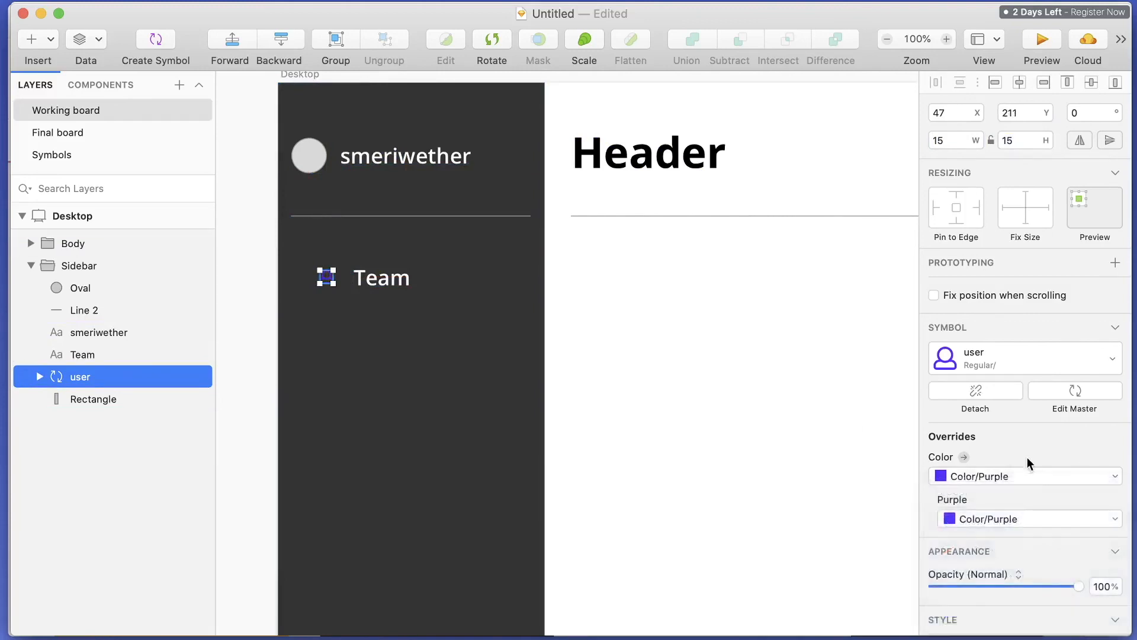
left_click(1013, 513)
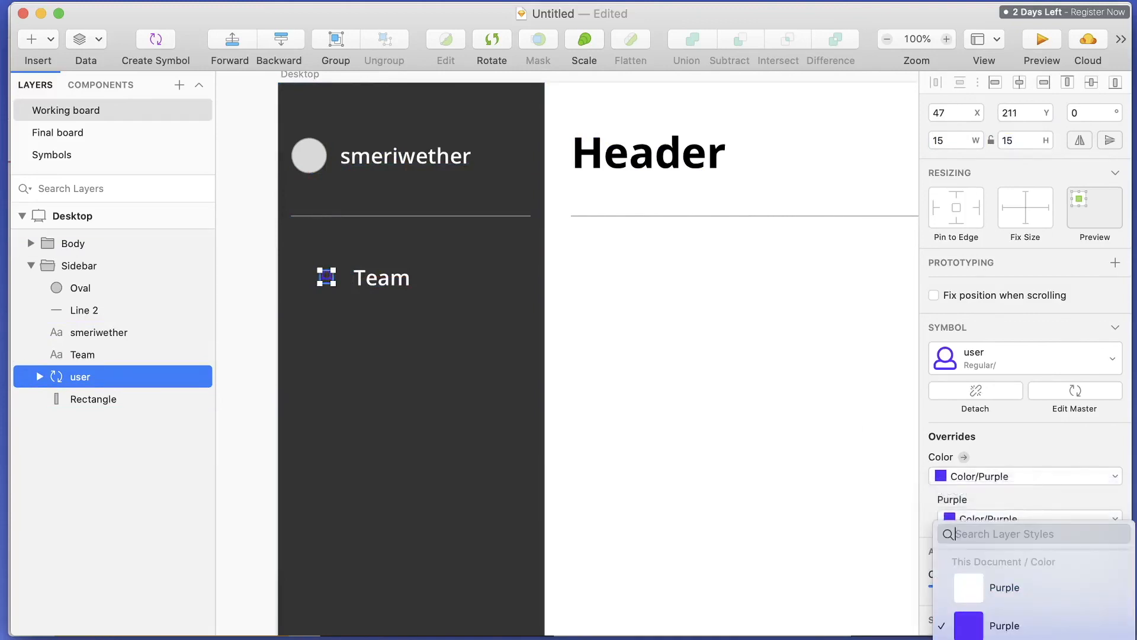
left_click(1005, 587)
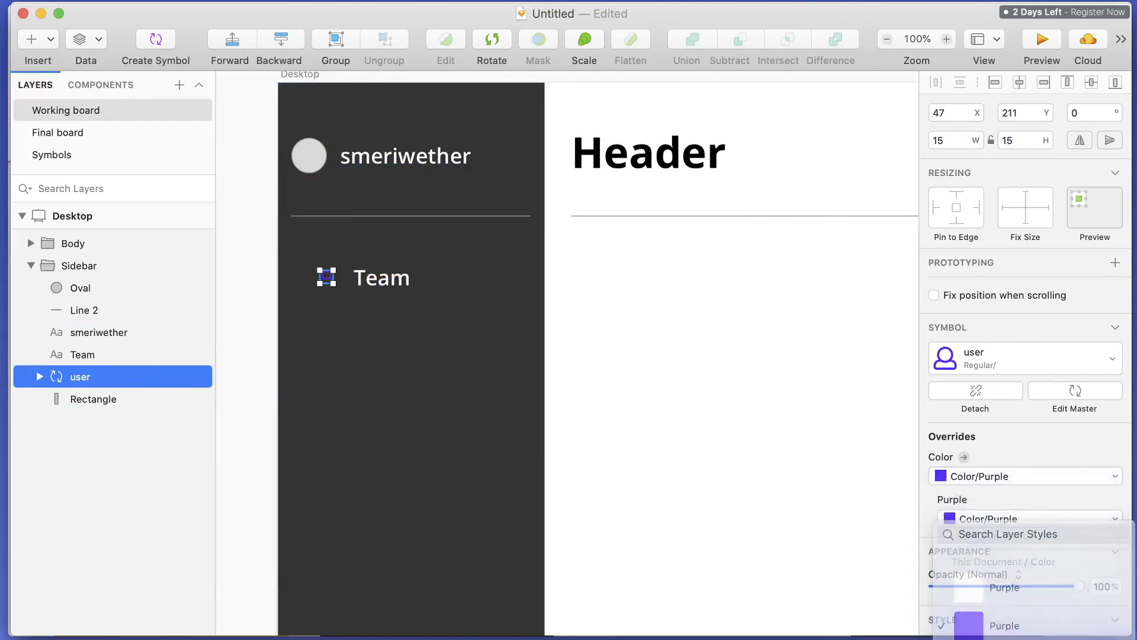
left_click(340, 345)
left_click(325, 279)
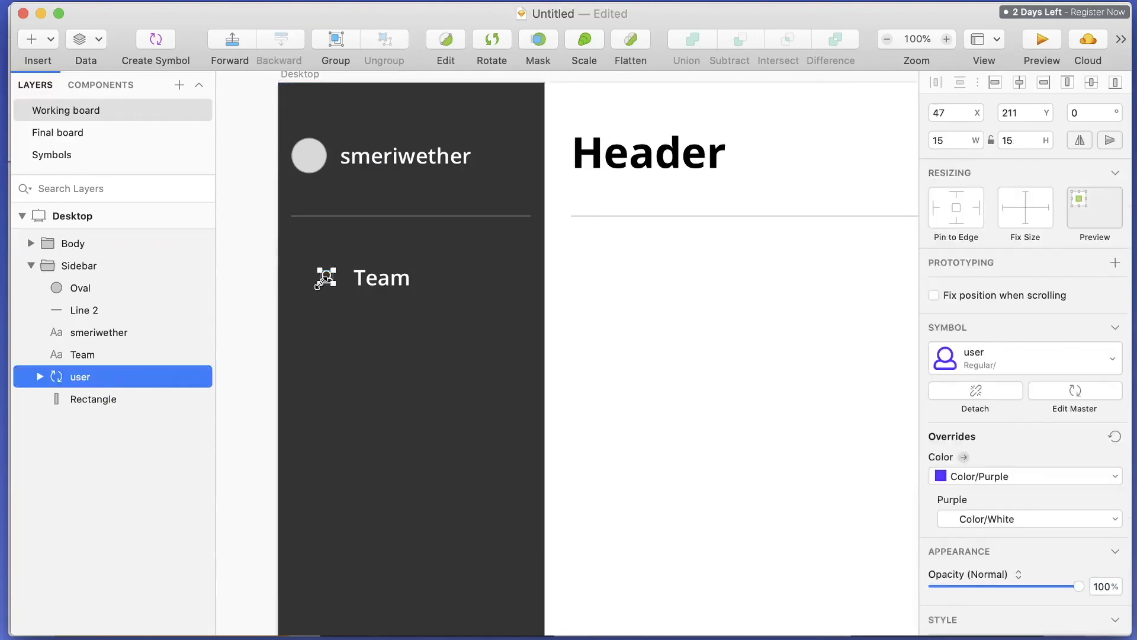
Move the user icon to about X 35, Y 202 and the Team text beside it to about X 66, Y 191.
key("super+plus")
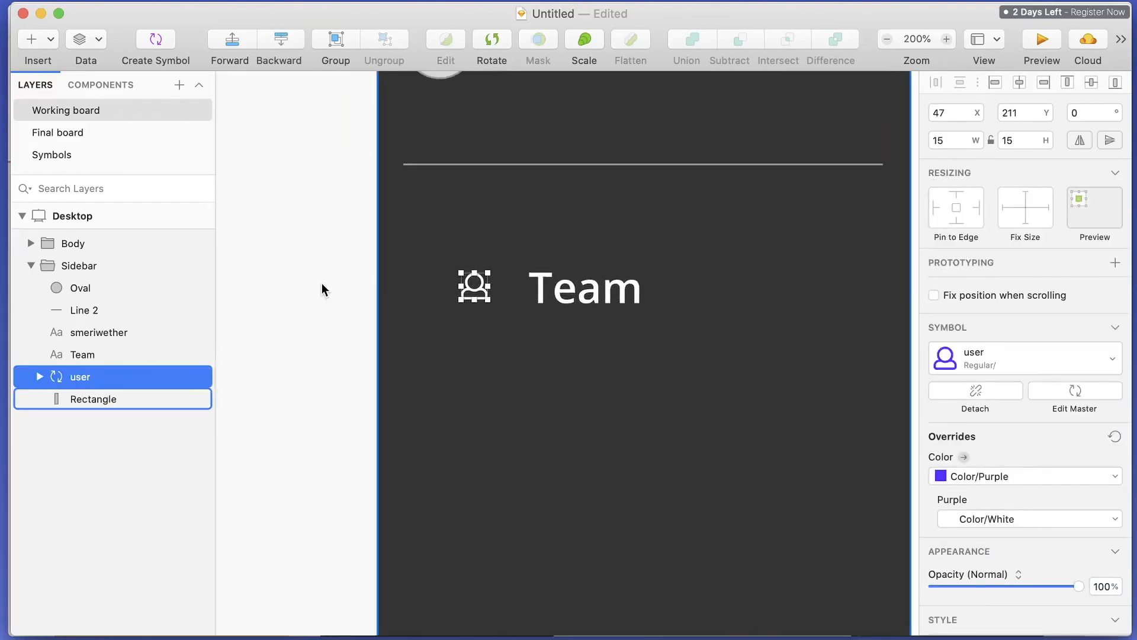
left_click_drag(470, 305, 452, 290)
left_click_drag(591, 323, 561, 307)
left_click(596, 452)
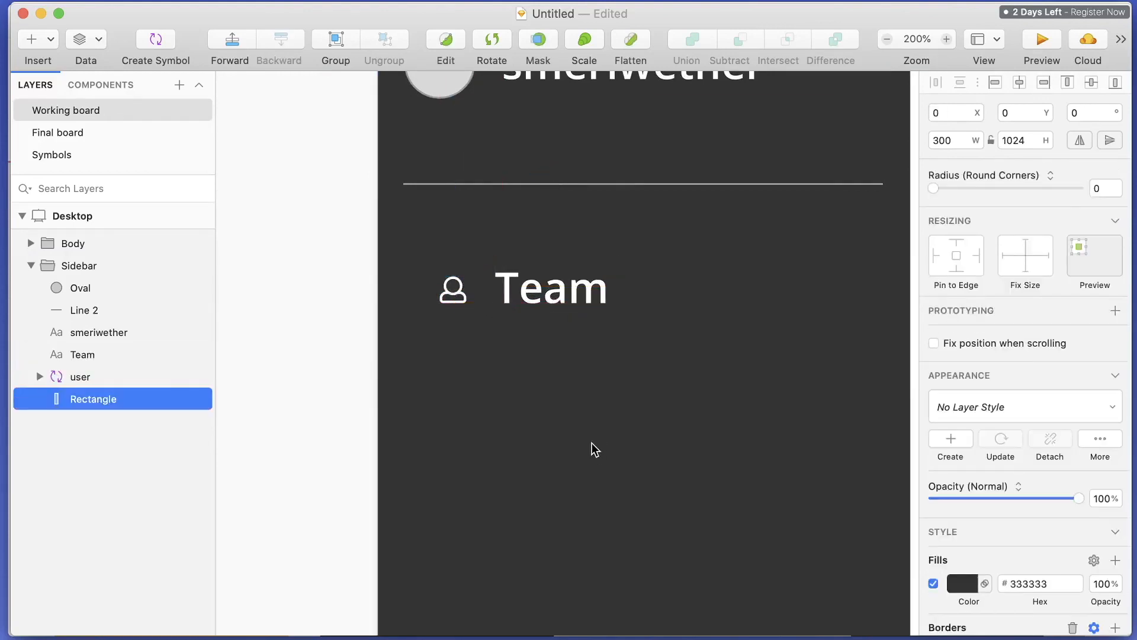
left_click(456, 299)
left_click(537, 305)
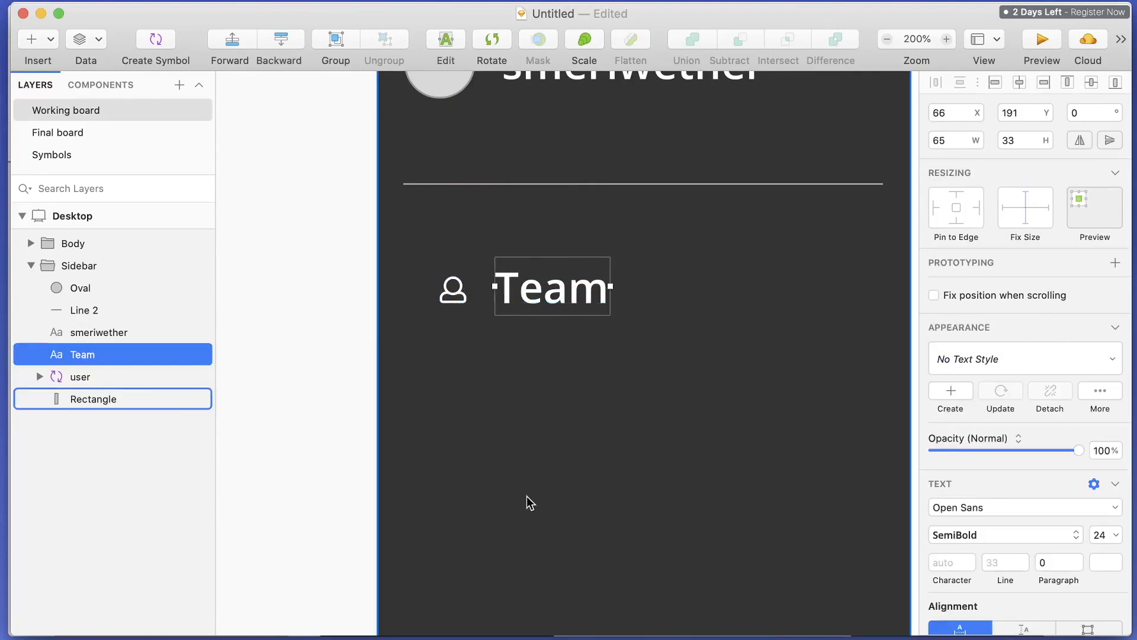
Resize the user icon to 20 by 20 and move it up to line up with the Team text.
left_click(453, 290)
left_click(965, 140)
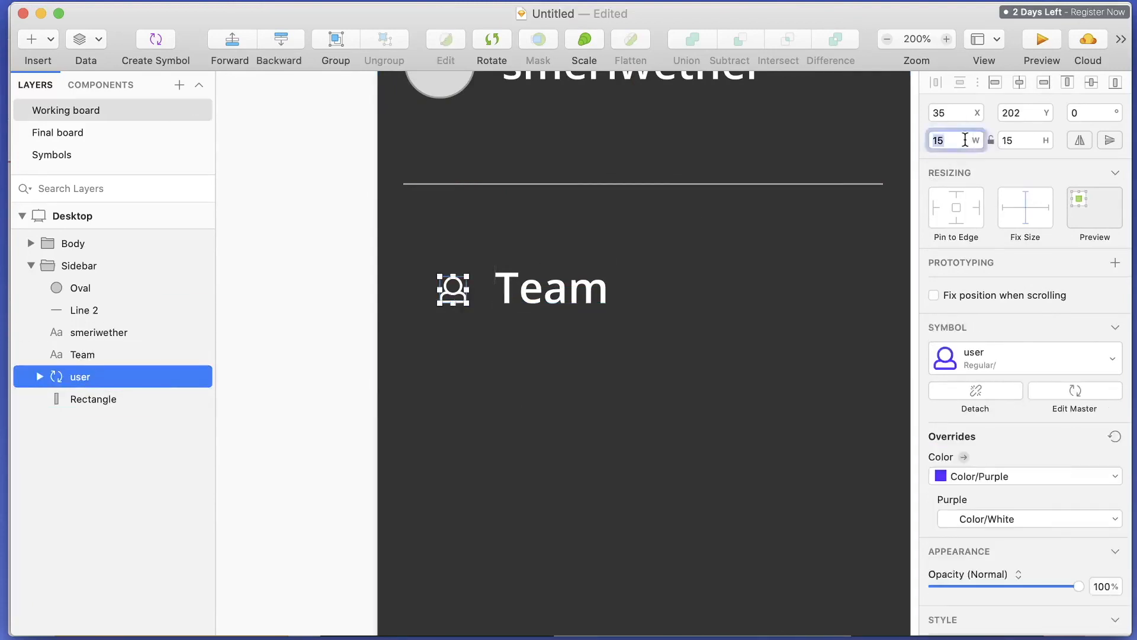
type("20")
key("Tab")
type("20")
key("Return")
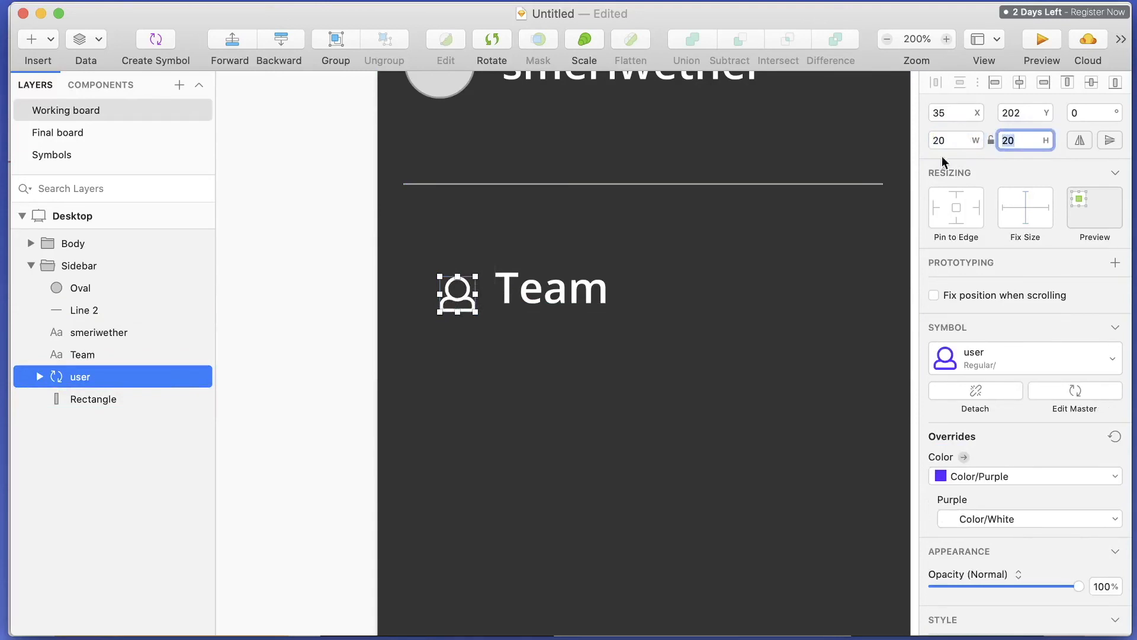
left_click(670, 270)
left_click_drag(462, 301, 460, 289)
left_click(533, 290)
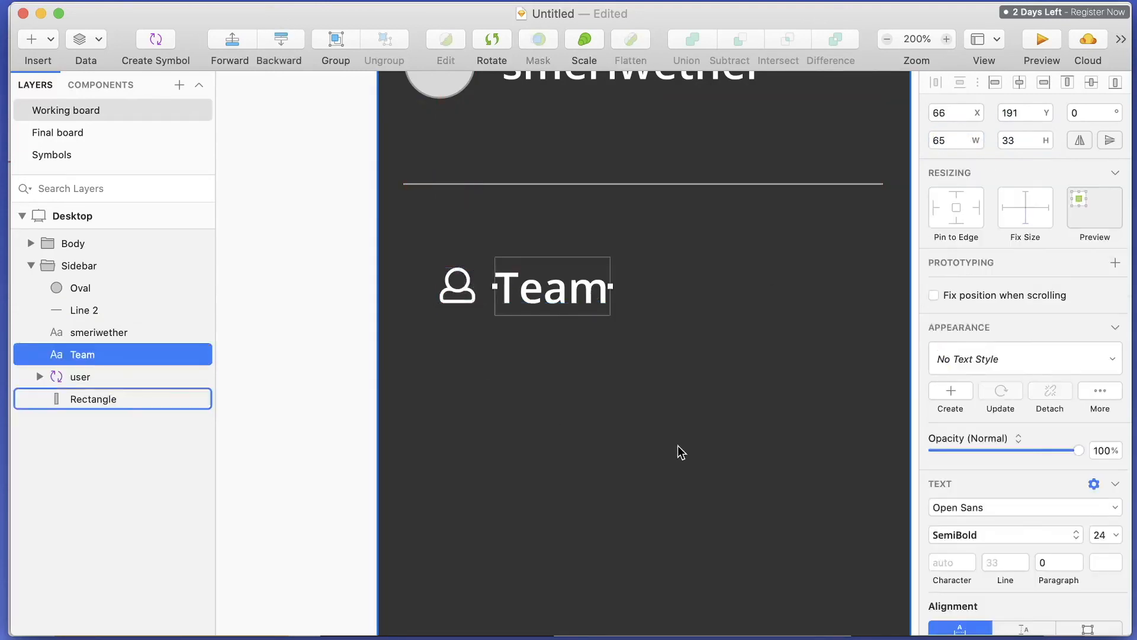
left_click(678, 445)
scroll(678, 445, "up", 2)
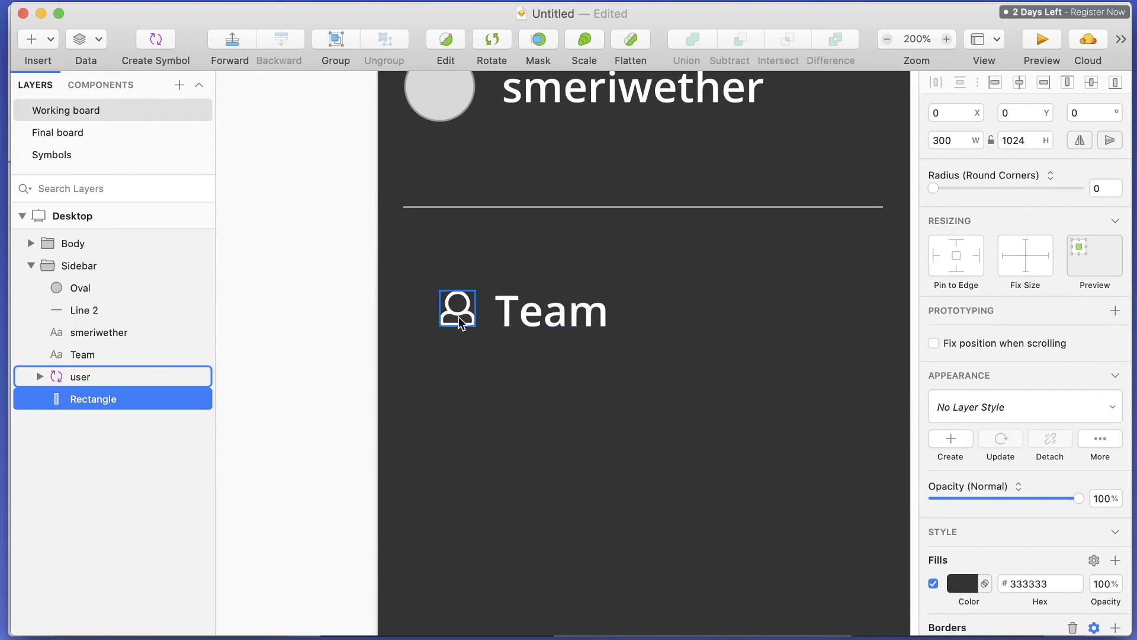
Shift the user icon and Team text sideways, leaving the icon at about X 39, Y 197 with the text to its right.
left_click_drag(461, 323, 417, 316)
left_click_drag(514, 316, 481, 317)
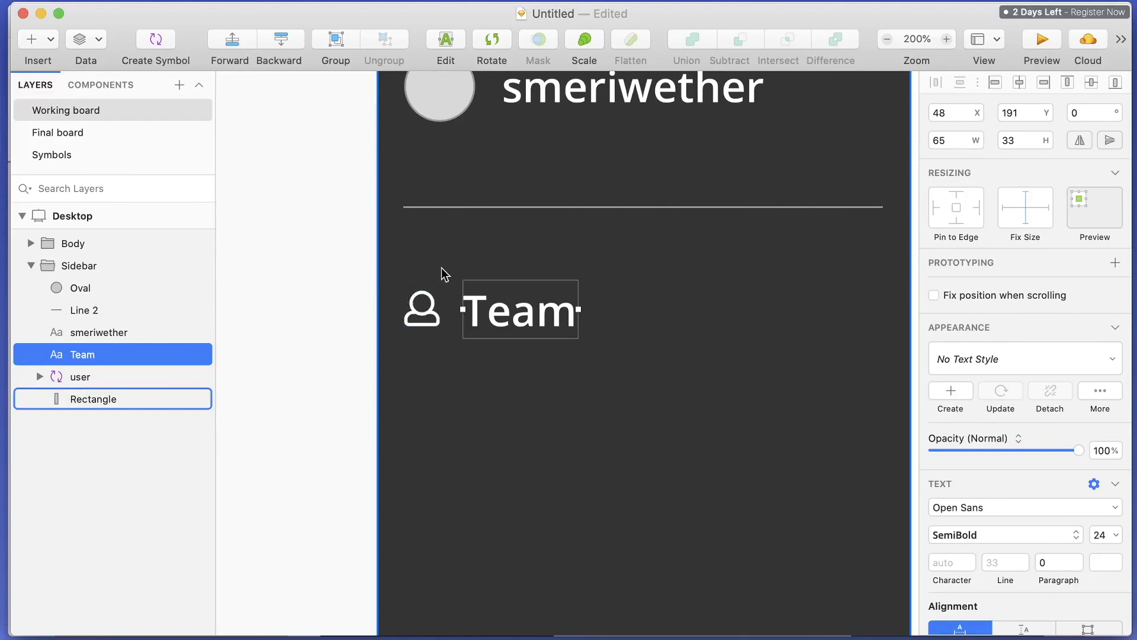
left_click_drag(490, 310, 540, 310)
left_click_drag(427, 314, 469, 314)
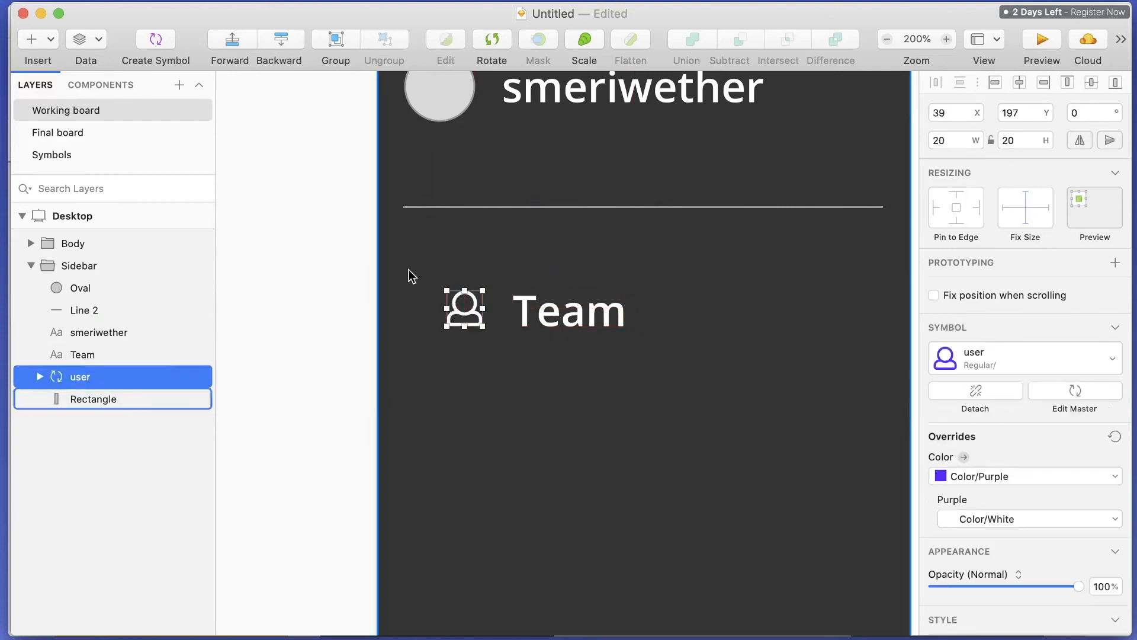
Draw a rounded rectangle about 269 by 64 over the Team entry, at about X 15, Y 175.
left_click(33, 39)
mouse_move(71, 65)
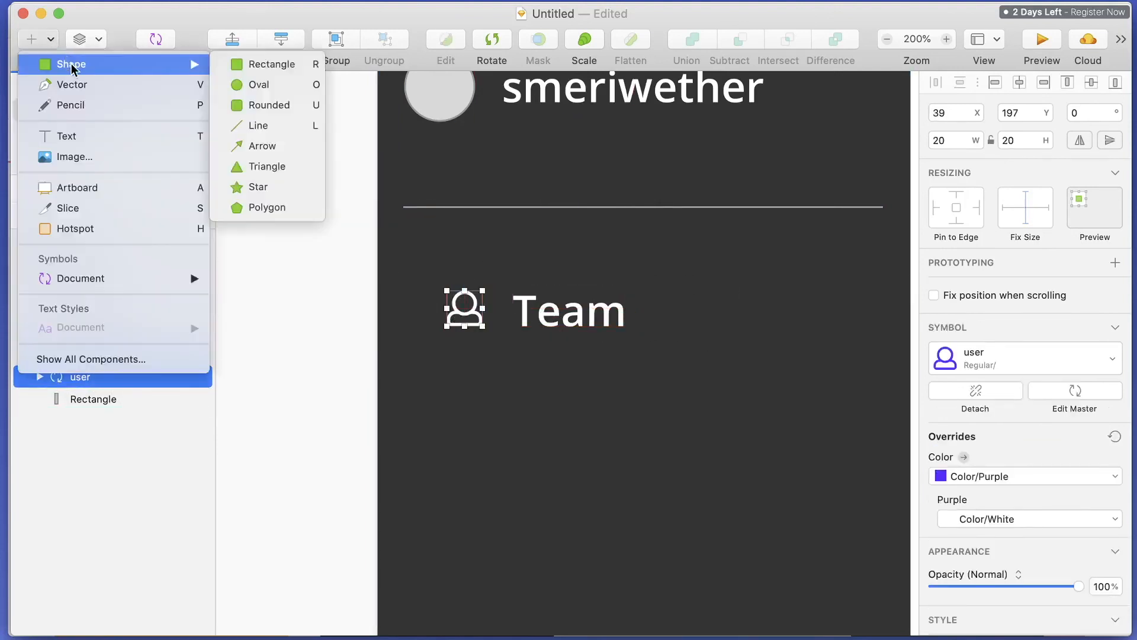
left_click(262, 110)
left_click_drag(404, 251, 882, 364)
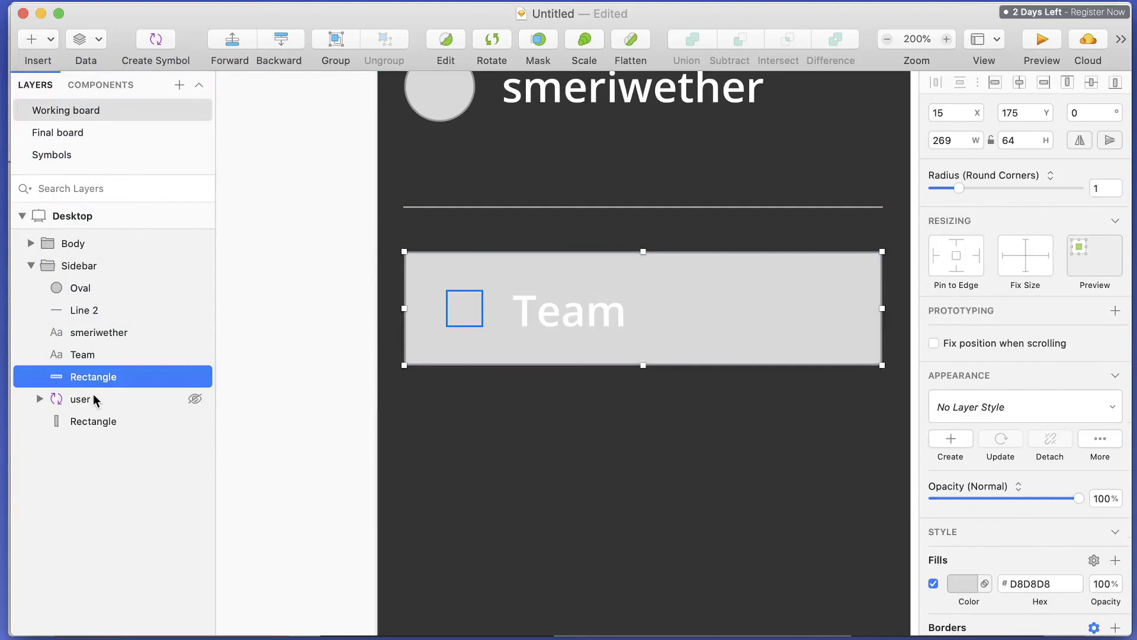
Set the Team entry rectangle's fill to 636363 and turn off its border.
left_click(960, 584)
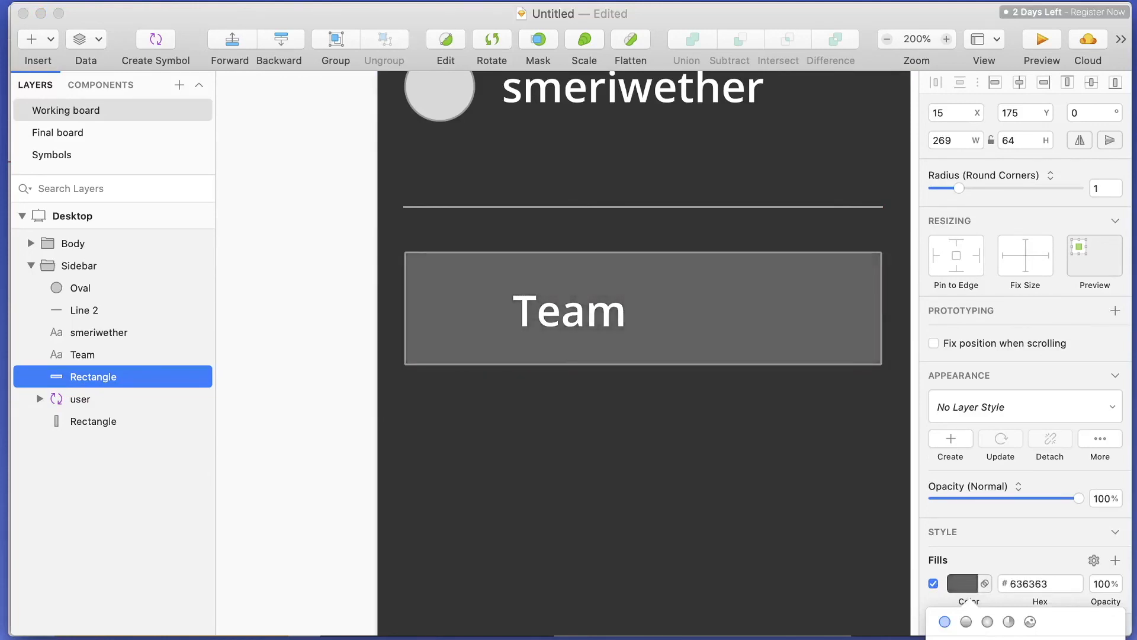
left_click(997, 596)
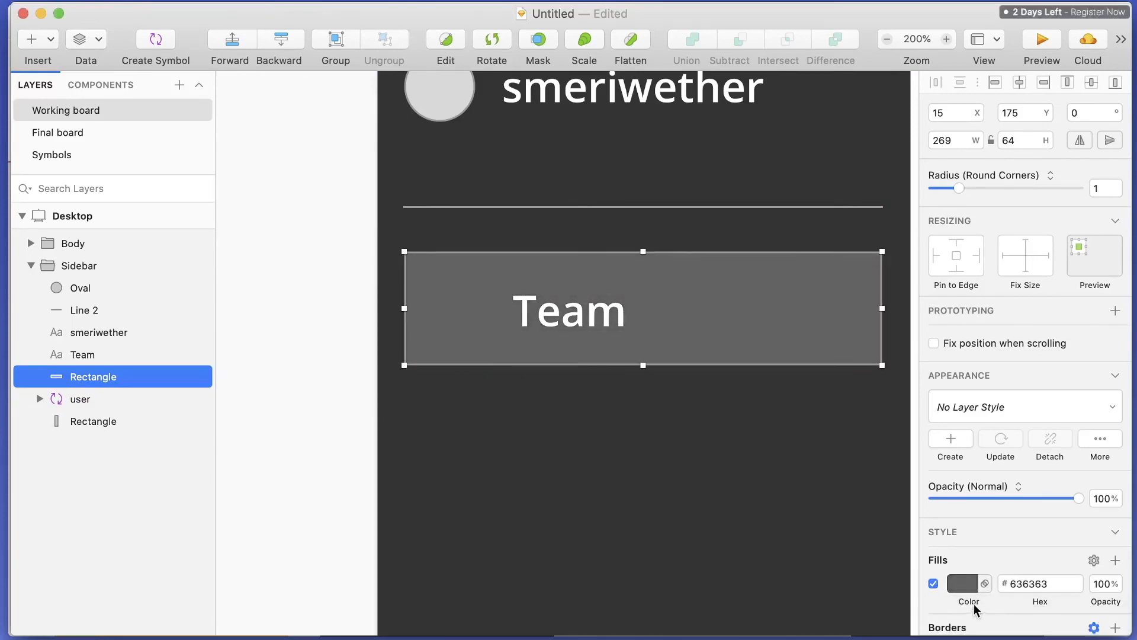
scroll(977, 593, "down", 3)
left_click(962, 550)
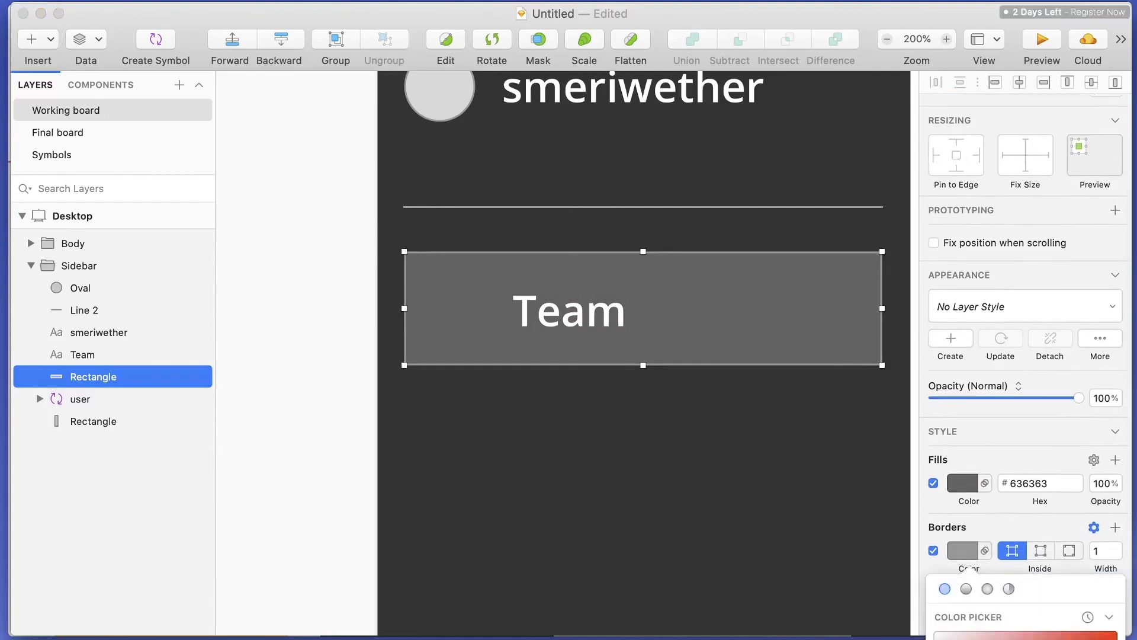
left_click(934, 551)
left_click(782, 526)
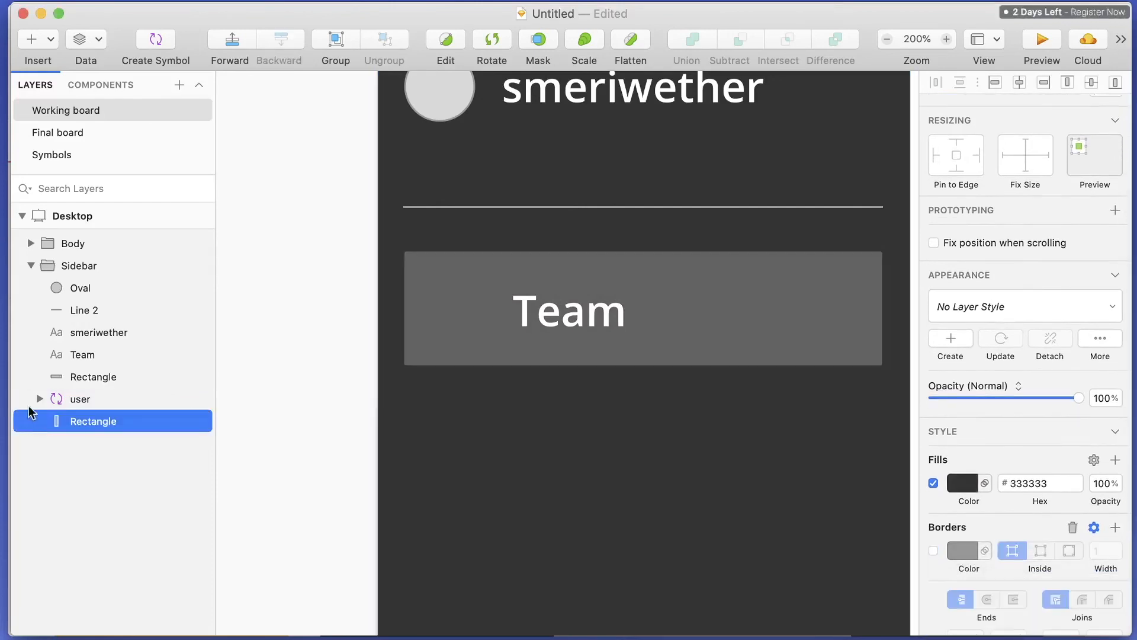
Reorder the Team entry rectangle in the Sidebar group so that it sits beneath the user icon.
left_click(74, 400)
left_click(81, 370)
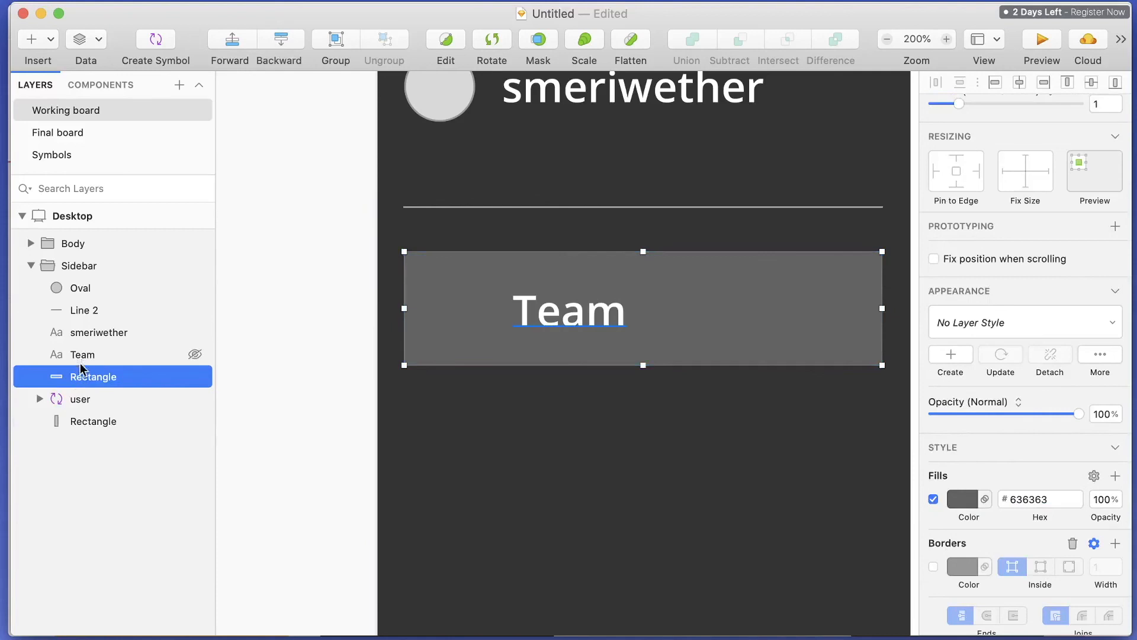
left_click(83, 399)
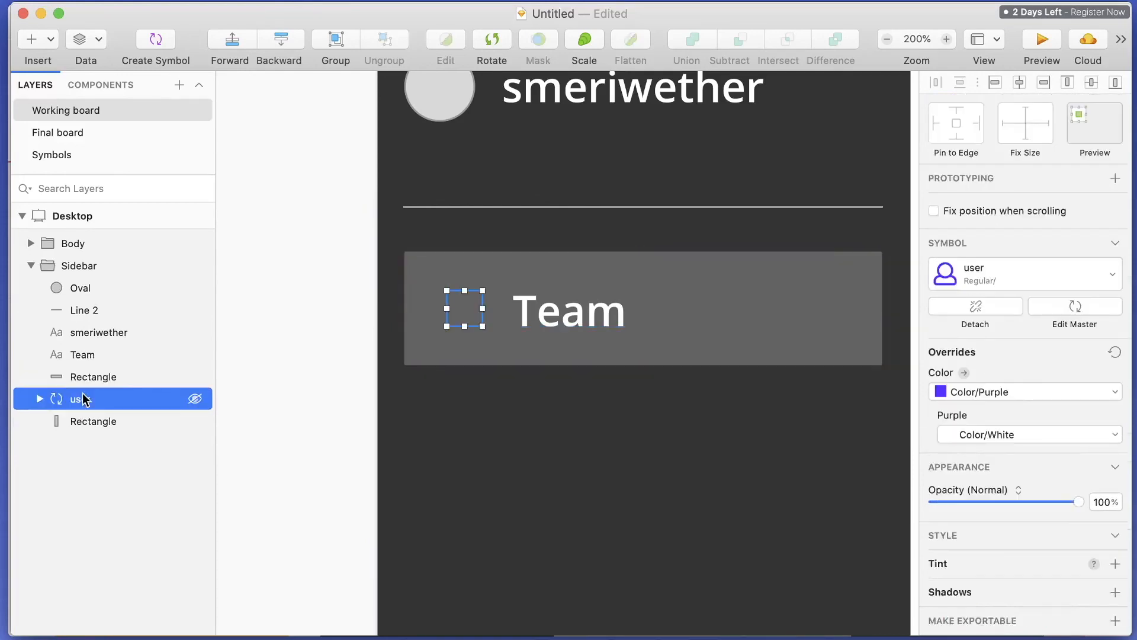
left_click_drag(86, 377, 87, 408)
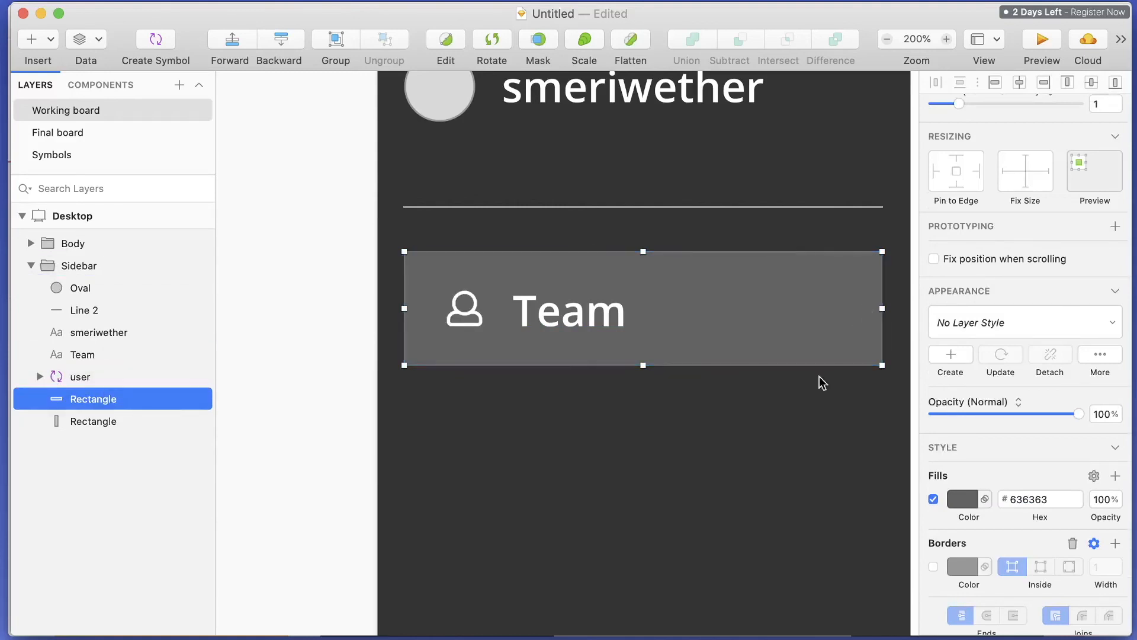
left_click(739, 440)
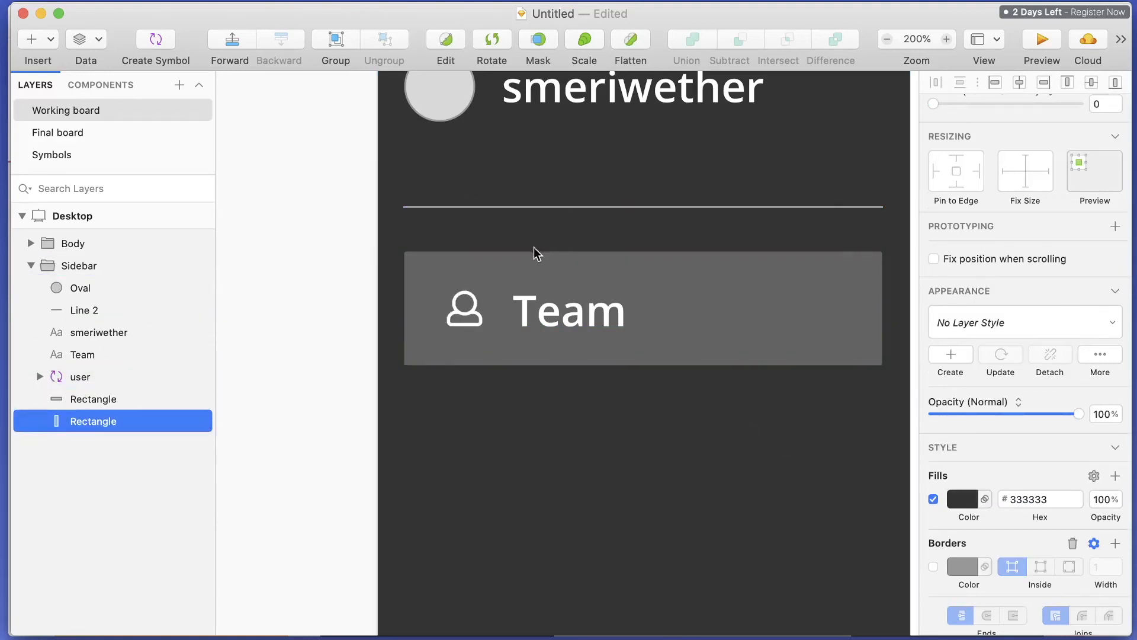
Set the Team entry rectangle's height to 50.
scroll(699, 284, "right", 1)
scroll(592, 415, "down", 2)
scroll(592, 415, "left", 2)
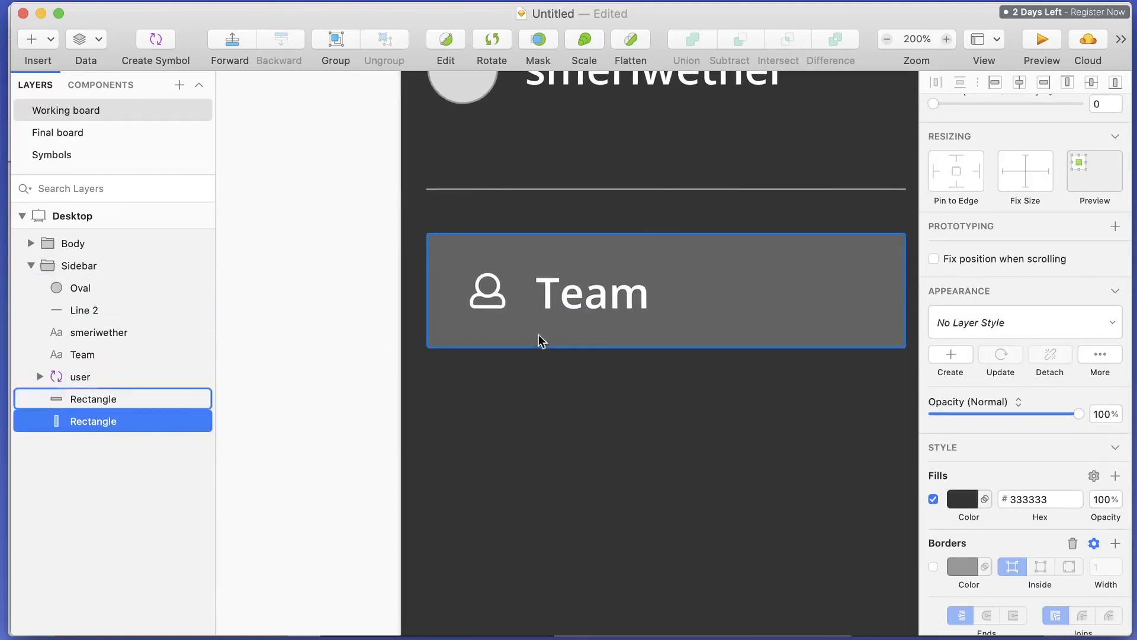
left_click(855, 296)
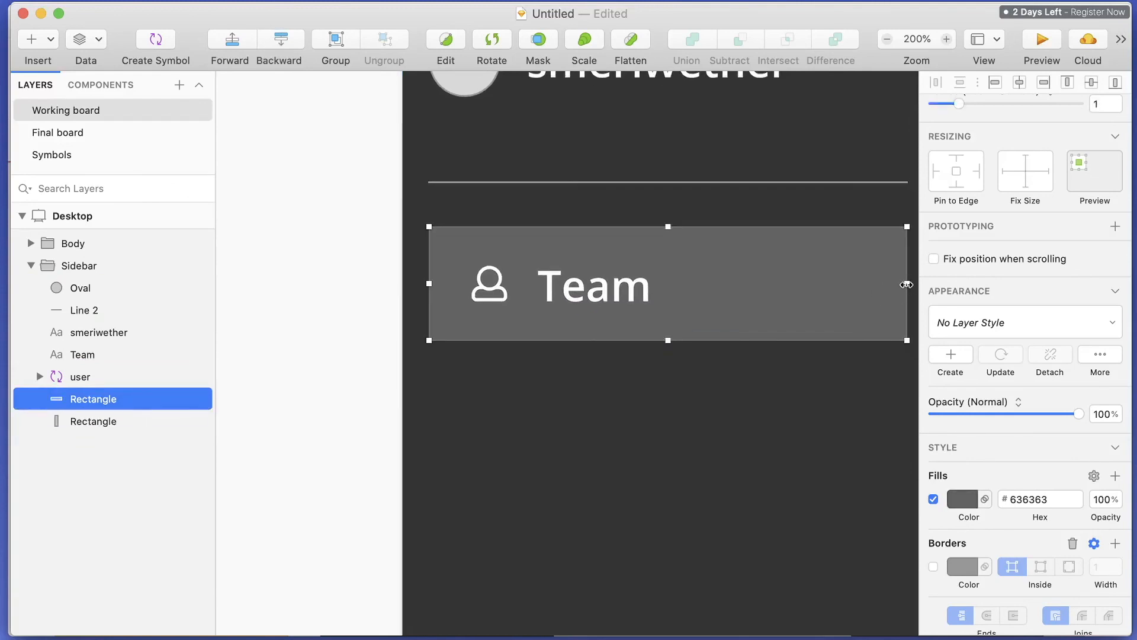
scroll(849, 308, "up", 1)
scroll(978, 199, "up", 3)
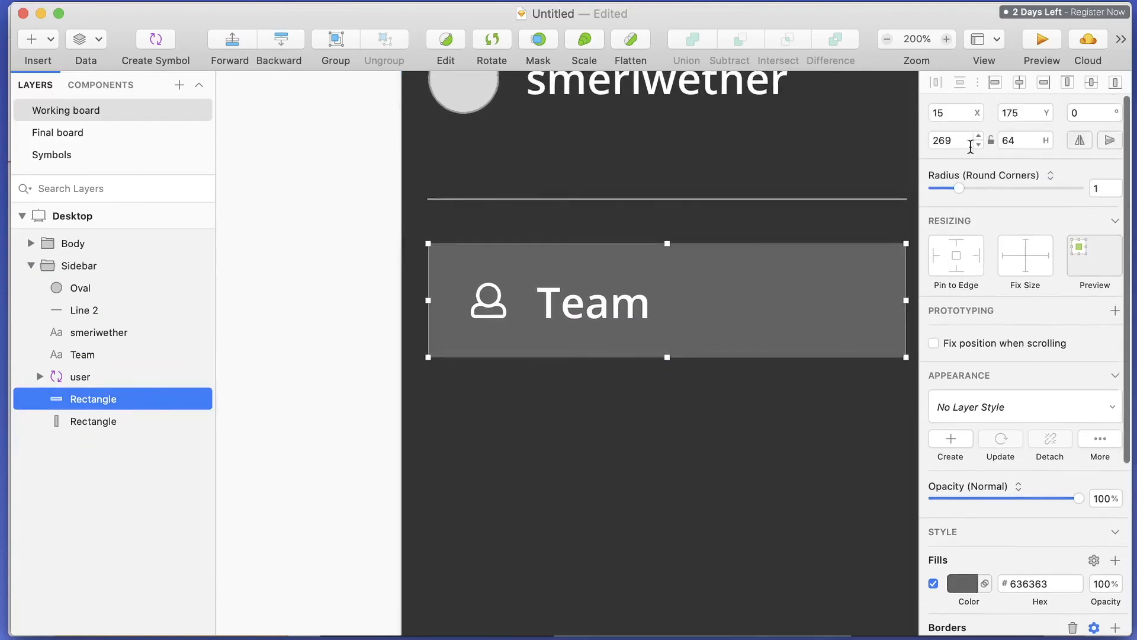
left_click_drag(667, 357, 668, 332)
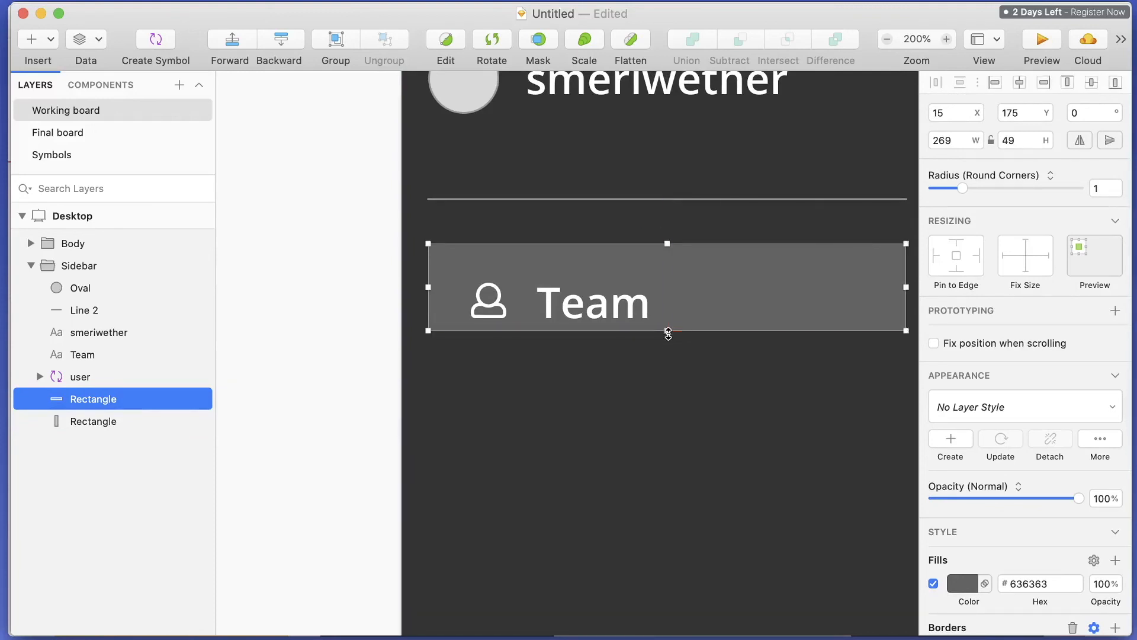
left_click(1022, 140)
type("50")
key("Return")
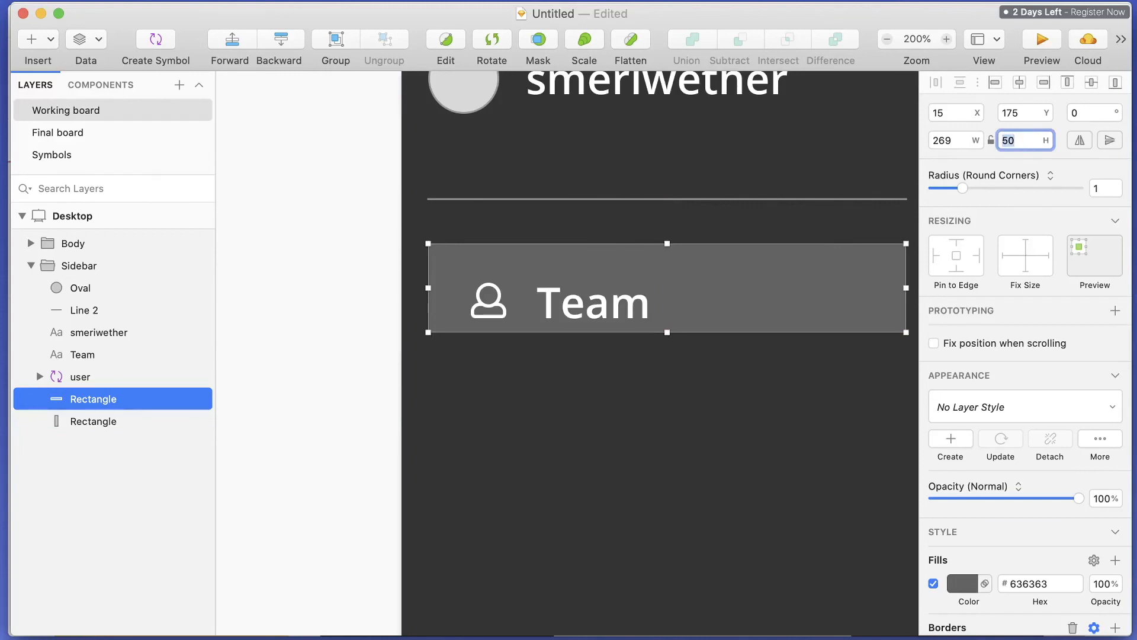
Centre the user icon and Team text vertically in the rectangle, with the text at about X 76, Y 185.
left_click(495, 309)
left_click(588, 302)
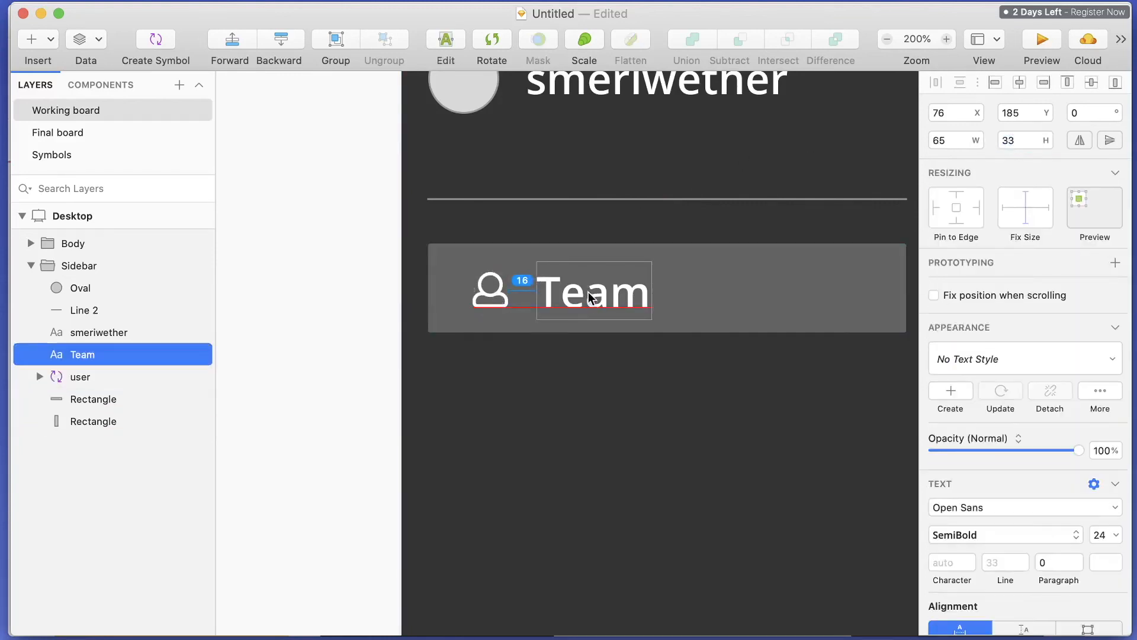
left_click(693, 322)
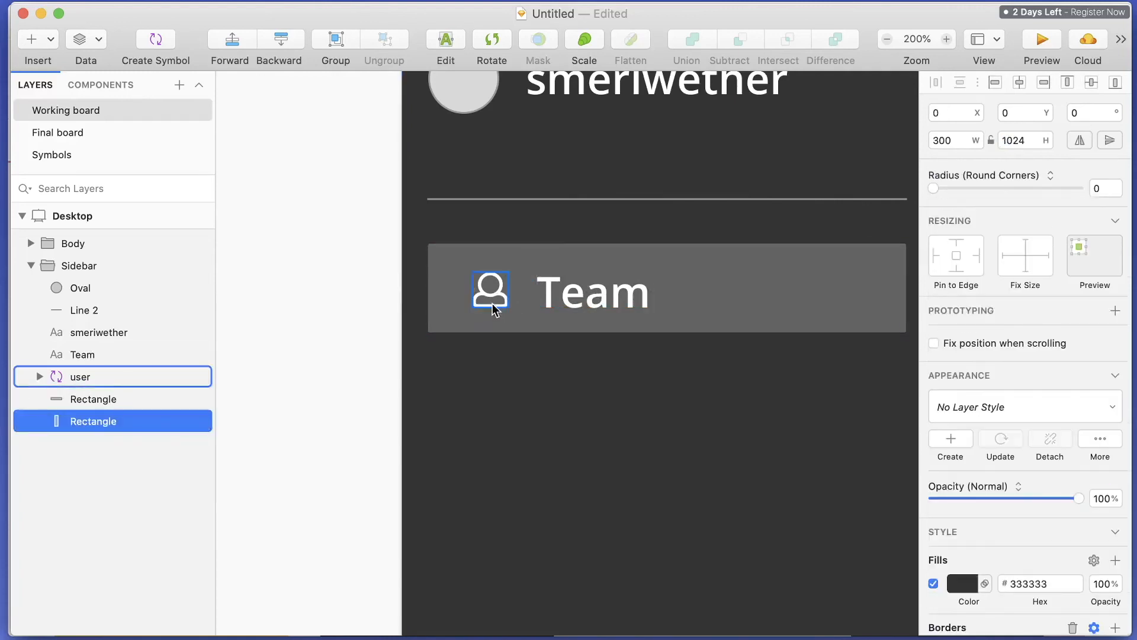
Move the user icon to about X 29, Y 191 and the Team text 10 from it, at about X 60, Y 185.
left_click(474, 295)
mouse_move(472, 294)
left_mouse_down()
mouse_move(446, 294)
mouse_move(464, 294)
left_mouse_up()
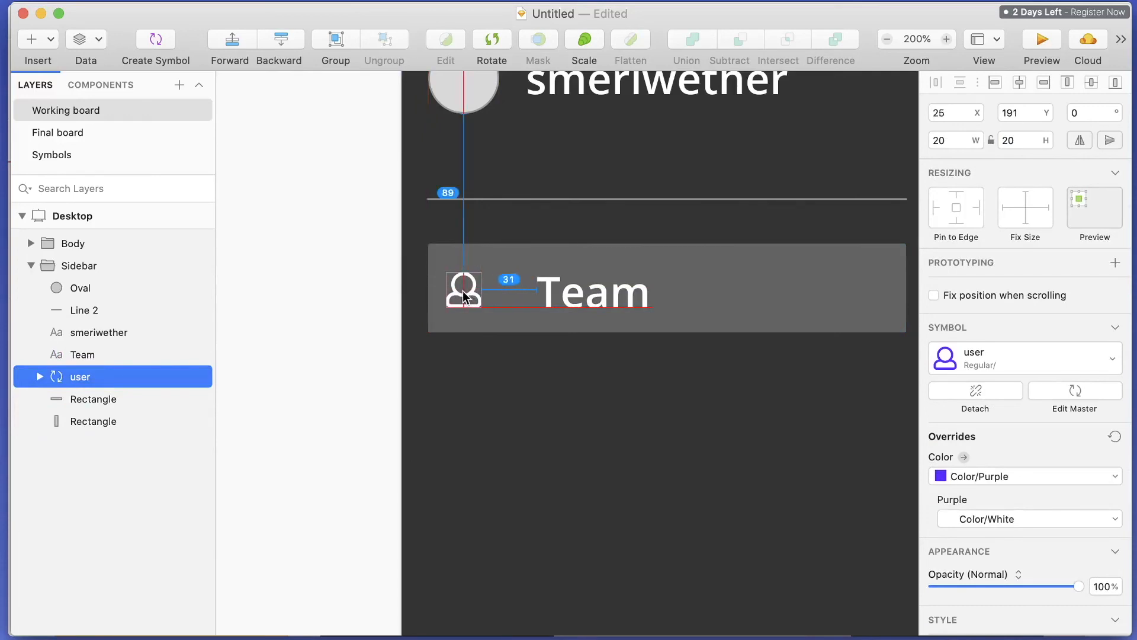
left_click_drag(468, 296, 472, 295)
left_click(964, 116)
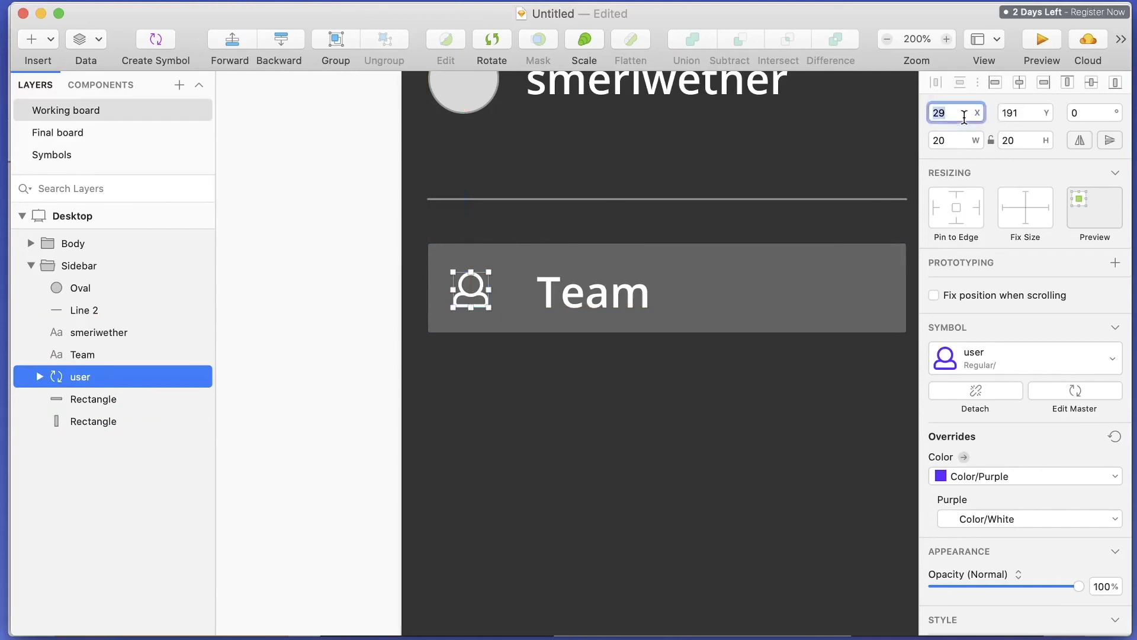
left_click_drag(593, 300, 565, 299)
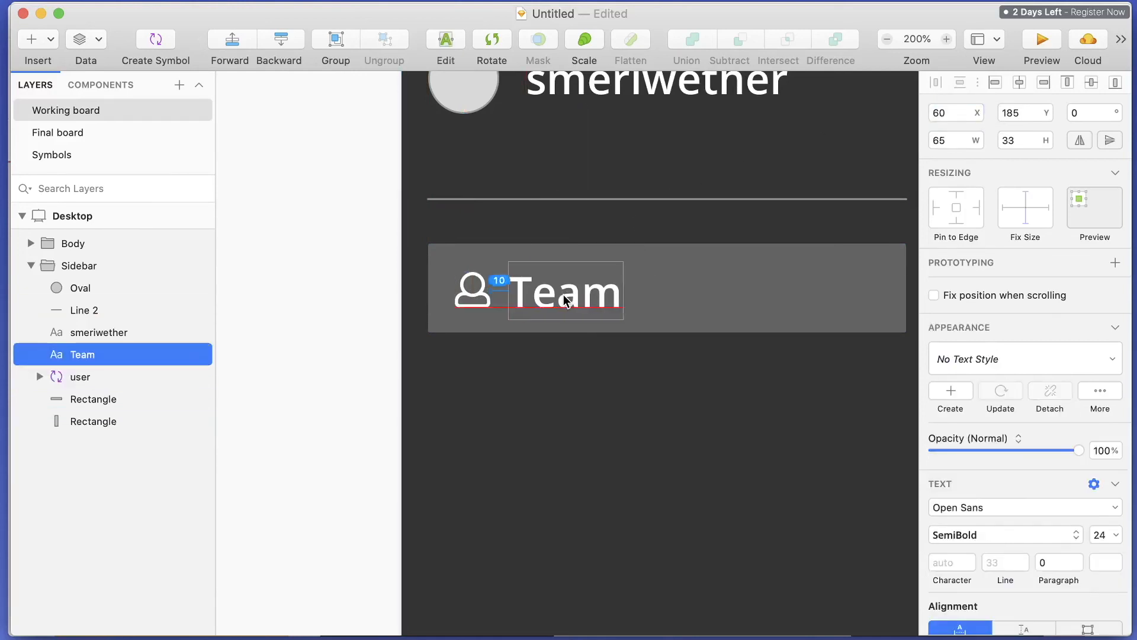
left_click(742, 430)
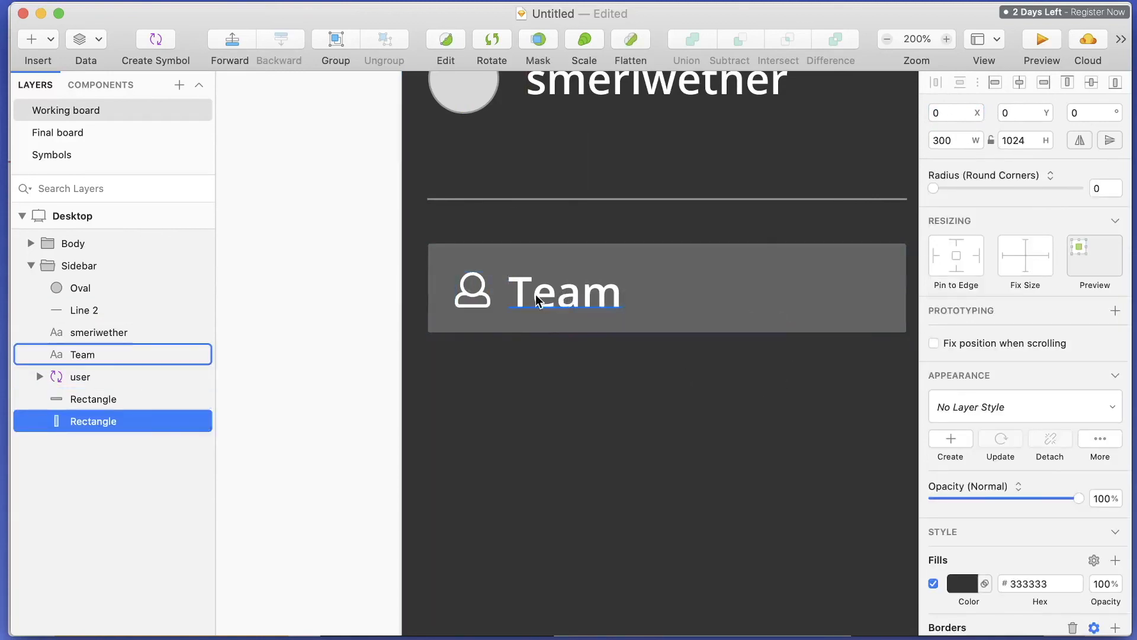
scroll(577, 307, "left", 2)
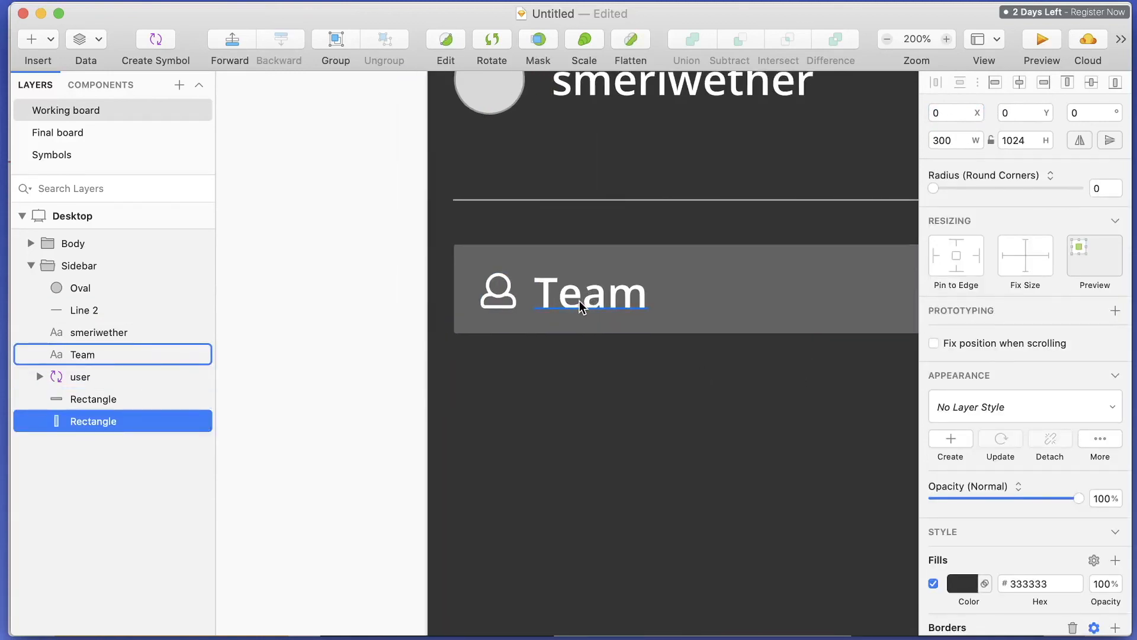
Set the font size of the sidebar's Team text to 21.
double_click(579, 305)
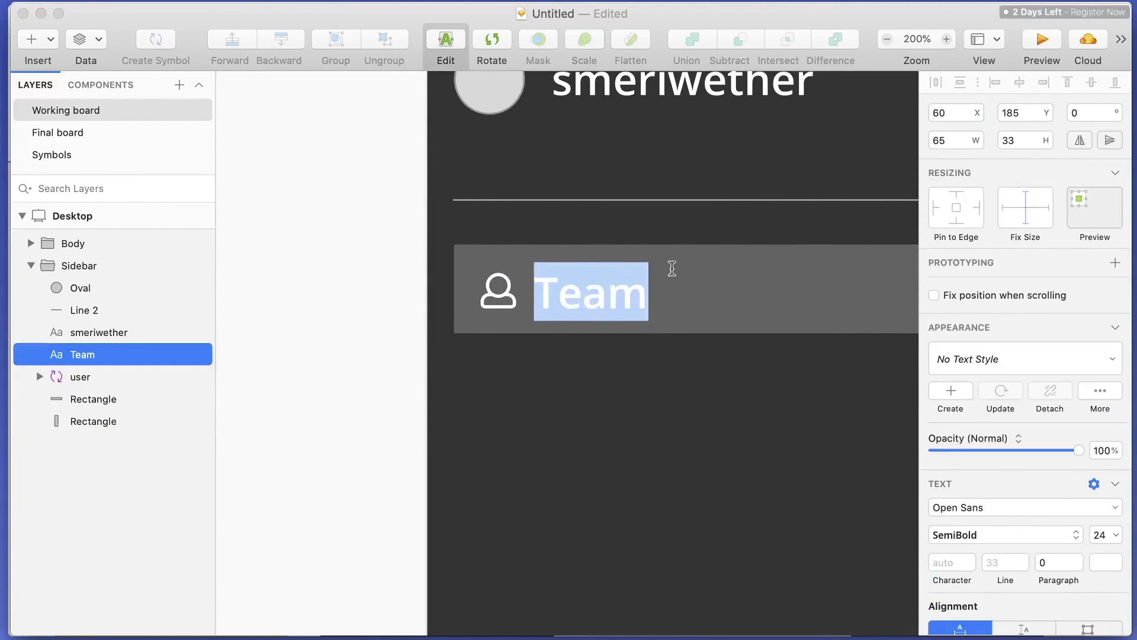
left_click(673, 268)
left_click(629, 319)
left_click(1117, 534)
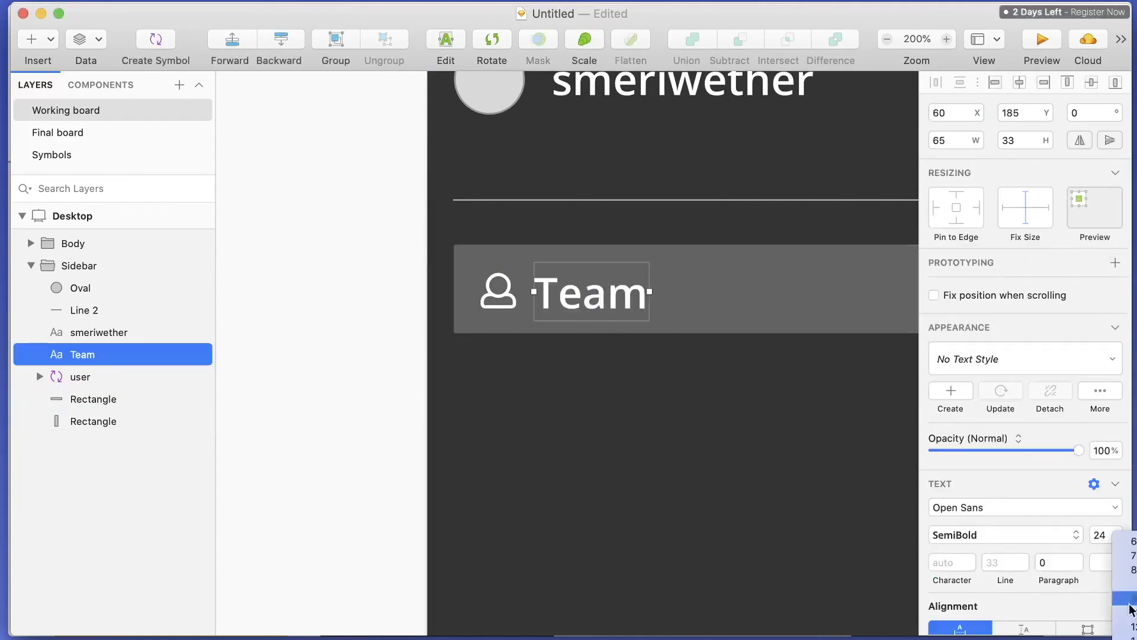
left_click(1130, 586)
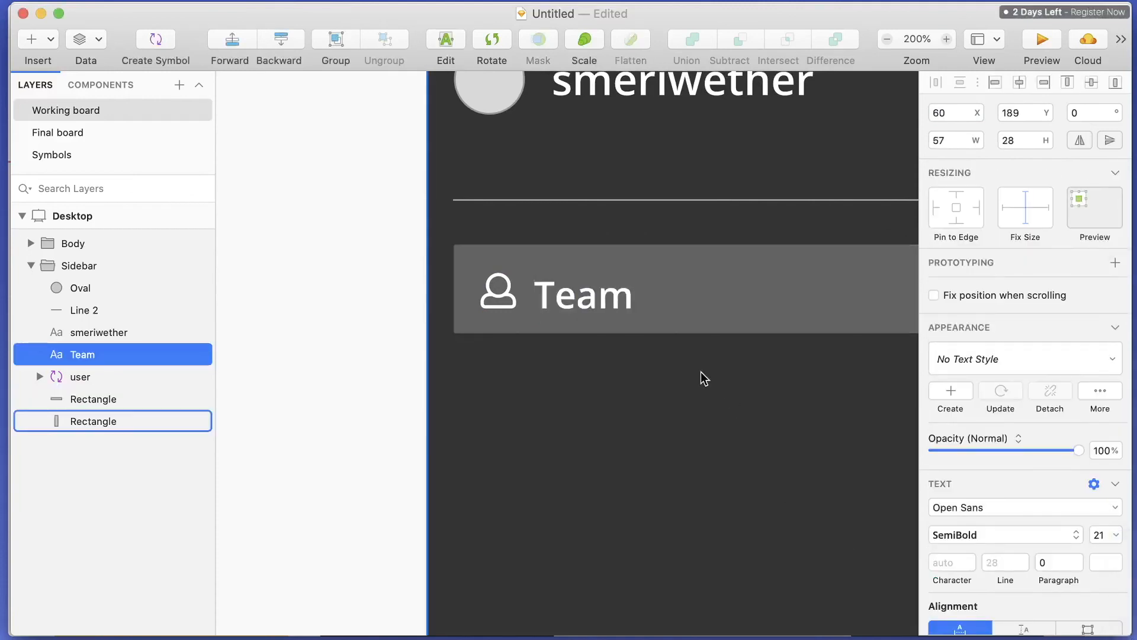
Nudge the sidebar's Team text slightly upward to line up with the user icon.
double_click(598, 296)
key("Escape")
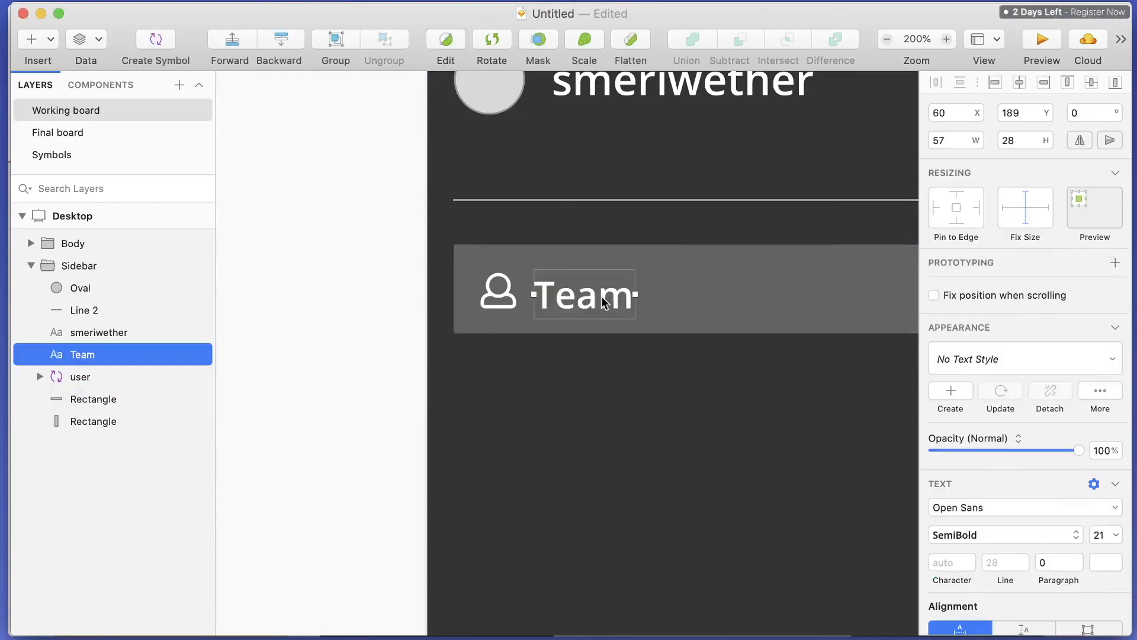
left_click_drag(603, 298, 601, 294)
left_click(622, 376)
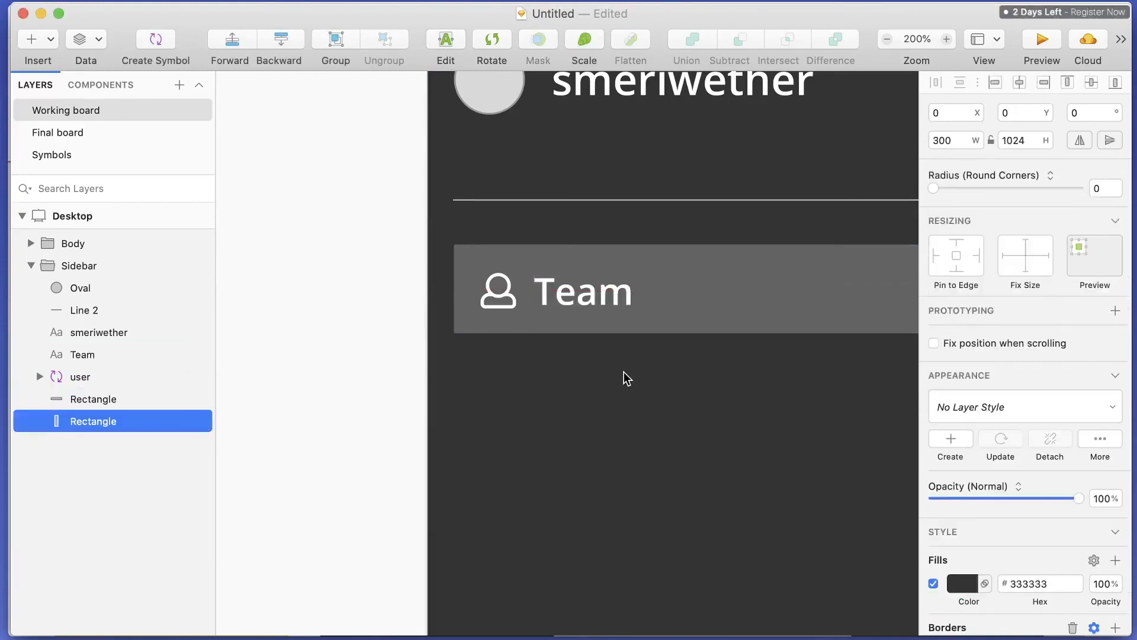
Resize the user icon in the Team entry proportionally to 15 by 15.
key("super+minus")
key("super+minus")
scroll(643, 377, "right", 8)
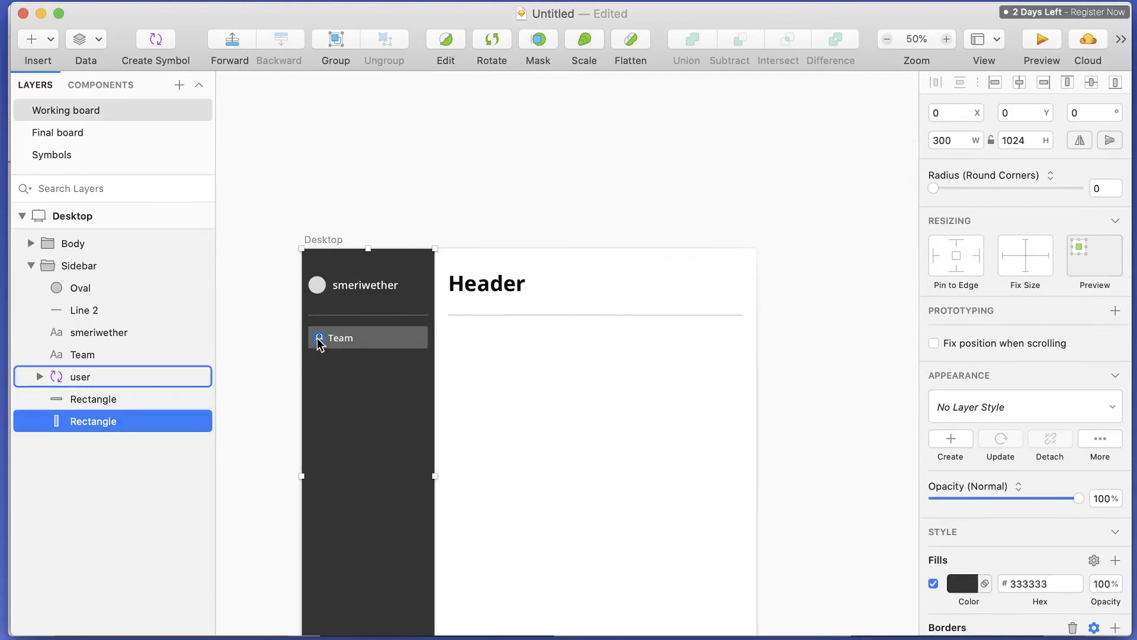
key("super+plus")
key("super+plus")
scroll(318, 339, "left", 20)
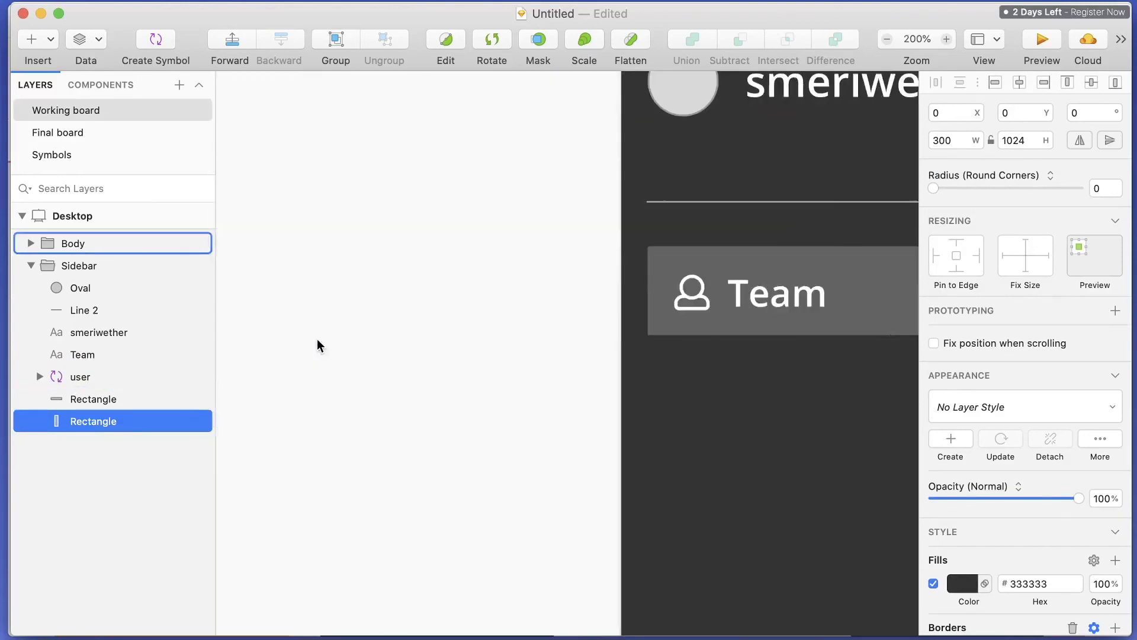
left_click(695, 295)
left_click(963, 140)
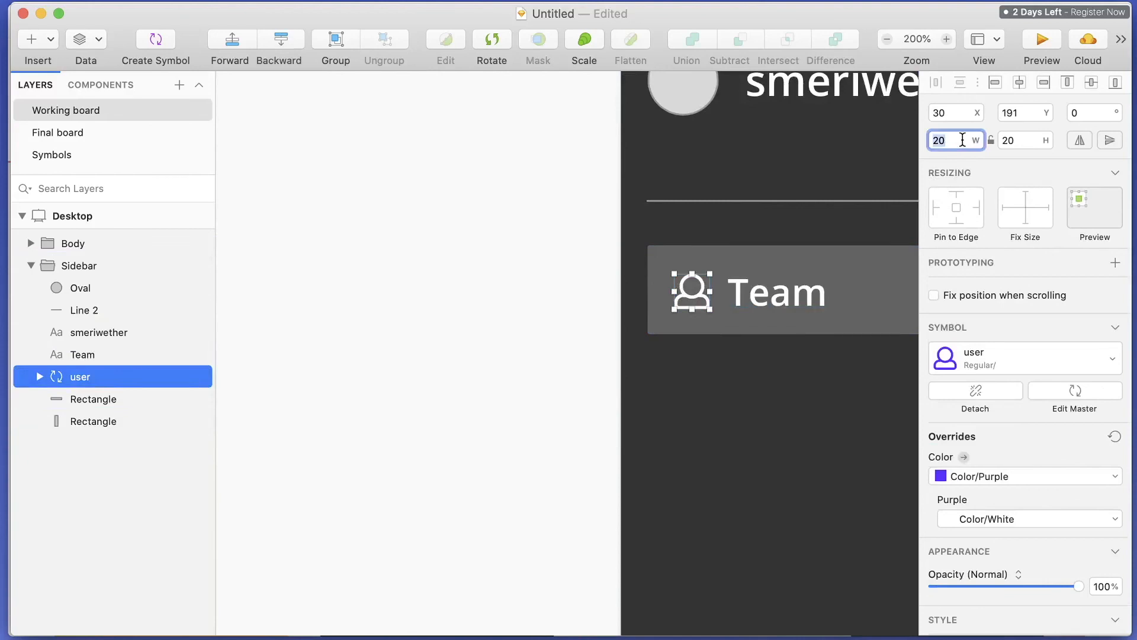
type("18")
key("Tab")
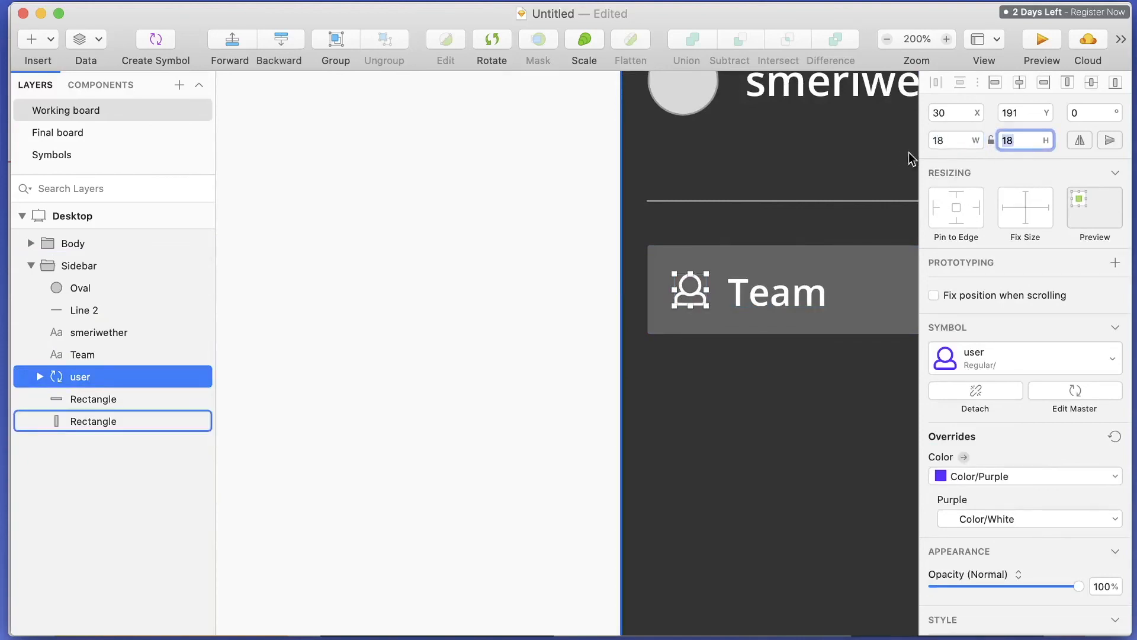
left_click(948, 141)
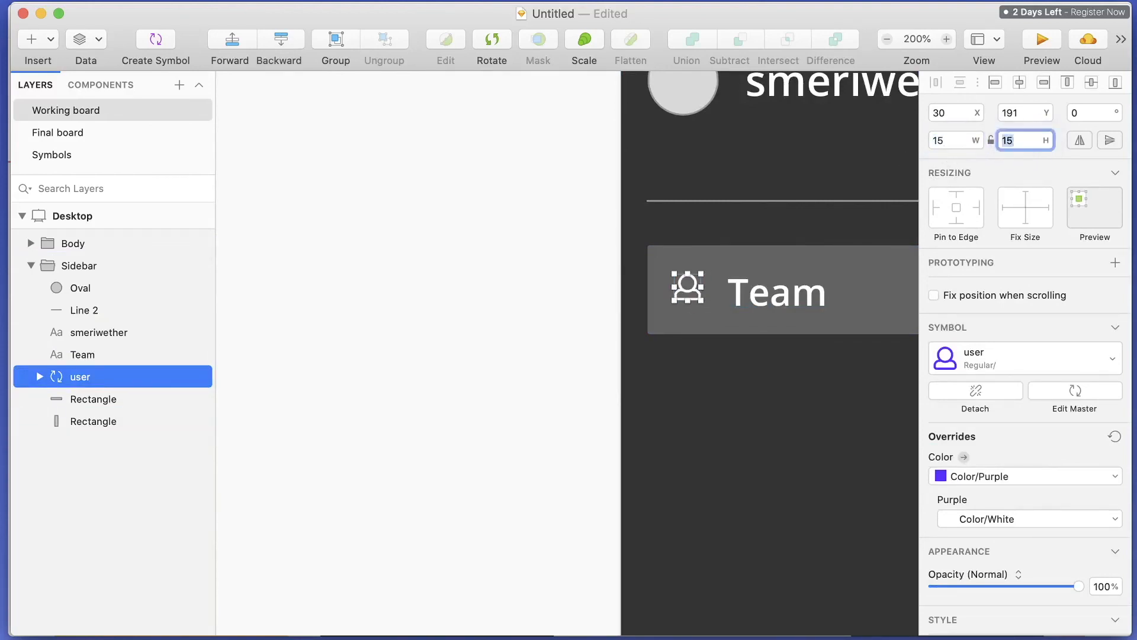
Move the user icon to about X 27, Y 194 and the Team text to about X 52, Y 188.
left_click_drag(673, 289, 690, 297)
key("super+z")
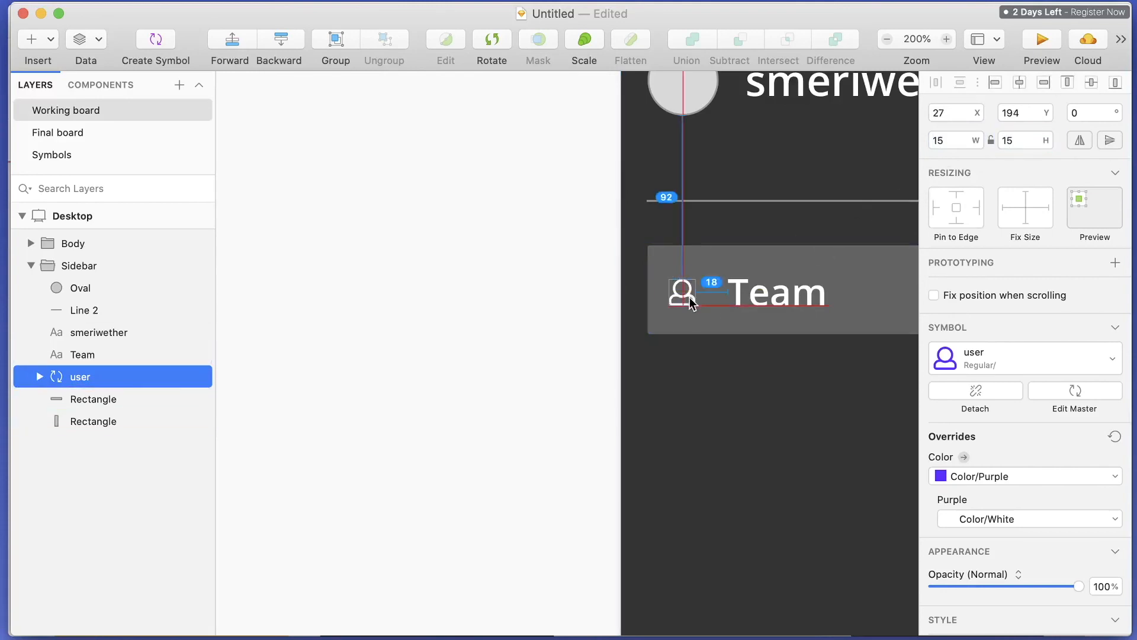
left_click_drag(763, 298, 754, 299)
left_click(756, 384)
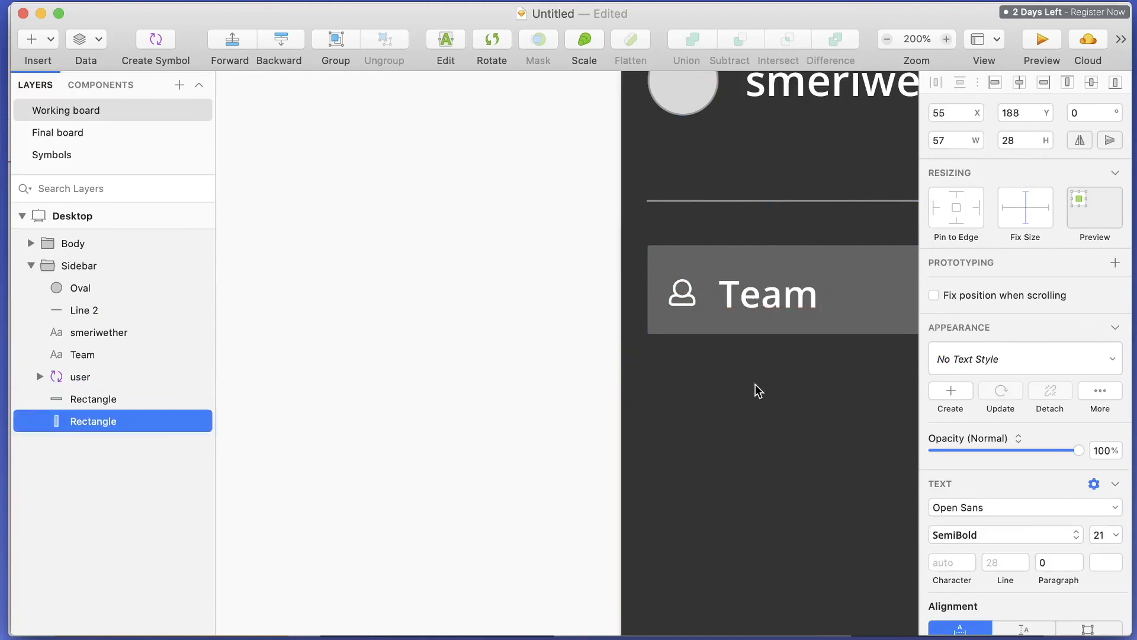
left_click(766, 296)
key("super+0")
key("super+minus")
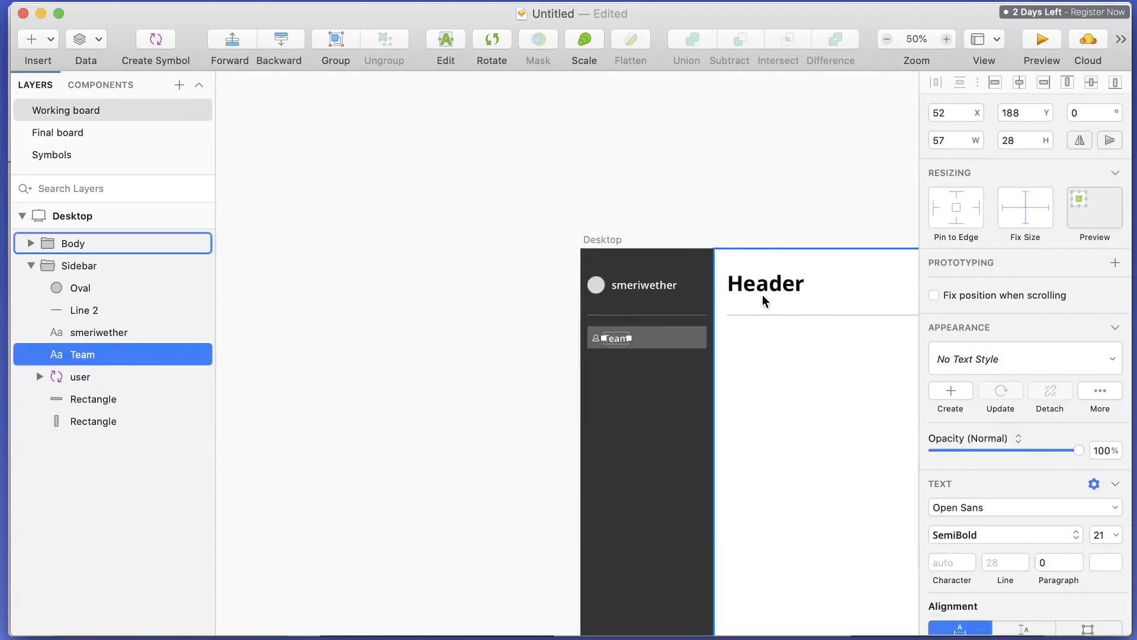
Replace the Header title text in the Body group with "Team".
left_click(802, 381)
scroll(802, 380, "right", 4)
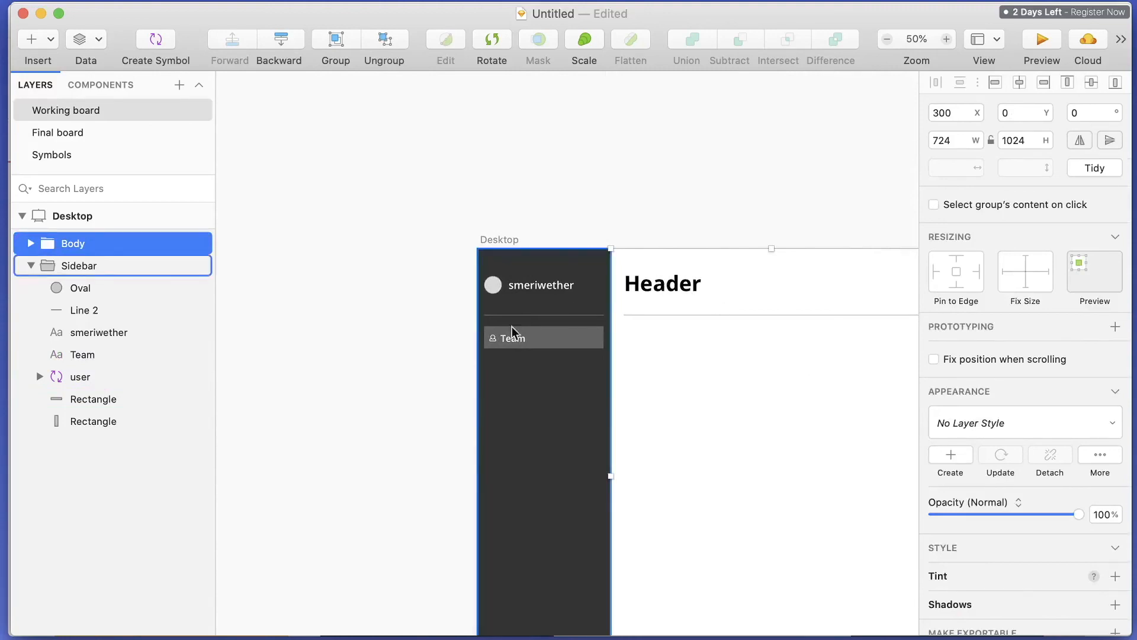
left_click_drag(674, 284, 670, 285)
double_click(672, 285)
key("super+z")
scroll(676, 283, "left", 1)
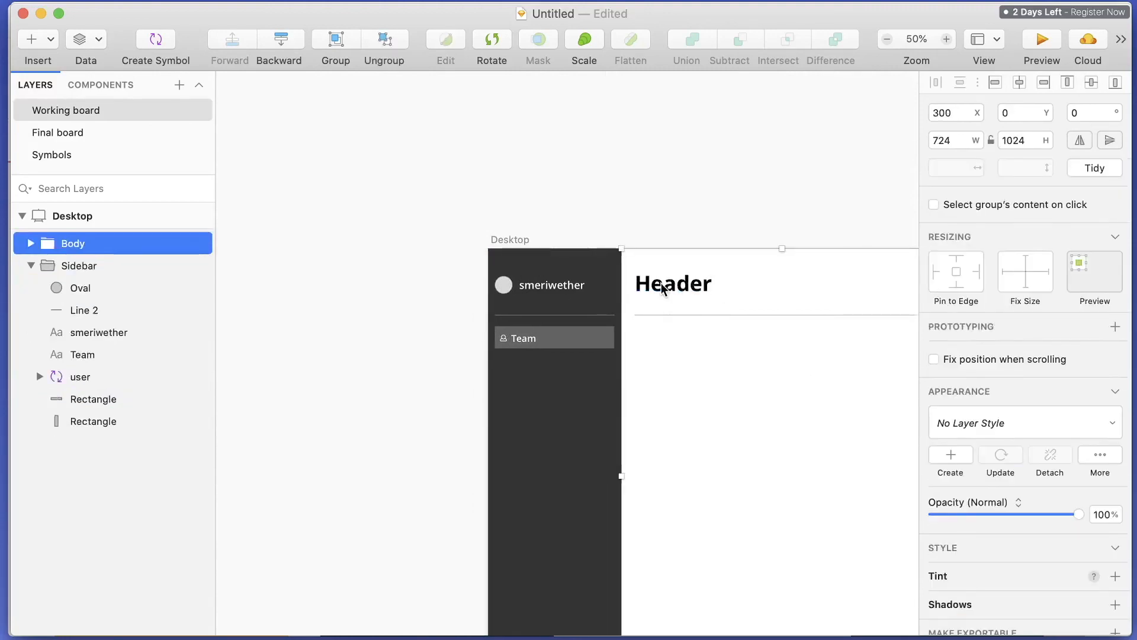
double_click(663, 284)
double_click(662, 284)
type("Team")
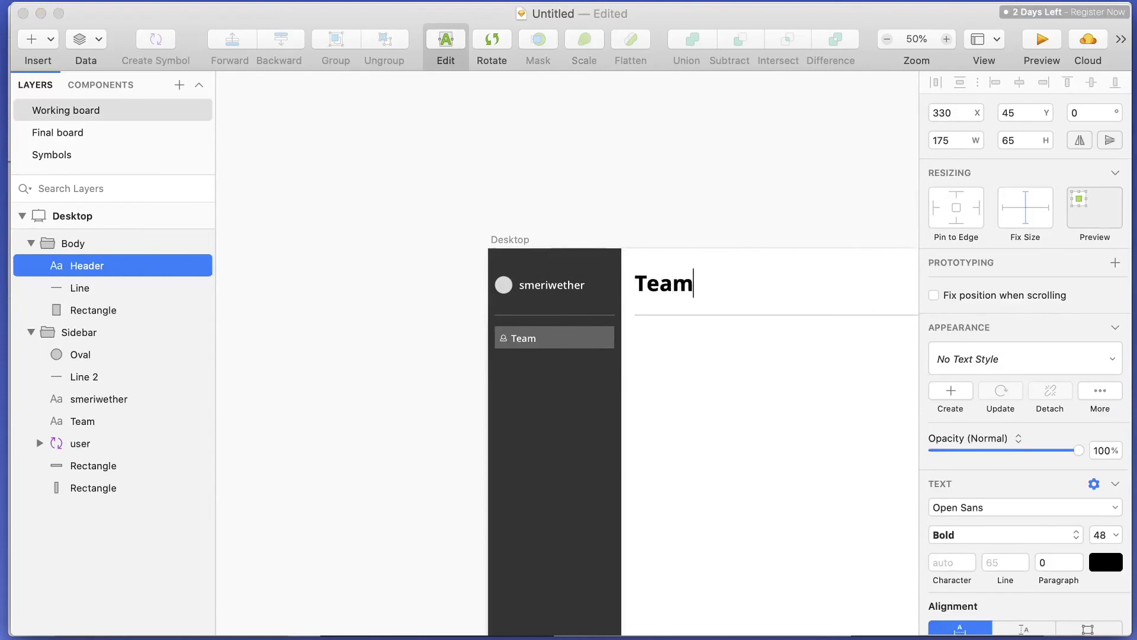
left_click(735, 397)
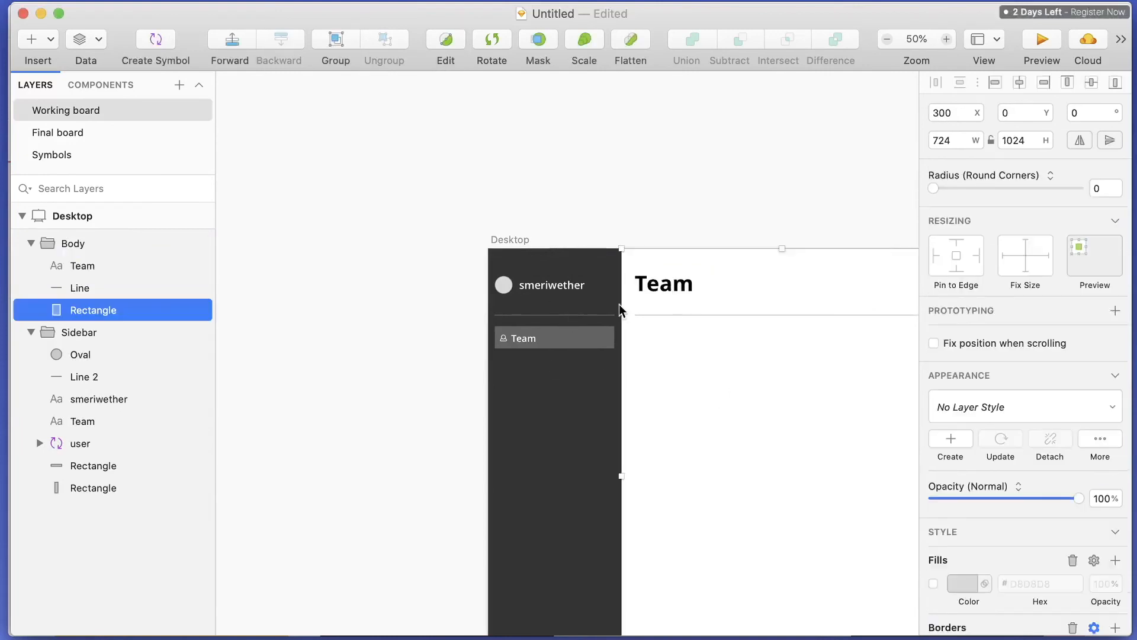
Move the sidebar's Team text up slightly so it sits vertically centred in its background rectangle.
scroll(619, 308, "up", 5)
scroll(460, 344, "left", 2)
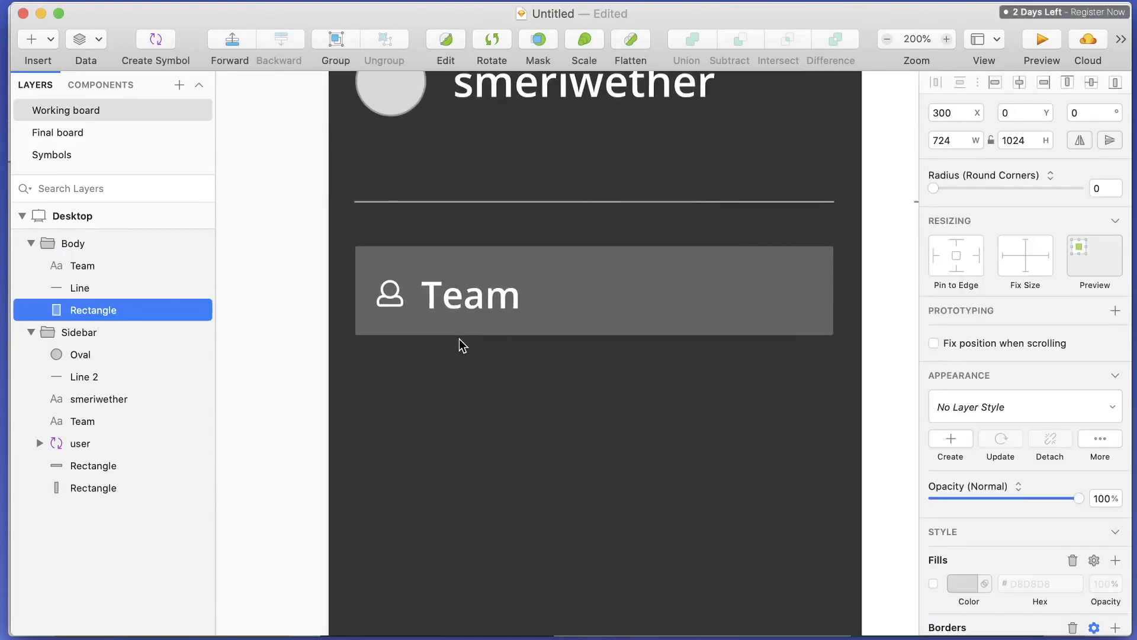
left_click(462, 320)
left_click(465, 308)
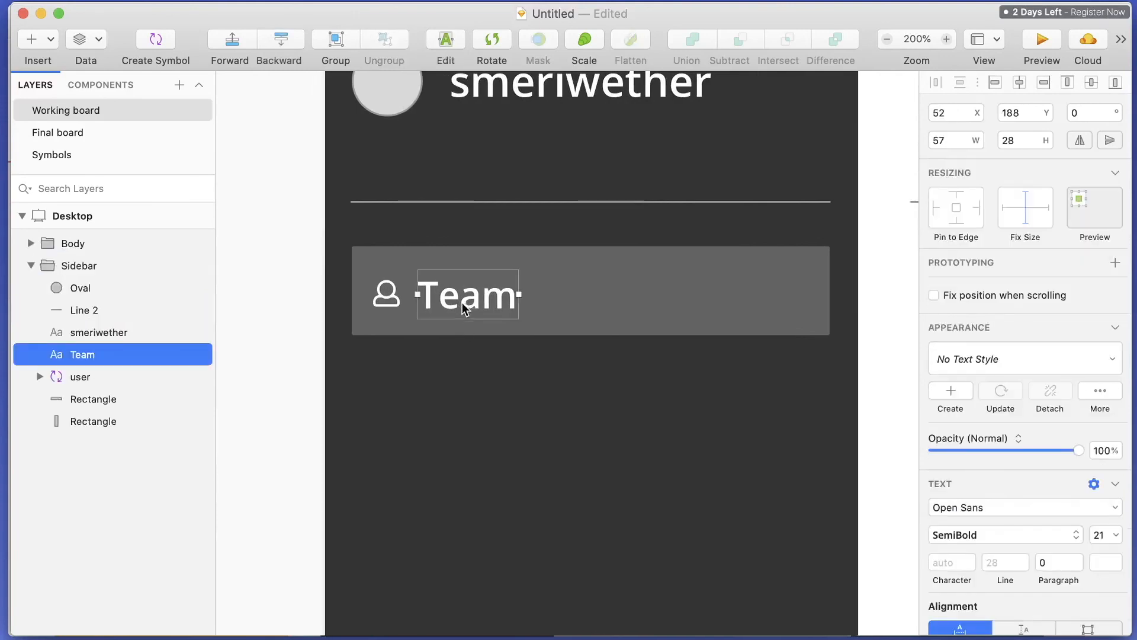
left_click(511, 413)
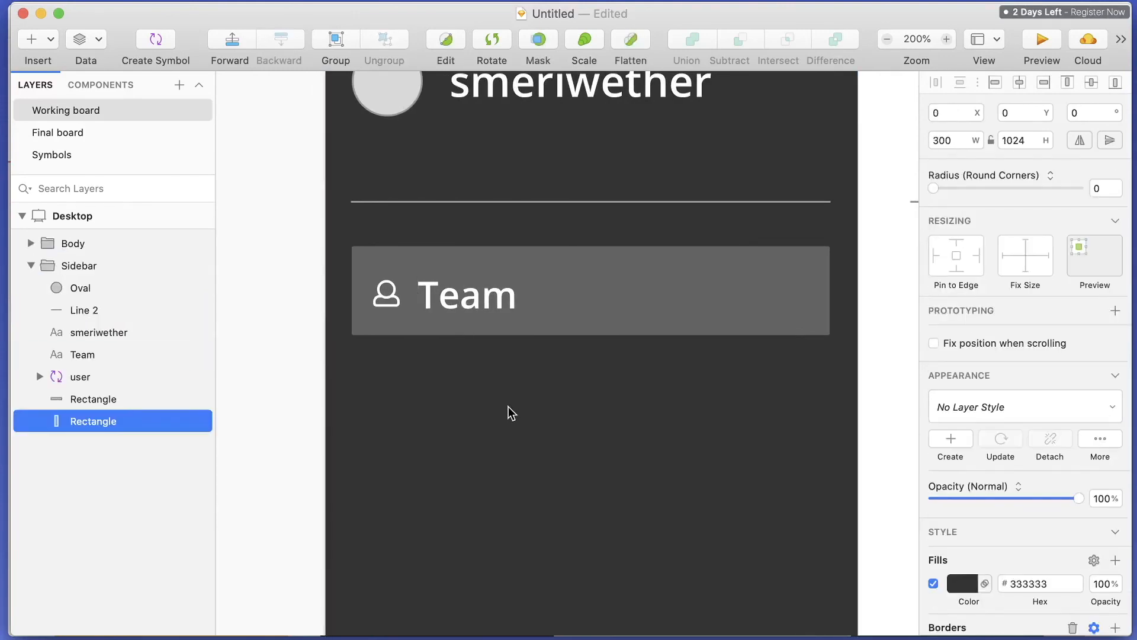
left_click(465, 313)
left_click(501, 363)
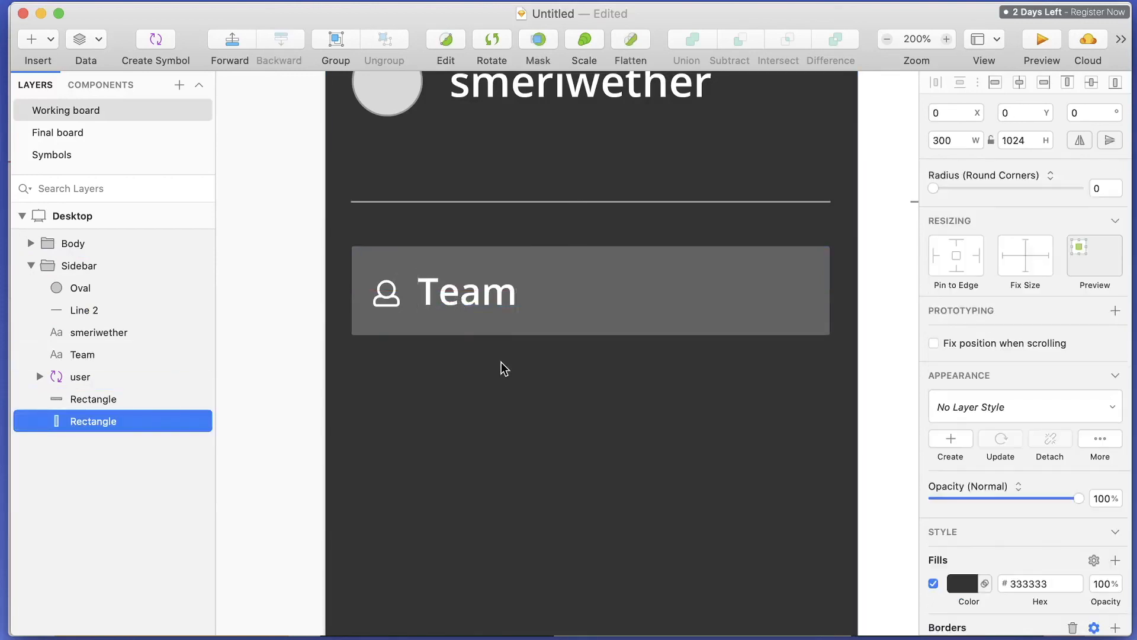
key("super+minus")
key("super+minus")
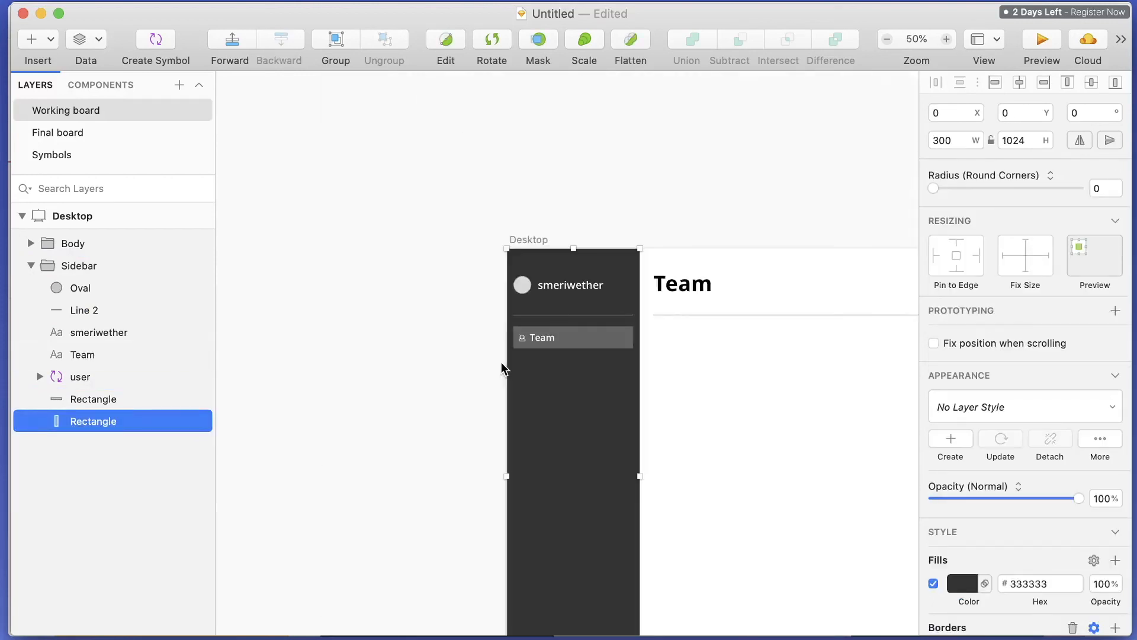
scroll(502, 363, "right", 5)
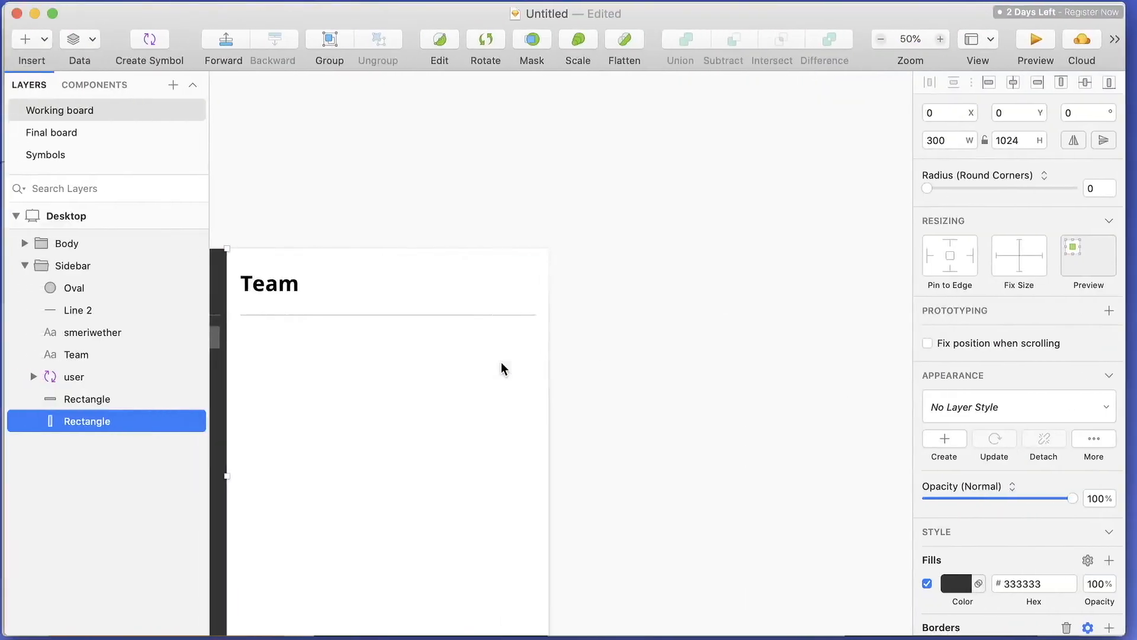
scroll(502, 362, "left", 5)
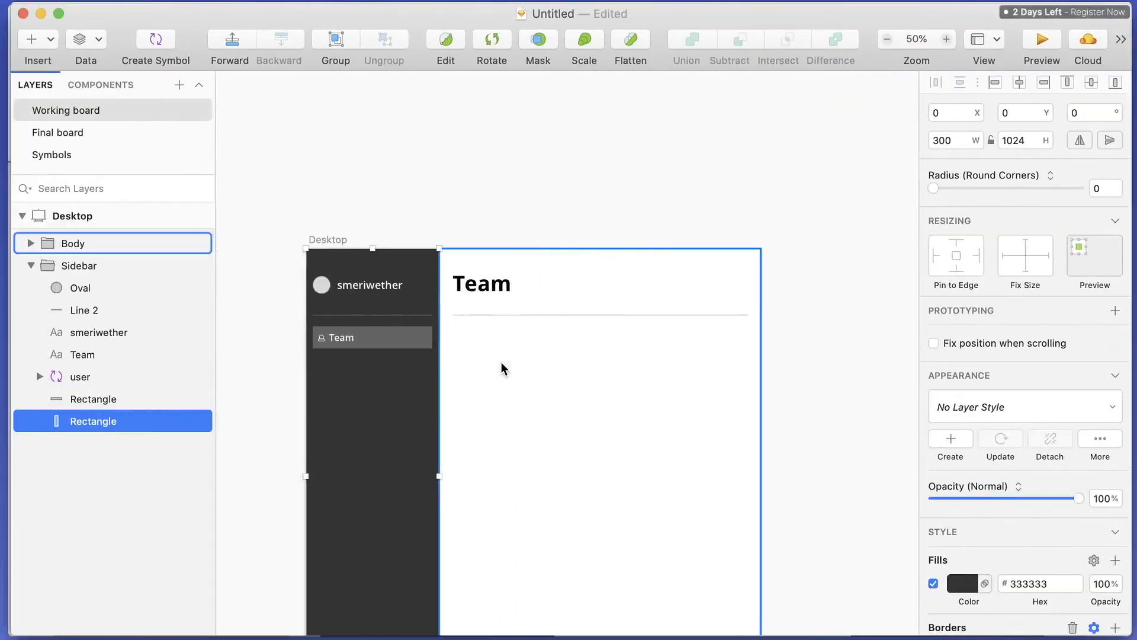
Group the Team text, user icon and their background rectangle, and name the group "Navigation item".
scroll(496, 368, "up", 5)
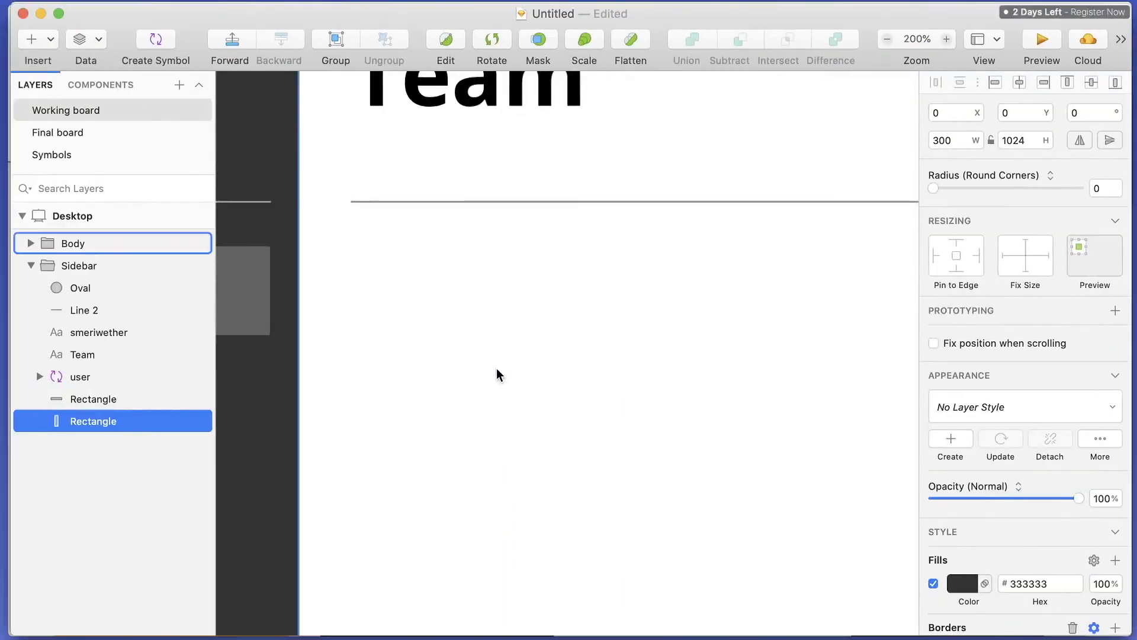
scroll(497, 368, "left", 6)
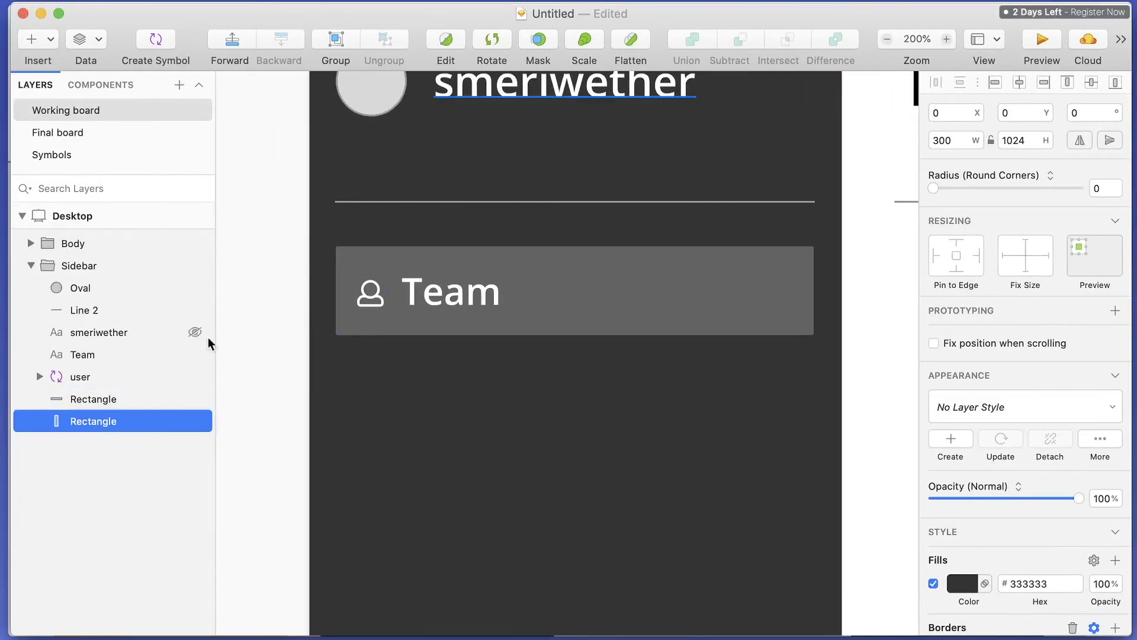
left_click(67, 377)
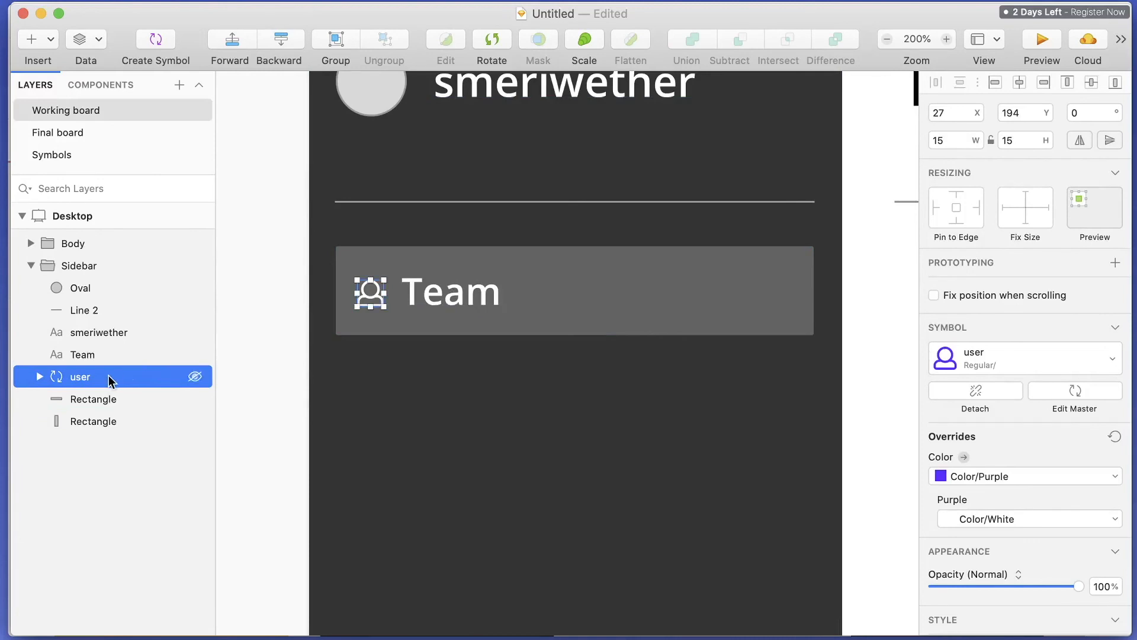
left_click(77, 398, "shift")
left_click(81, 354, "shift")
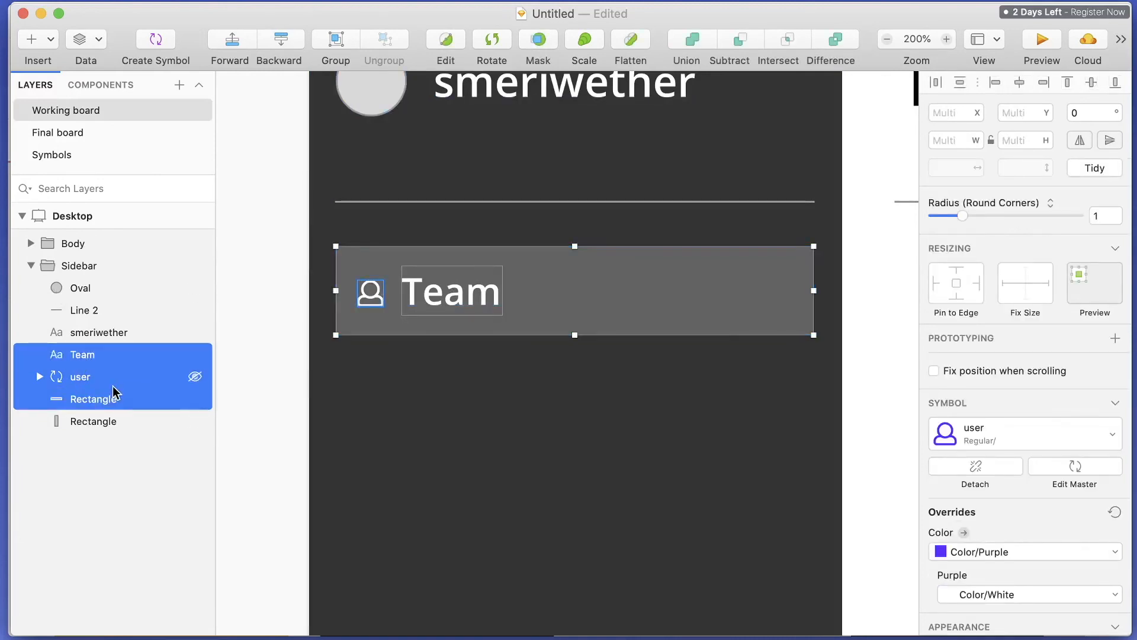
right_click(92, 356)
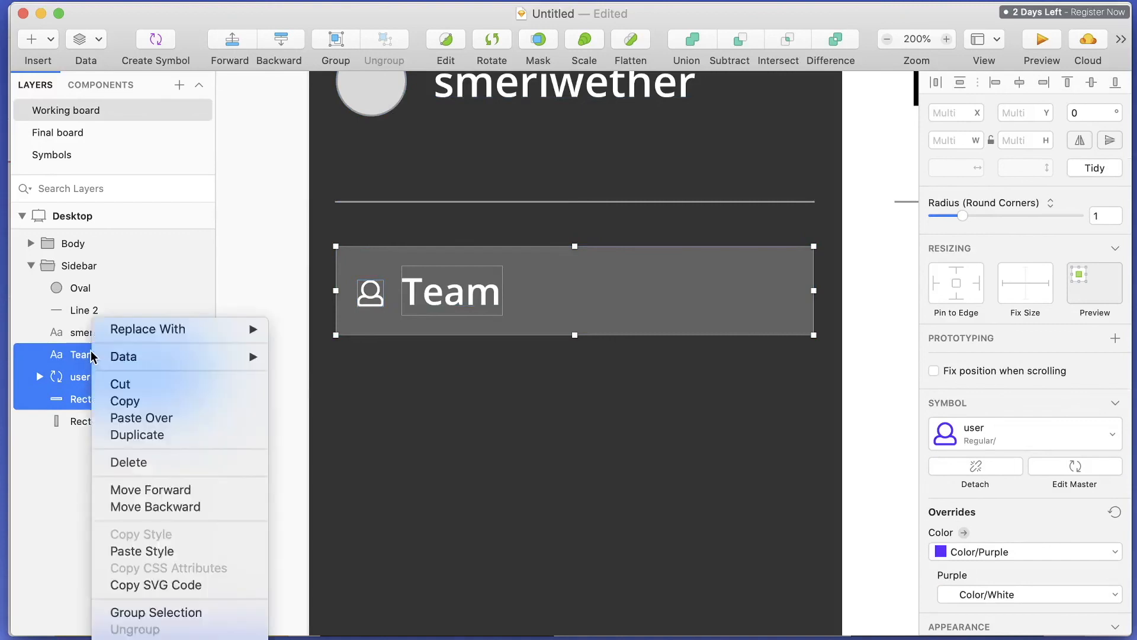
left_click(158, 614)
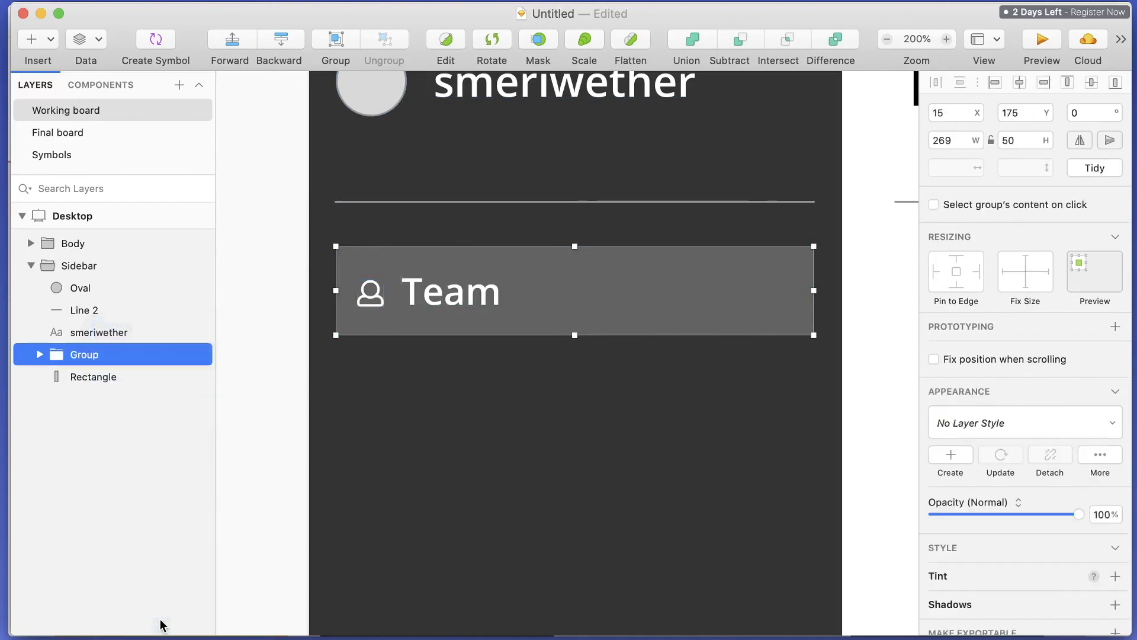
double_click(84, 354)
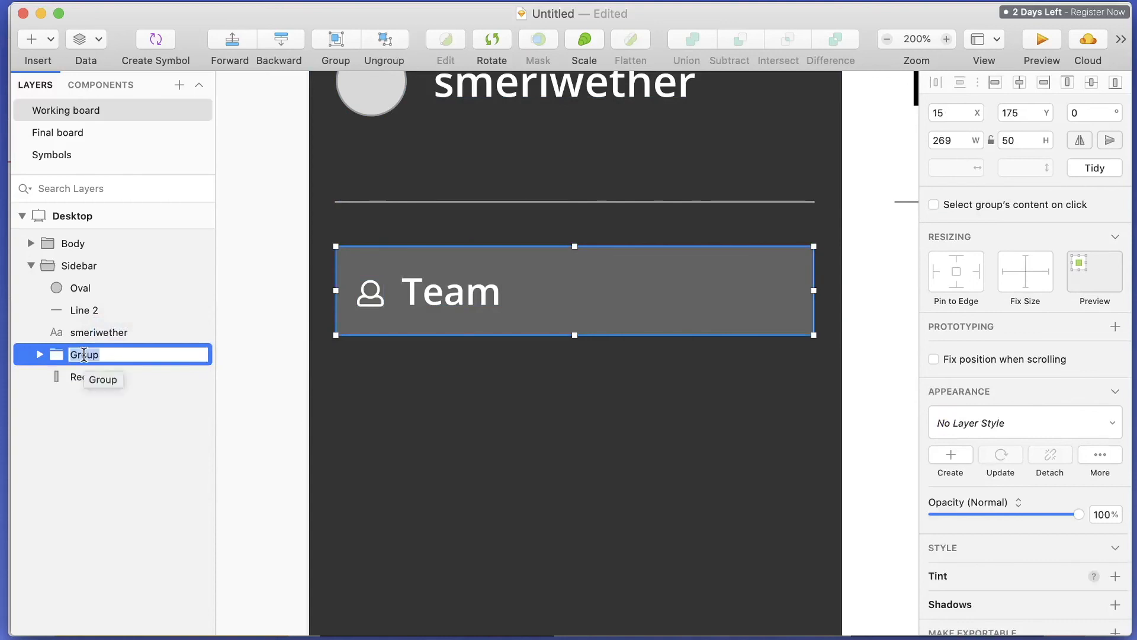
type("Navigation item")
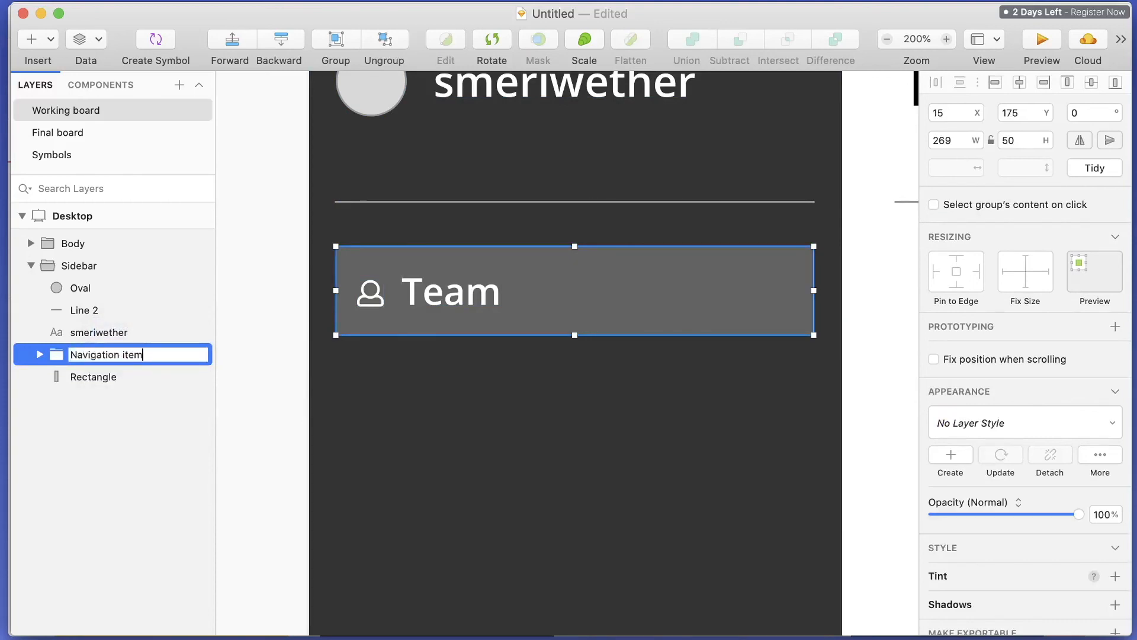
key("Return")
Duplicate the Navigation item group, delete one of the two copies and select the remaining group.
key("super+d")
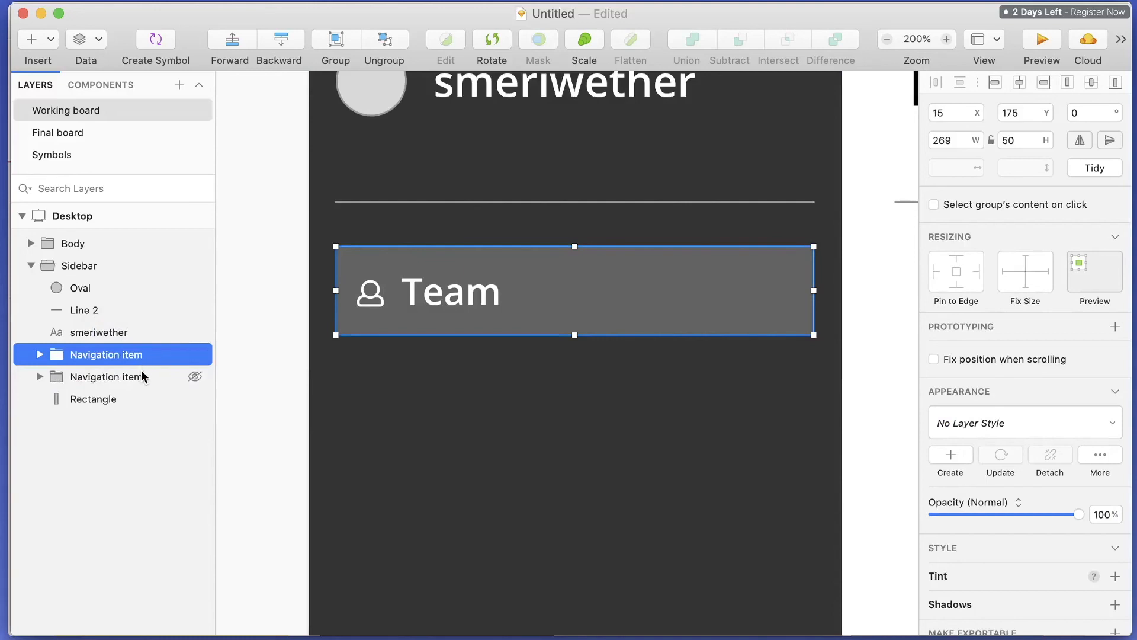
left_click(130, 379)
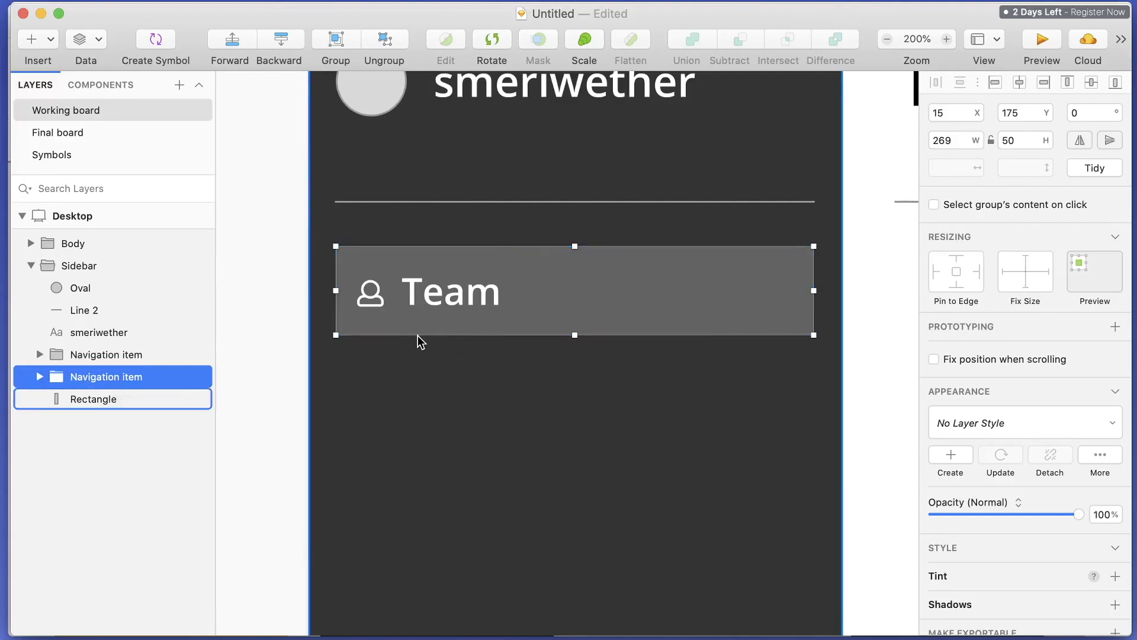
key("Delete")
left_click(151, 354)
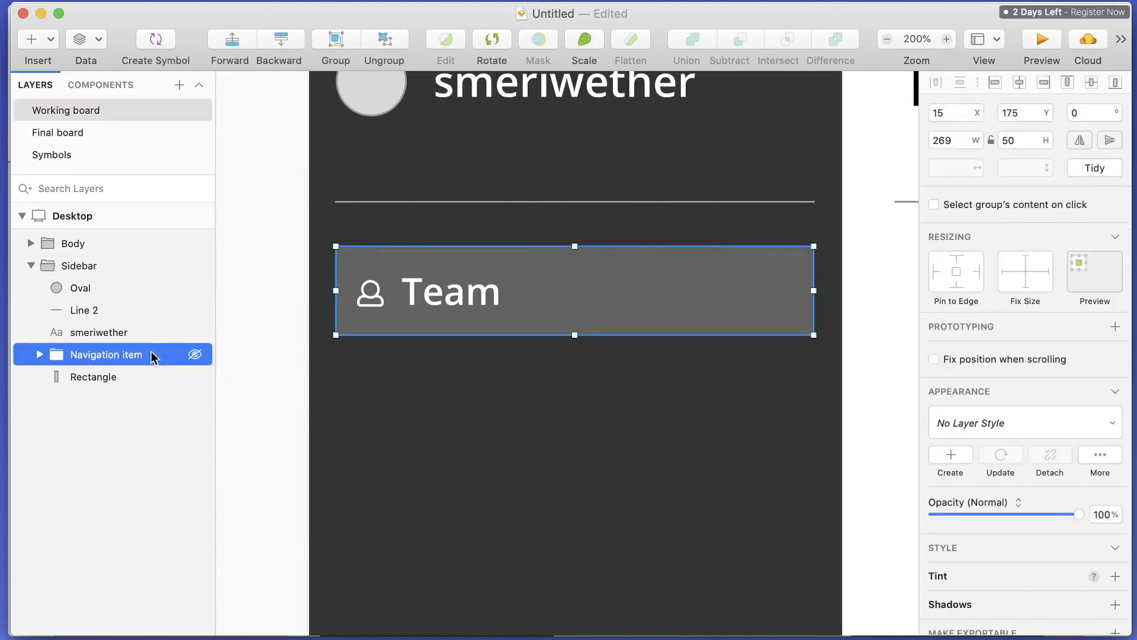
Duplicate the Navigation item group and place the copy directly below the Team item, at Y 235.
key("super+d")
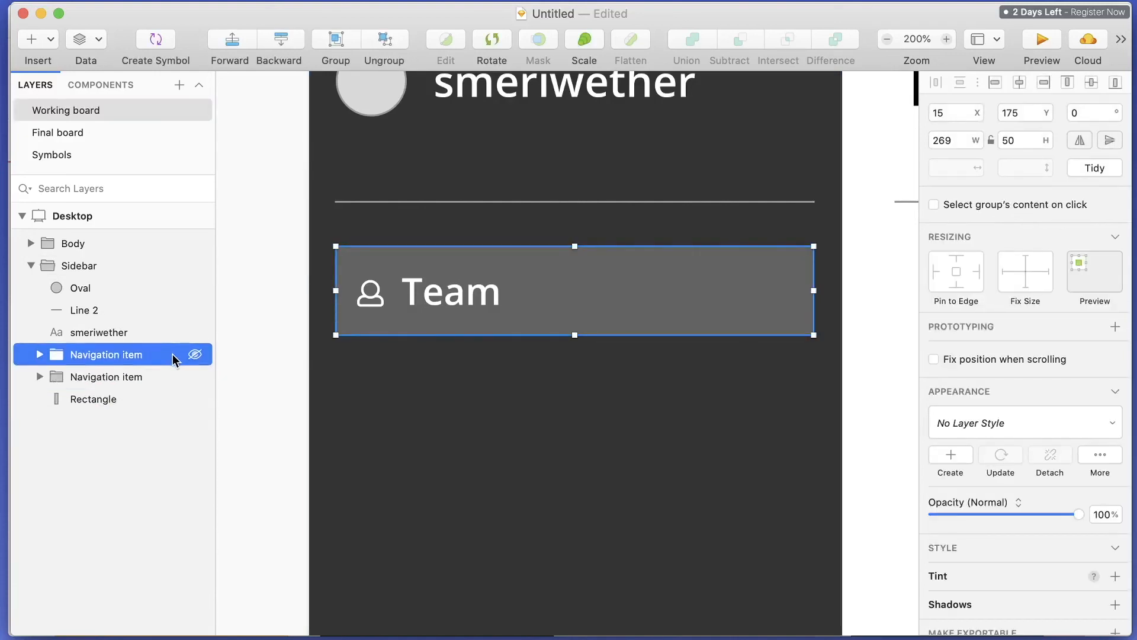
left_click_drag(567, 305, 547, 403)
left_click(599, 494)
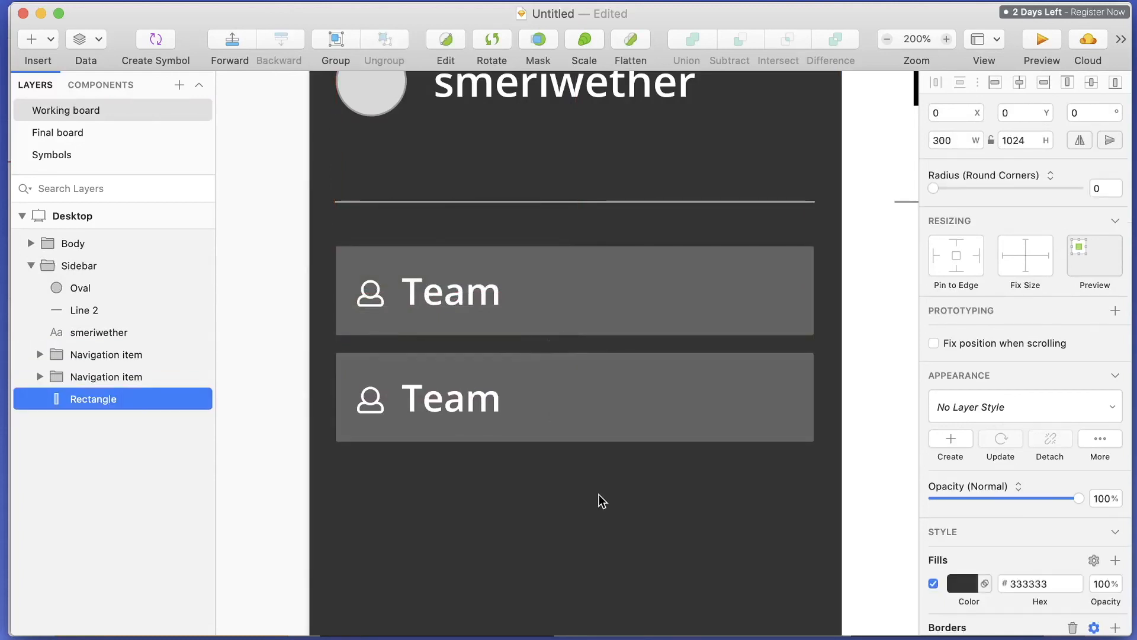
Replace the text in the lower navigation item with "Schedule".
double_click(454, 405)
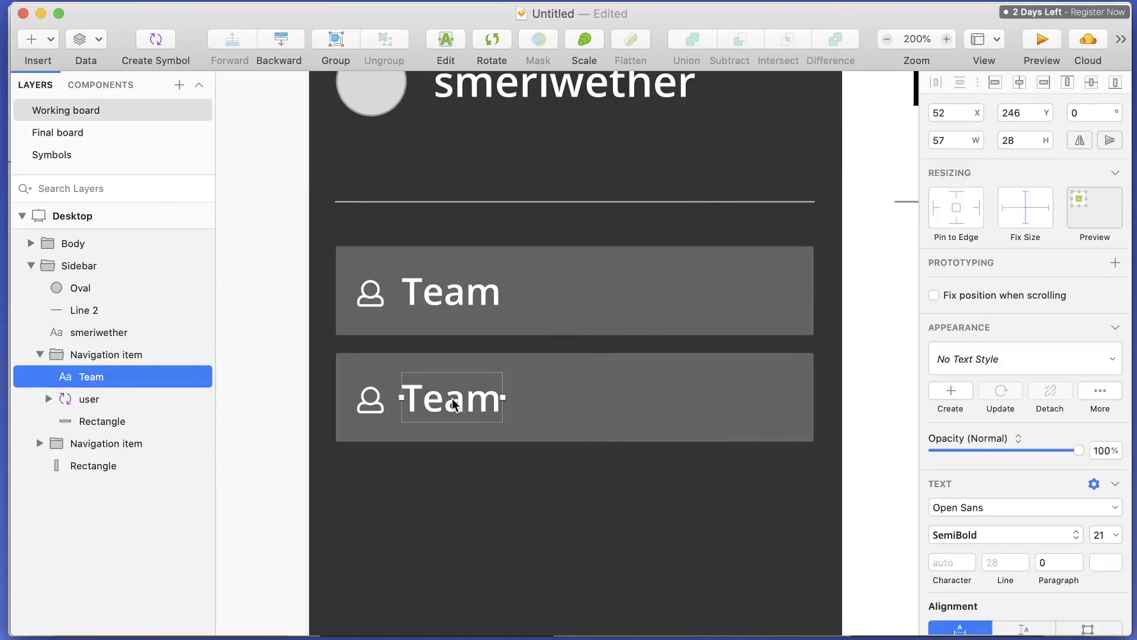
double_click(453, 405)
type("Schedule")
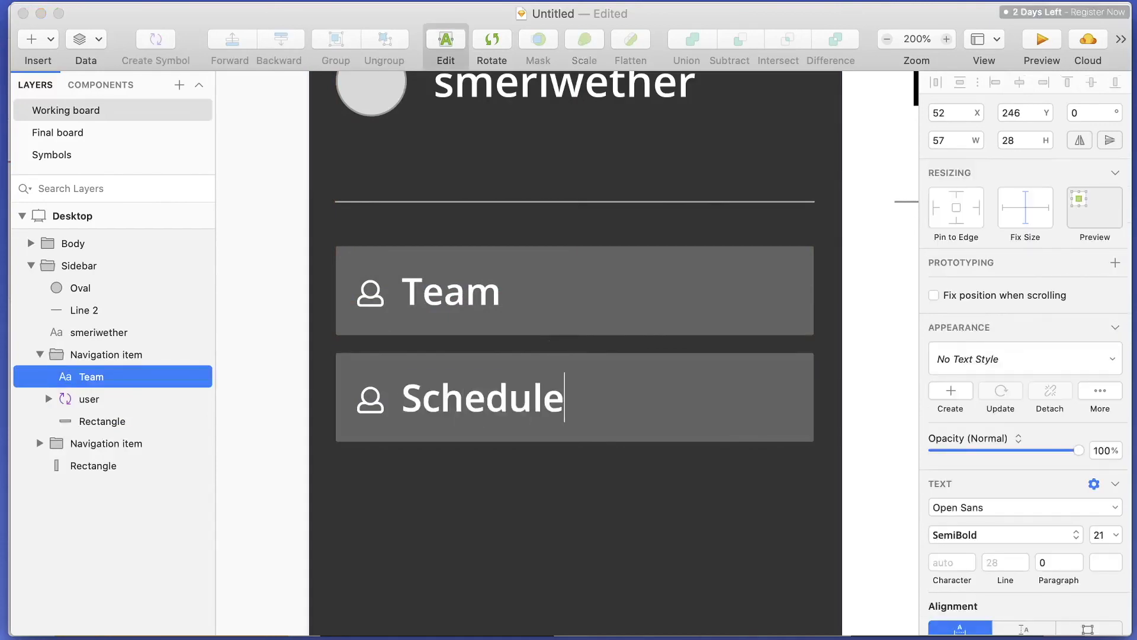
left_click(581, 503)
Disable the fill of the Schedule item's background rectangle.
left_click(633, 409)
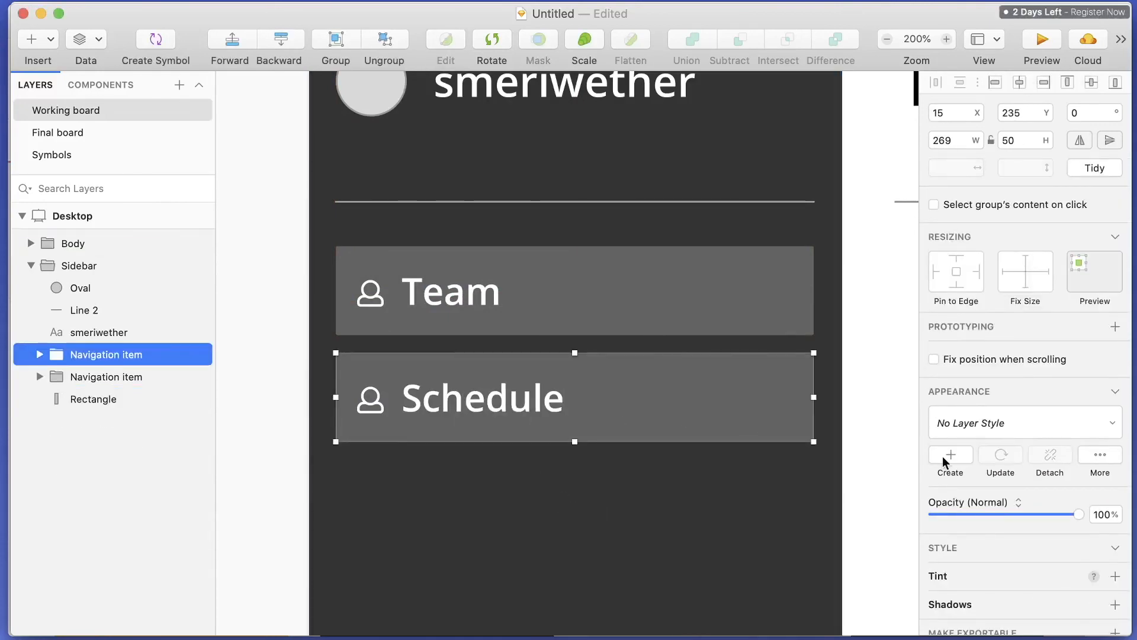
double_click(736, 414)
scroll(948, 451, "down", 5)
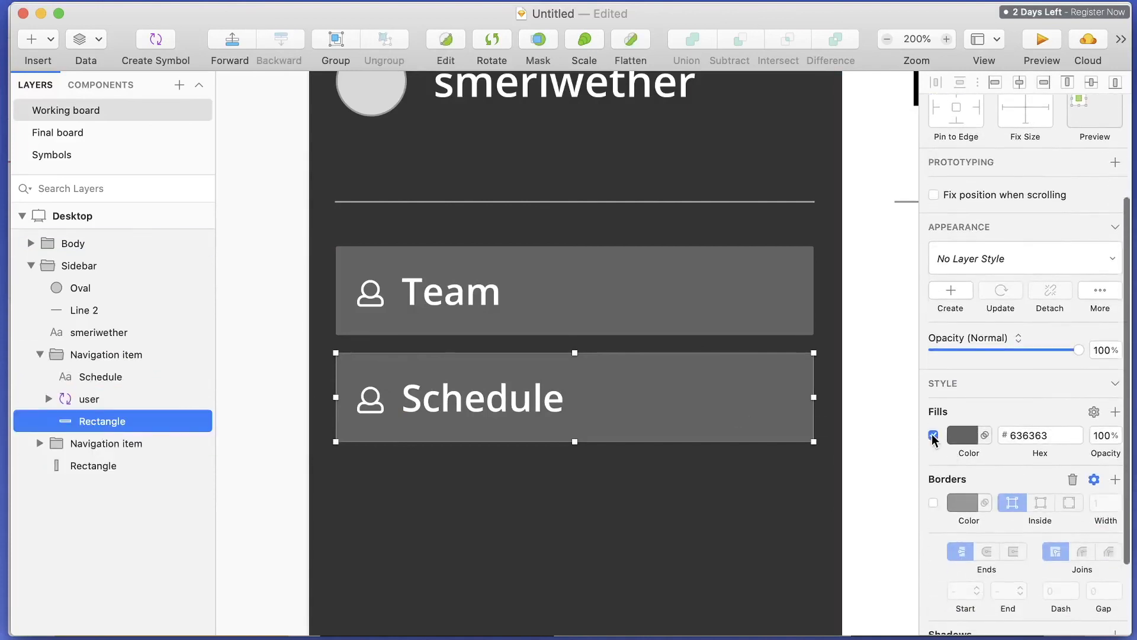
left_click(933, 436)
left_click(593, 534)
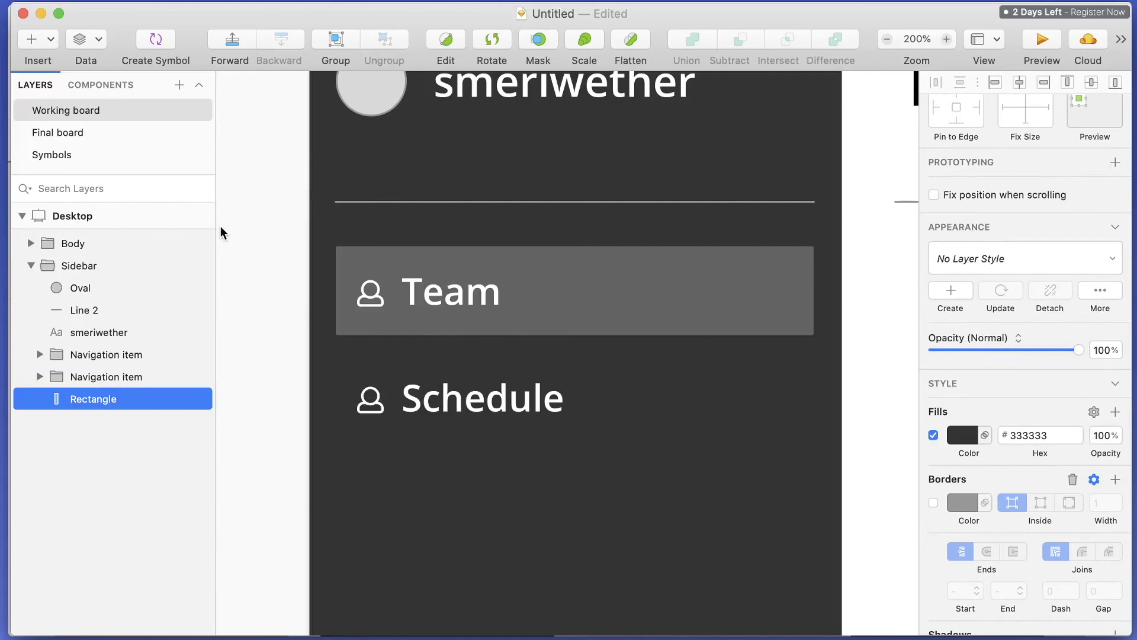
Try to bring a calendar icon from the Font Awesome icons document into the layout, and undo the paste.
key("ctrl+Up")
left_click(539, 226)
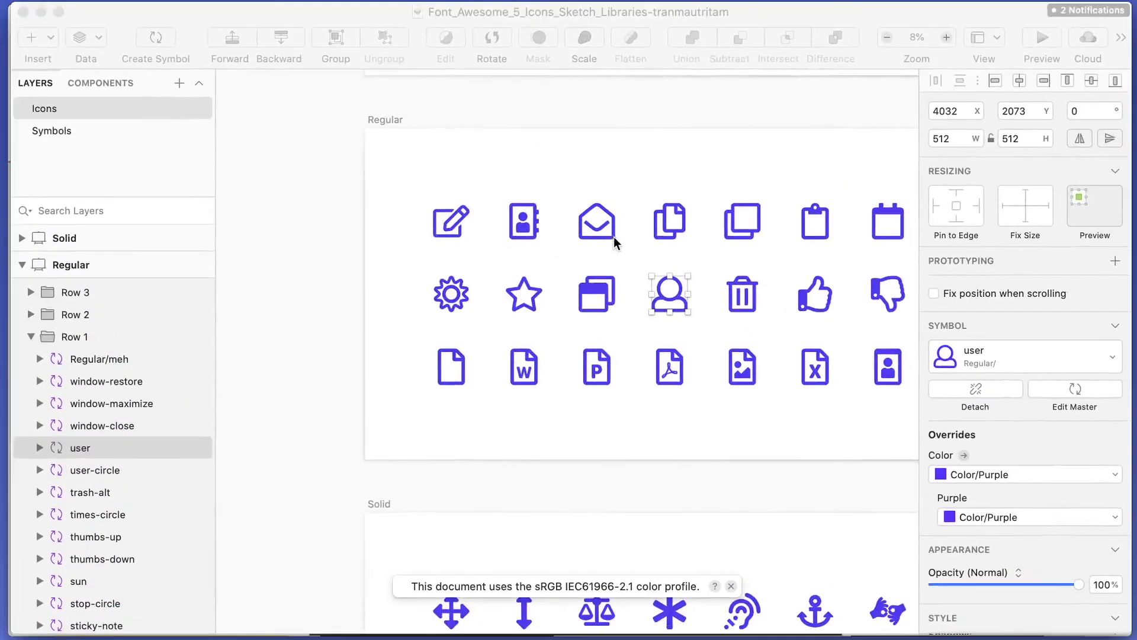
scroll(583, 265, "right", 15)
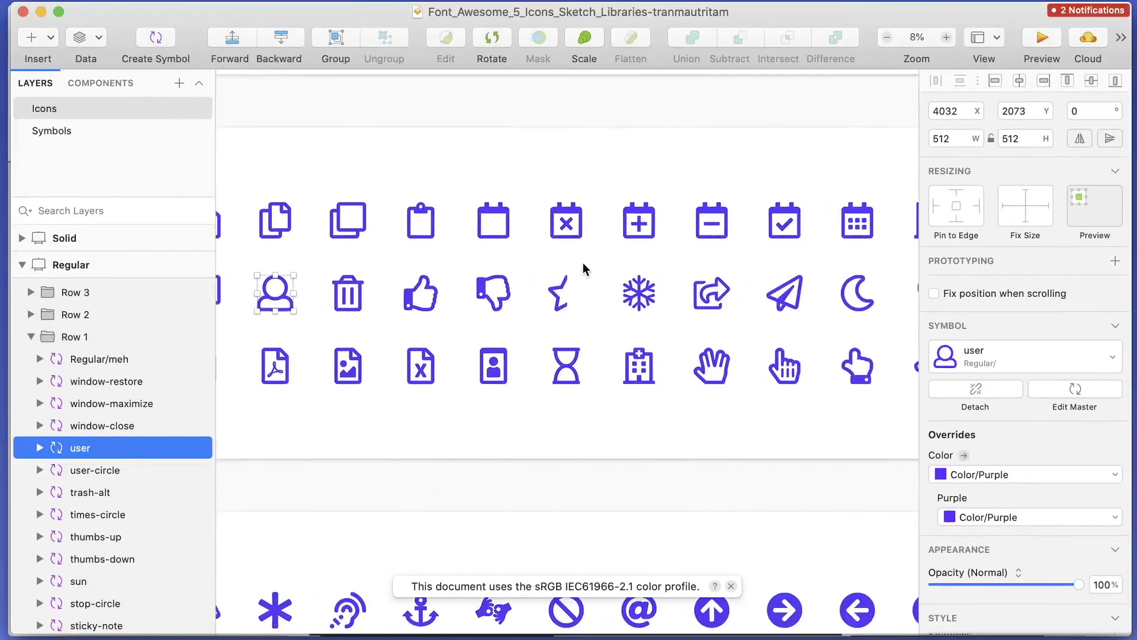
scroll(583, 267, "right", 2)
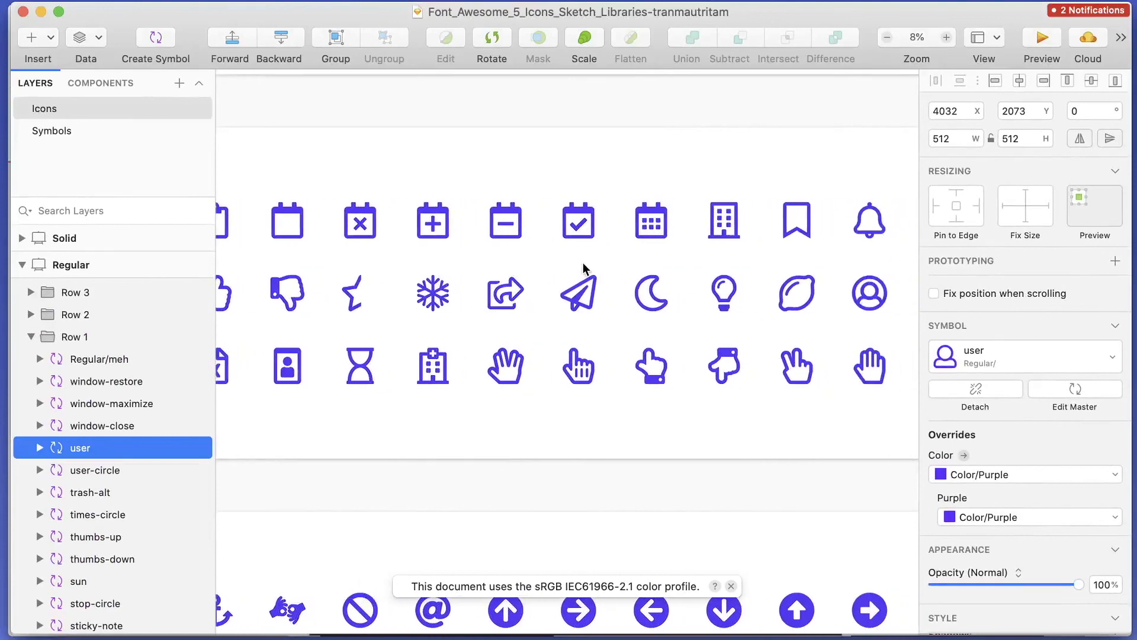
left_click(660, 220)
double_click(657, 222)
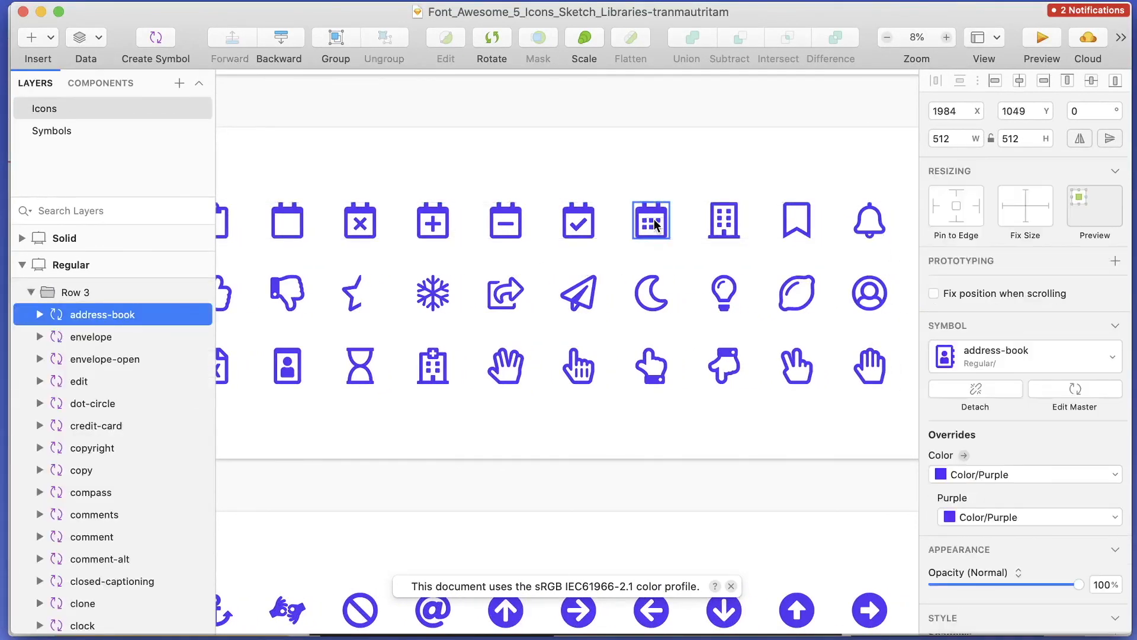
key("ctrl+Up")
left_click(675, 562)
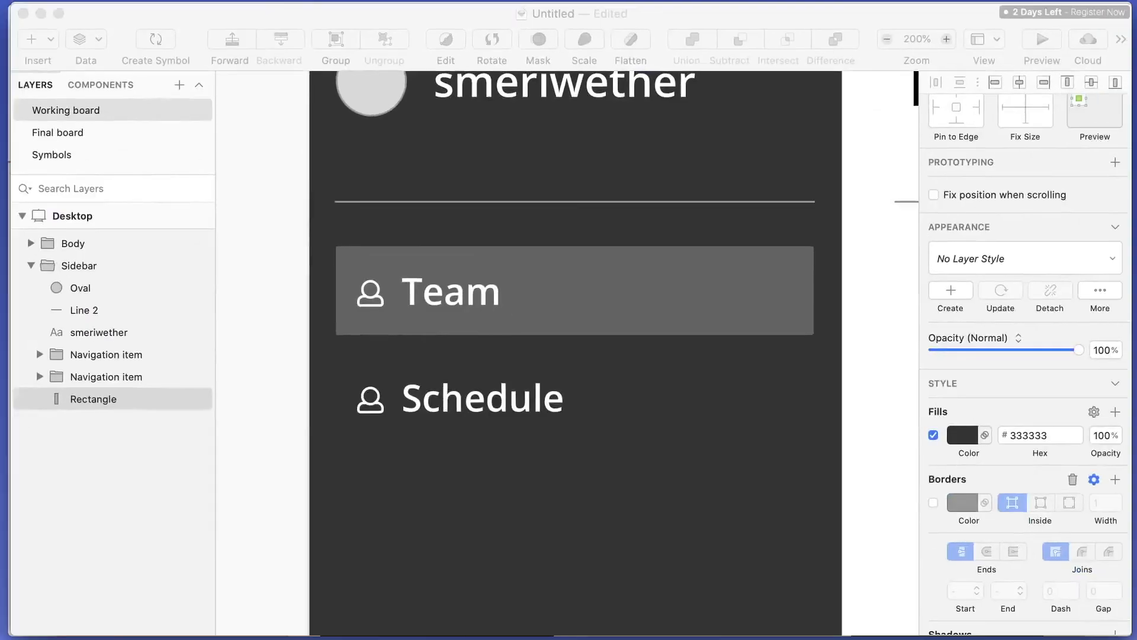
key("super+minus")
key("super+minus")
key("super+v")
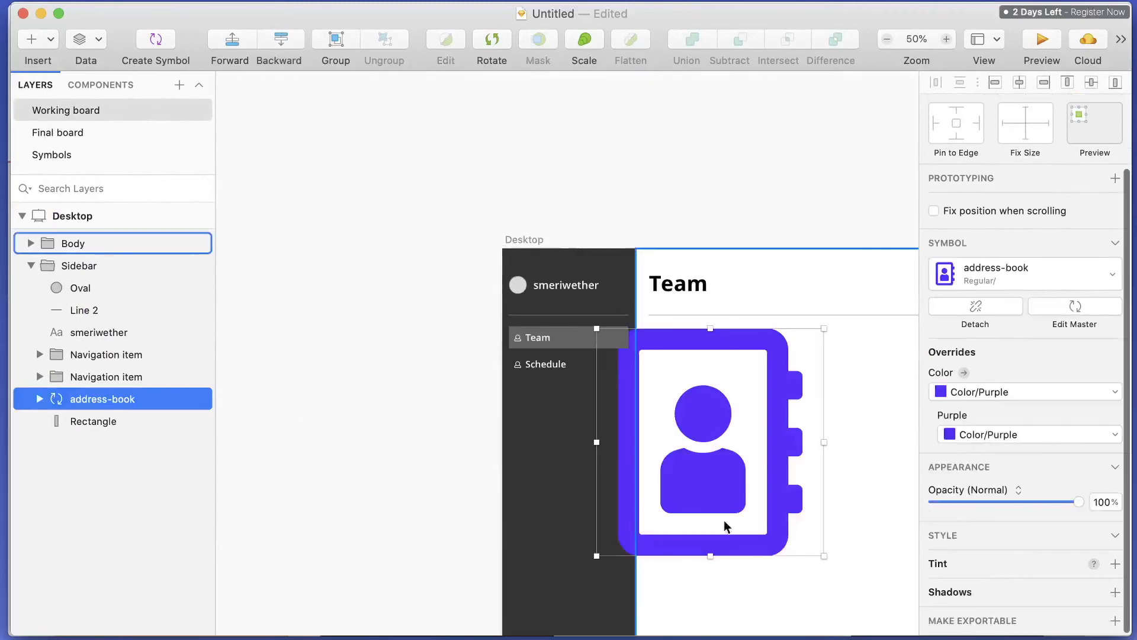
scroll(752, 472, "down", 1)
key("super+z")
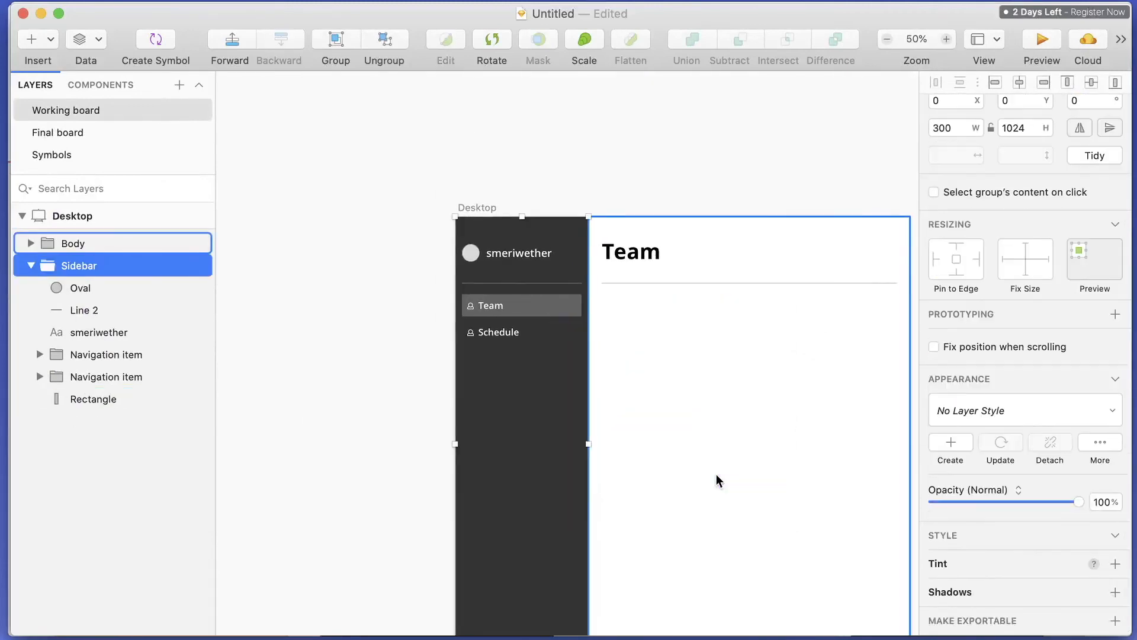
Copy the calendar-alt icon from the Regular artboard of the Font Awesome icons document and paste it into the Working board.
key("ctrl+Up")
left_click(757, 265)
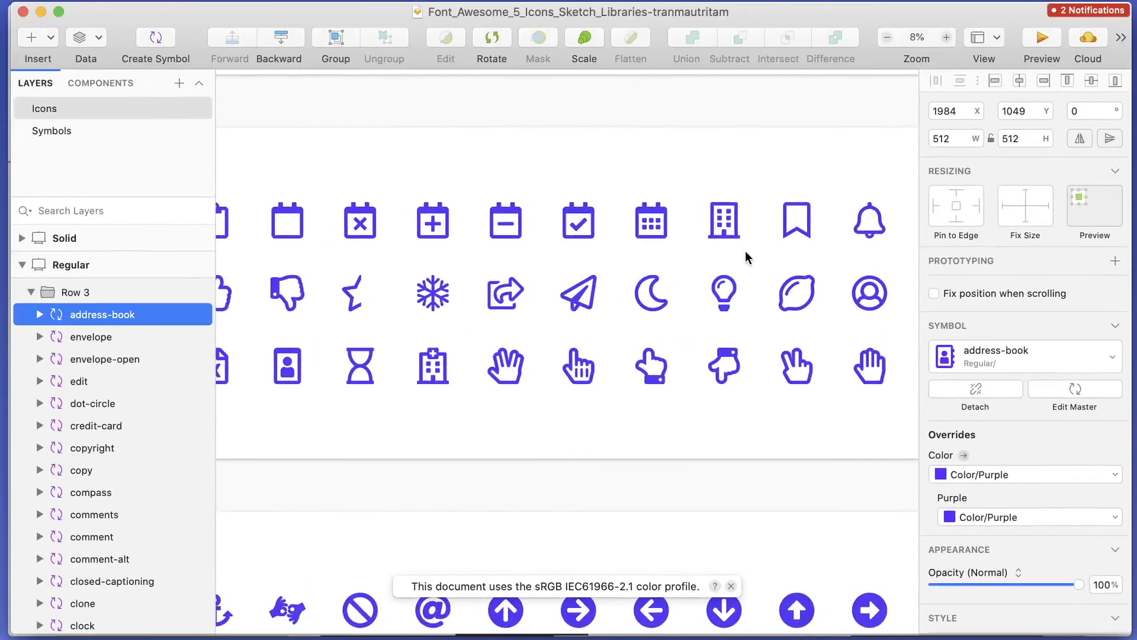
left_click(652, 213)
key("ctrl+Up")
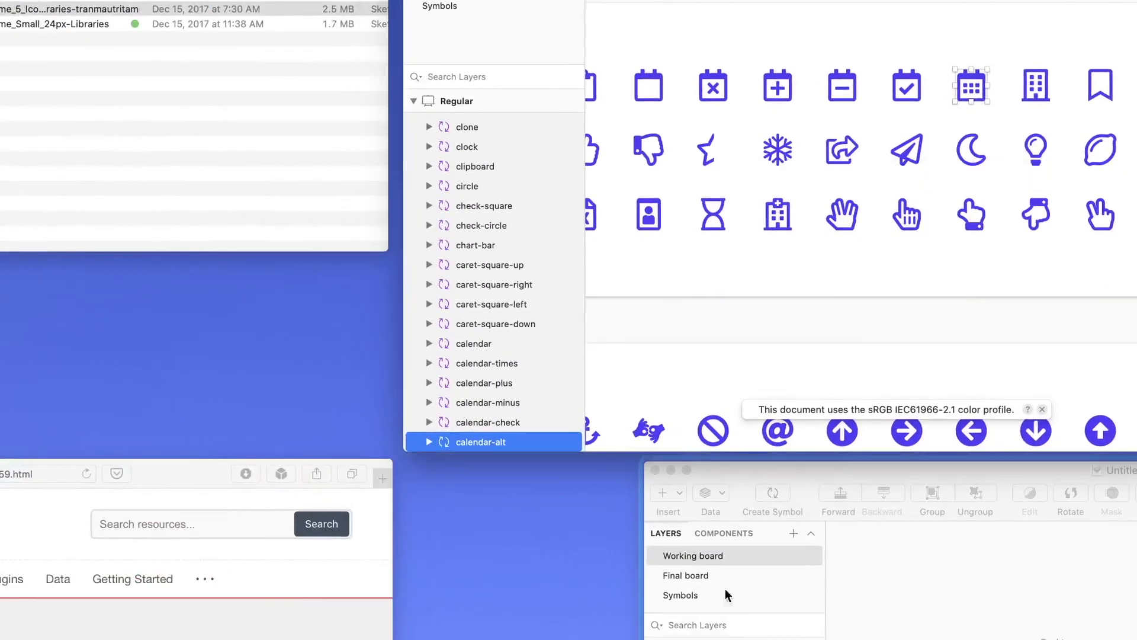
left_click(725, 588)
key("super+v")
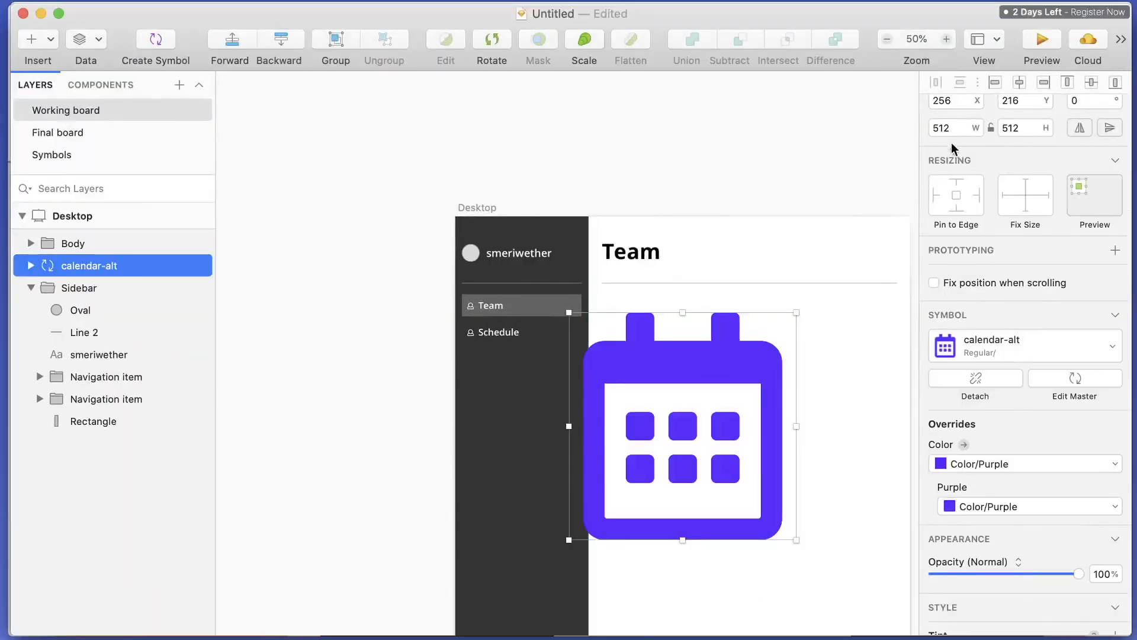
Resize the calendar-alt icon to 15 by 15 and set its Color override to White.
type("15")
key("Tab")
key("Return")
left_click(1055, 349)
left_click(972, 310)
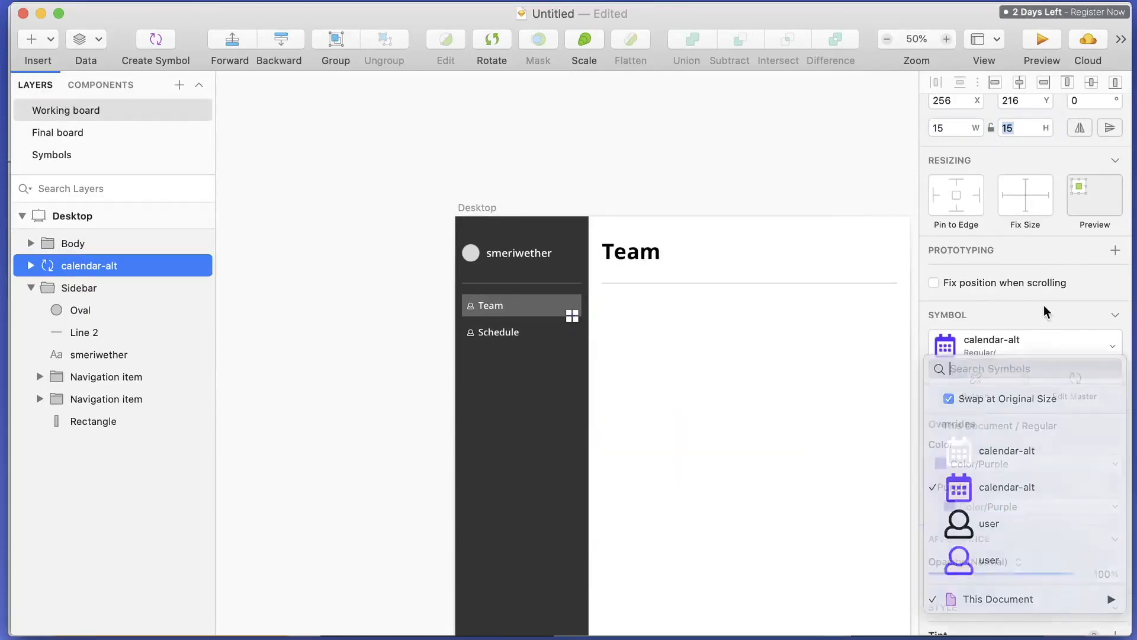
left_click(1000, 467)
left_click(1001, 619)
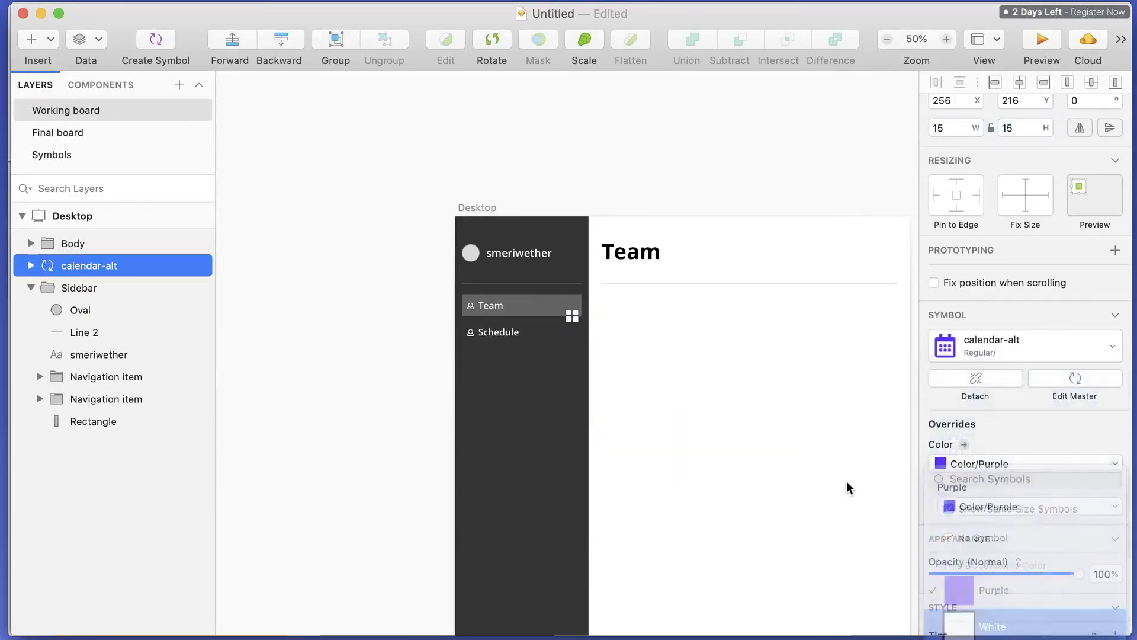
Move the calendar-alt icon onto the user icon beside the Schedule text.
key("super+0")
key("super+plus")
scroll(636, 334, "left", 5)
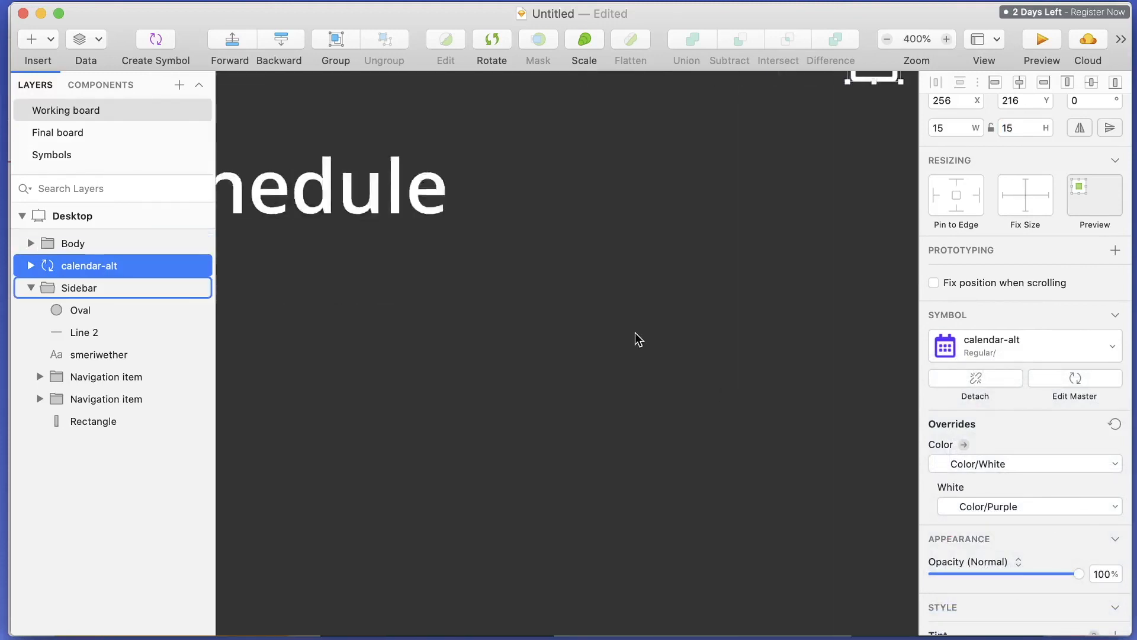
scroll(637, 334, "up", 3)
scroll(636, 334, "right", 4)
left_click_drag(736, 209, 345, 433)
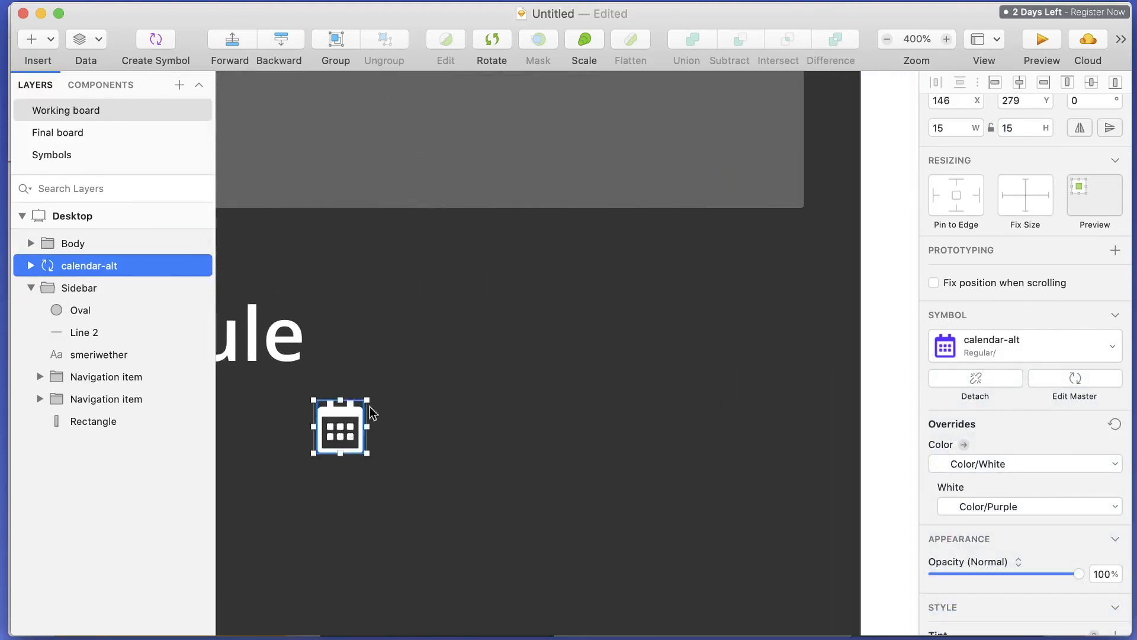
scroll(462, 363, "left", 10)
scroll(463, 363, "right", 5)
double_click(386, 350)
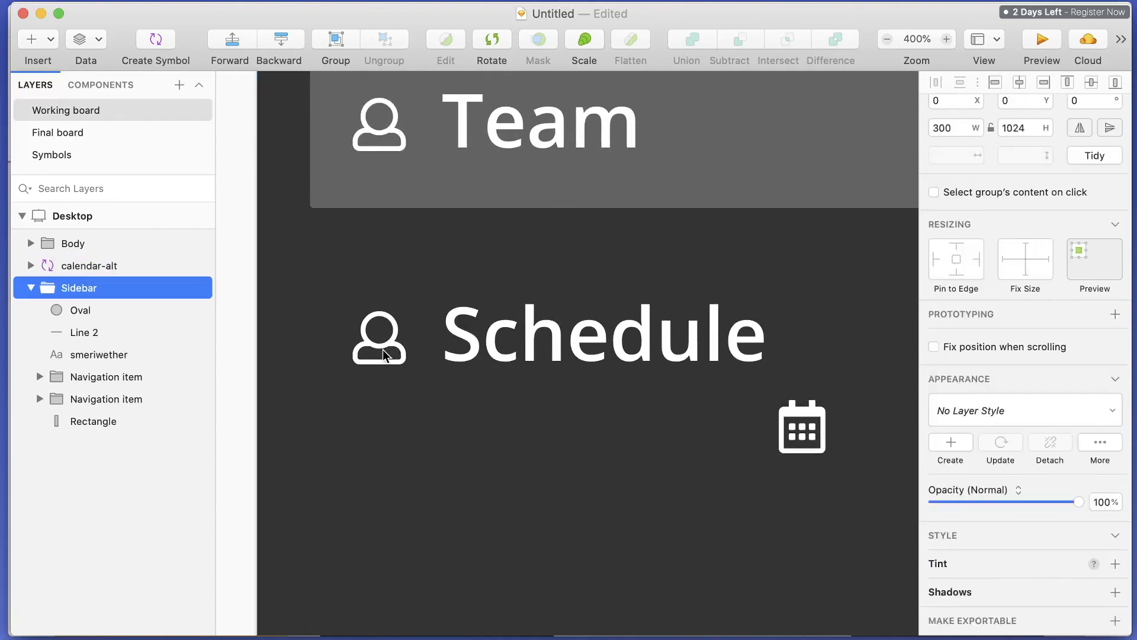
left_click_drag(800, 444, 396, 364)
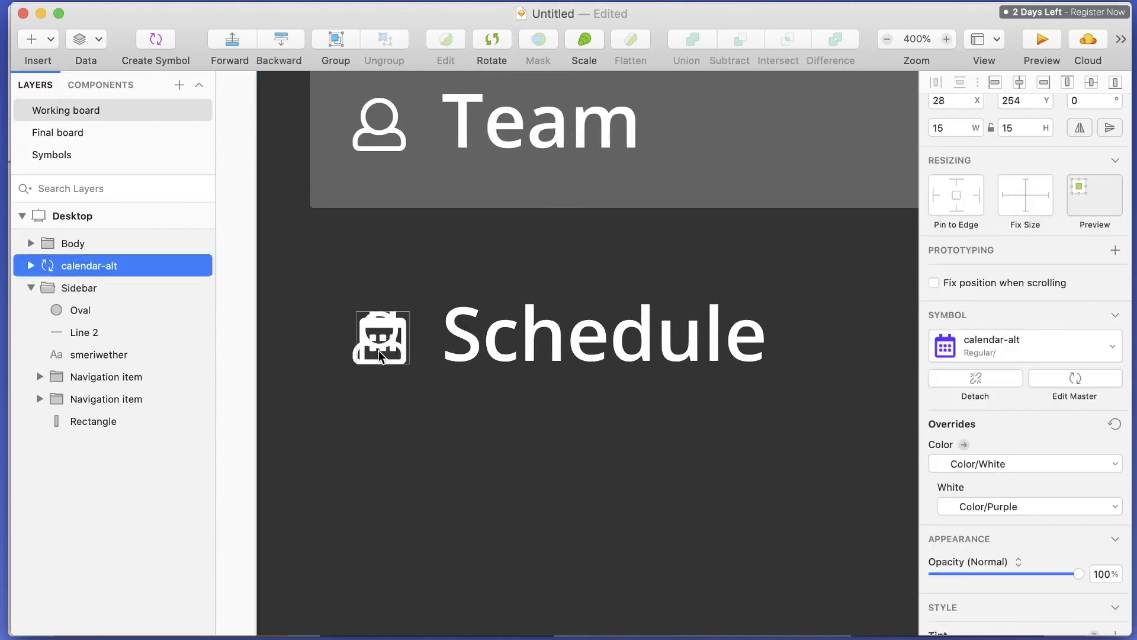
Move the calendar-alt layer into the Schedule item's Navigation item group and delete the user icon there.
left_click(66, 375)
left_click(39, 375)
left_click_drag(79, 266, 86, 422)
left_click_drag(86, 380, 98, 409)
left_click(91, 422)
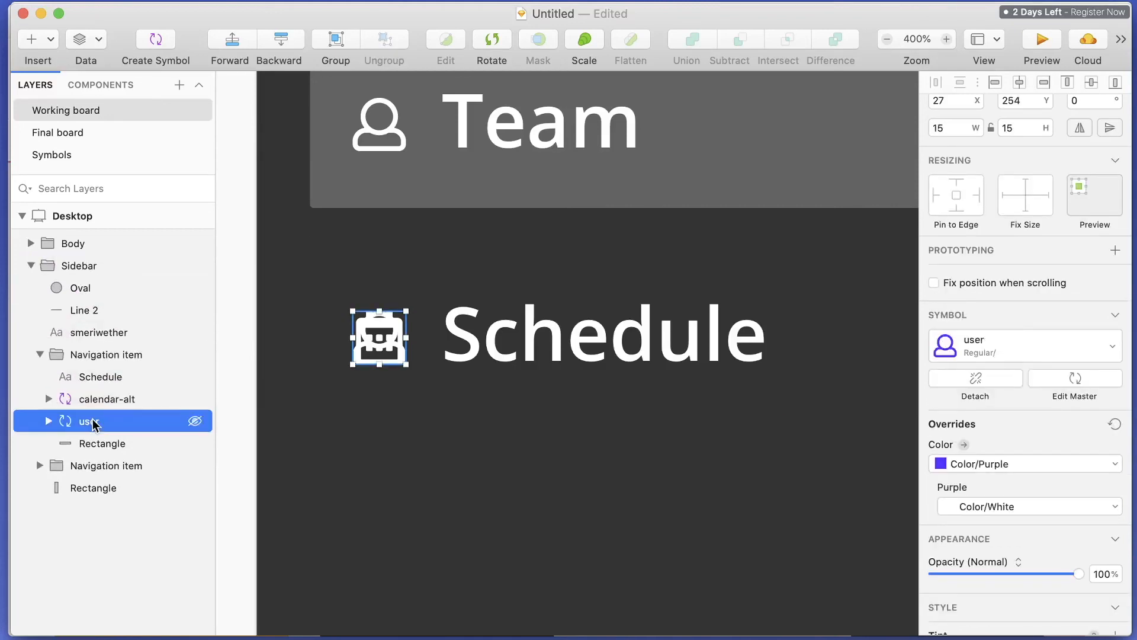
key("Delete")
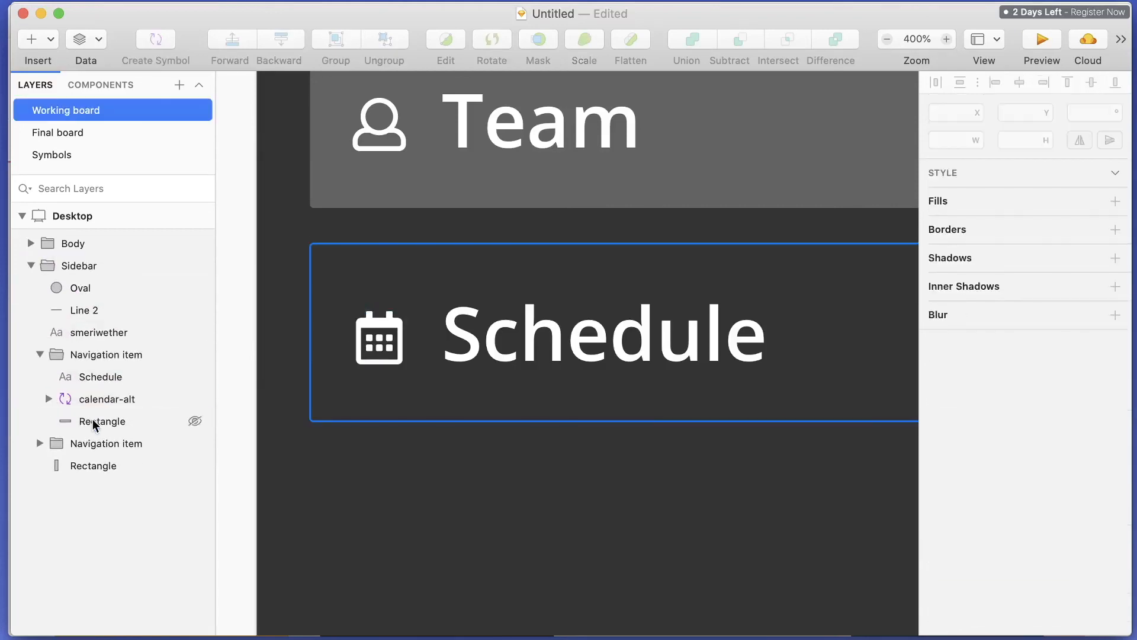
Move the calendar icon up slightly to Y 253 so it sits vertically centred in the Schedule item.
left_click(382, 363)
left_click(380, 358)
double_click(379, 350)
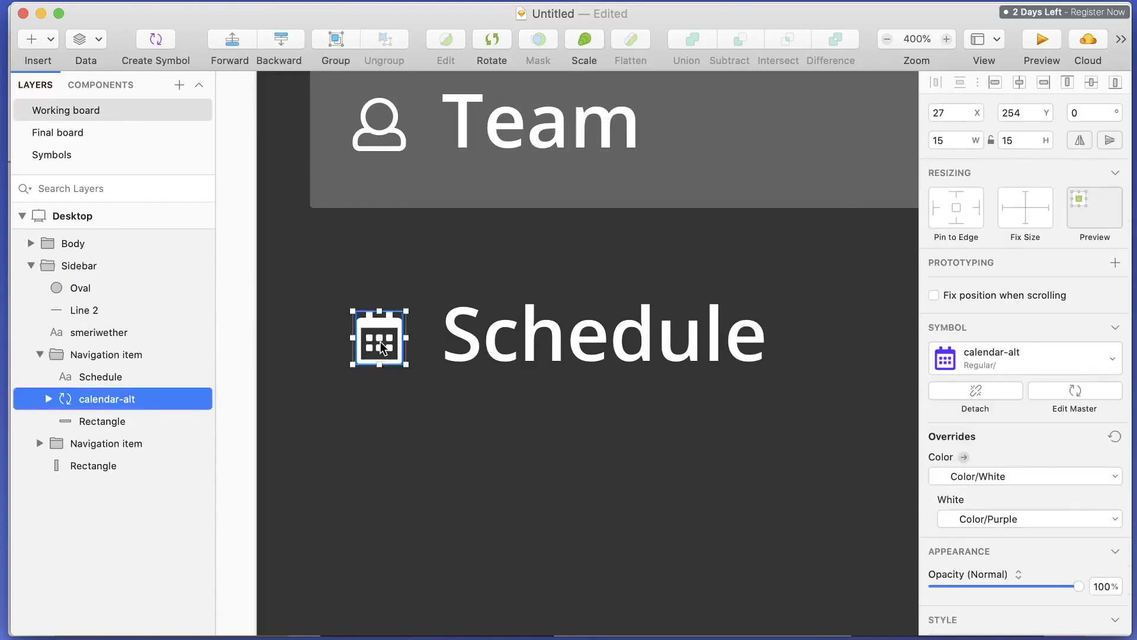
left_click_drag(379, 345, 381, 338)
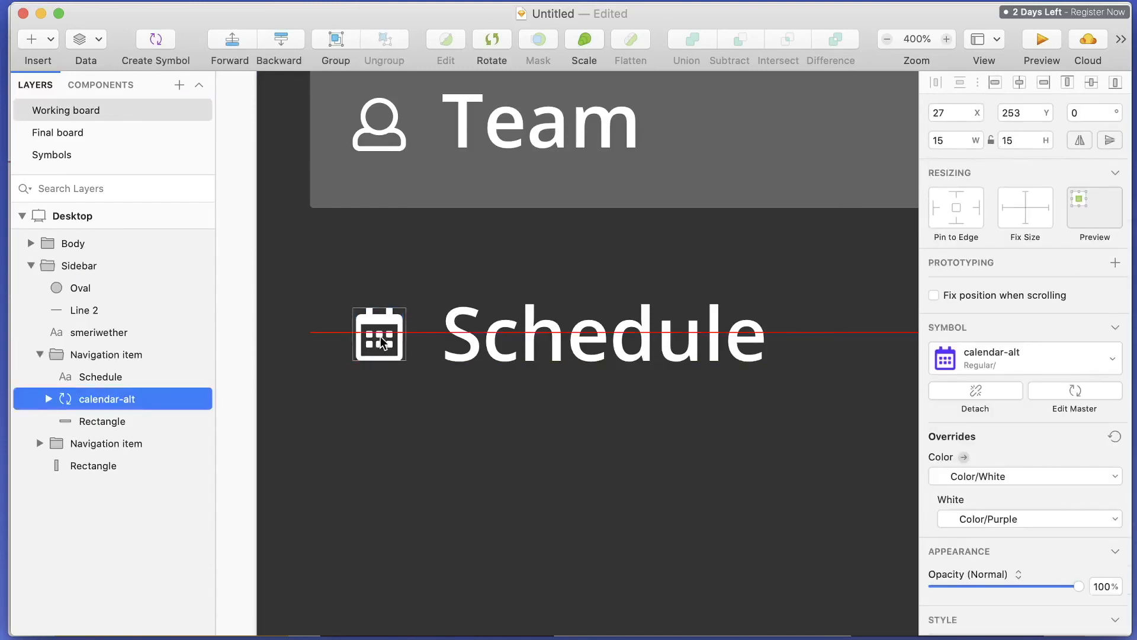
left_click(454, 485)
Add the text "ACME Company" in the lower part of the sidebar.
key("super+0")
scroll(454, 485, "right", 3)
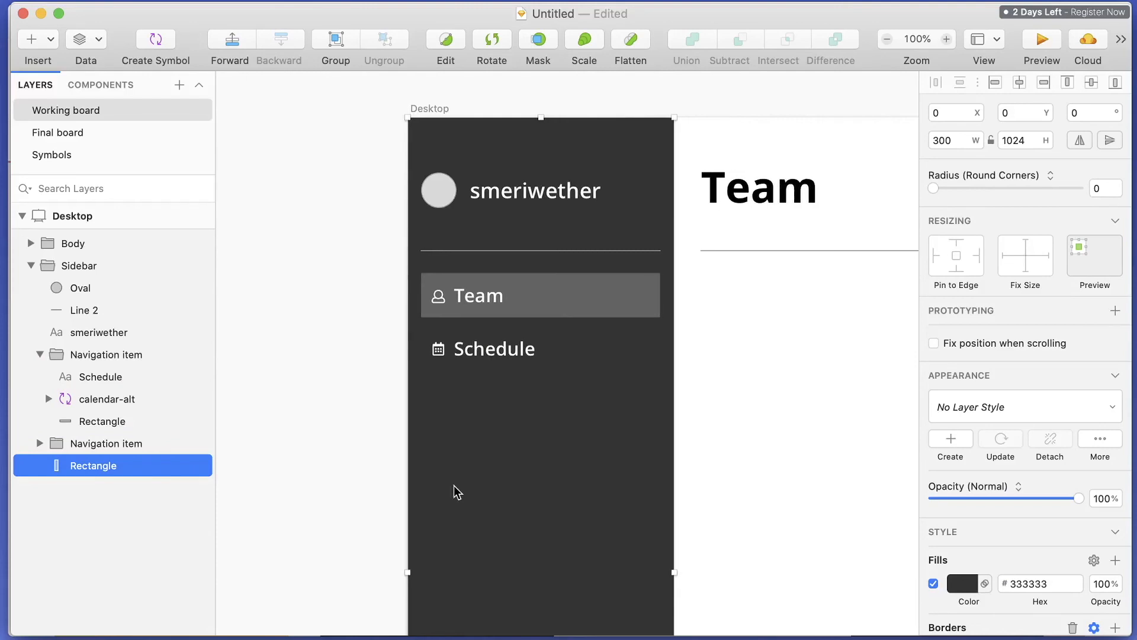
key("super+minus")
scroll(453, 486, "right", 4)
scroll(454, 485, "down", 3)
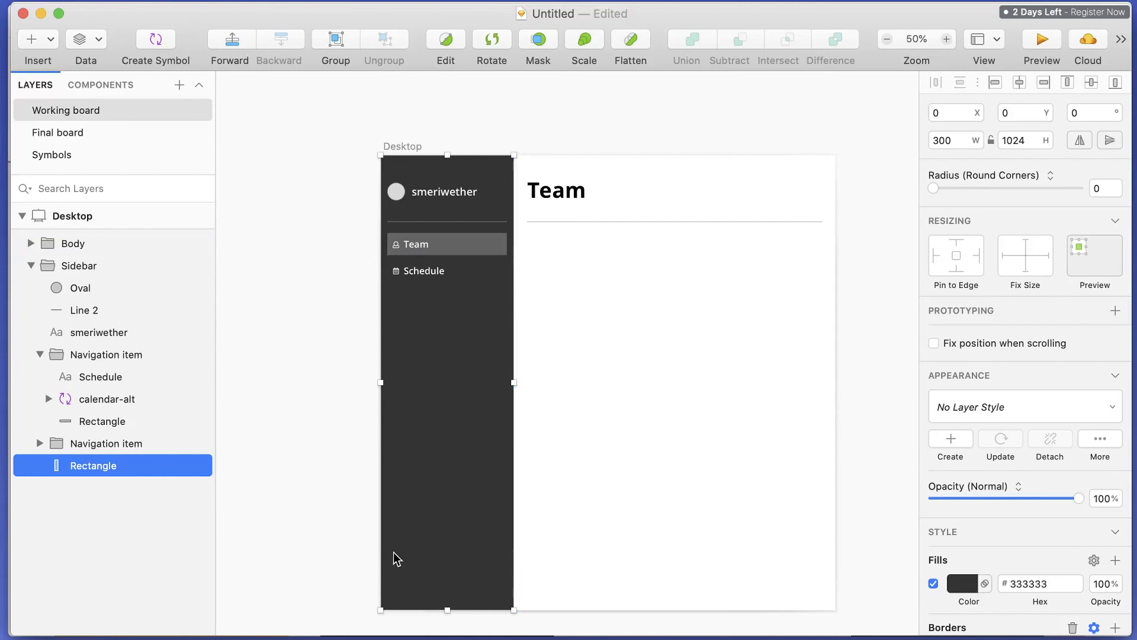
left_click(315, 471)
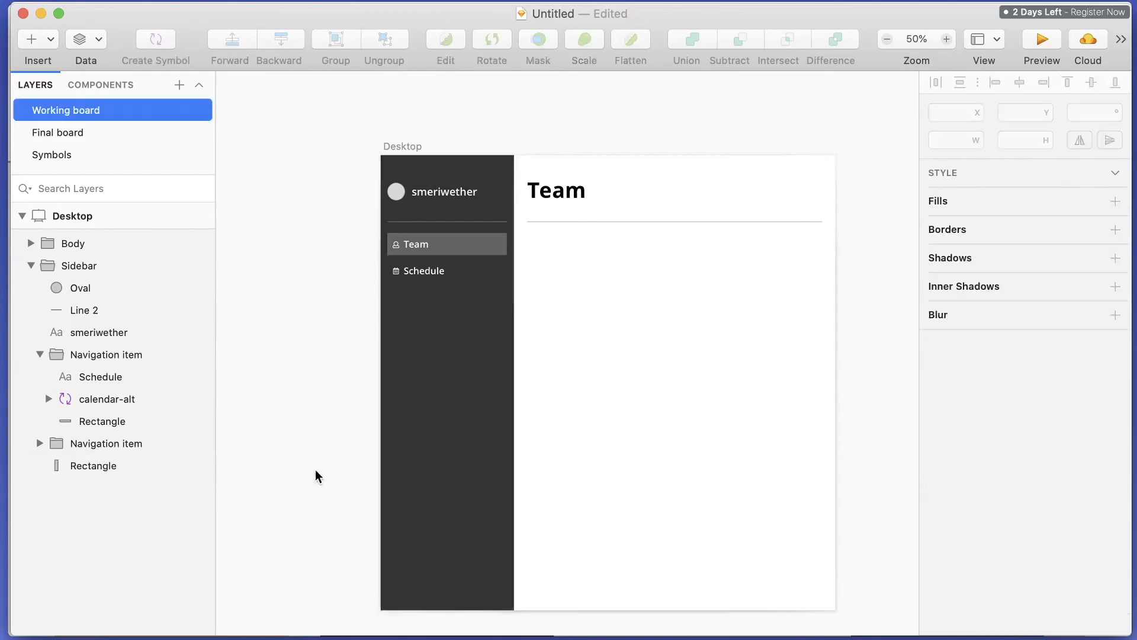
left_click(21, 49)
left_click(94, 135)
left_click(435, 515)
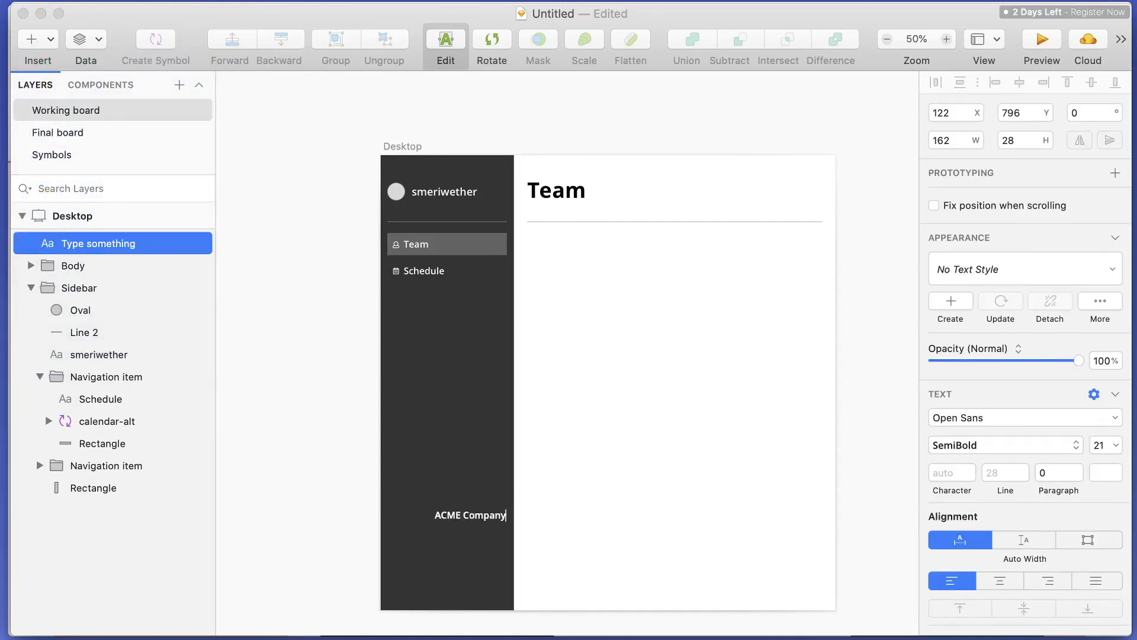
Set the ACME Company text's font size to 36 and move the text farther down and left in the sidebar.
left_click(1110, 447)
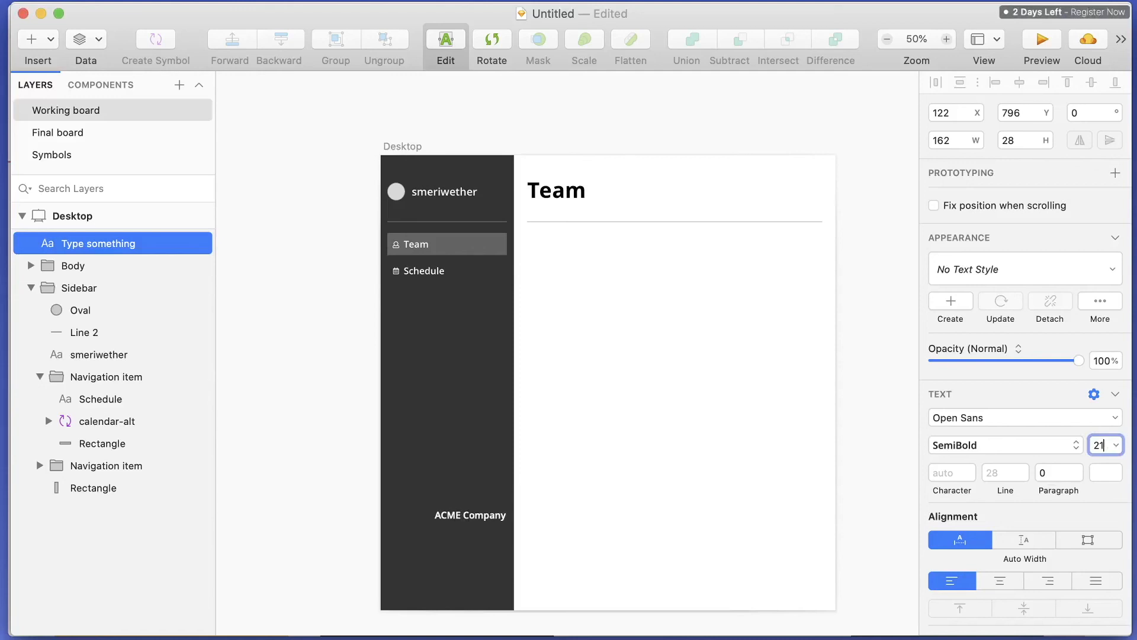
left_click(1117, 443)
left_click(714, 588)
double_click(477, 521)
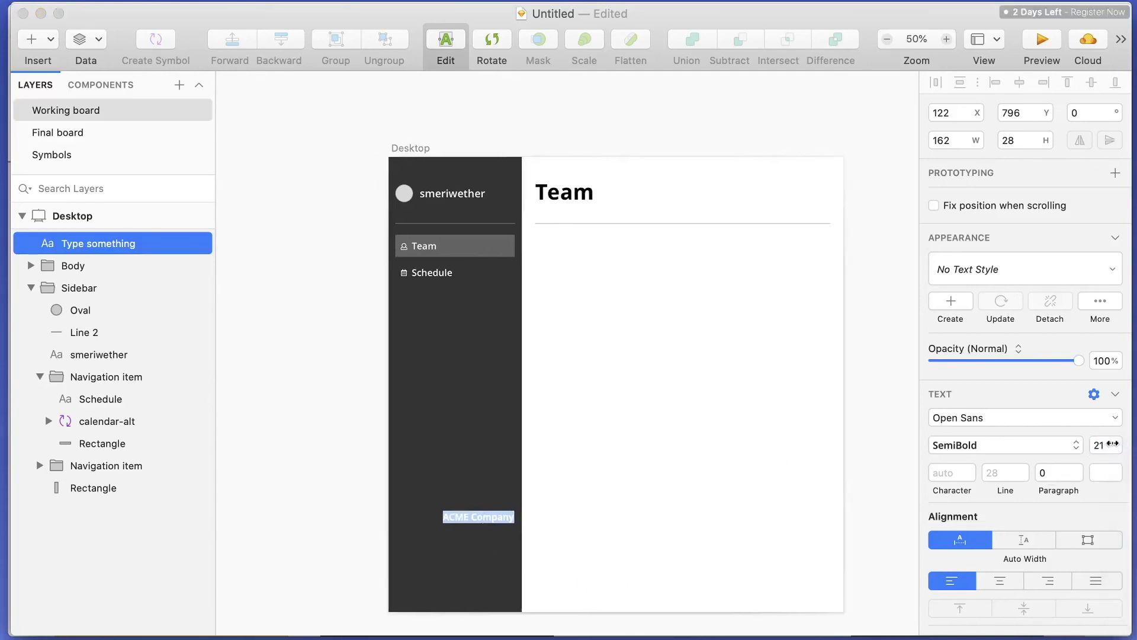
left_click(1112, 445)
left_click(1116, 444)
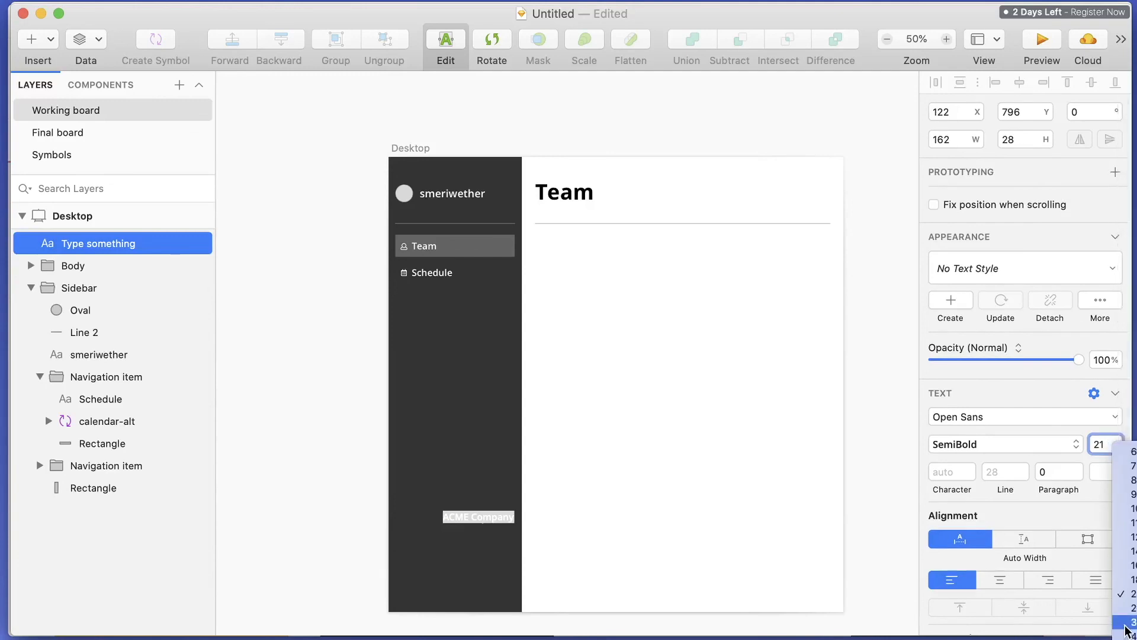
left_click(1125, 623)
left_click_drag(505, 516, 467, 559)
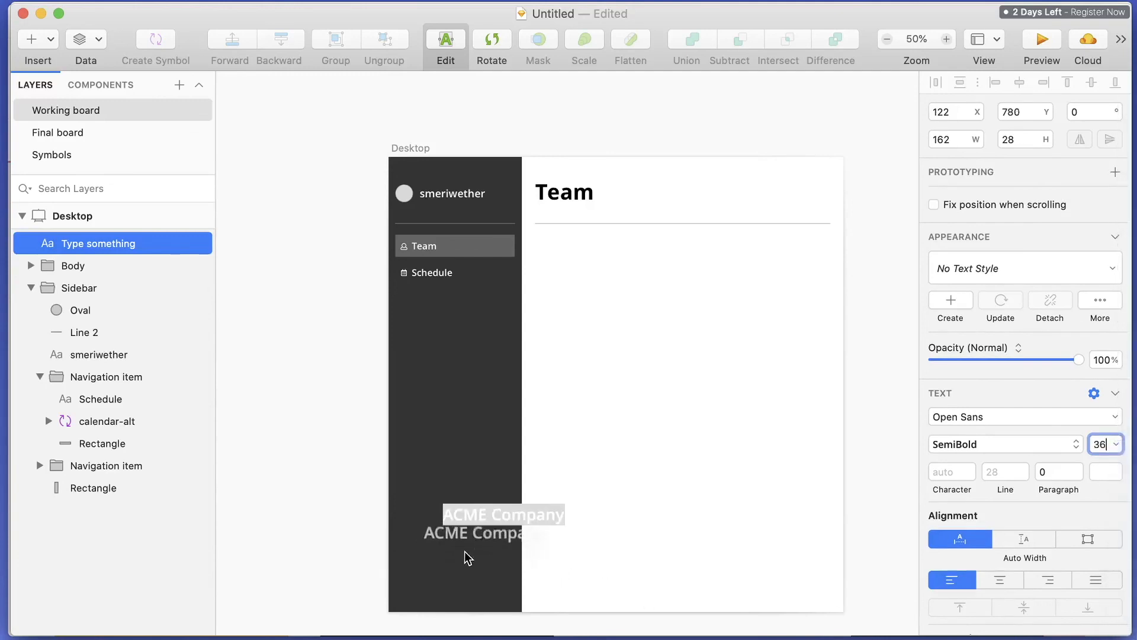
Move the ACME Company text to about X 26, Y 858 and place its layer at the top of the Sidebar group.
left_click(467, 512)
left_click(461, 487)
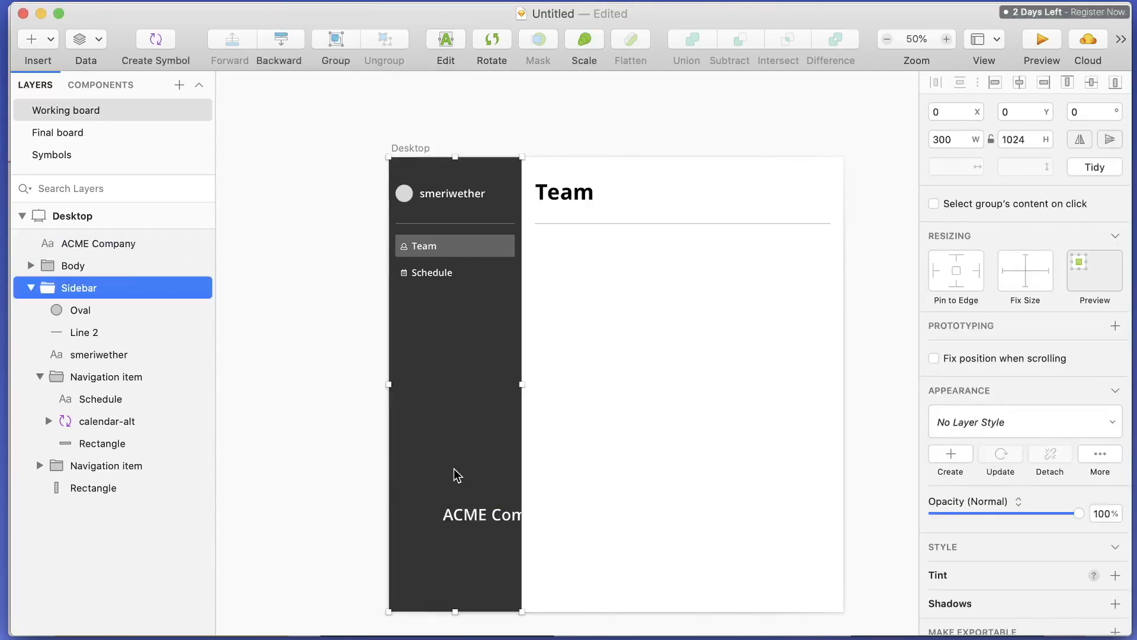
left_click_drag(472, 516, 430, 552)
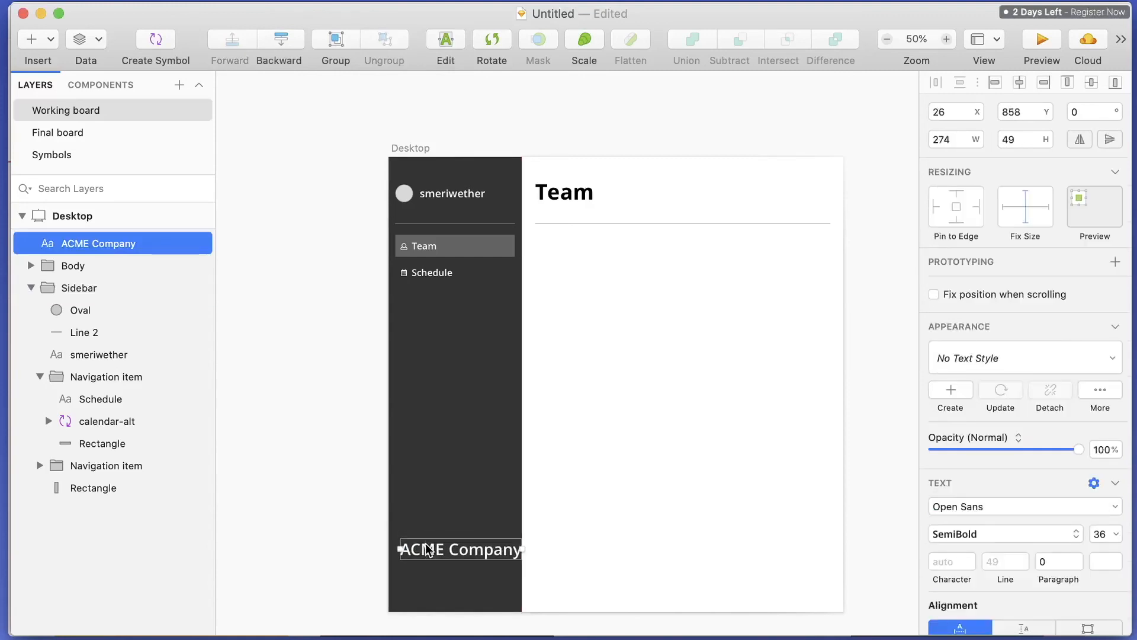
left_click_drag(89, 244, 93, 305)
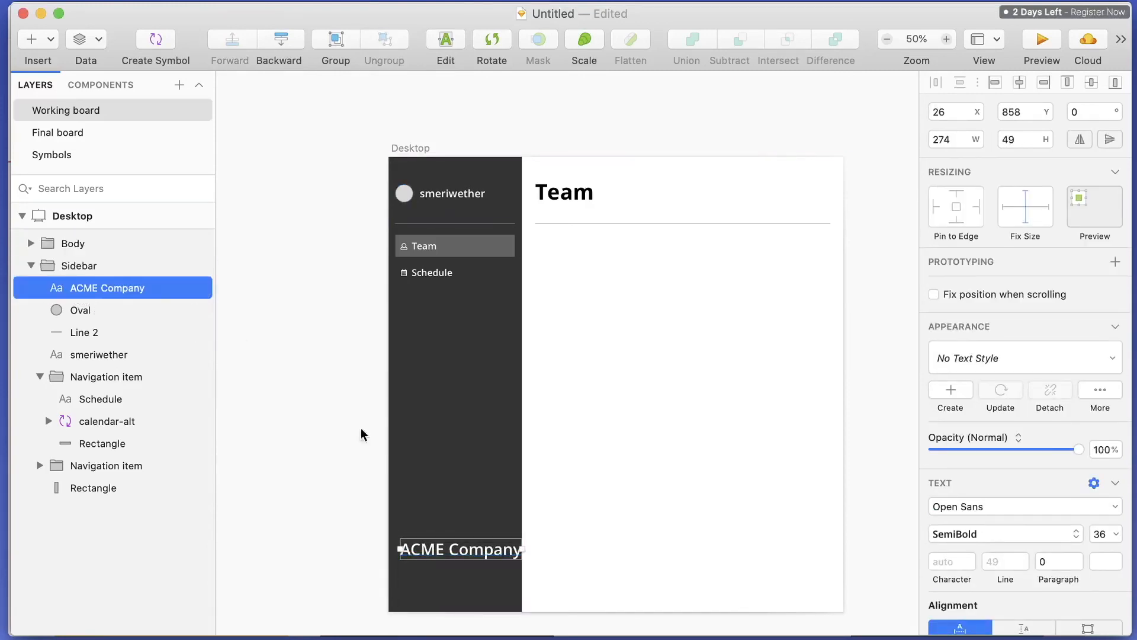
Move the ACME Company text to about X 13 and reduce its font size to 28.
left_click_drag(457, 560, 436, 560)
double_click(421, 566)
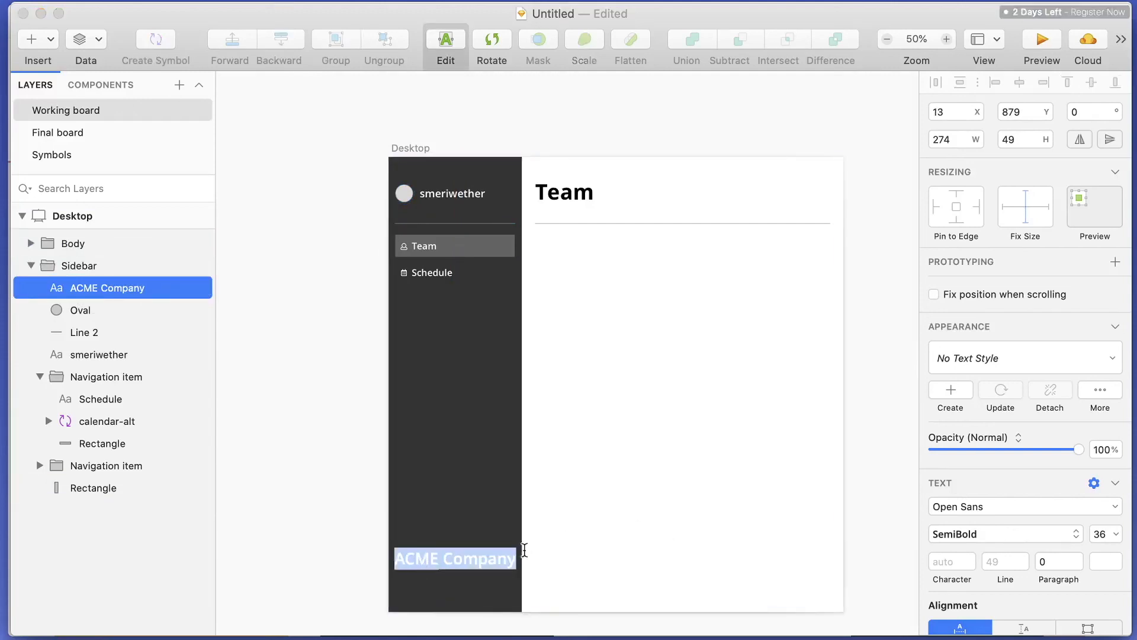
left_click(1115, 537)
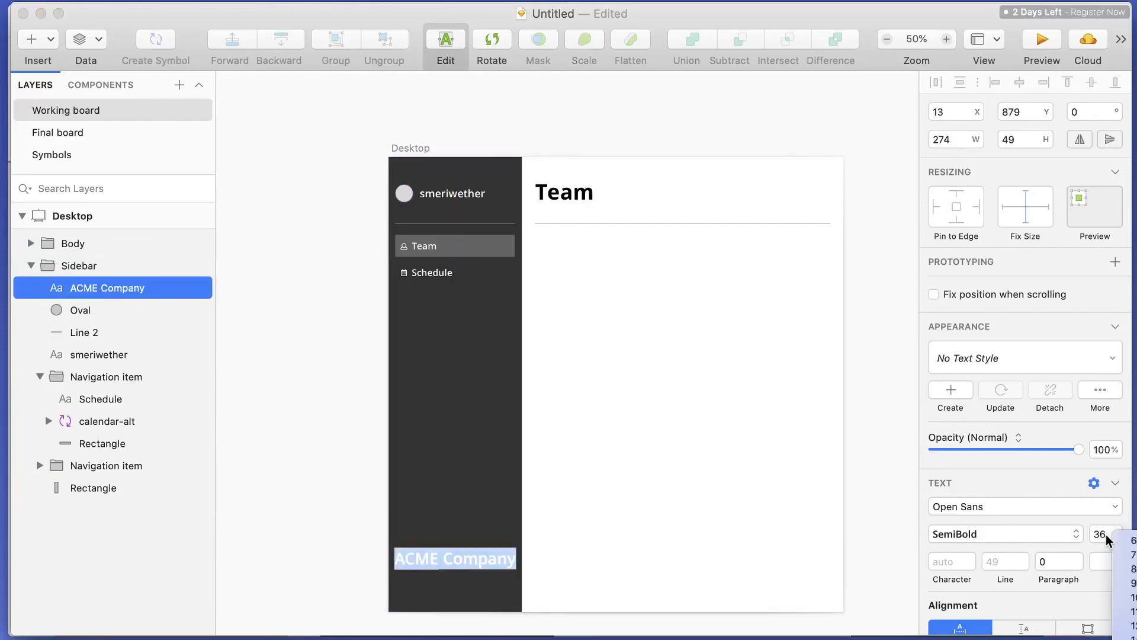
left_click(1099, 535)
type("2")
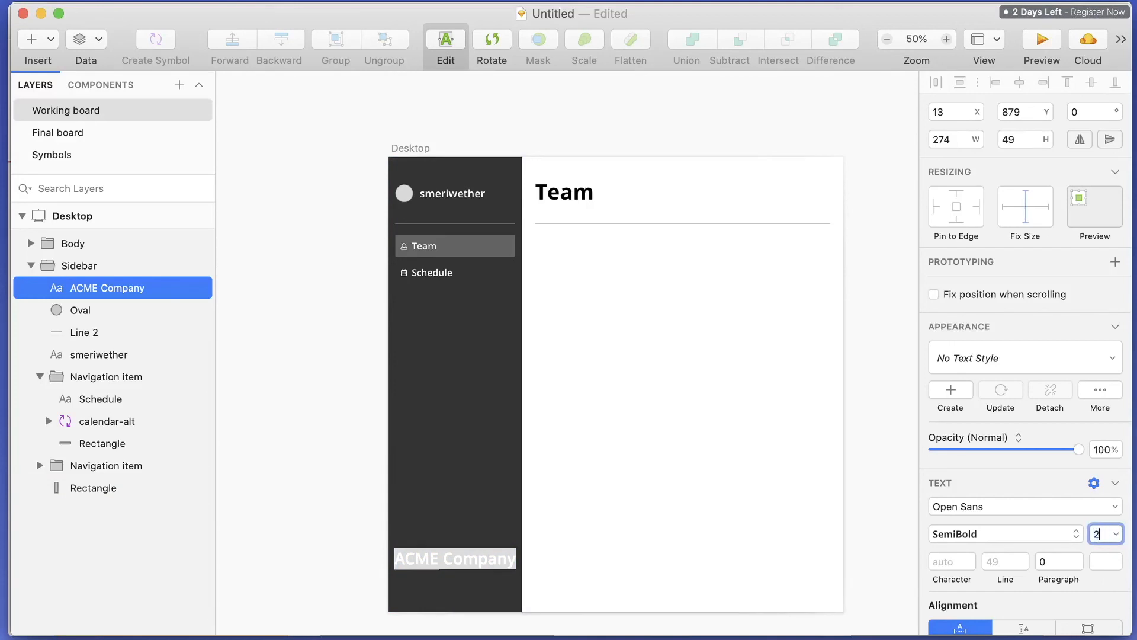
type("8")
key("Return")
key("Escape")
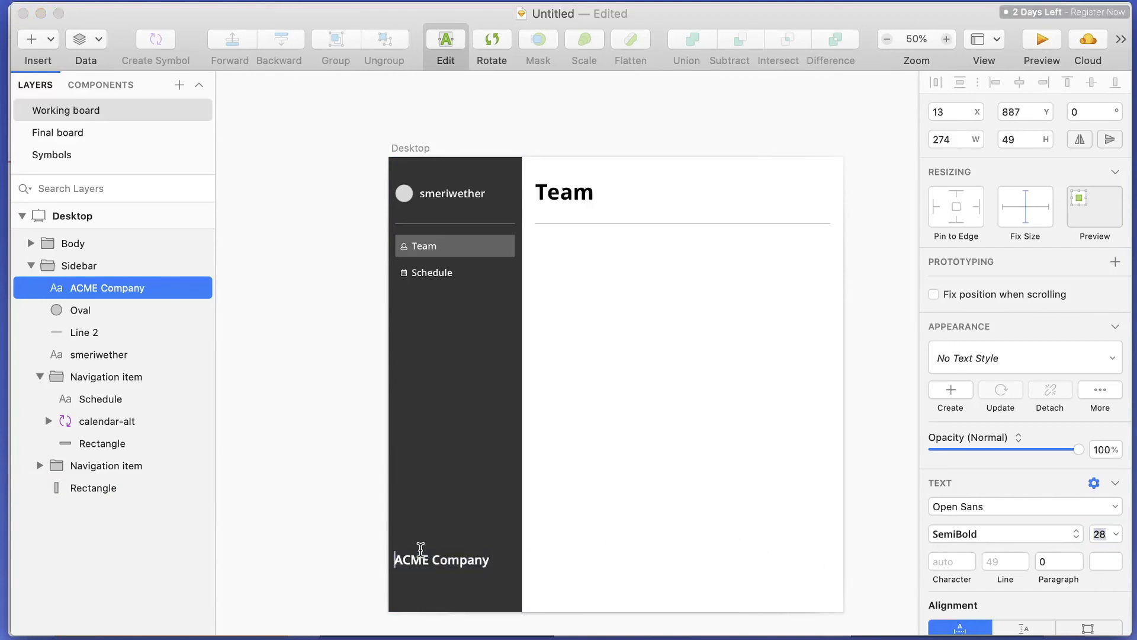
Set the ACME Company text's font weight to Bold.
left_click(373, 533)
left_click(419, 560)
left_click(419, 560)
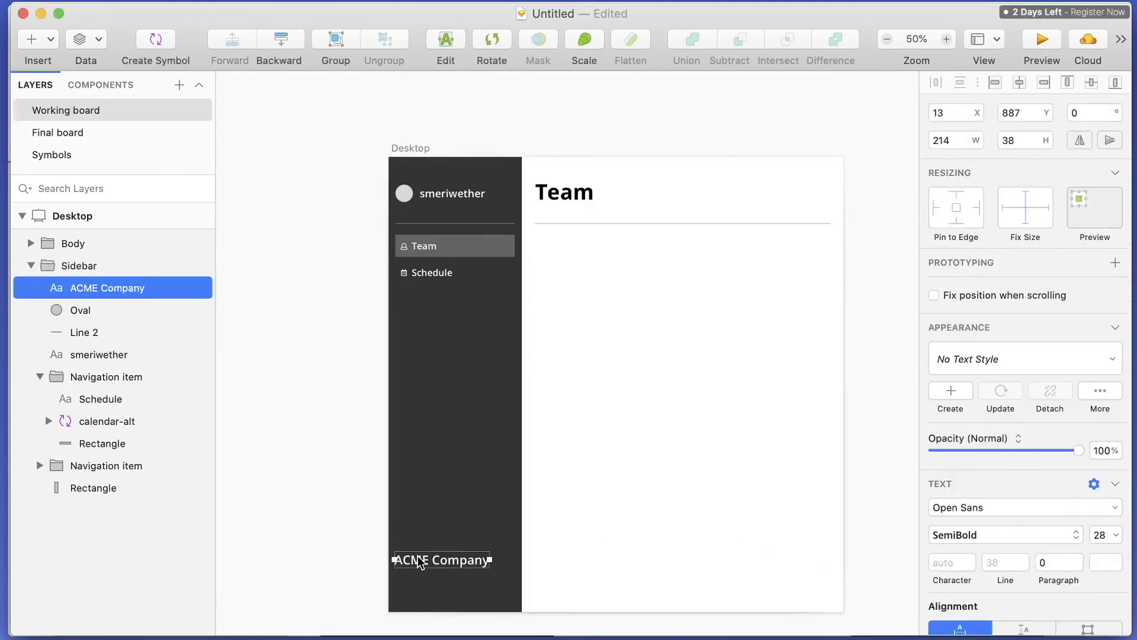
double_click(418, 557)
left_click(1048, 532)
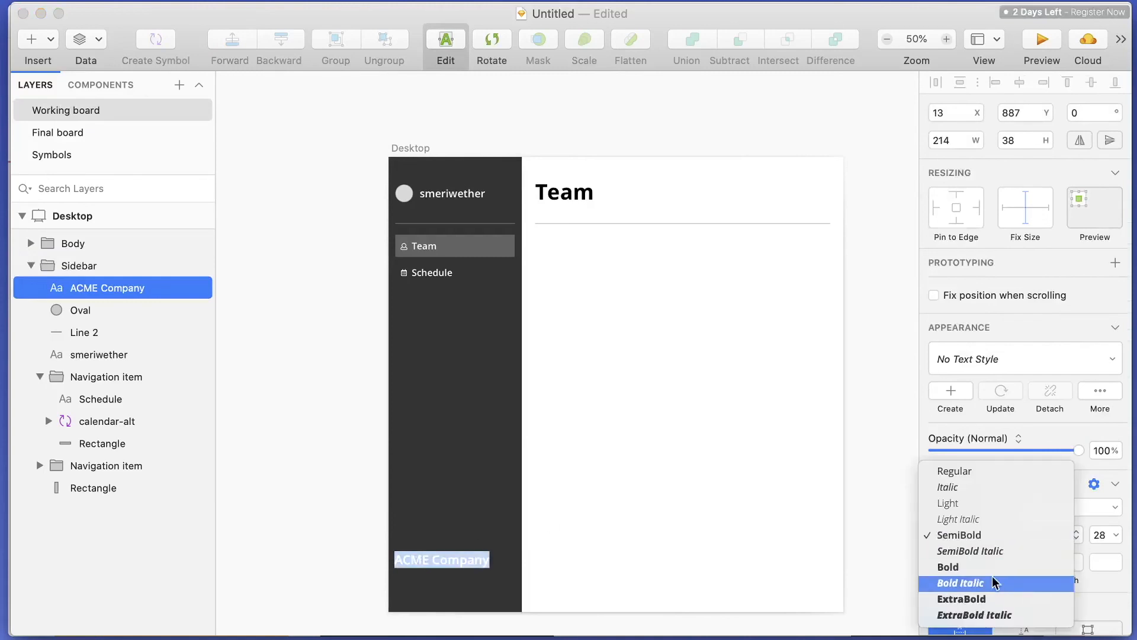
left_click(966, 496)
left_click(523, 536)
Move the ACME Company text to about X 15, Y 871 in the sidebar.
left_click(437, 563)
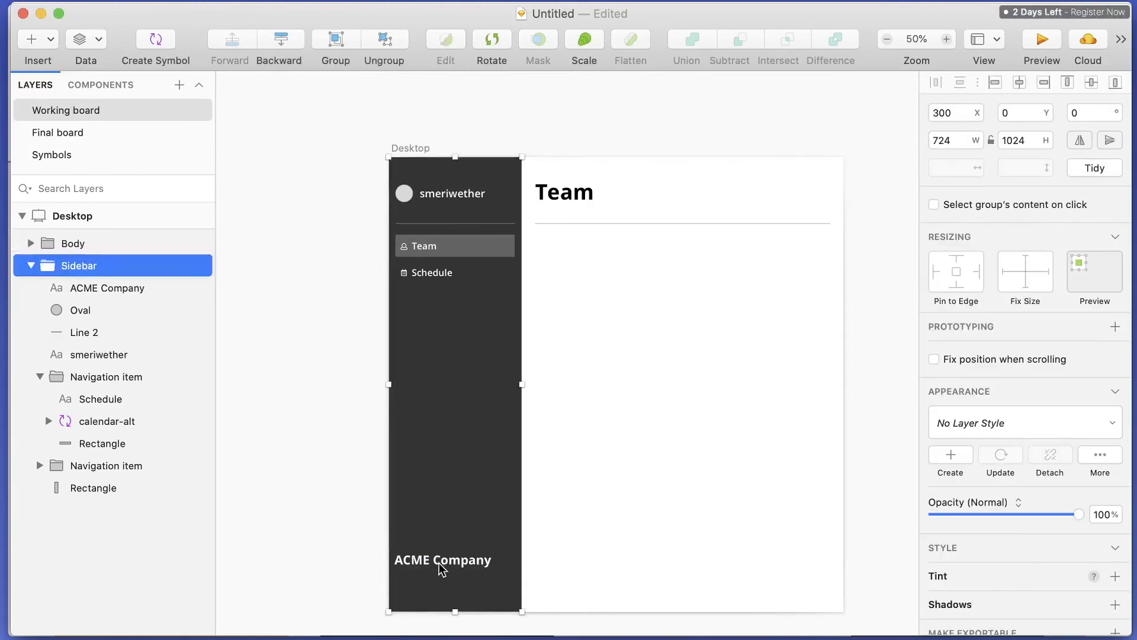
left_click(427, 566)
left_click_drag(426, 566, 396, 550)
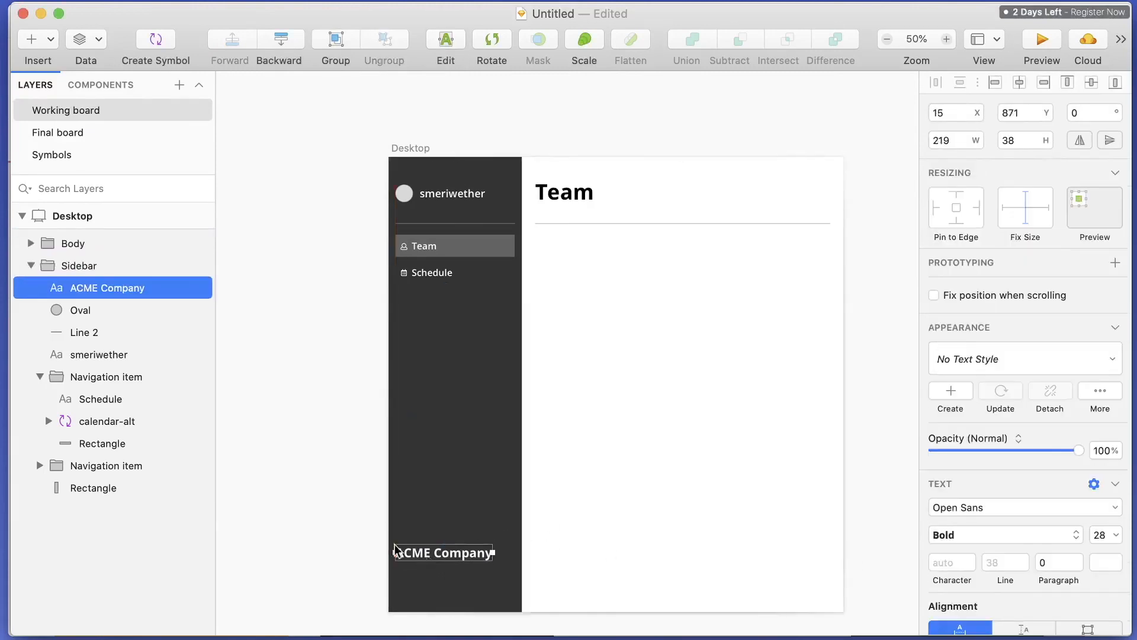
left_click(349, 525)
Add the text "About Us" below ACME Company in the sidebar.
left_click(44, 39)
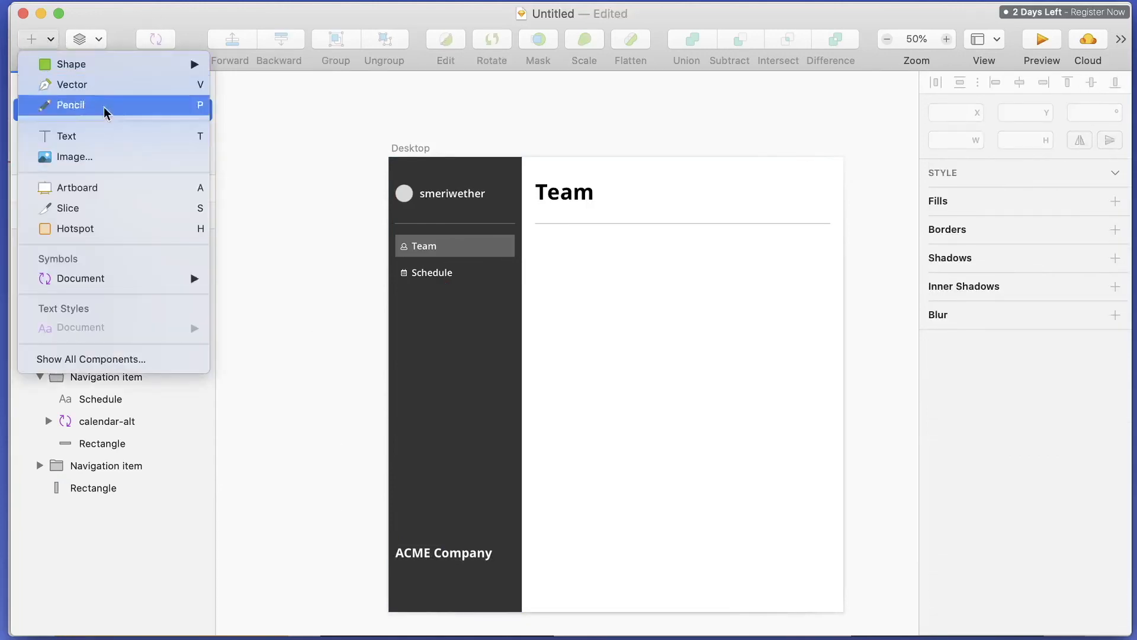
left_click(115, 136)
left_click(414, 585)
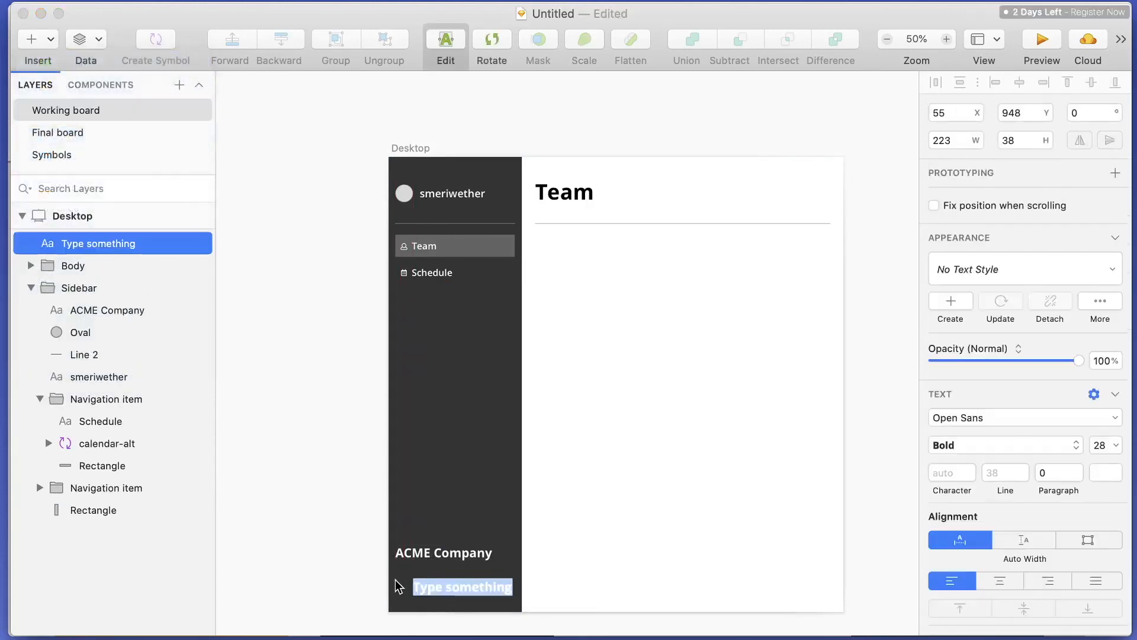
type("About Us")
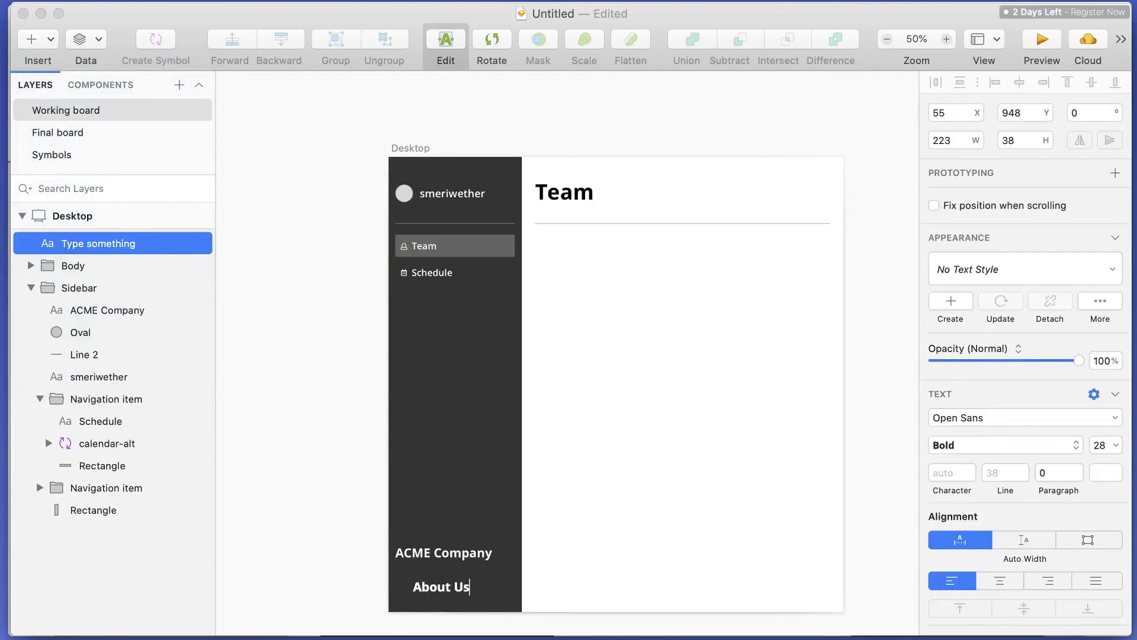
Format the About Us text as Open Sans Regular, size 18, with Underline decoration.
left_click(1116, 445)
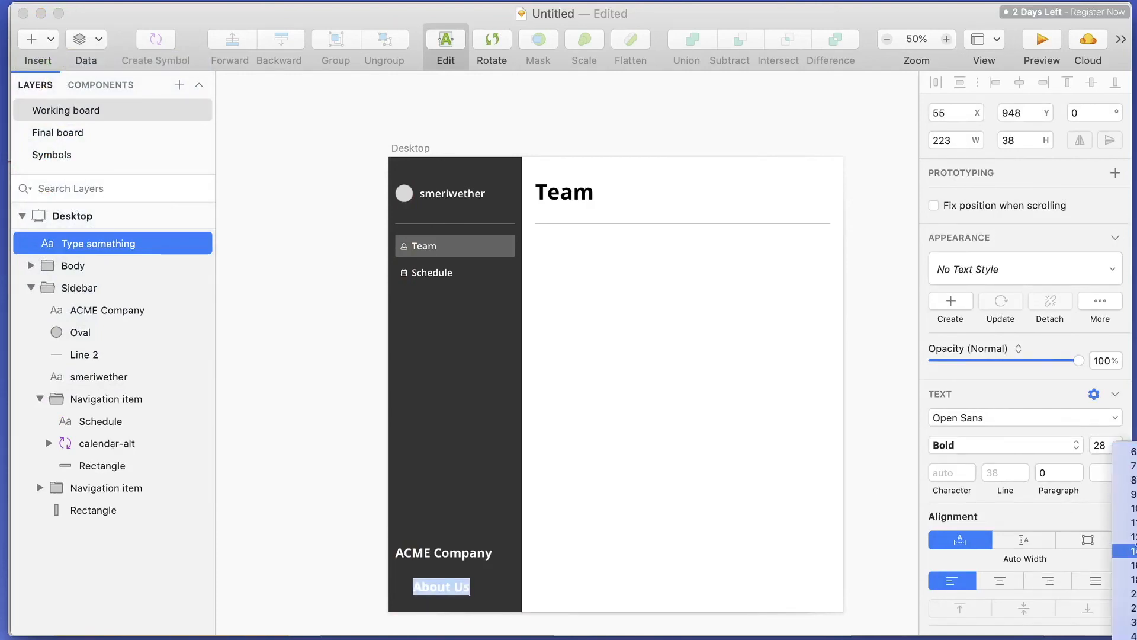
left_click(1129, 579)
scroll(1068, 592, "down", 3)
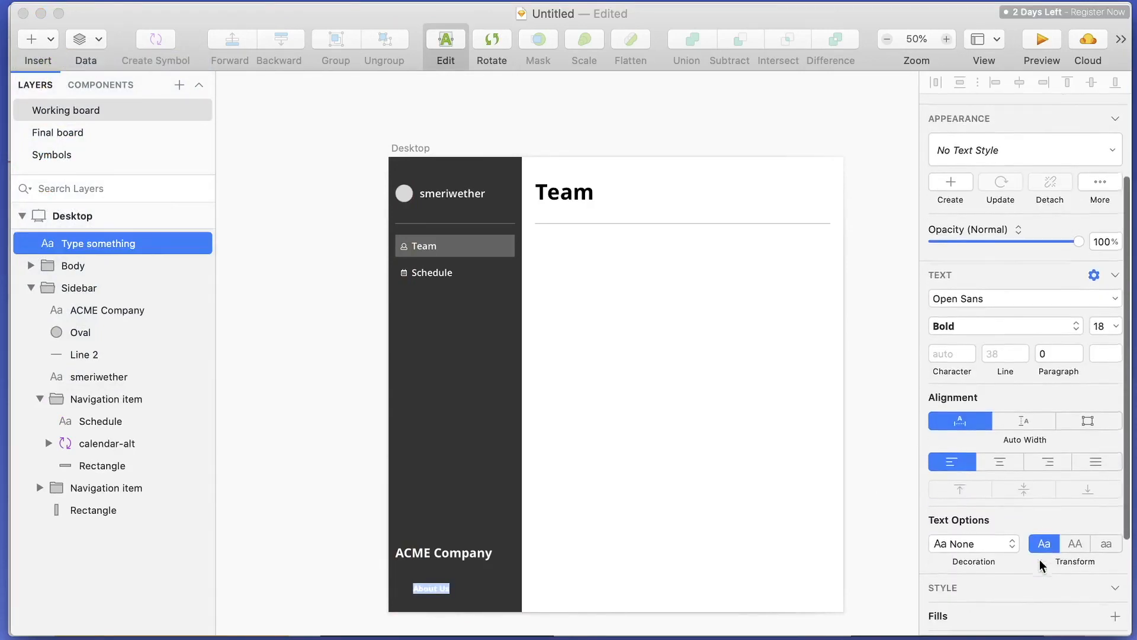
left_click(1001, 540)
left_click(988, 562)
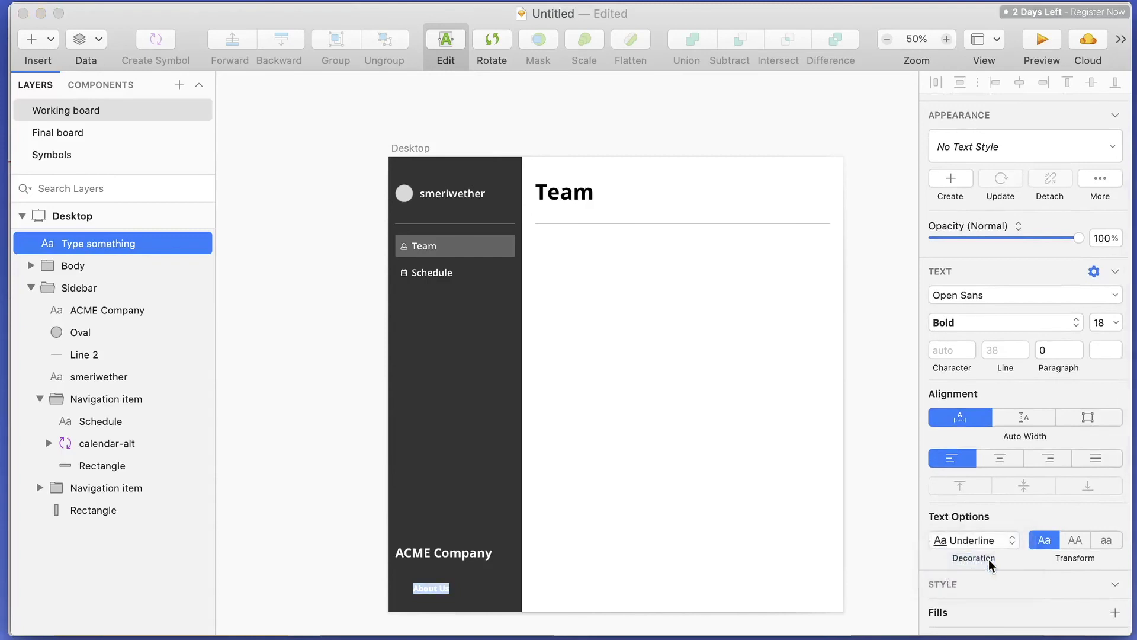
scroll(972, 386, "up", 2)
left_click(974, 350)
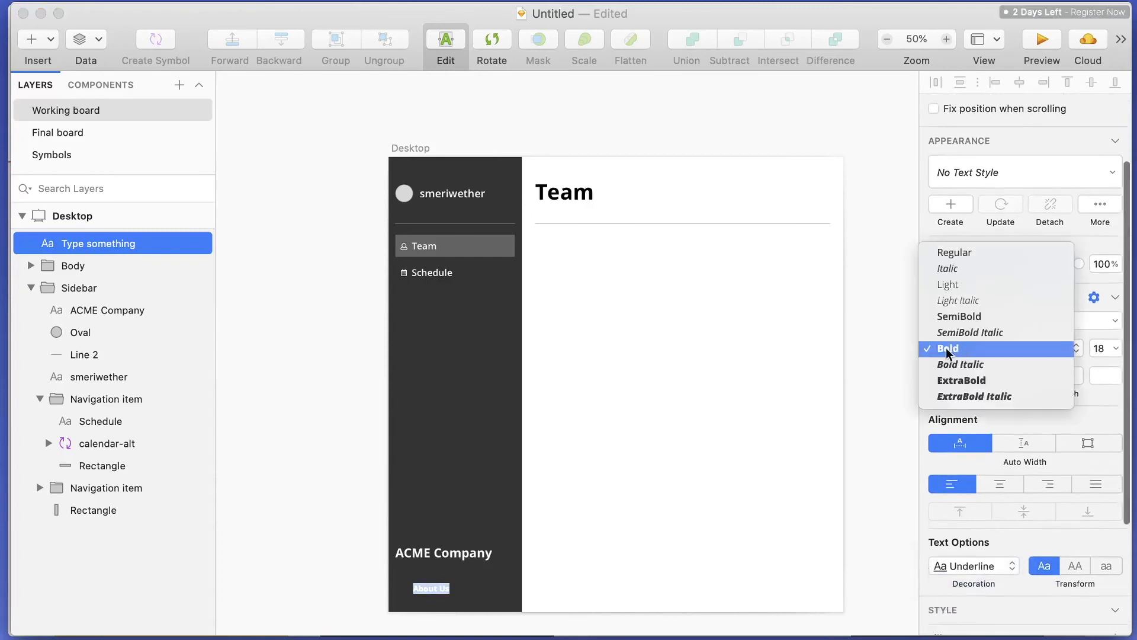
left_click(951, 252)
left_click(610, 530)
Move the About Us text directly under ACME Company, to about X 17, Y 921.
left_click(419, 594)
left_click_drag(435, 588, 427, 579)
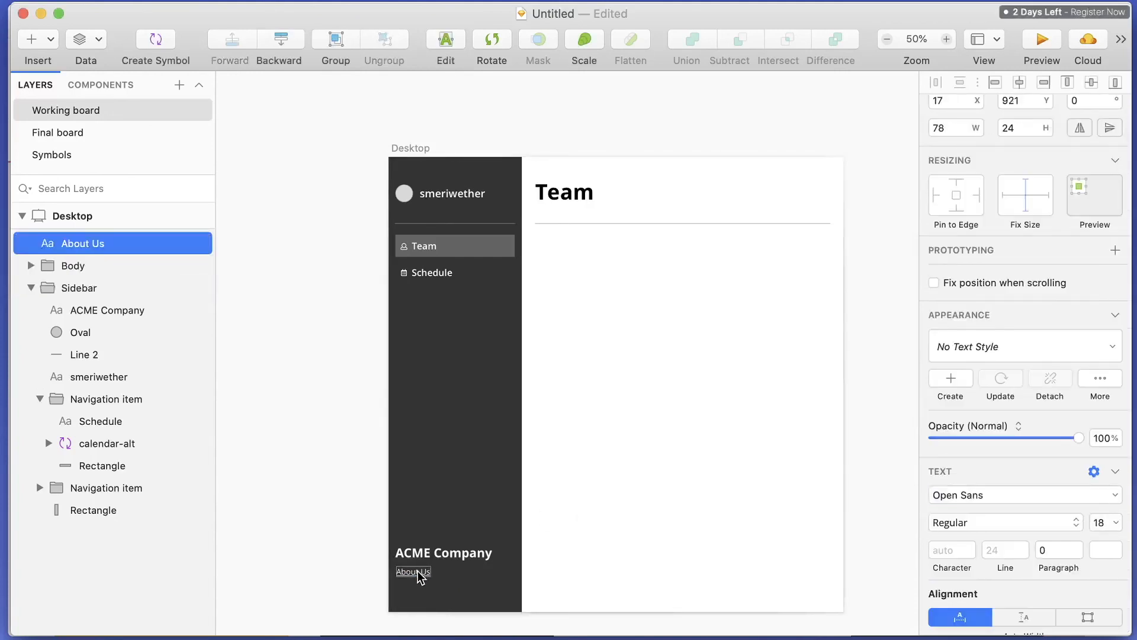
scroll(454, 503, "up", 1)
Duplicate the About Us text below itself at about Y 962, change the copy's text to "Contact Us" and rename its layer to match.
key("super+c")
key("super+v")
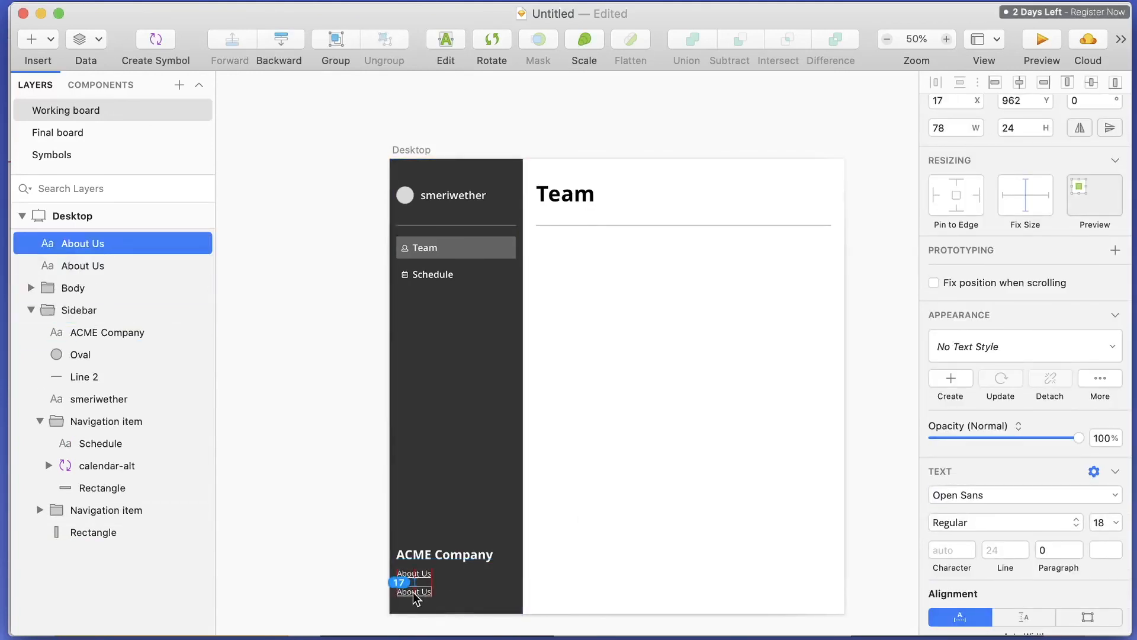
double_click(407, 591)
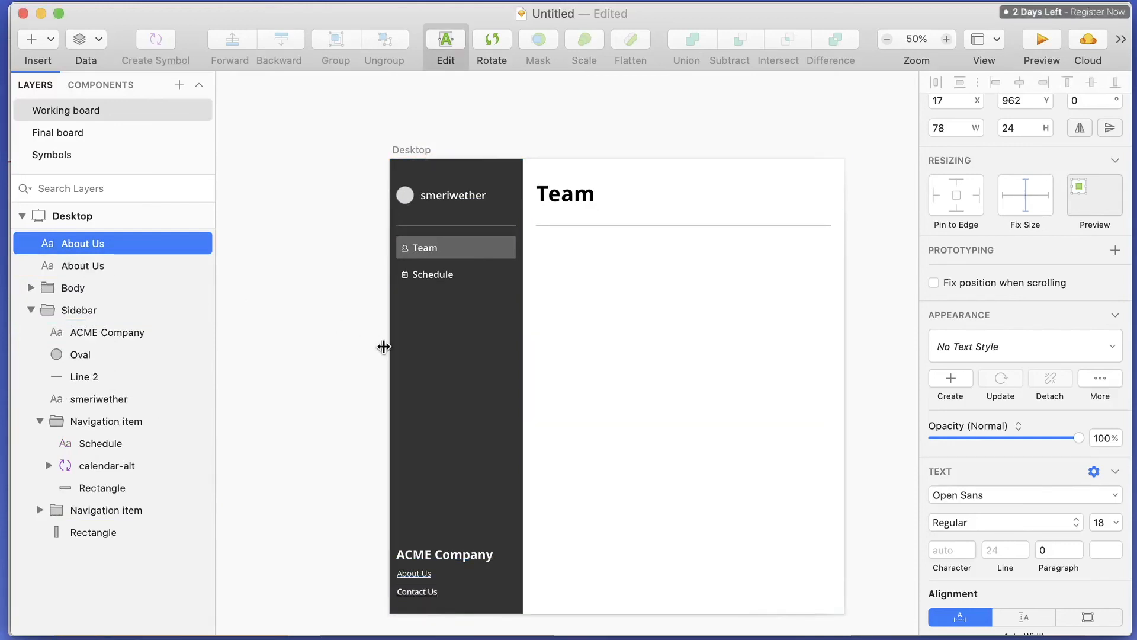
double_click(80, 251)
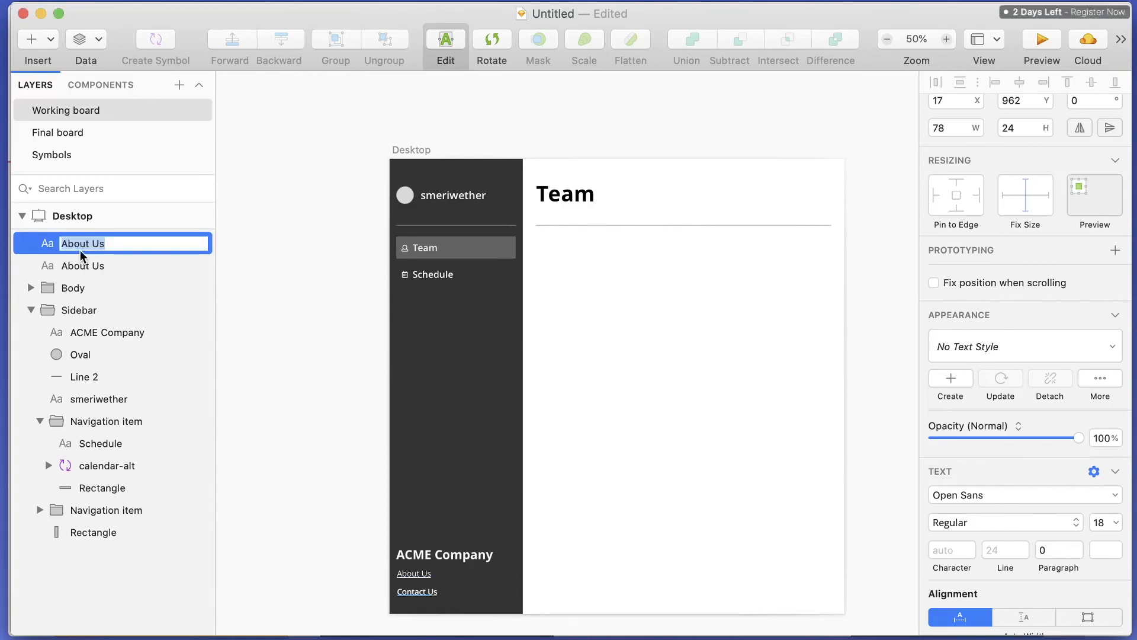
type("Contact Us")
key("Return")
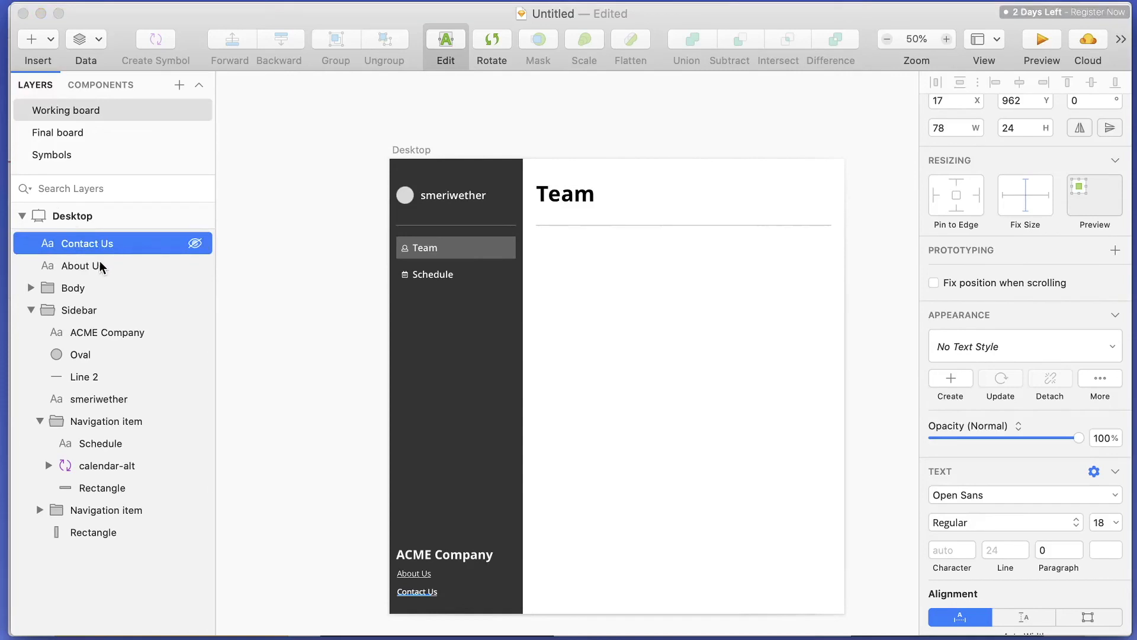
Move the Contact Us and About Us layers into the Sidebar group above ACME Company.
left_click(80, 266)
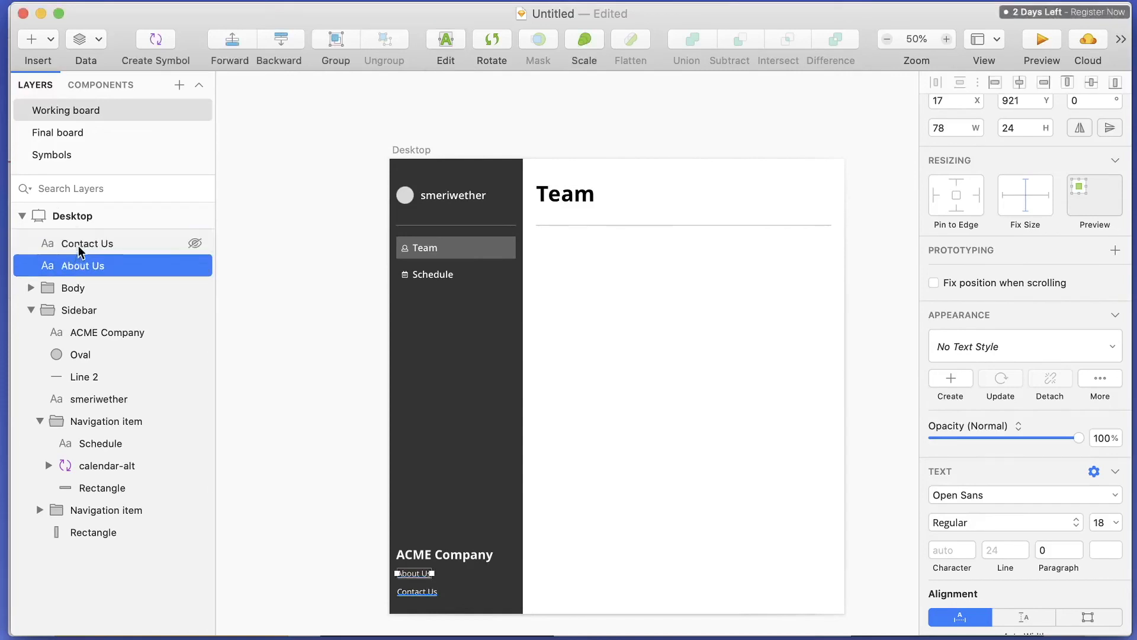
left_click(83, 247, "shift")
left_click_drag(83, 248, 90, 324)
left_click(627, 498)
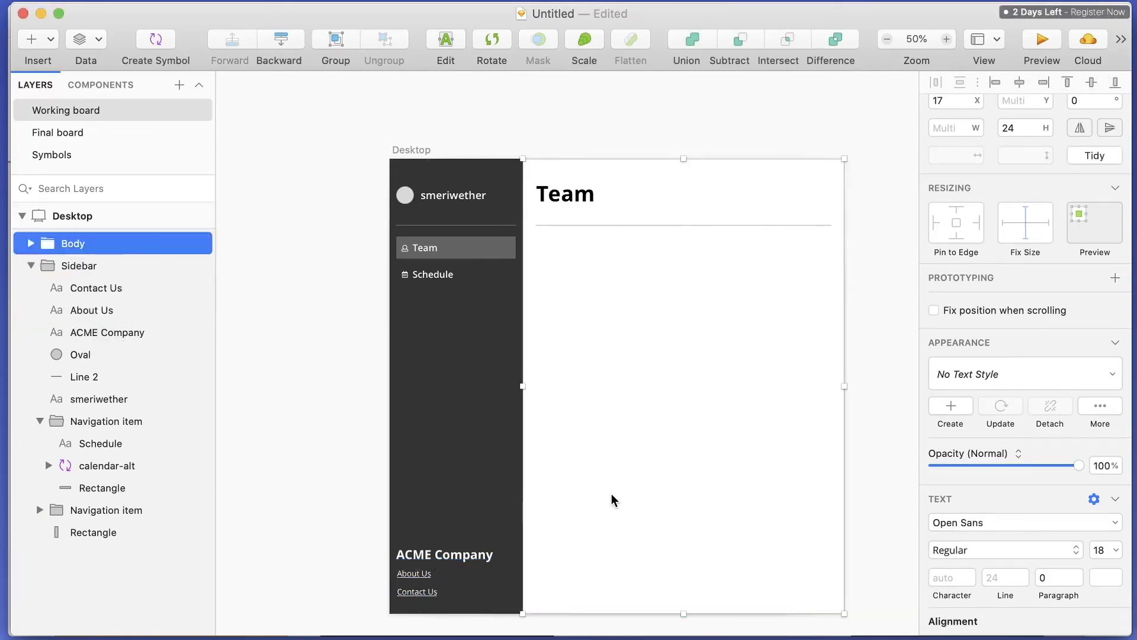
Reposition the ACME Company text to about X 17, Y 870 so it lines up with the two links below it.
key("super+equal")
key("super+equal")
scroll(446, 482, "left", 5)
scroll(446, 482, "down", 5)
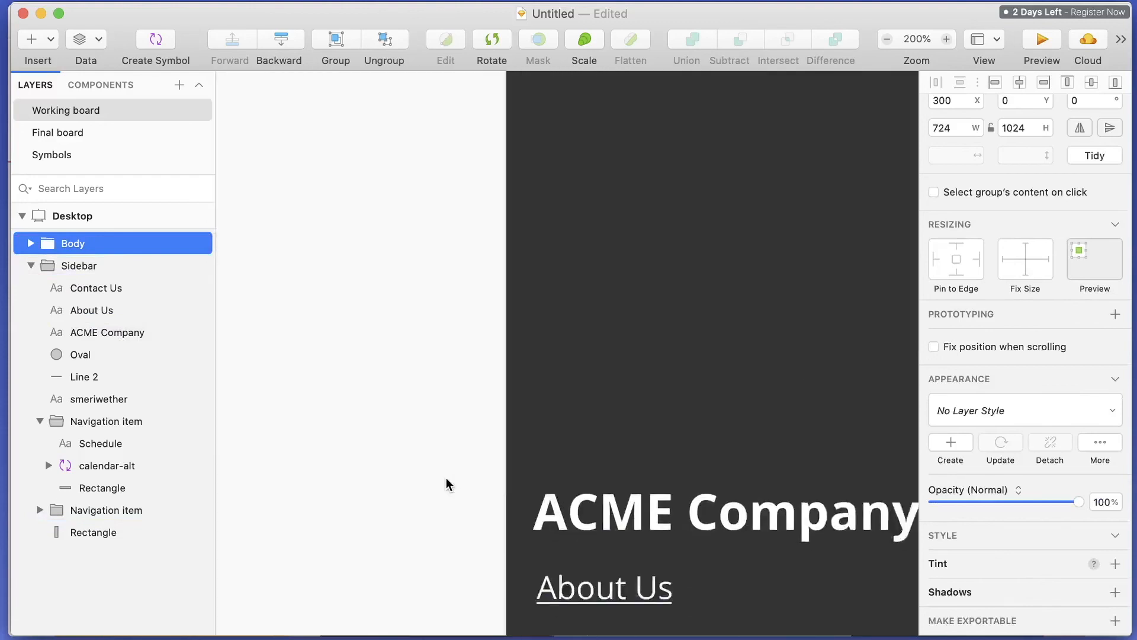
scroll(447, 482, "right", 5)
double_click(357, 311)
mouse_move(398, 313)
left_mouse_down()
mouse_move(382, 316)
mouse_move(401, 321)
mouse_move(388, 314)
left_mouse_up()
scroll(394, 302, "up", 3)
scroll(397, 307, "up", 10)
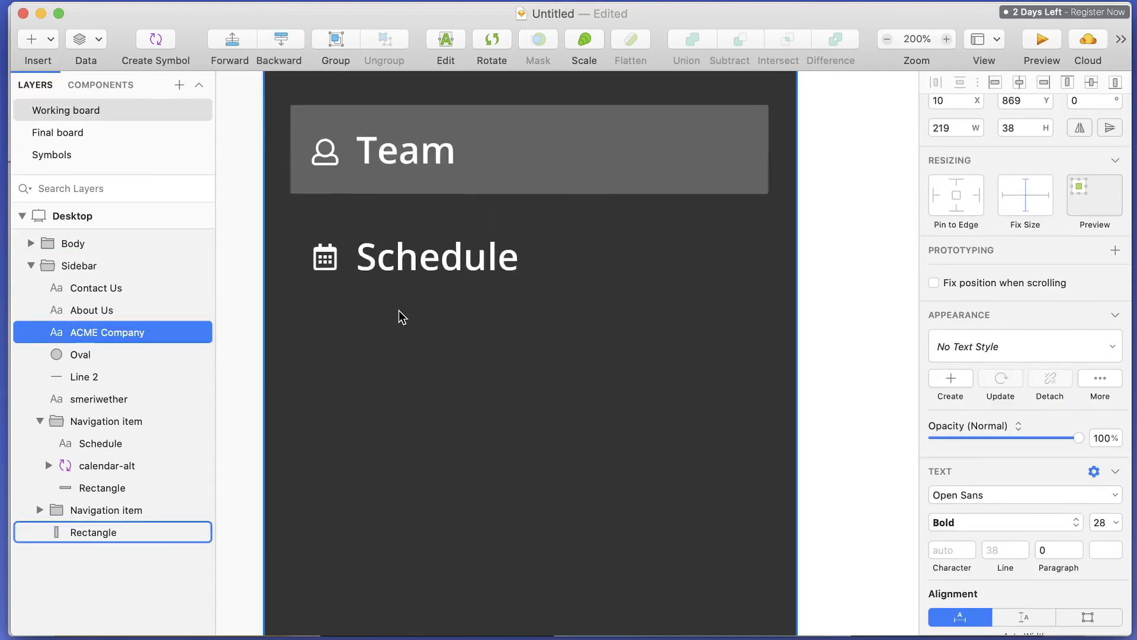
scroll(359, 301, "down", 10)
scroll(952, 315, "up", 1)
left_click_drag(358, 133, 372, 140)
scroll(415, 237, "up", 4)
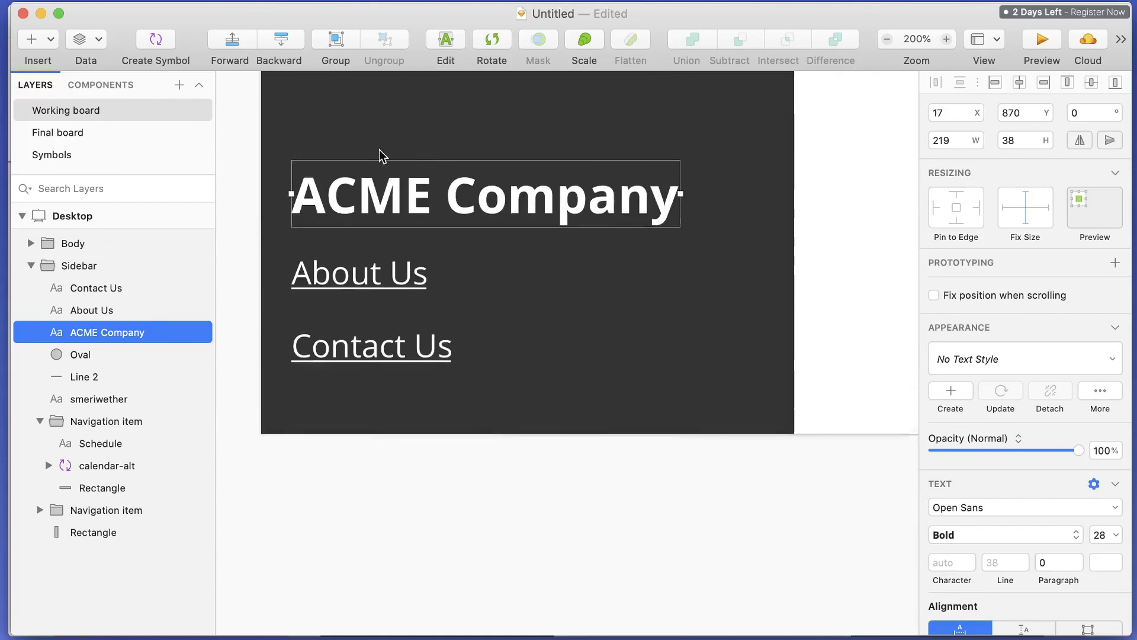
Check the sidebar divider line's start position and set the ACME Company text's X to 15 to match it.
left_click(950, 115)
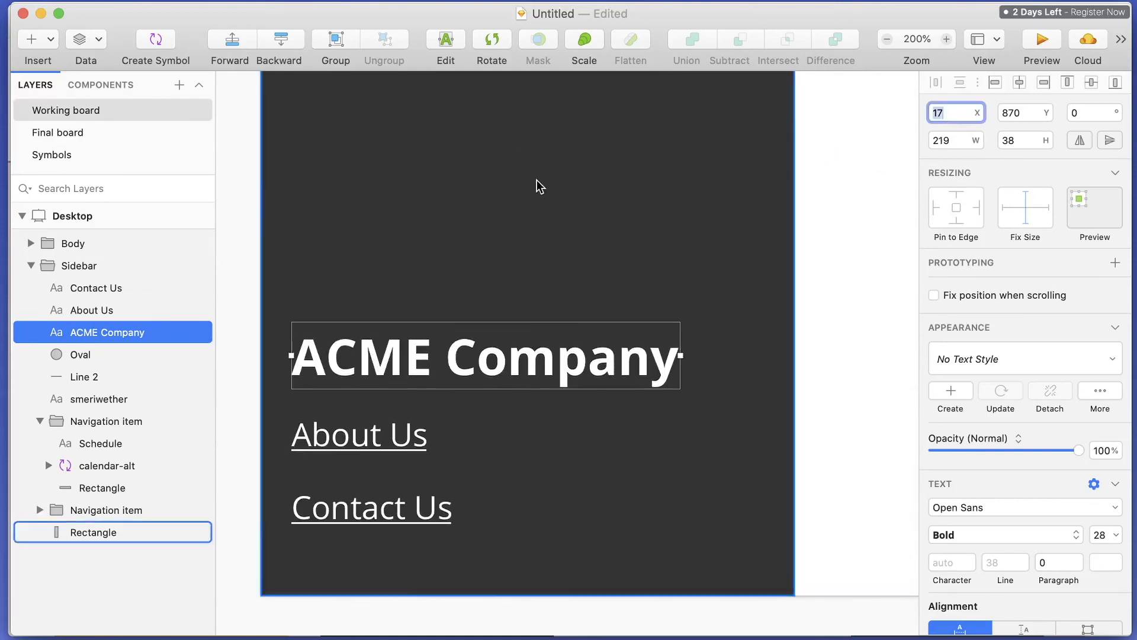
scroll(545, 190, "up", 5)
left_click(426, 213)
scroll(436, 224, "down", 8)
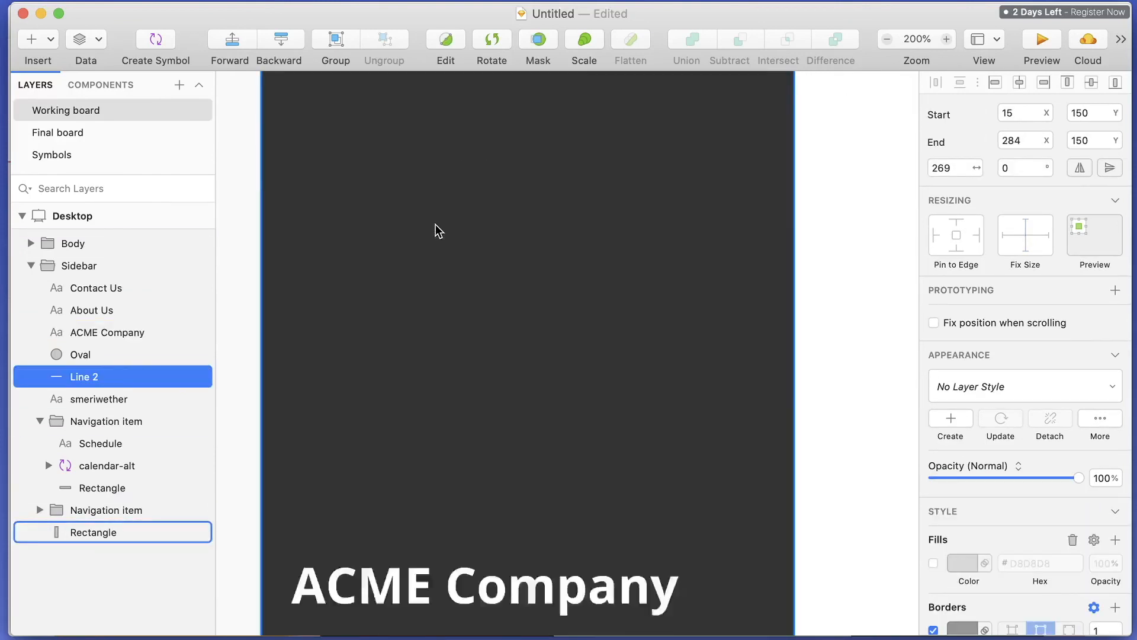
left_click(442, 296)
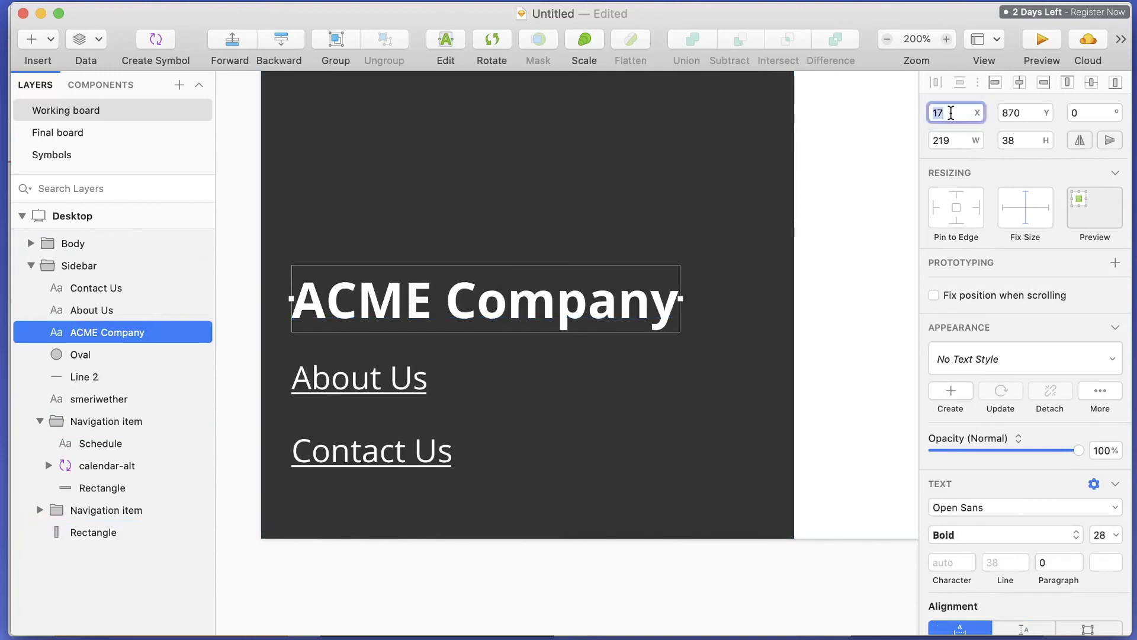
Align the About Us and Contact Us texts to X 15 and tighten their spacing, with Contact Us at about Y 952.
left_click(346, 373)
mouse_move(347, 373)
left_mouse_down()
mouse_move(357, 373)
mouse_move(346, 369)
left_mouse_up()
left_click_drag(345, 452, 346, 437)
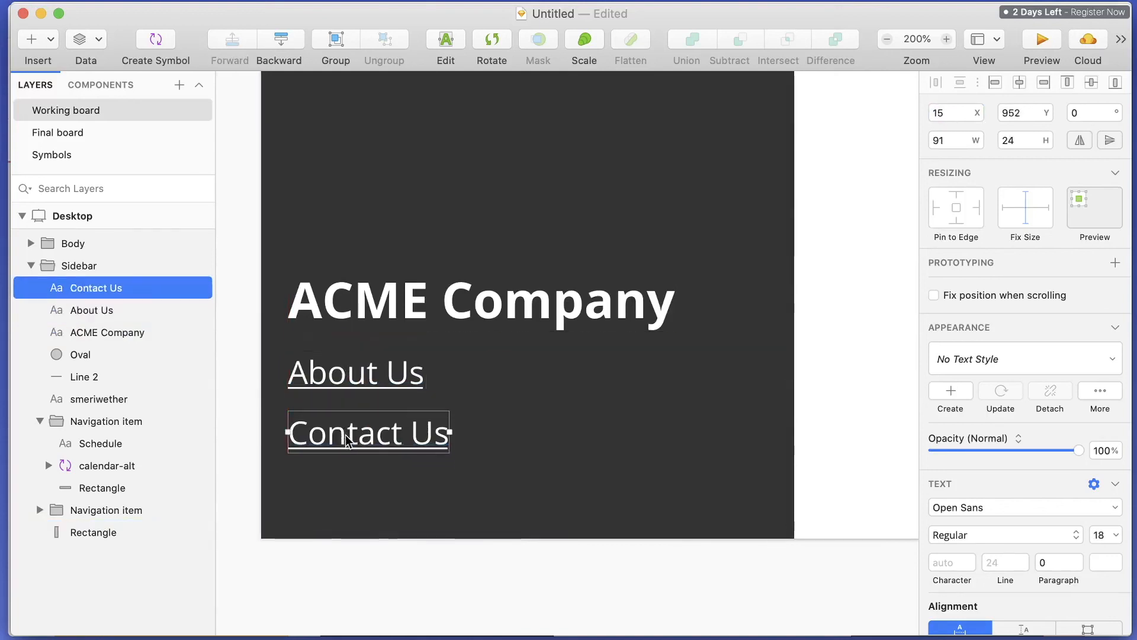
left_click(412, 305)
left_click(376, 375, "shift")
left_click(373, 432, "shift")
left_click_drag(452, 376, 453, 390)
key("super+z")
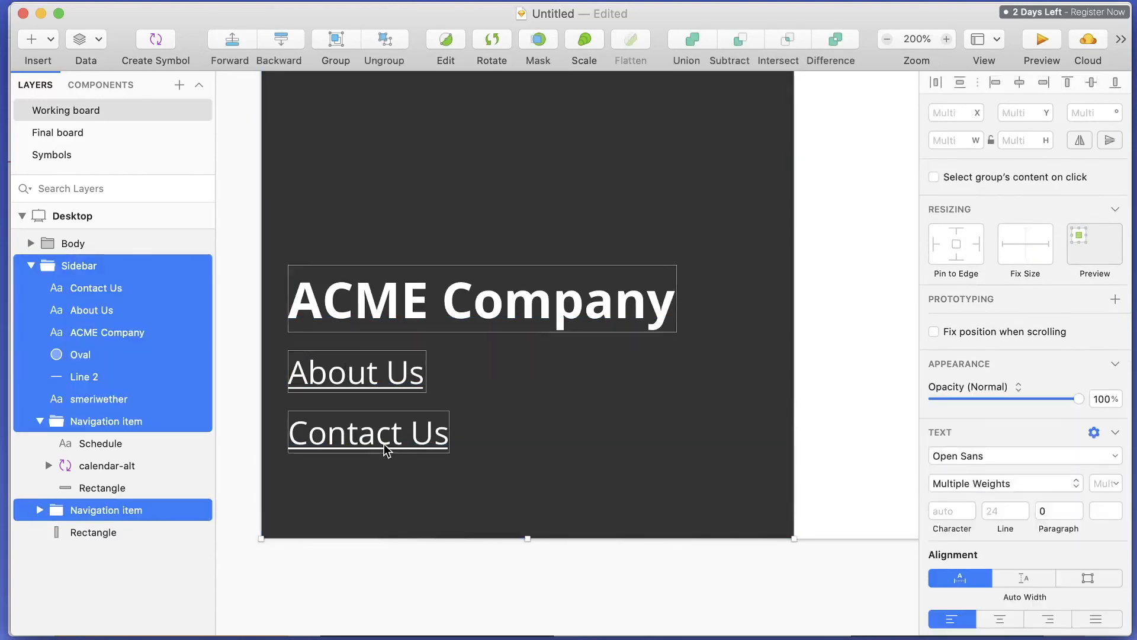
Move the ACME Company, About Us and Contact Us texts together slightly down toward the sidebar's lower edge.
left_click(414, 341)
left_click(409, 297)
left_click(361, 379)
left_click(353, 444)
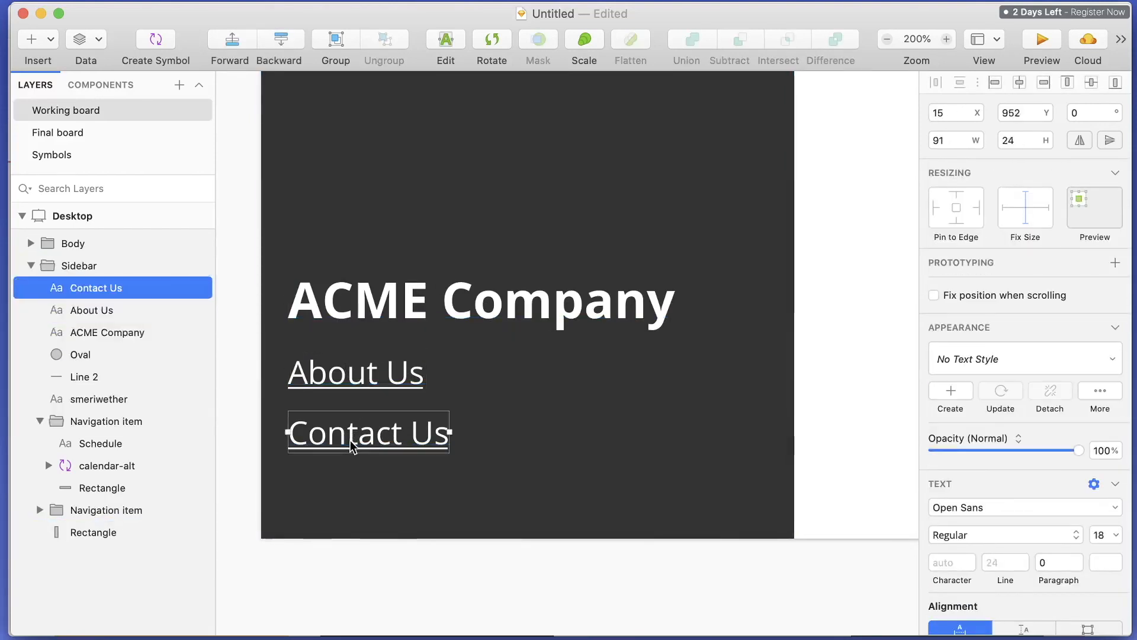
left_click(349, 377)
left_click(77, 294)
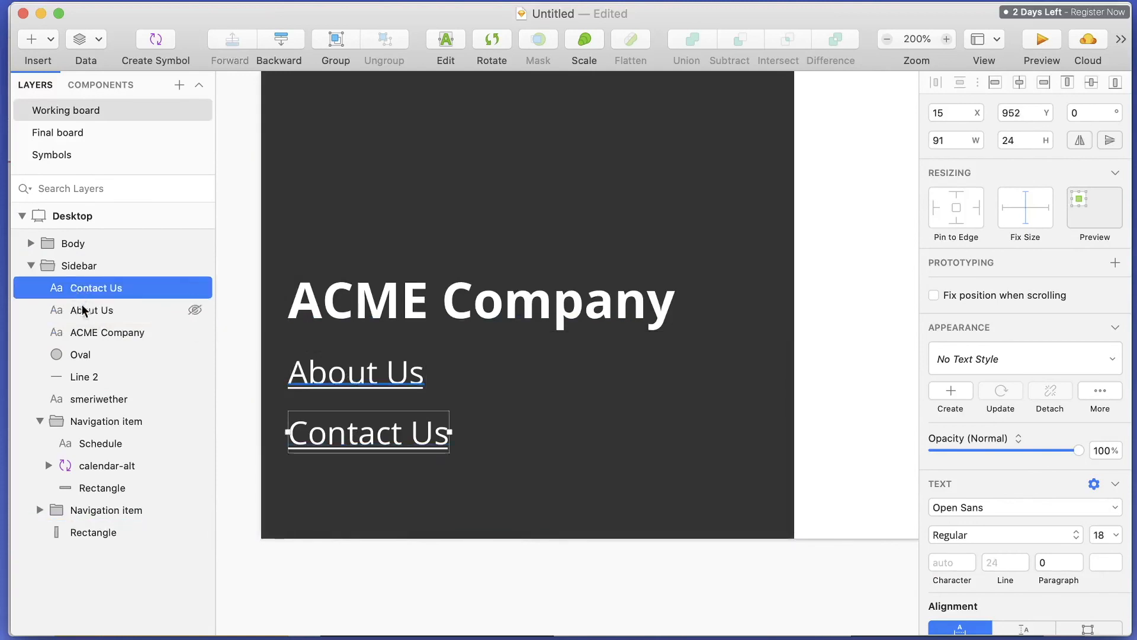
left_click(82, 308, "shift")
left_click(151, 330, "shift")
left_click_drag(393, 301, 392, 348)
left_click(444, 563)
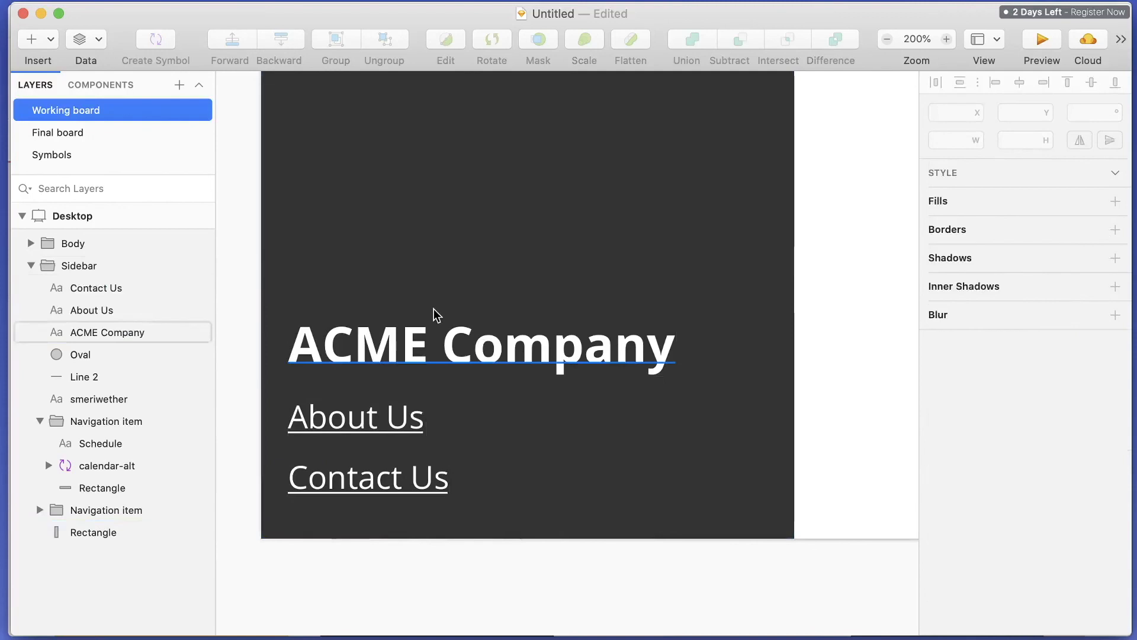
key("super+minus")
key("super+minus")
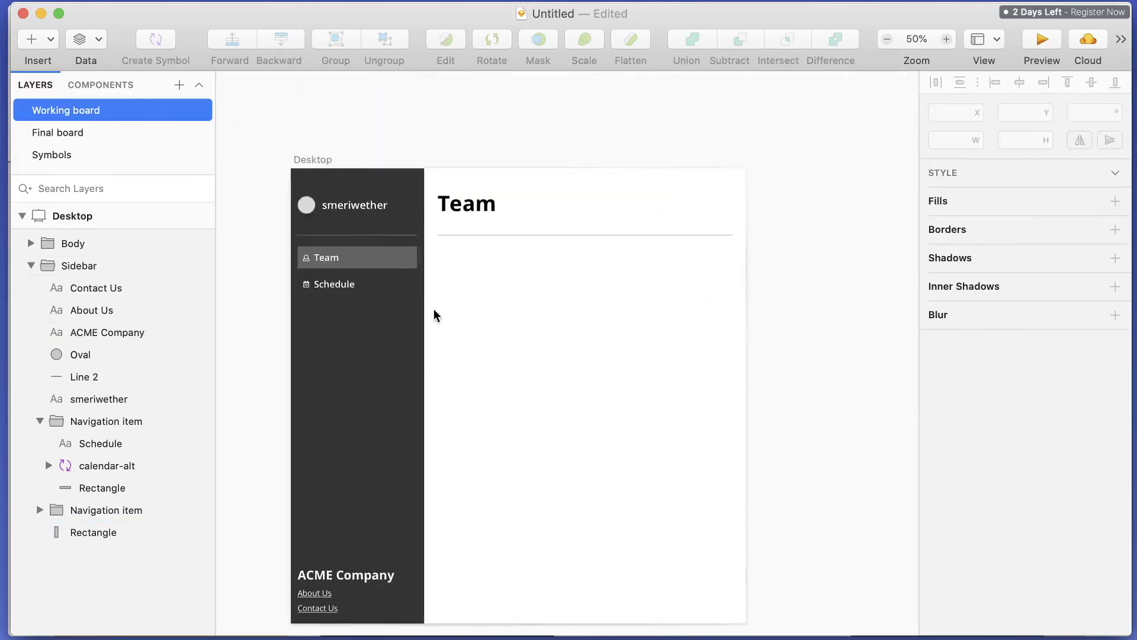
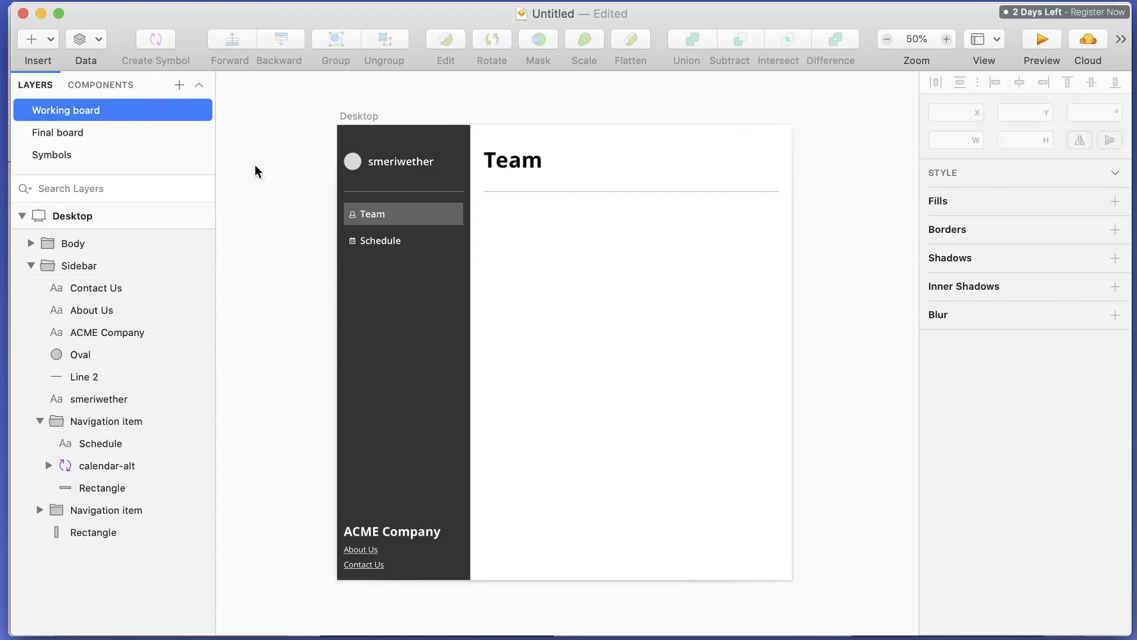
Switch to the Font Awesome icon document and copy the angle-down symbol from the Solid artboard.
key("ctrl+Up")
left_click(658, 276)
scroll(684, 279, "down", 5)
scroll(681, 278, "right", 15)
scroll(680, 277, "right", 5)
scroll(681, 278, "up", 3)
scroll(680, 271, "down", 2)
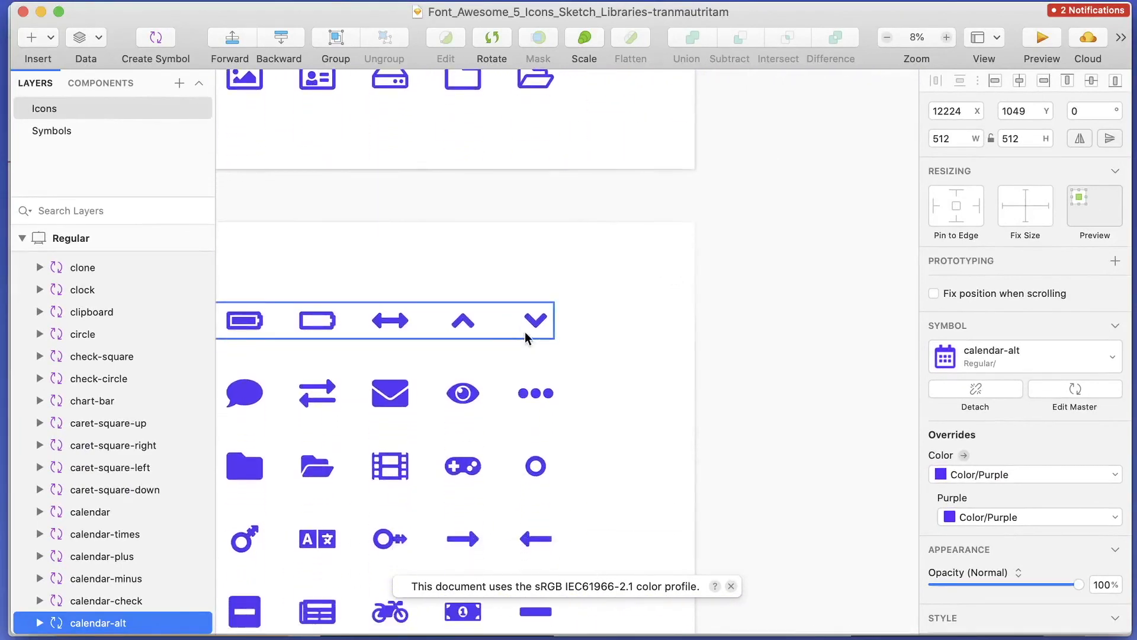
left_click(531, 319)
left_click(530, 319)
key("ctrl+Up")
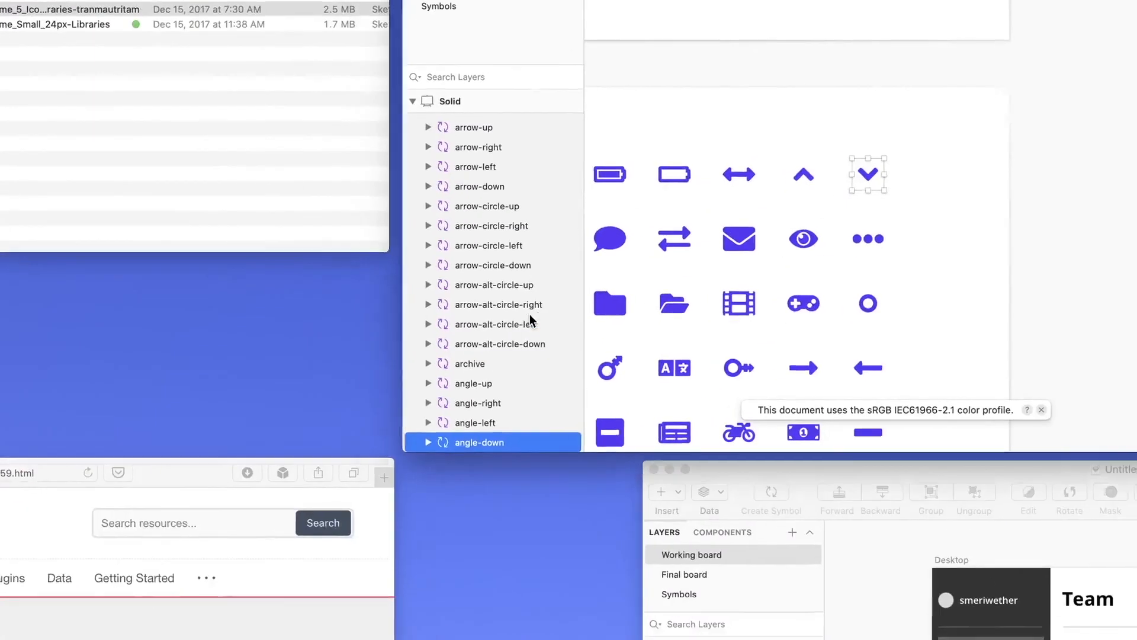
Paste the angle-down icon into the Desktop artboard of the Working board and resize it to 15 by 15.
left_click(762, 537)
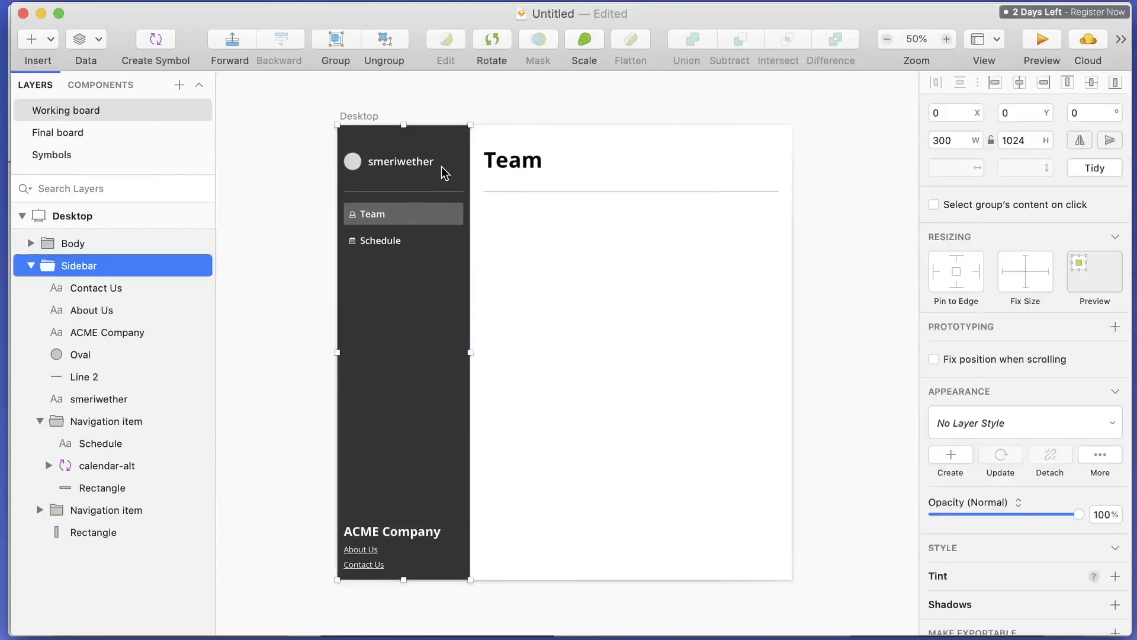
key("super+v")
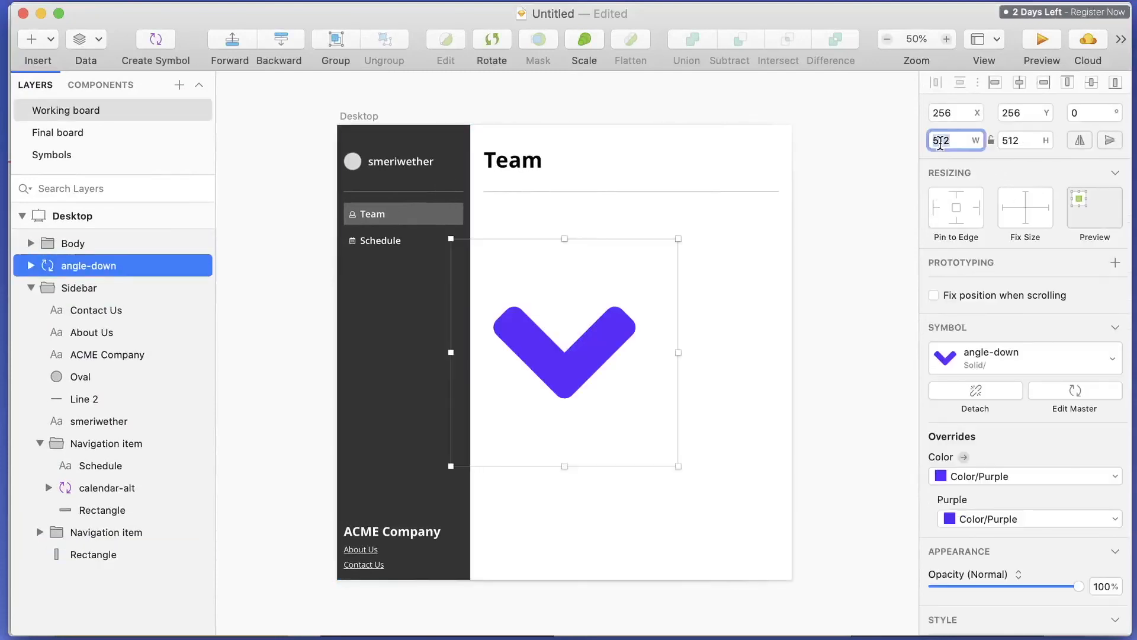
type("15")
key("Tab")
type("15")
key("Return")
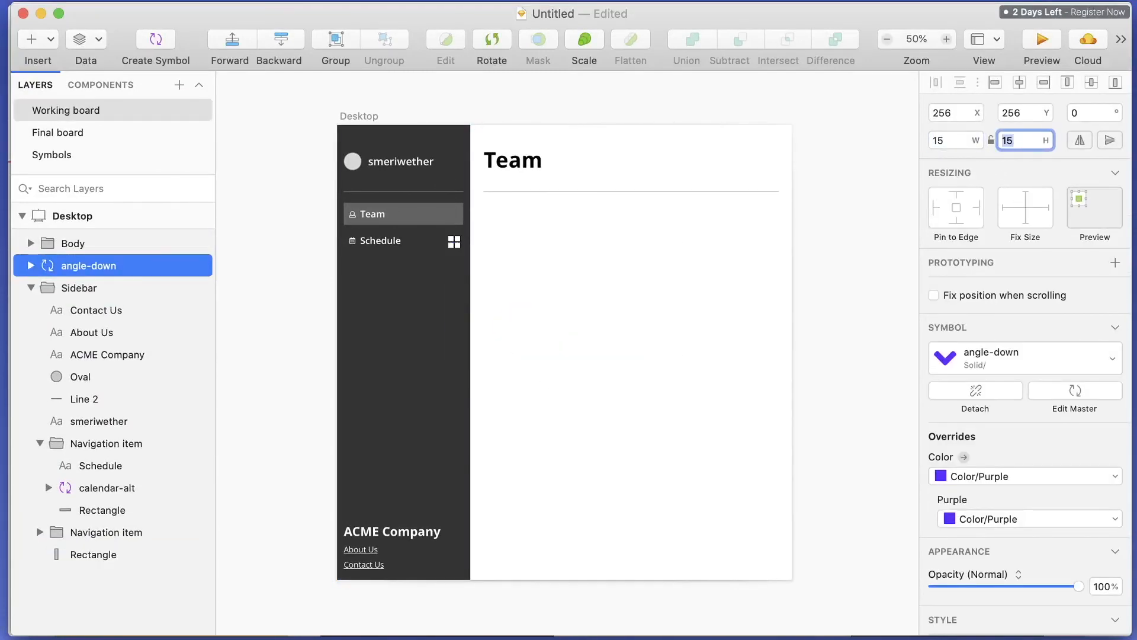
Set the angle-down icon's colour override to Color/White and place it beside the sidebar username at about X 267, Y 77.
left_click(1040, 475)
left_click(1033, 632)
key("super+plus")
key("super+plus")
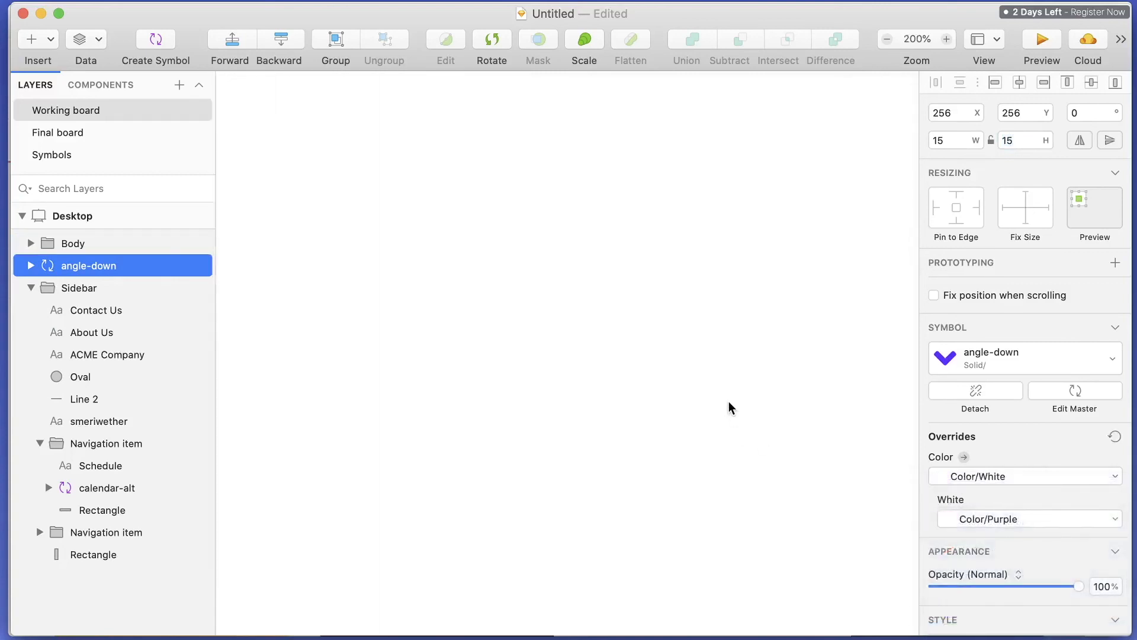
scroll(728, 407, "left", 7)
scroll(728, 407, "up", 4)
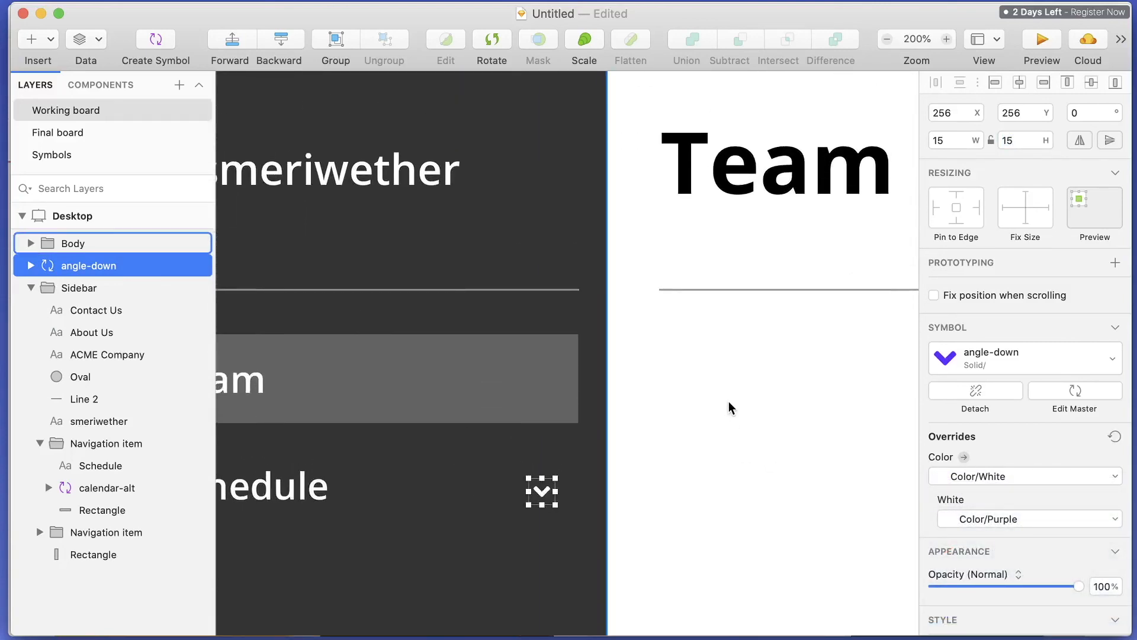
left_click_drag(552, 499, 570, 189)
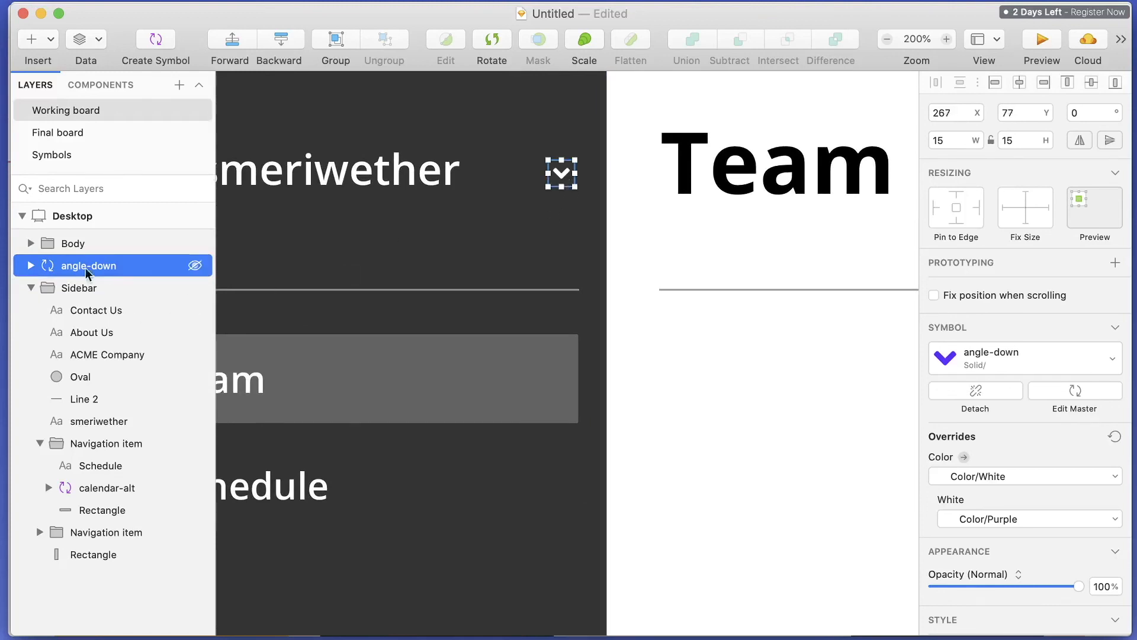
Move the angle-down layer into the Sidebar group and adjust the icon's position to about X 269, Y 76.
left_click_drag(80, 264, 81, 301)
mouse_move(556, 180)
left_mouse_down()
mouse_move(548, 192)
mouse_move(557, 187)
left_mouse_up()
left_click(770, 421)
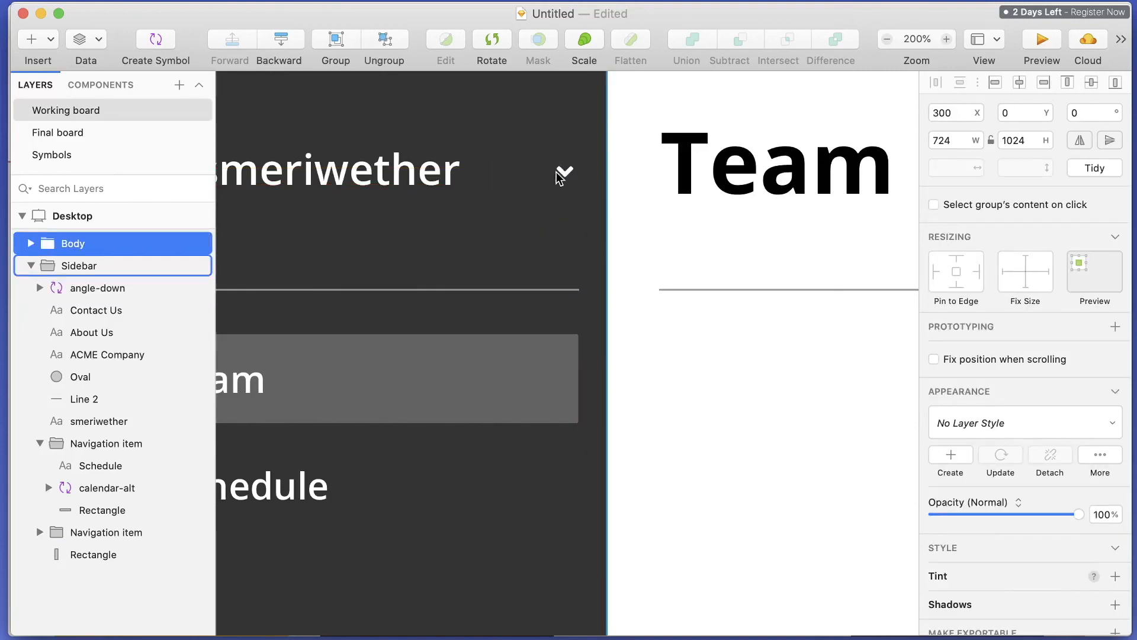
Set both ends of the Body divider line to Y 100 and move the Team heading up to about Y 17.
key("super+minus")
key("super+minus")
scroll(519, 197, "down", 5)
scroll(542, 197, "right", 5)
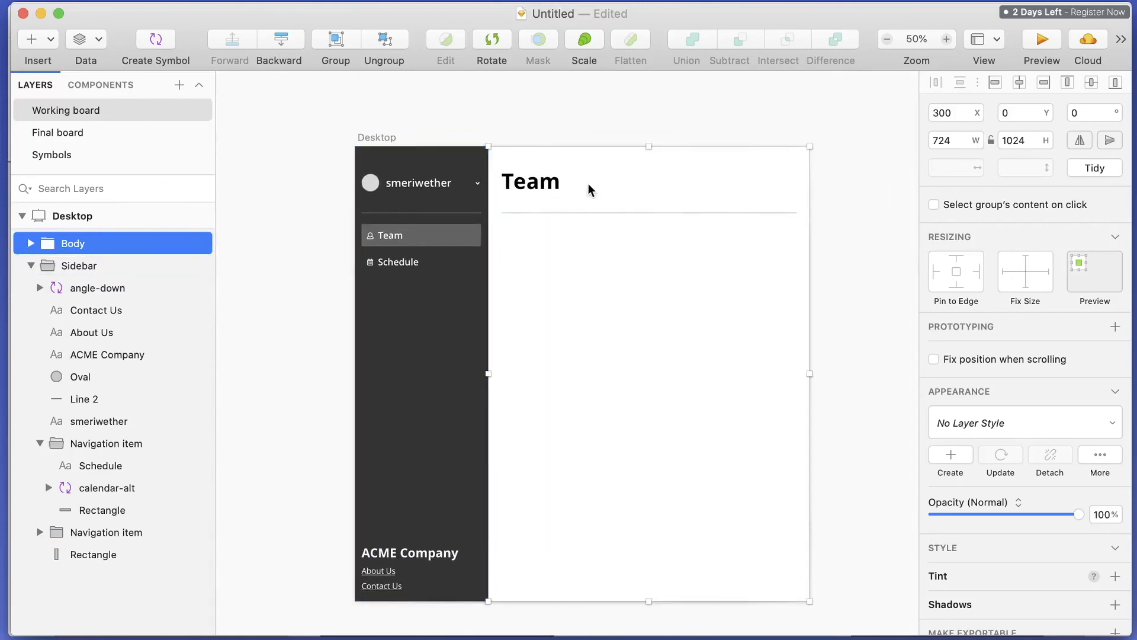
left_click(546, 213)
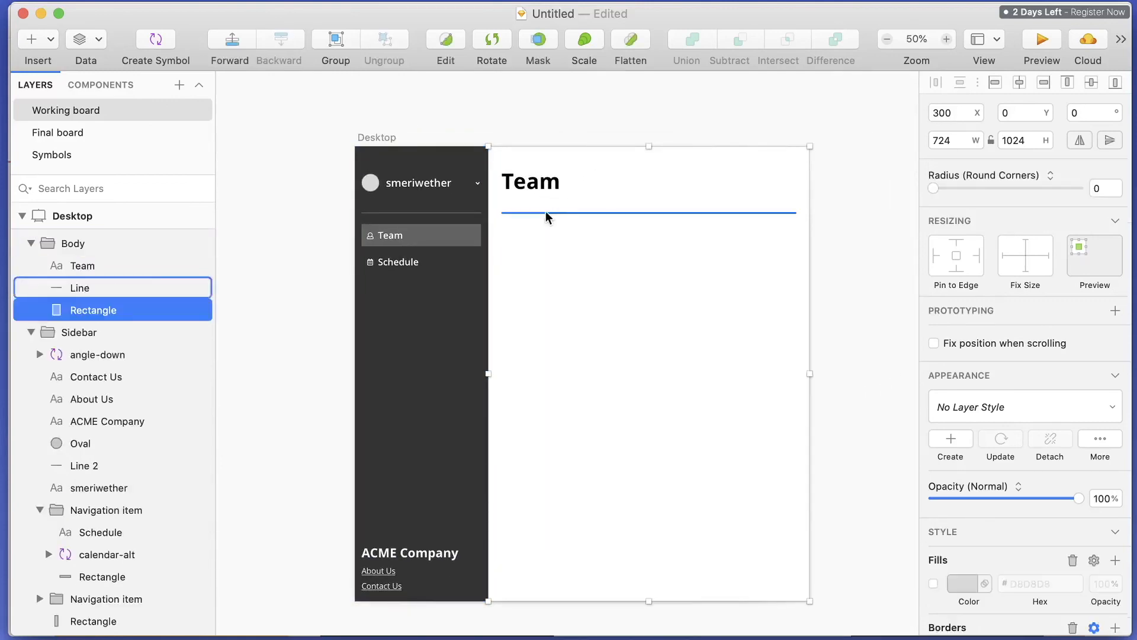
left_click(519, 181)
left_click(622, 210)
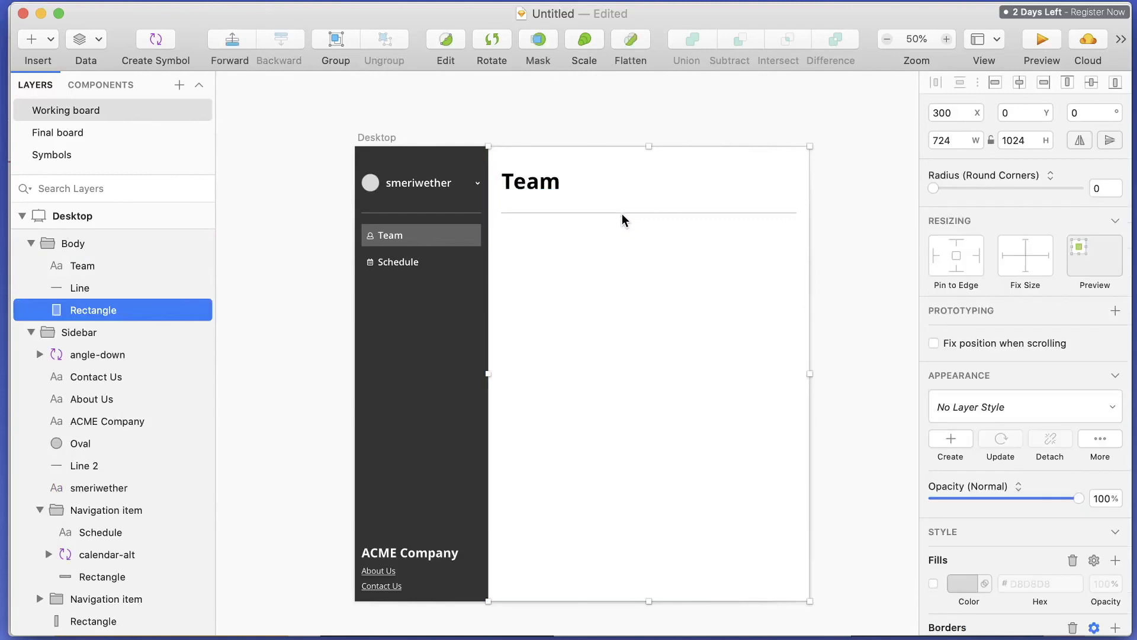
left_click(622, 213)
scroll(621, 214, "left", 1)
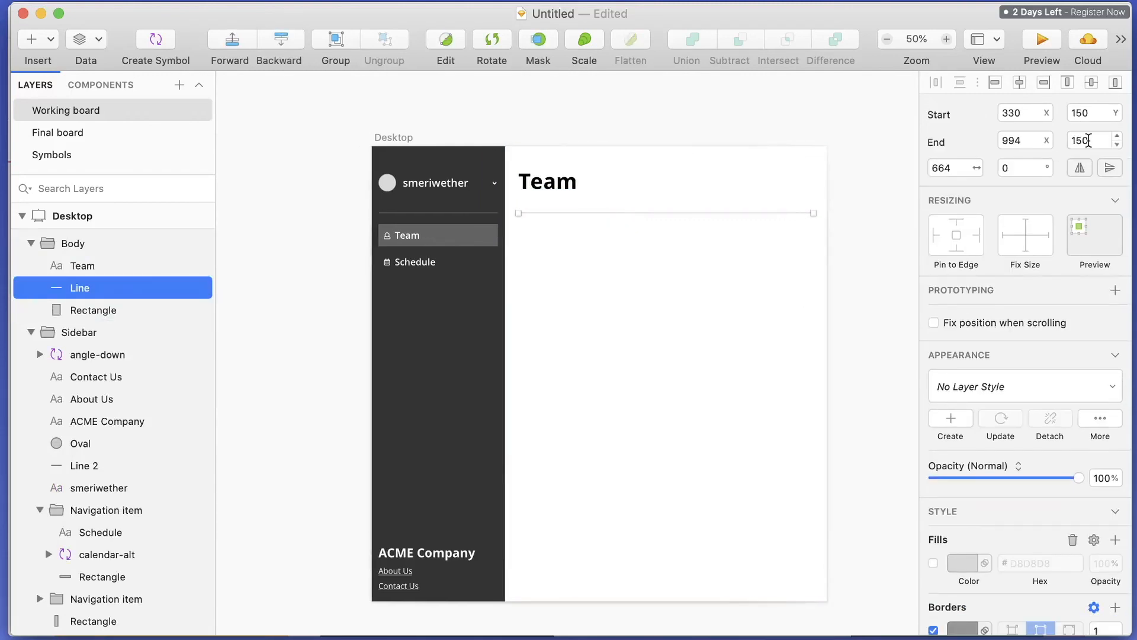
left_click(1088, 113)
type("100")
key("Tab")
type("100")
key("Return")
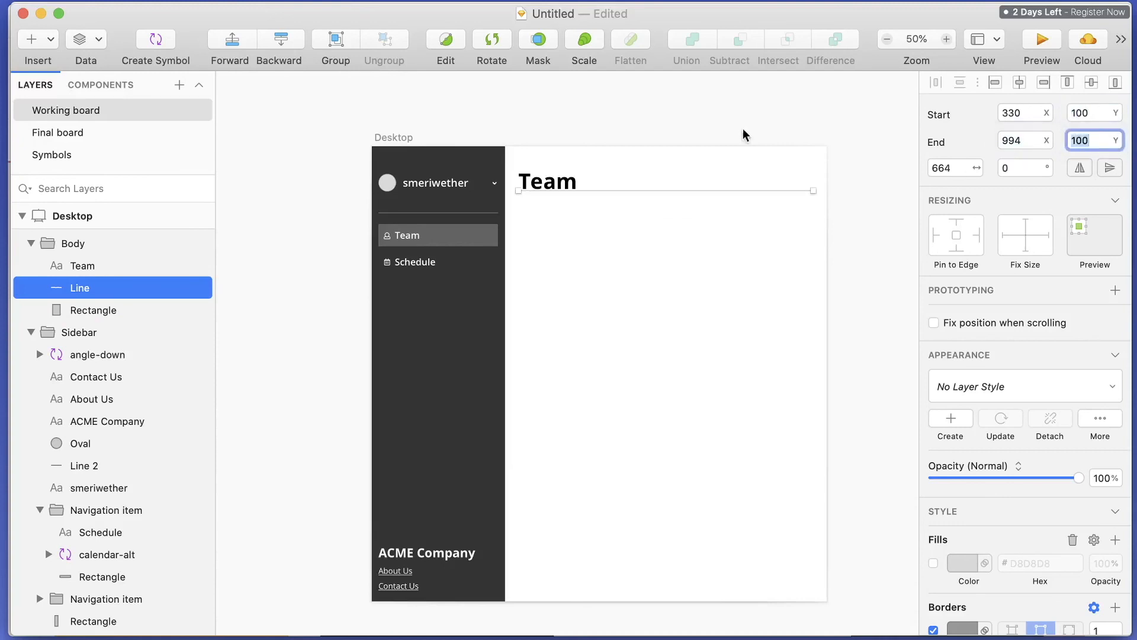
left_click_drag(551, 181, 551, 164)
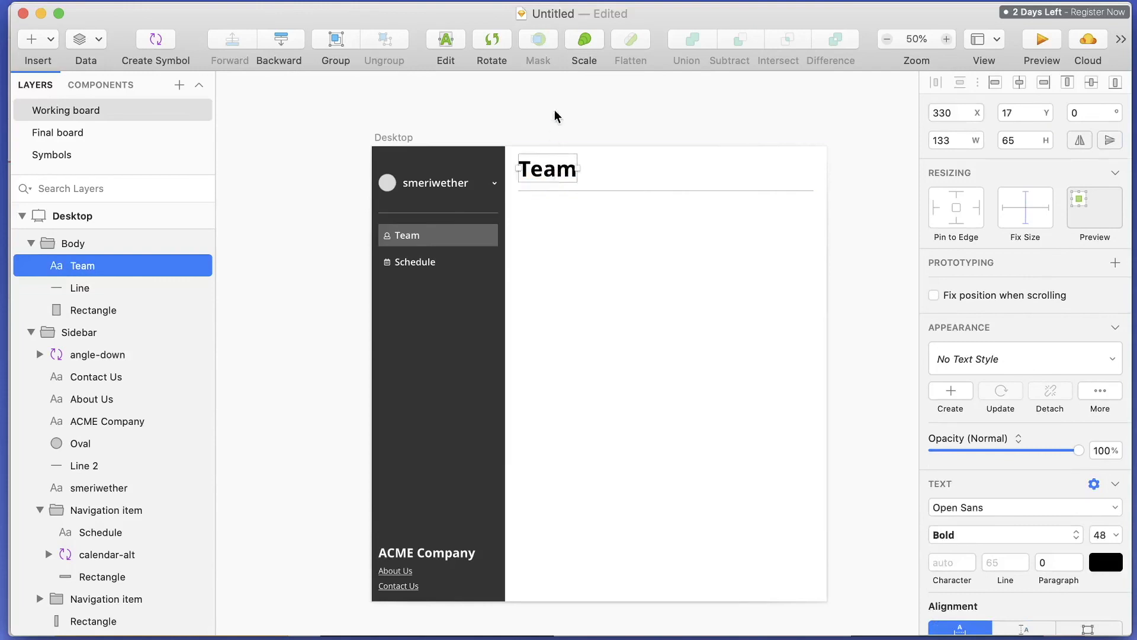
left_click(677, 115)
Set the start and end Y of the line under the Team heading to 125.
left_click(713, 190)
left_click(1077, 117)
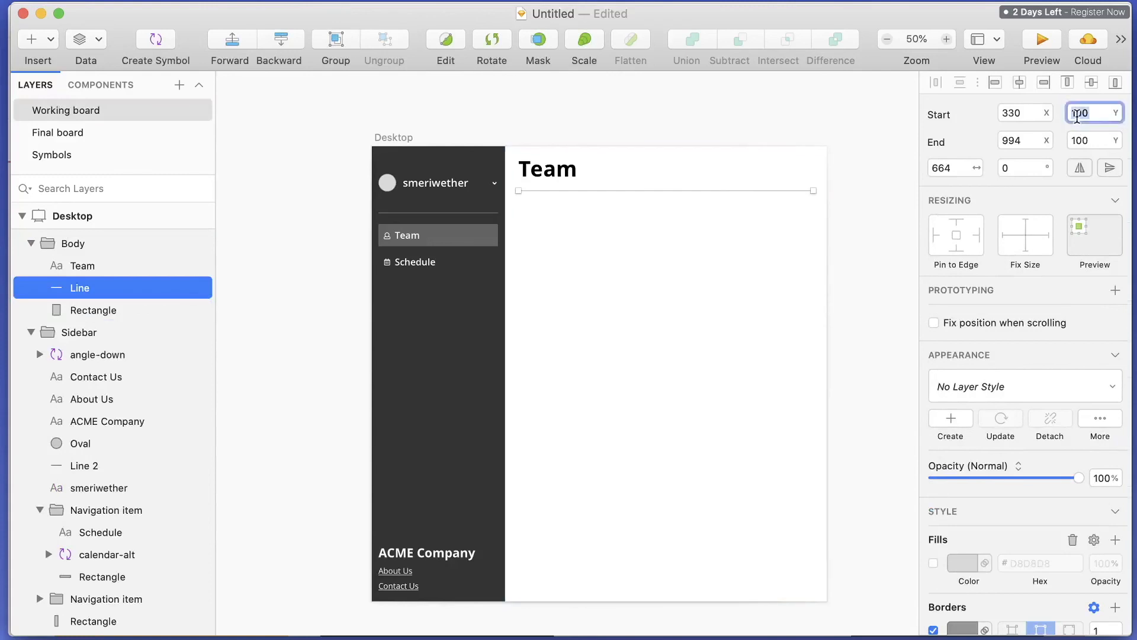
key("Tab")
type("1")
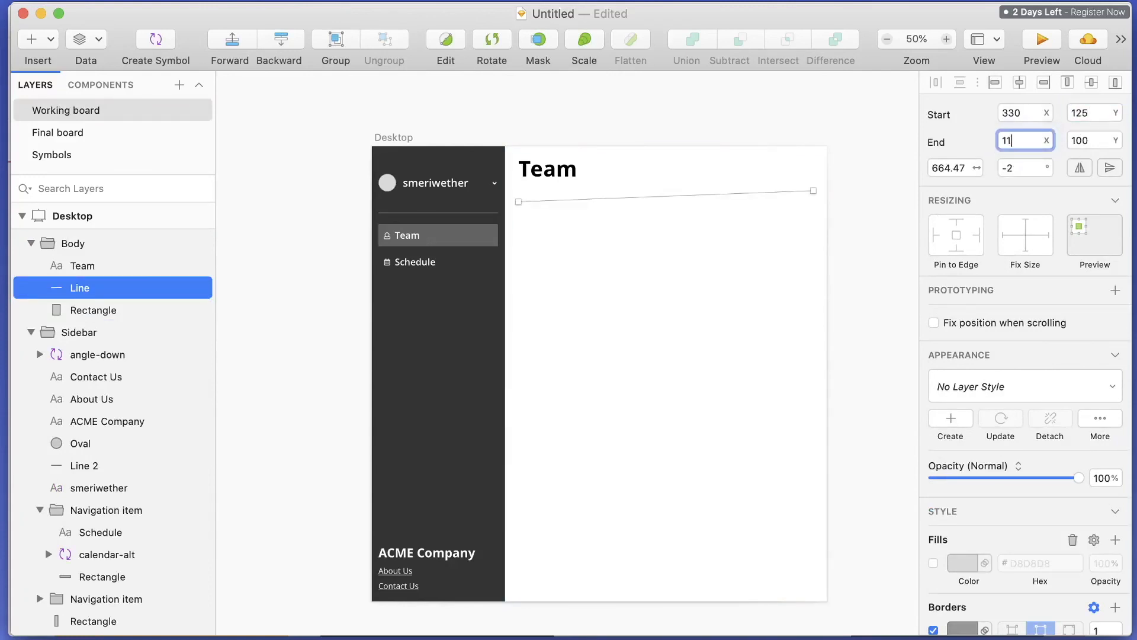
type("1")
key("Escape")
left_click(1077, 140)
type("125")
key("Return")
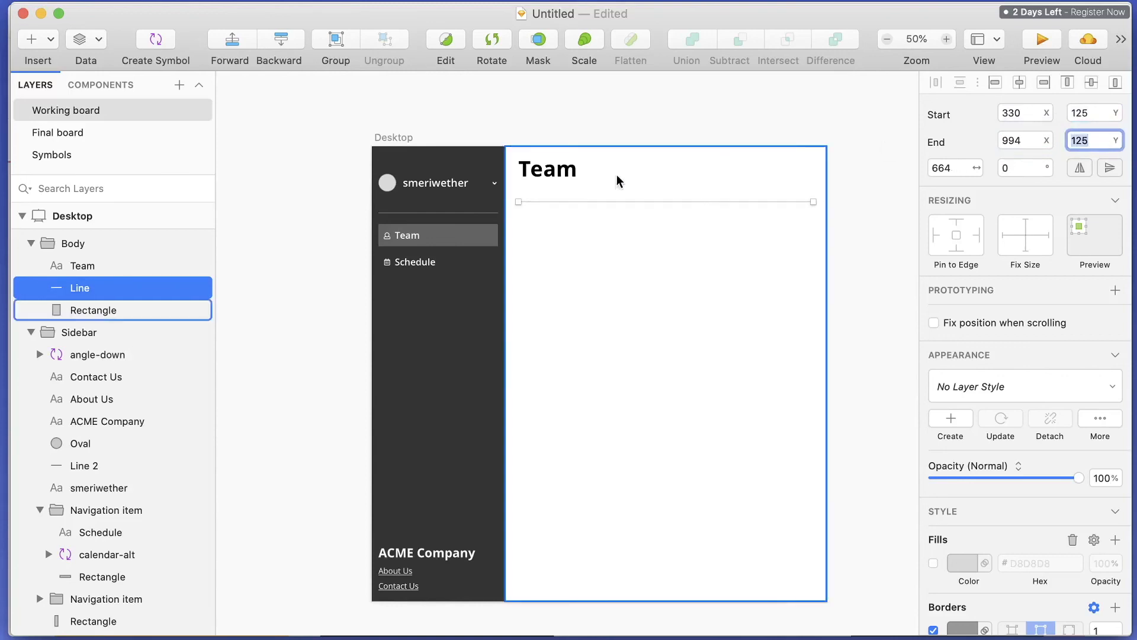
Move the Team heading down to about Y 35, leaving a gap of about 25 above the divider line.
left_click(559, 178)
left_click_drag(559, 178, 557, 186)
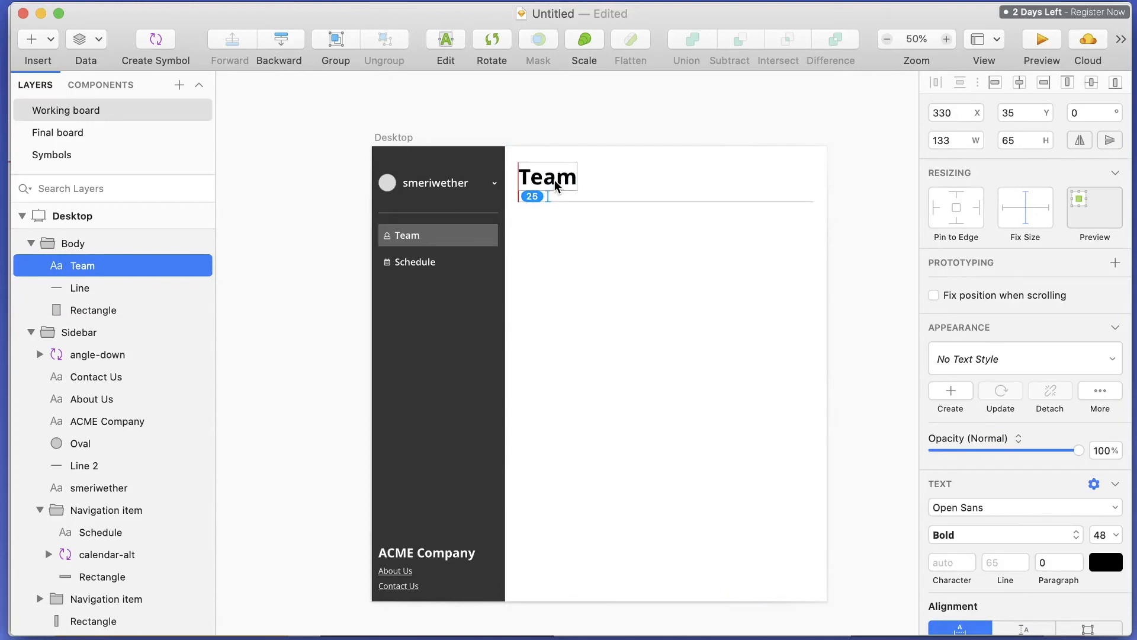
left_click(564, 94)
Move the sidebar divider below the username up to Y 125, level with the line in the Body.
left_click(419, 191)
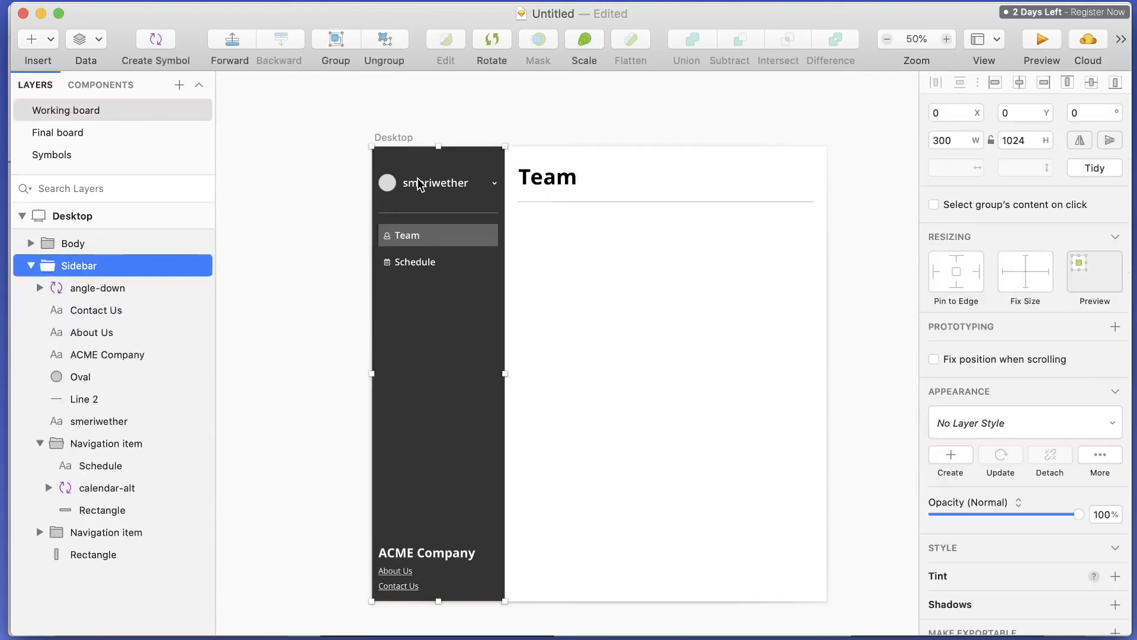
key("super+plus")
key("super+plus")
scroll(418, 179, "left", 8)
scroll(418, 179, "up", 5)
scroll(417, 178, "up", 5)
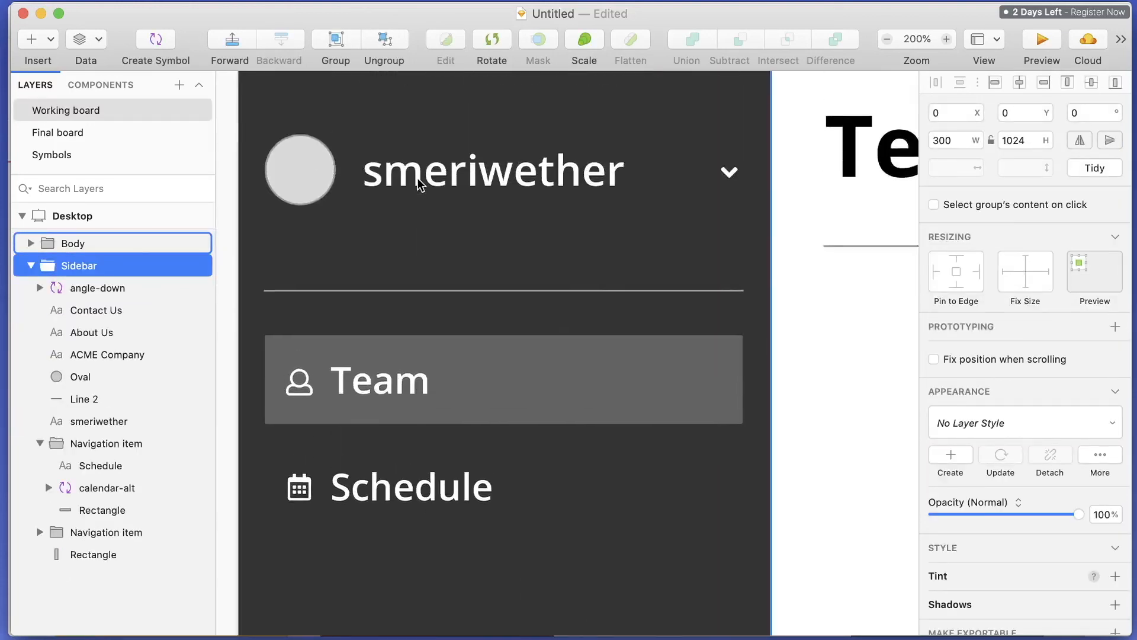
scroll(452, 189, "right", 1)
left_click_drag(415, 313, 418, 261)
scroll(417, 190, "up", 2)
scroll(418, 183, "up", 1)
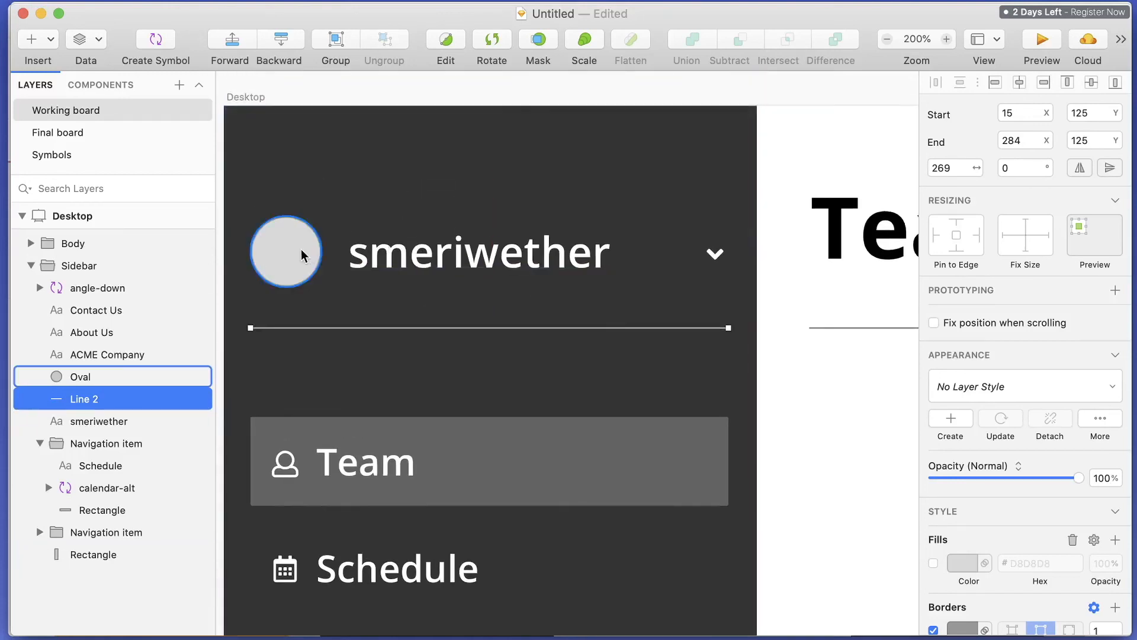
Try to move the avatar circle, username text and angle-down icon together.
left_click(356, 252)
left_click(708, 256)
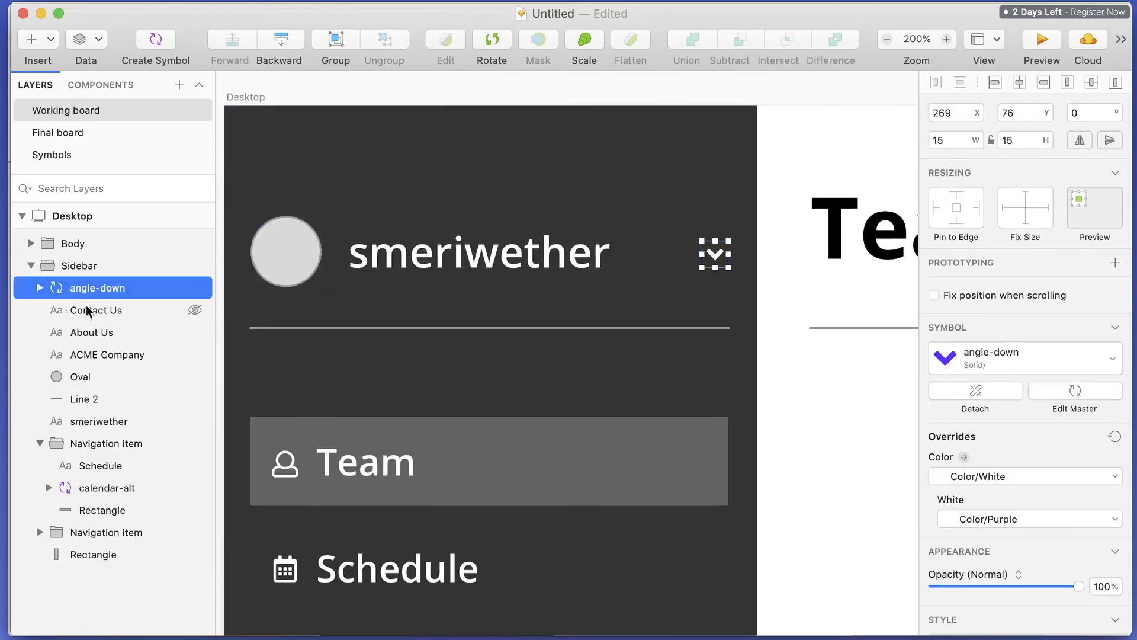
left_click(100, 421, "super")
left_click(89, 379, "super")
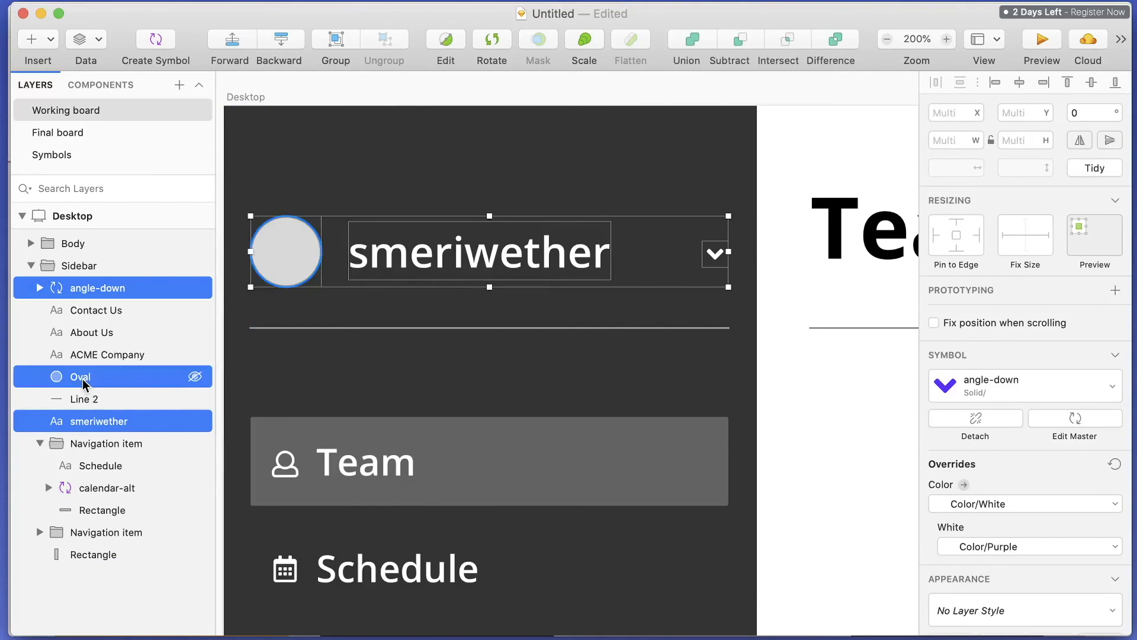
left_click(668, 270)
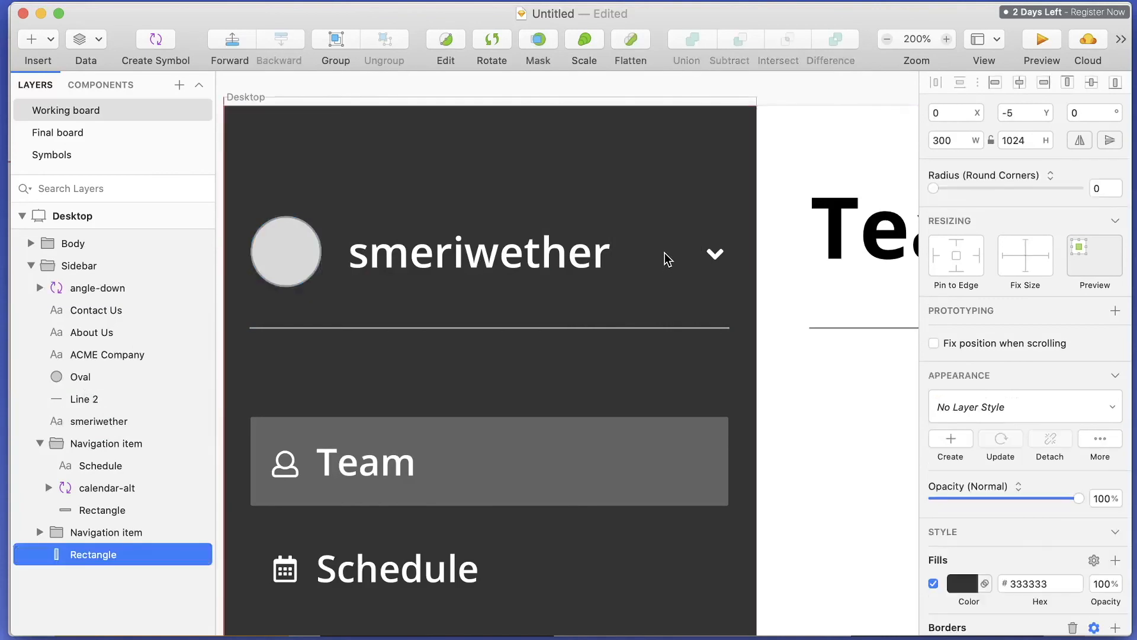
left_click(281, 256)
left_click(330, 203)
Move the avatar circle to about Y 51, then align the username at about Y 54 and the angle-down icon at about Y 63.
left_click_drag(292, 240, 289, 229)
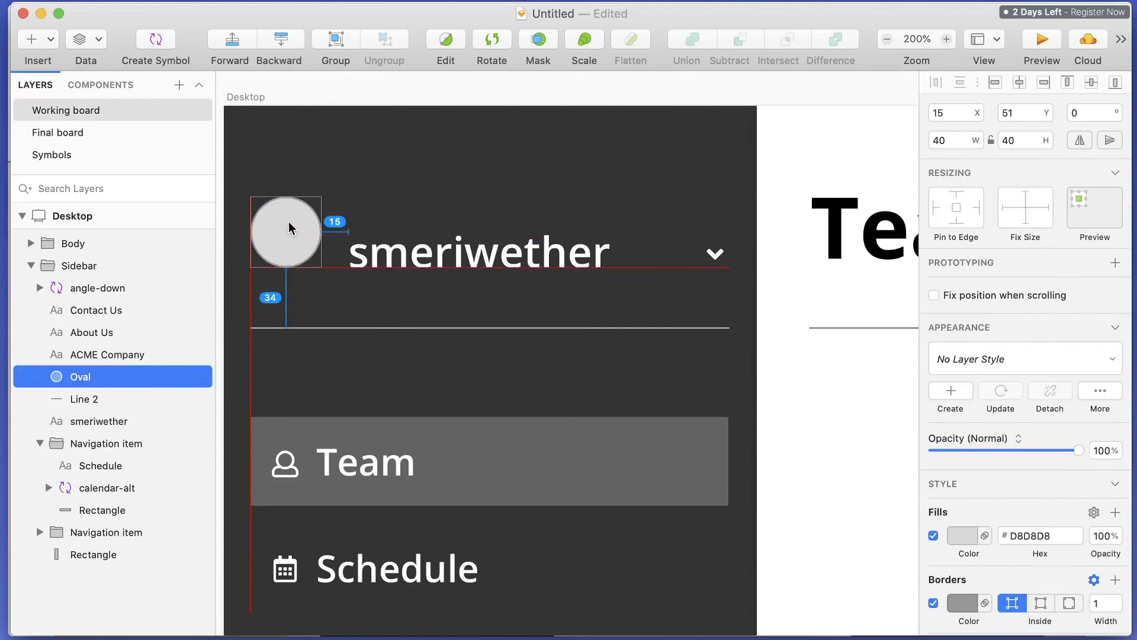
left_click_drag(432, 247, 431, 228)
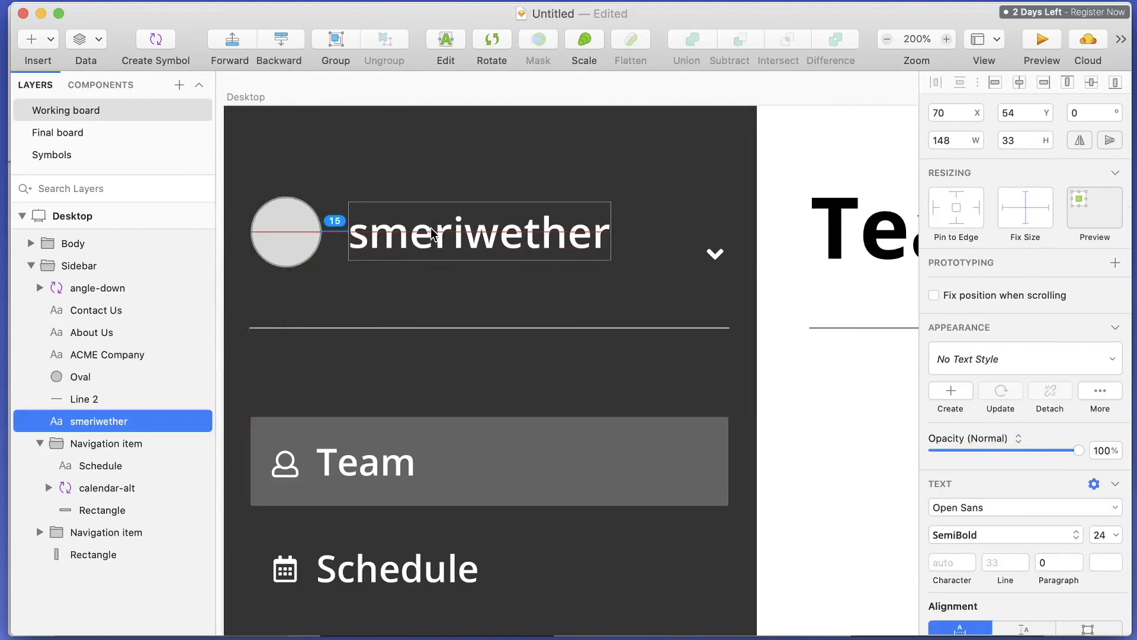
left_click_drag(715, 253, 719, 236)
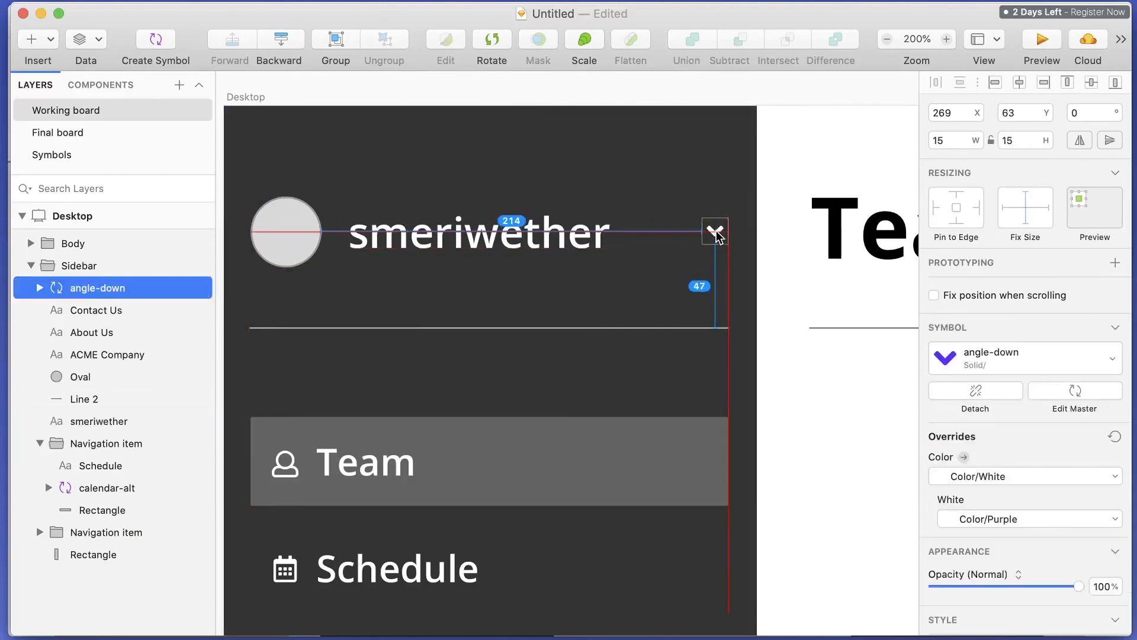
Move the avatar circle up to about Y 40, then align the username at about Y 43 and the angle-down icon at about Y 54.
left_click(583, 179)
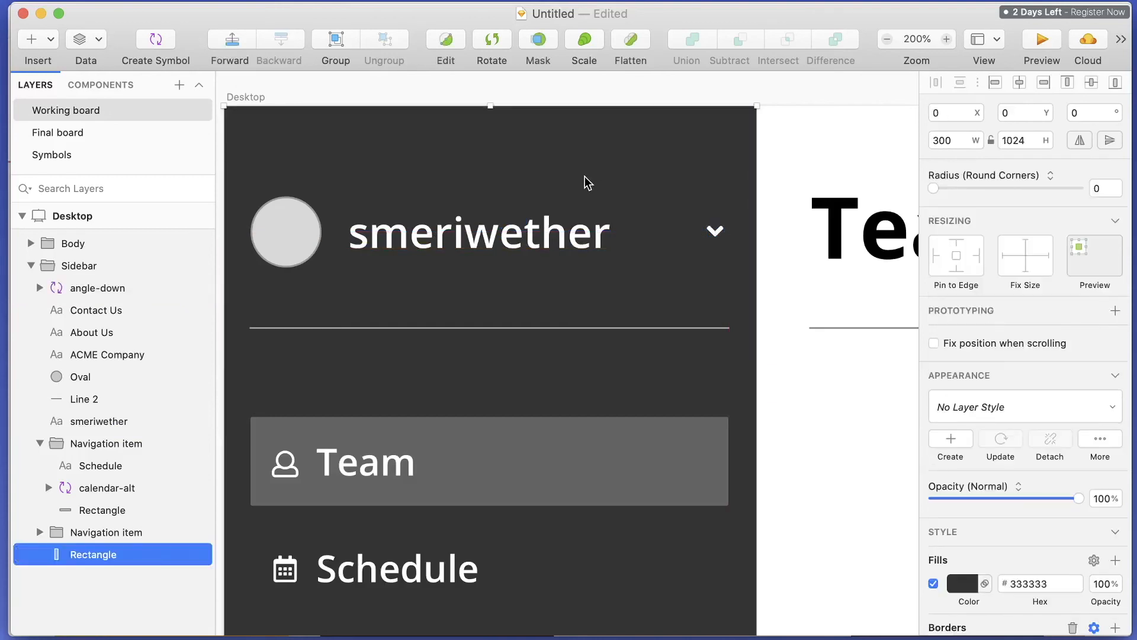
left_click_drag(314, 241, 280, 223)
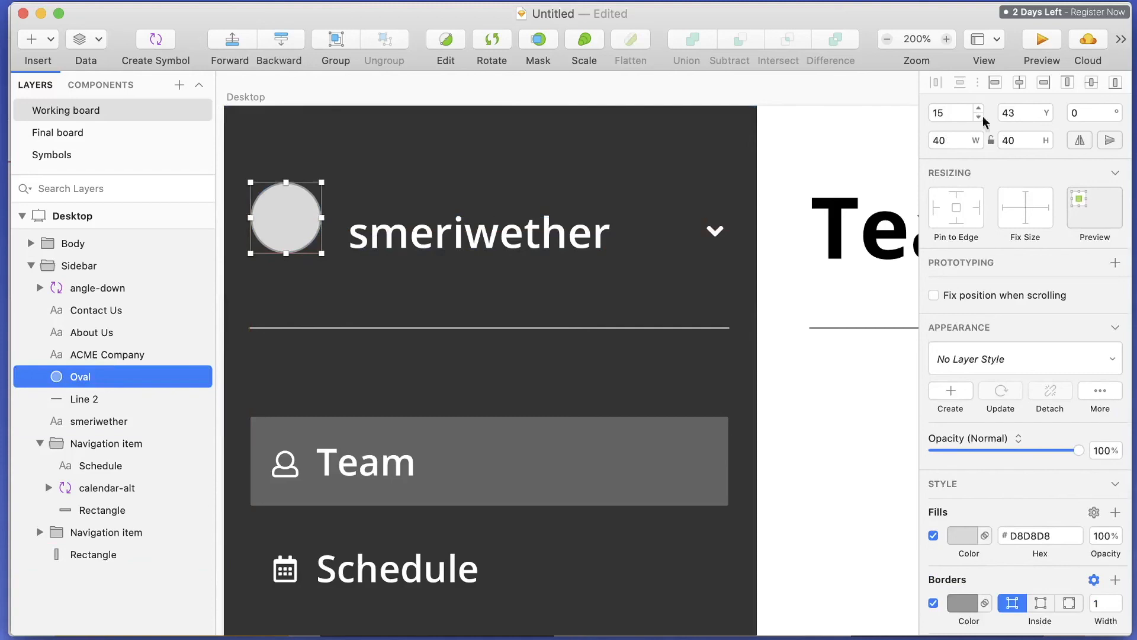
left_click(1034, 113)
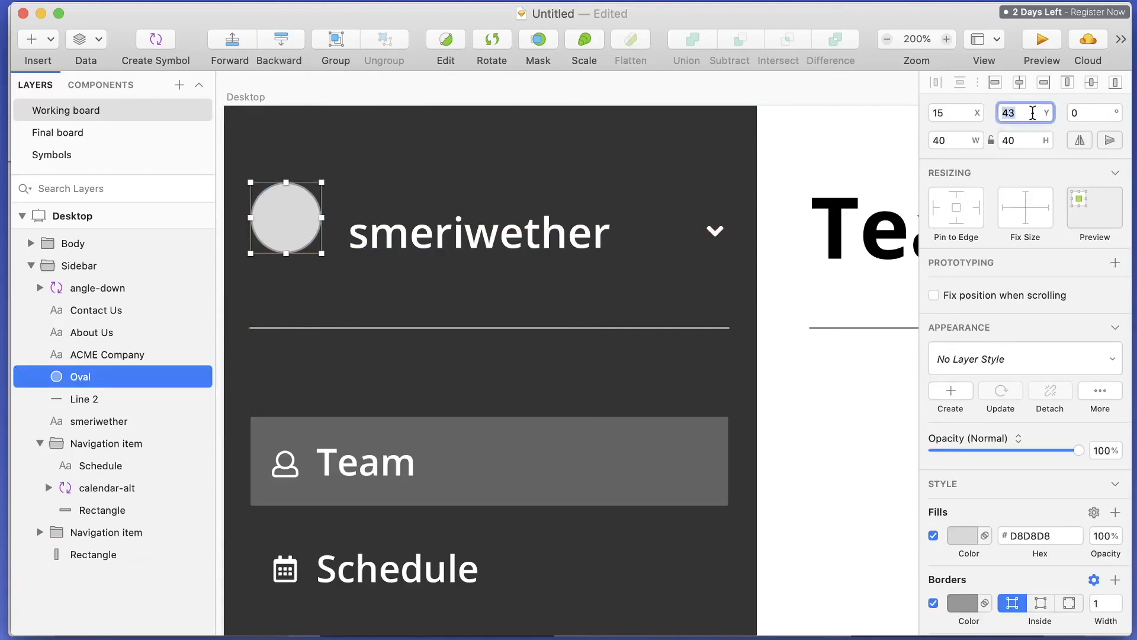
left_click_drag(481, 240, 513, 221)
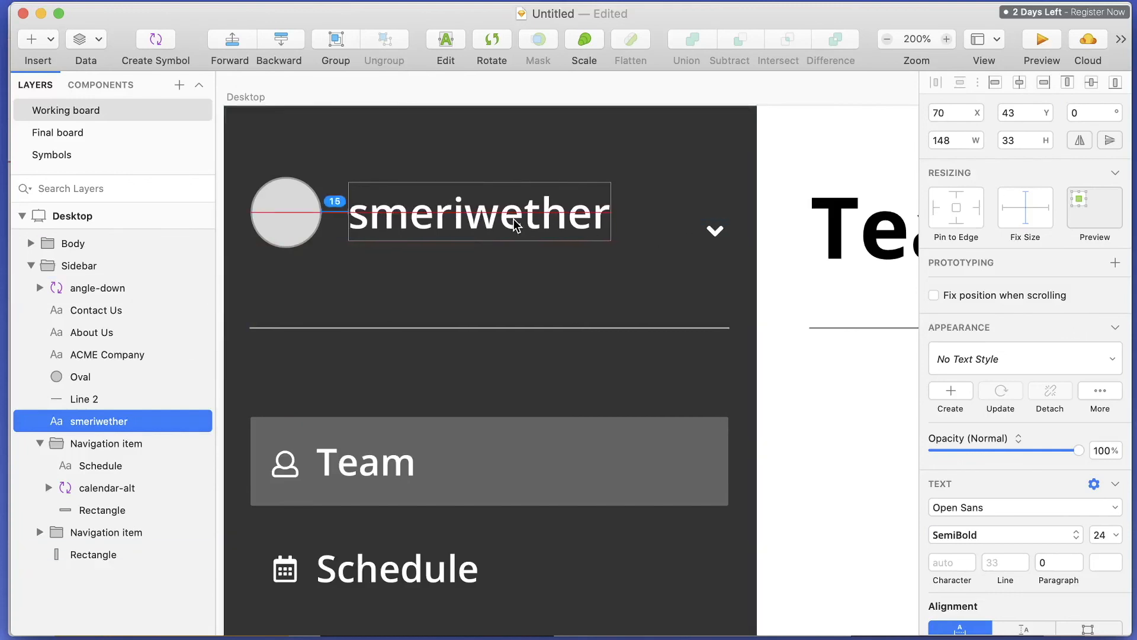
left_click_drag(721, 235, 719, 219)
key("super+minus")
key("super+minus")
key("Escape")
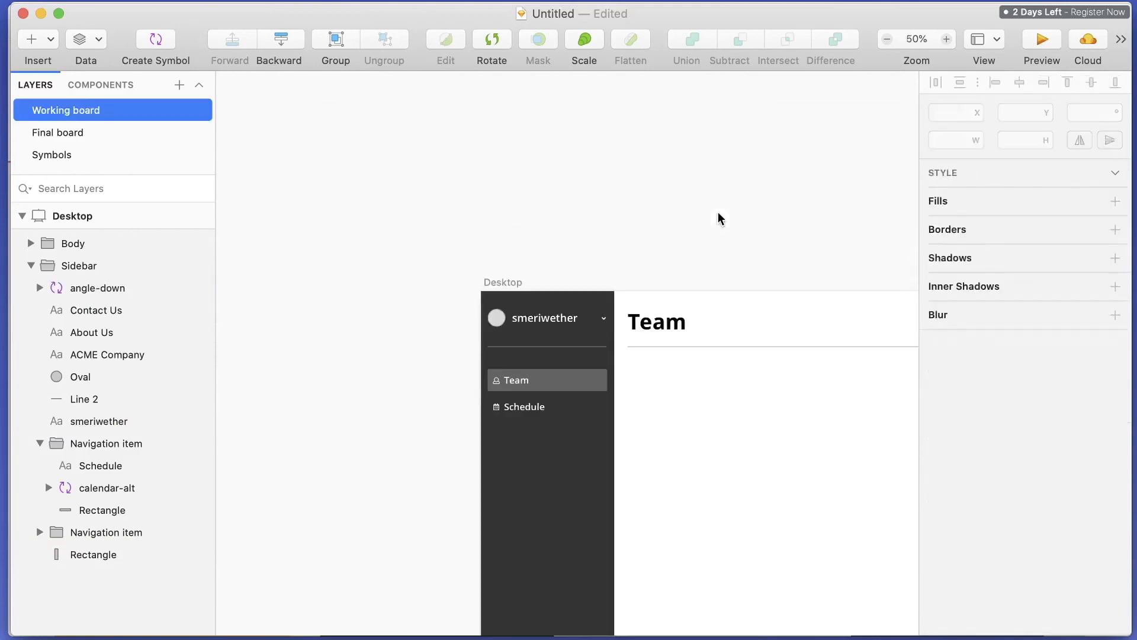
Set the sidebar avatar circle's Y position to 50.
scroll(719, 218, "right", 5)
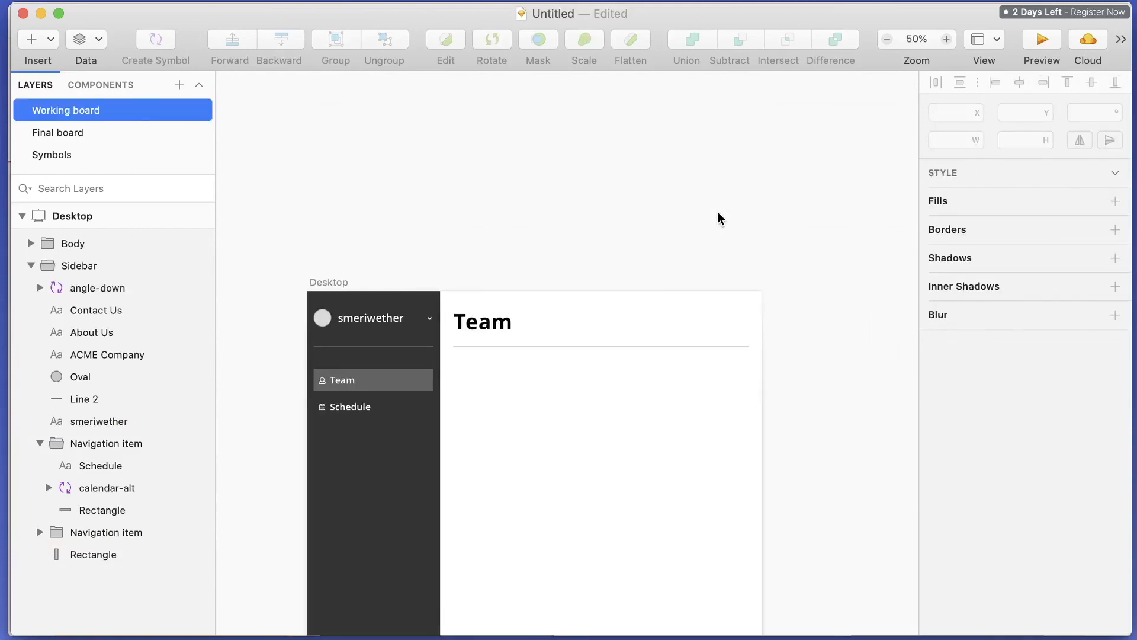
key("super+plus")
key("super+plus")
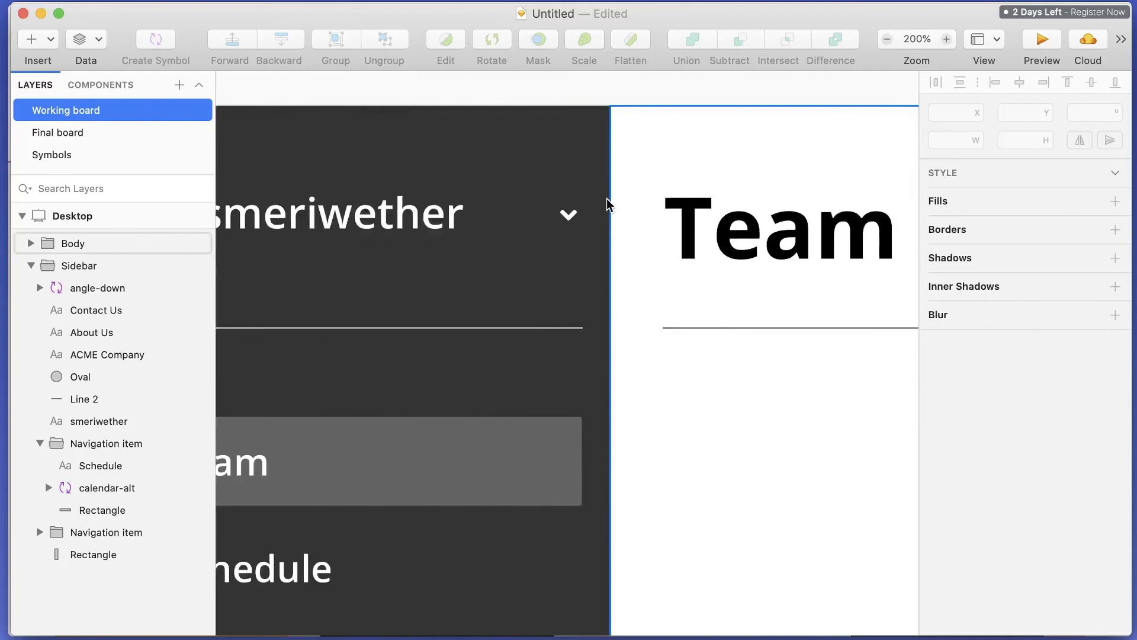
scroll(608, 198, "left", 2)
left_click(332, 213)
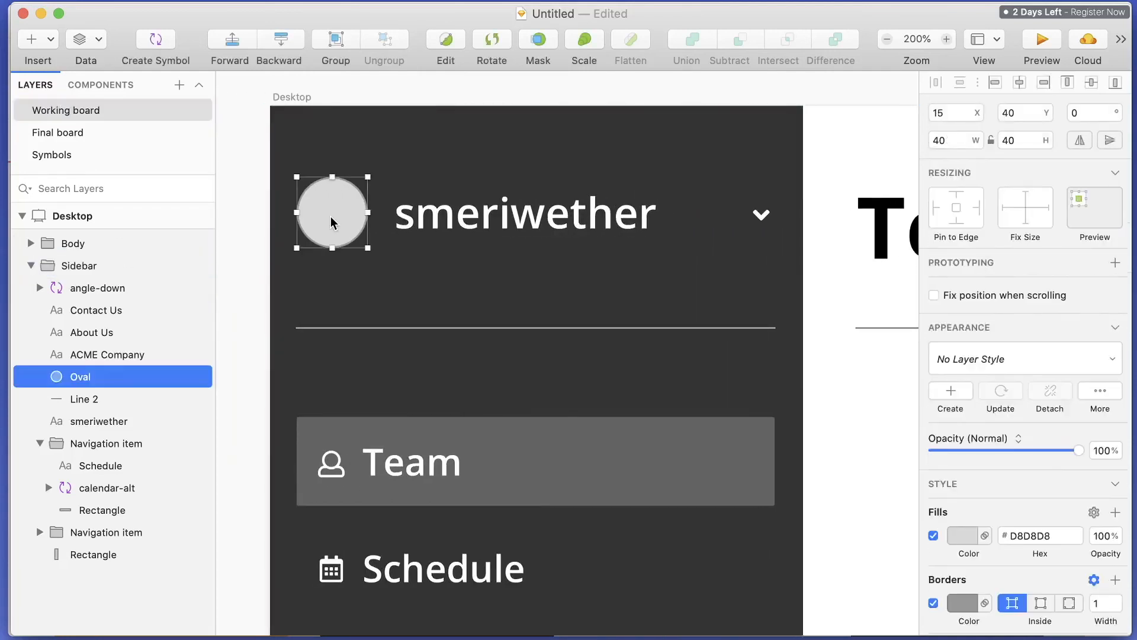
left_click(1028, 116)
type("45")
key("Return")
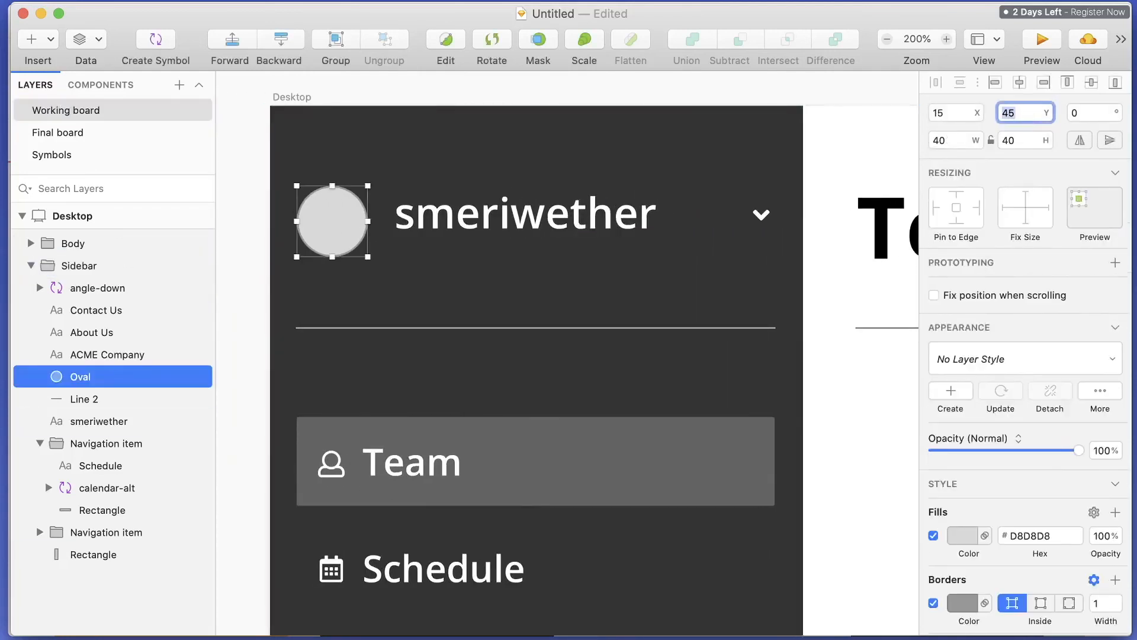
type("50")
key("Return")
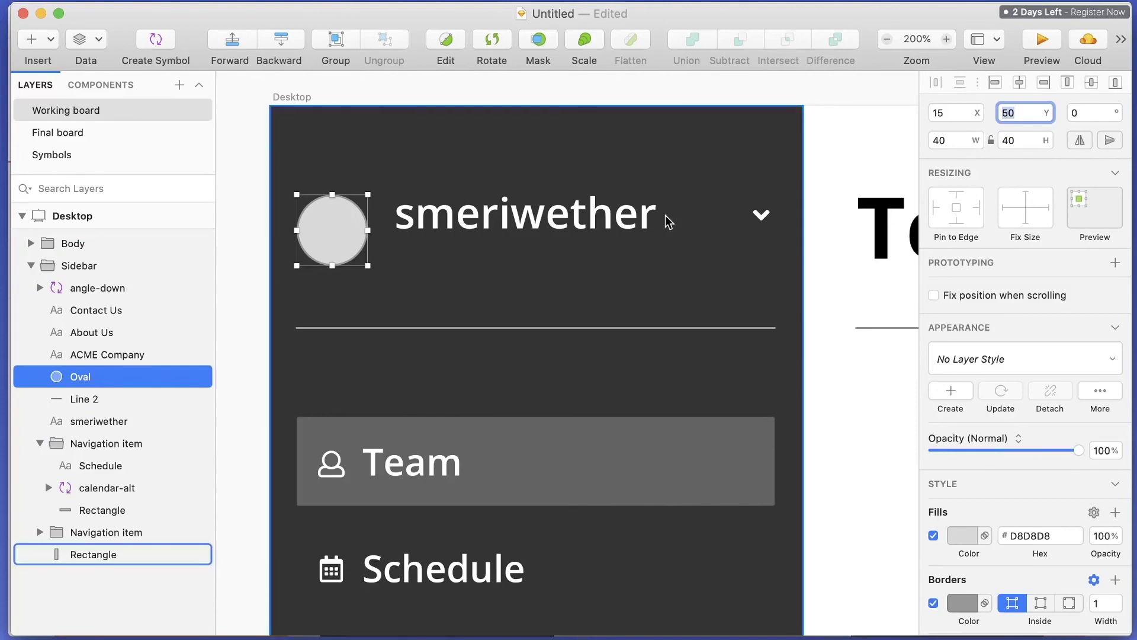
Set the username text's Y position to 50 and align the angle-down icon with it at about Y 59.
scroll(693, 208, "right", 3)
left_click(551, 226)
double_click(1022, 112)
type("50")
key("Return")
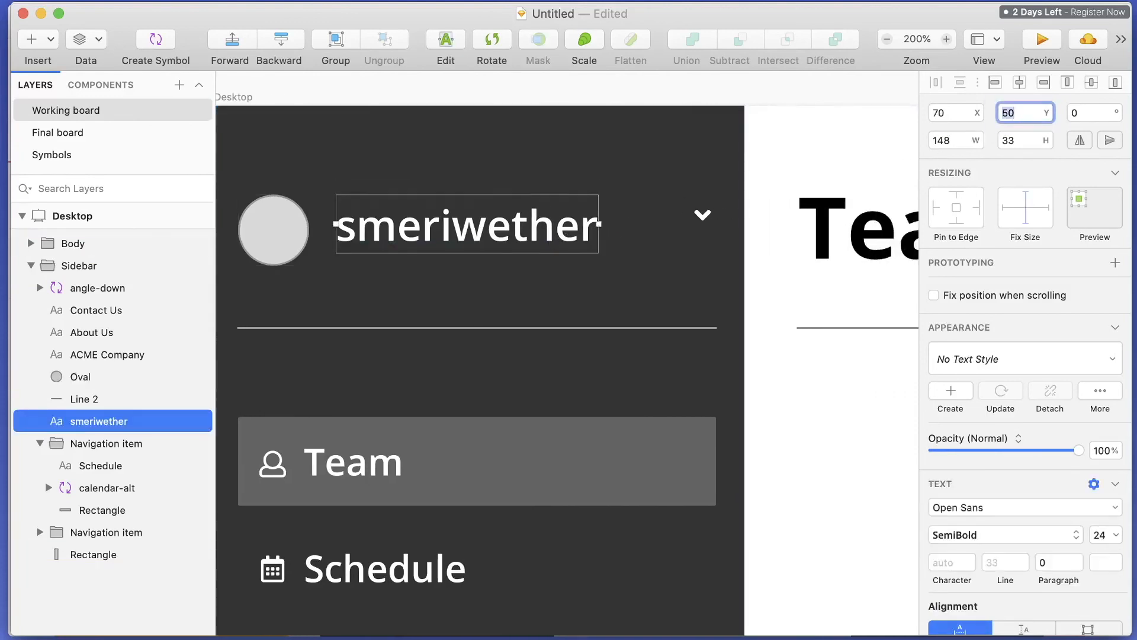
left_click(704, 217)
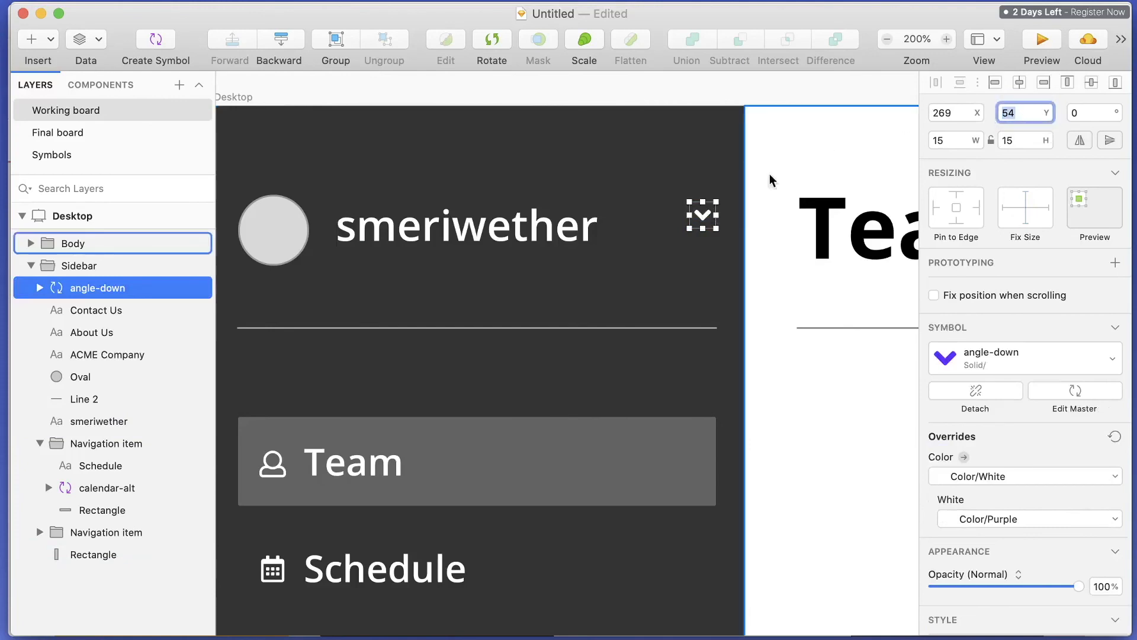
double_click(705, 220)
left_click_drag(708, 224, 710, 232)
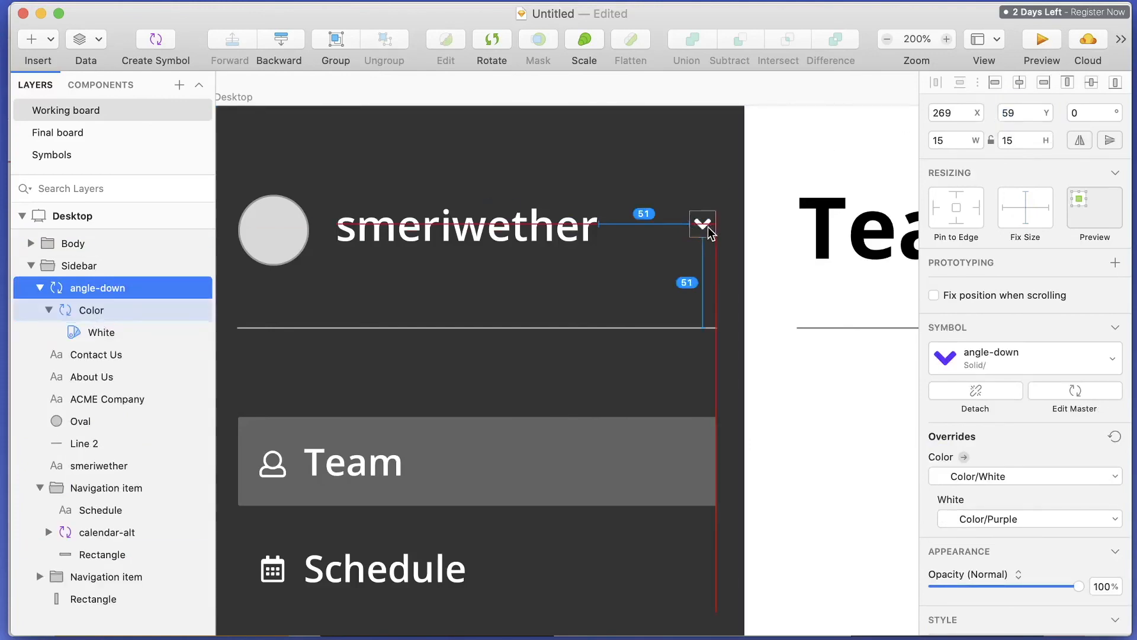
key("super+0")
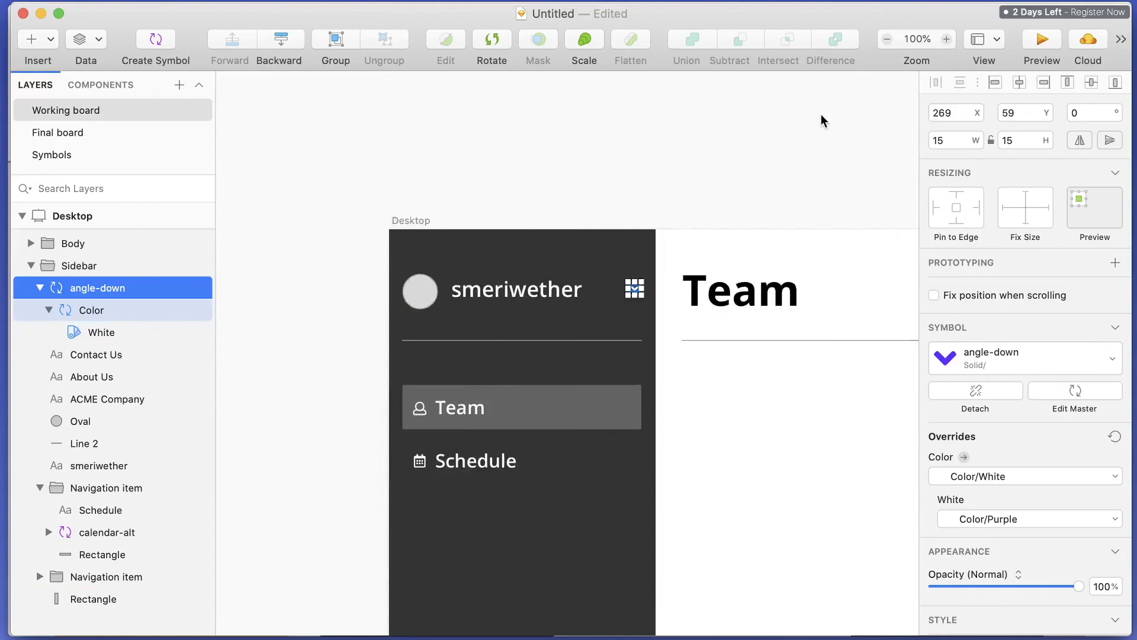
left_click(821, 116)
Resize the angle-down icon beside the username to 25 wide by 25 high.
key("super+minus")
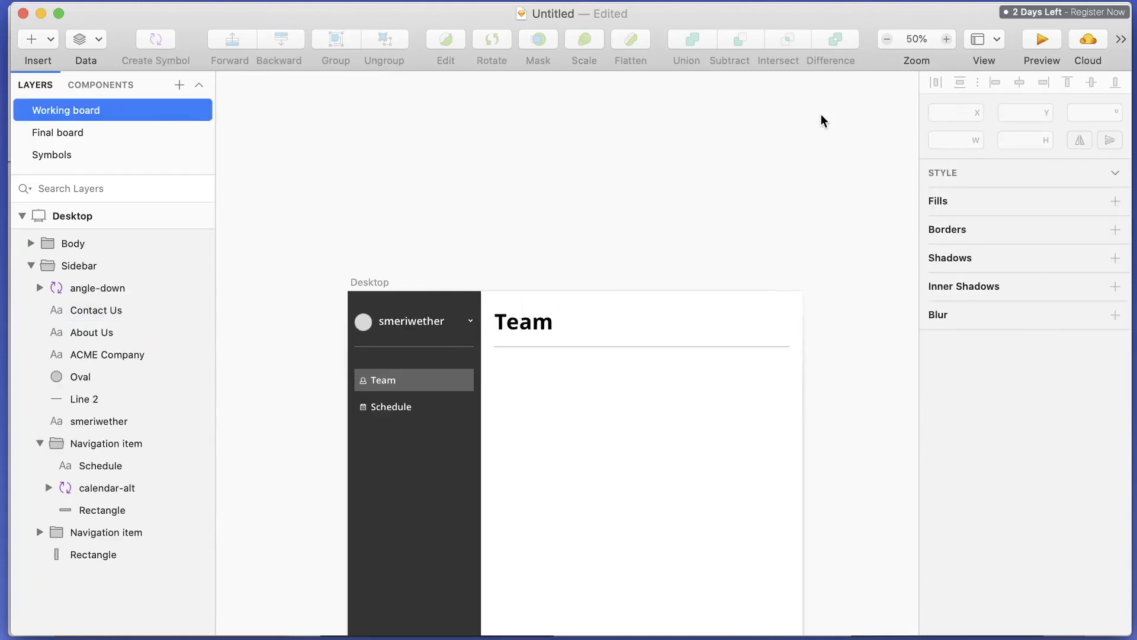
scroll(821, 116, "left", 4)
key("super+plus")
key("super+plus")
key("super+plus")
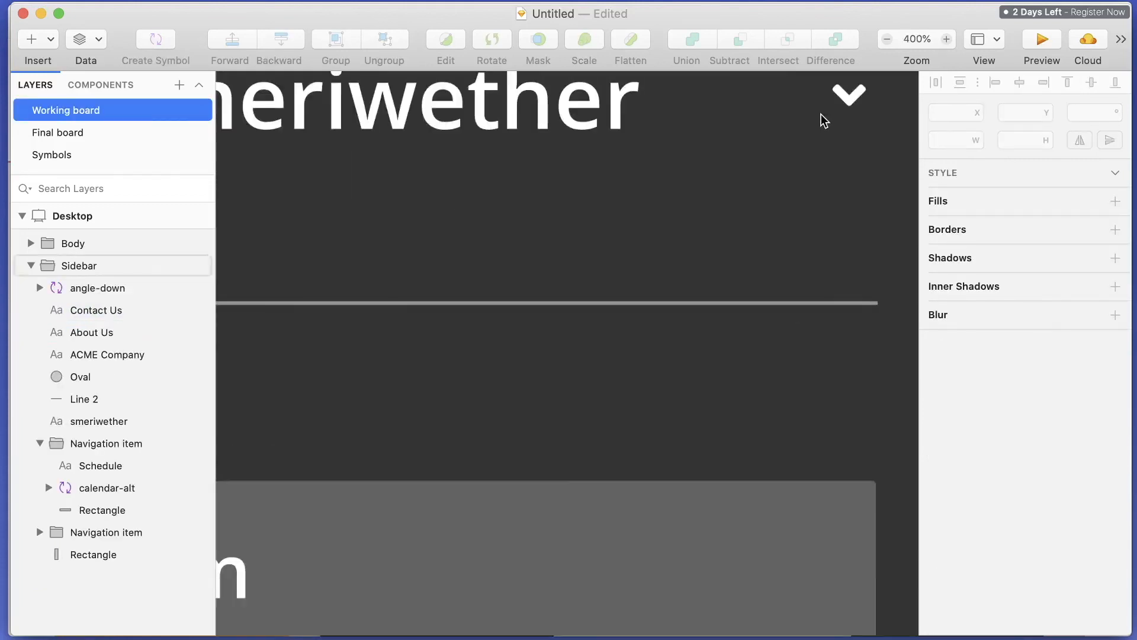
scroll(824, 119, "up", 5)
scroll(823, 118, "right", 5)
left_click(678, 261)
double_click(676, 255)
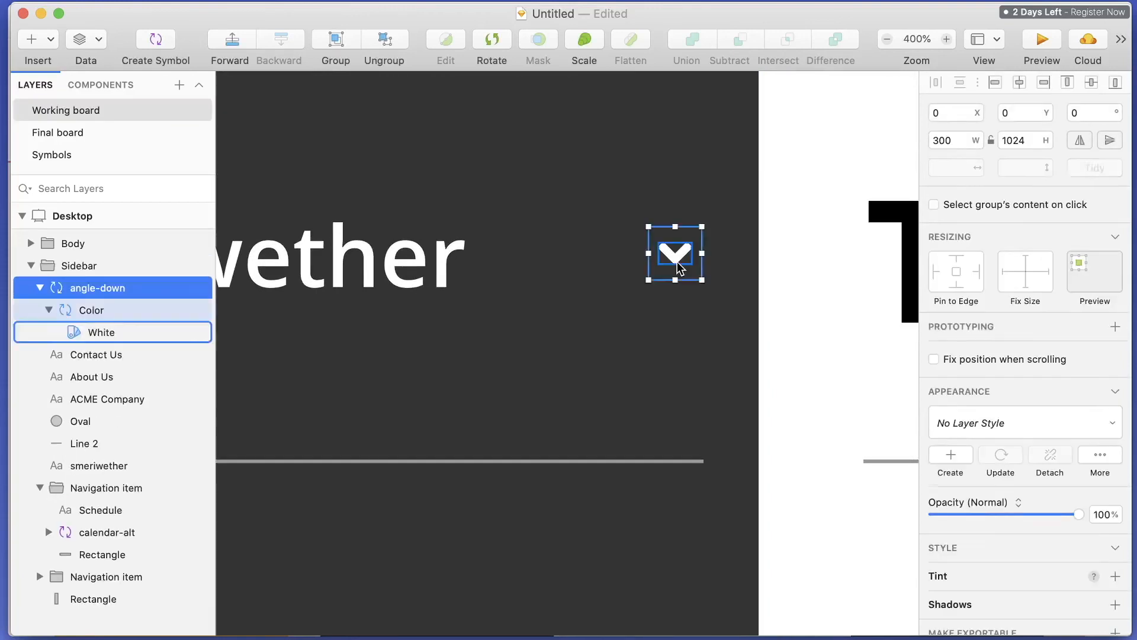
left_click(950, 140)
type("25")
key("Tab")
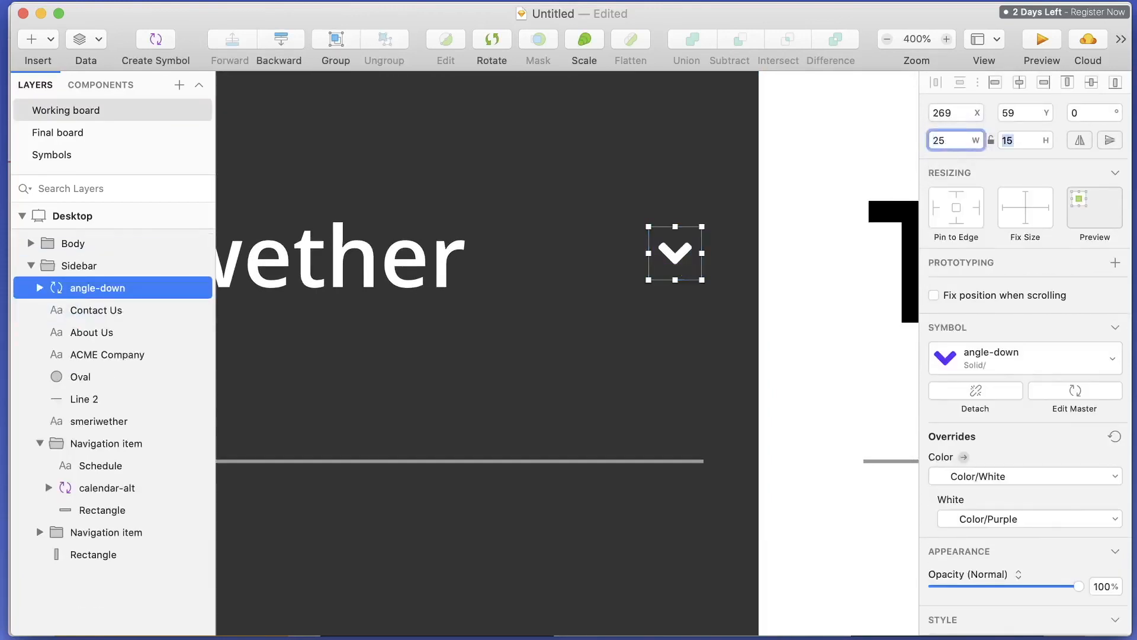
type("25")
key("Return")
Move the angle-down icon to about X 259, Y 56, lining its right edge up with the end of the divider.
left_click_drag(662, 299, 630, 289)
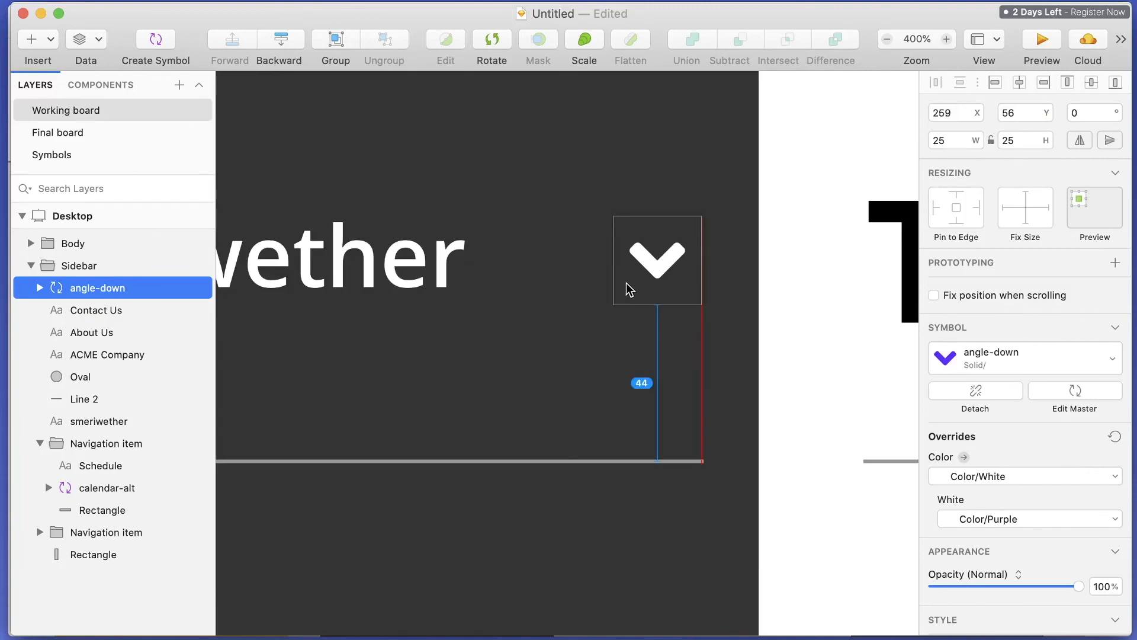
key("super+0")
left_click(668, 193)
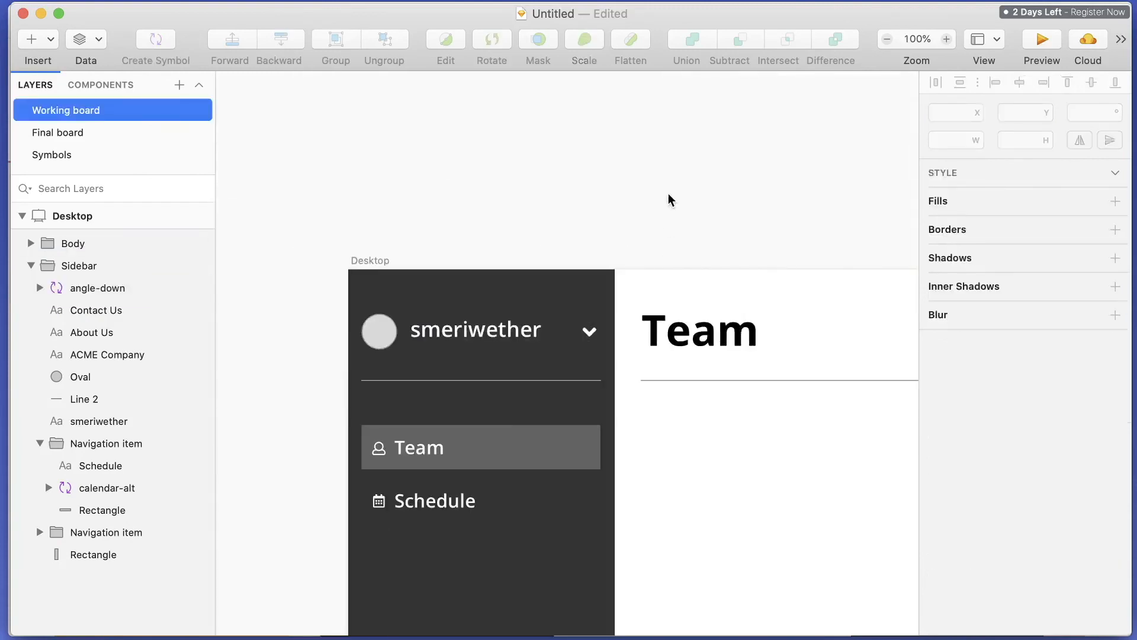
Compare the whole Desktop layout on the Working board with the Final board, then return to the Working board.
key("super+minus")
scroll(668, 194, "right", 5)
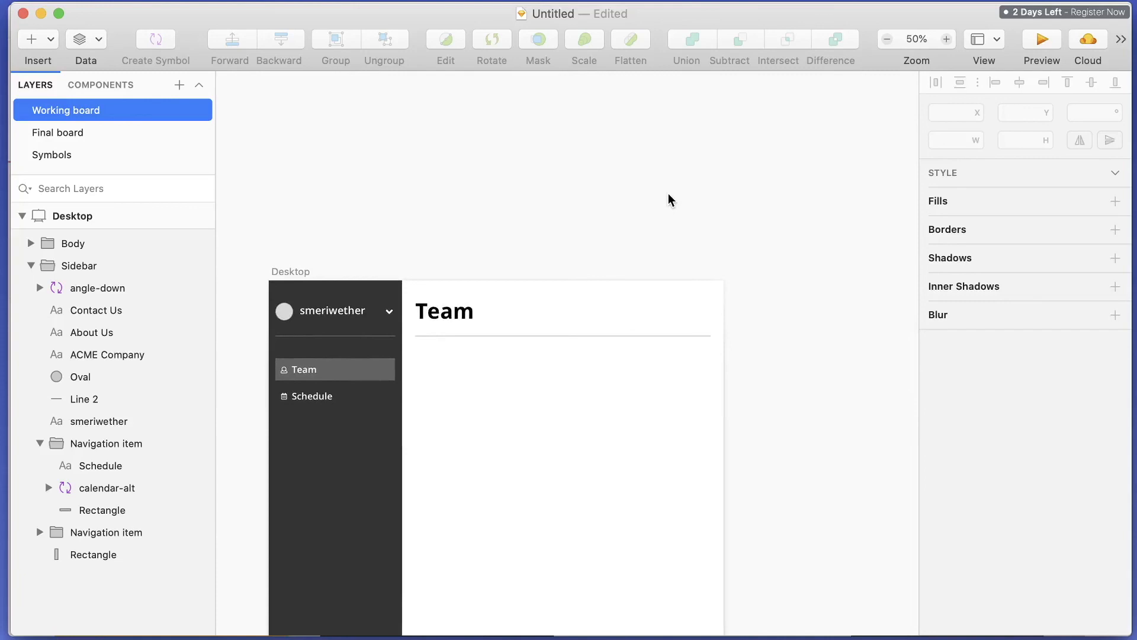
scroll(668, 200, "left", 5)
scroll(669, 199, "down", 10)
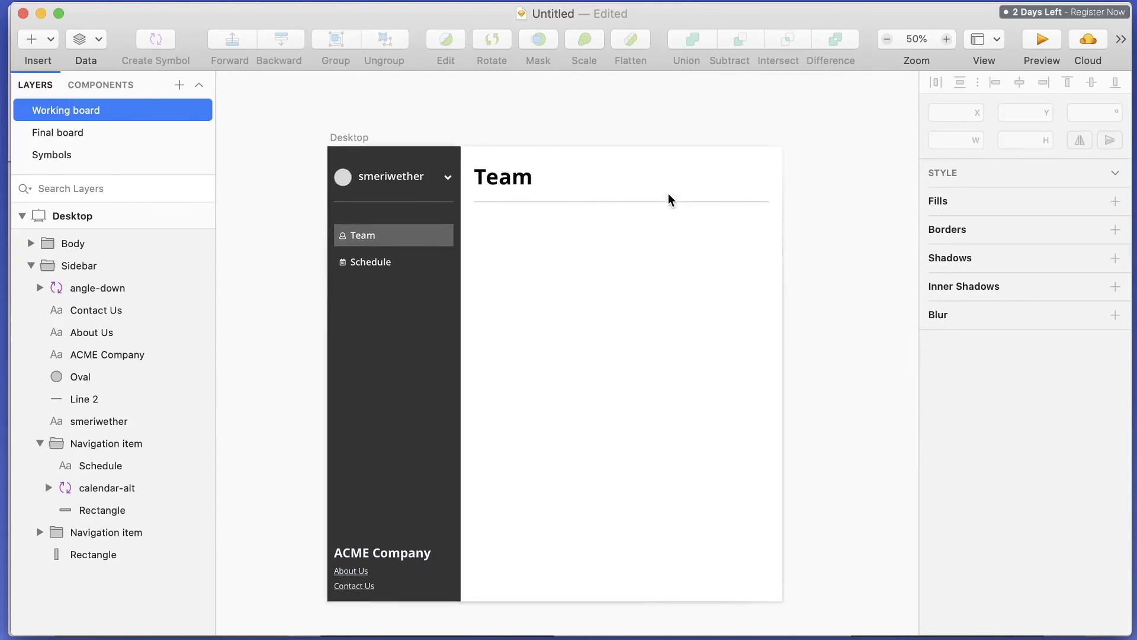
scroll(668, 193, "right", 2)
scroll(668, 193, "up", 1)
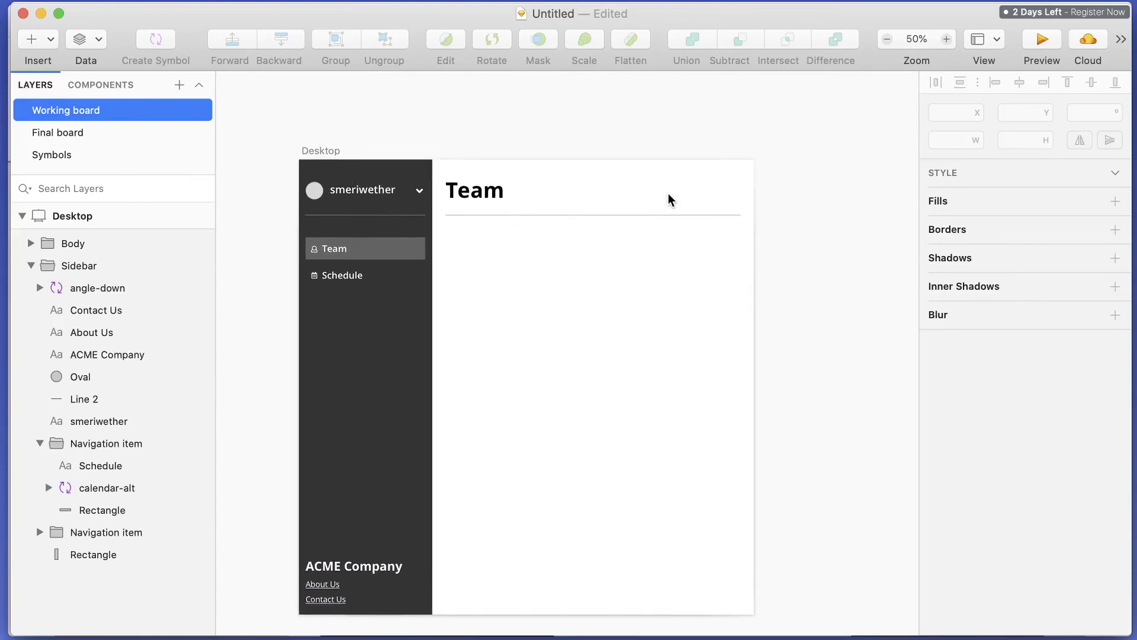
left_click(48, 135)
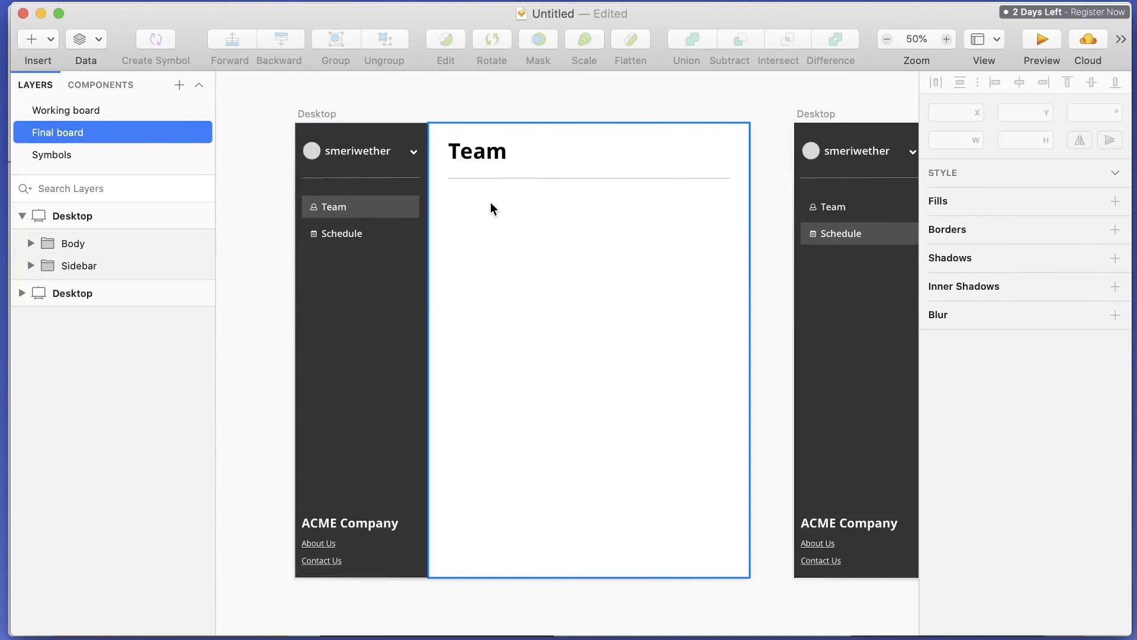
left_click(112, 116)
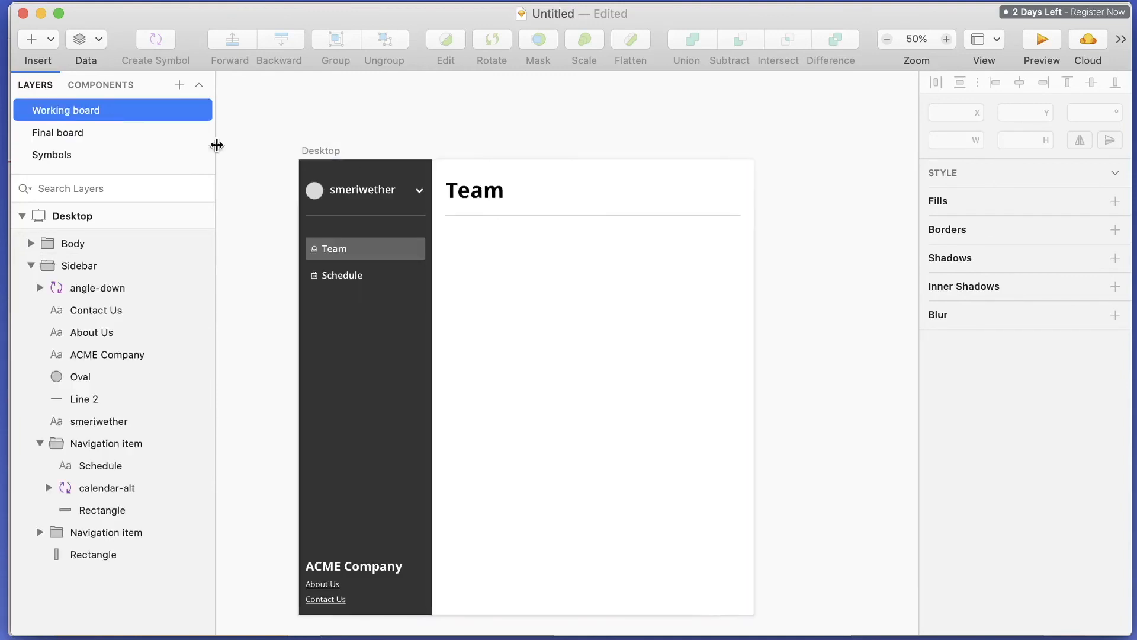
Duplicate the Desktop artboard on the Working board, placing the copy beside the original.
scroll(375, 171, "down", 4)
scroll(375, 172, "up", 2)
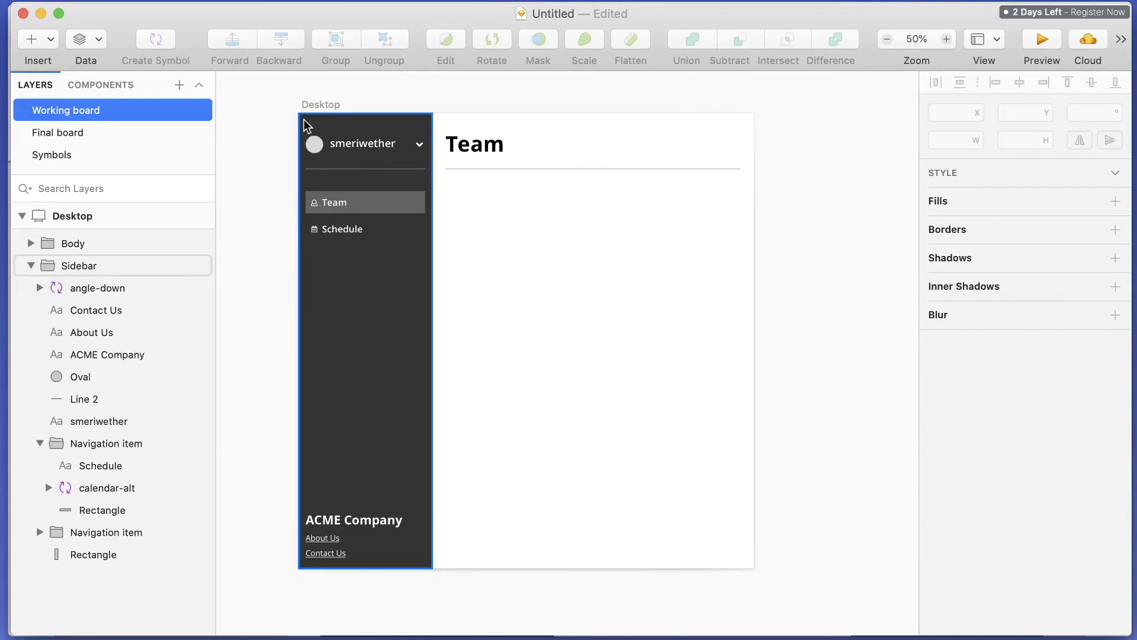
left_click(320, 108)
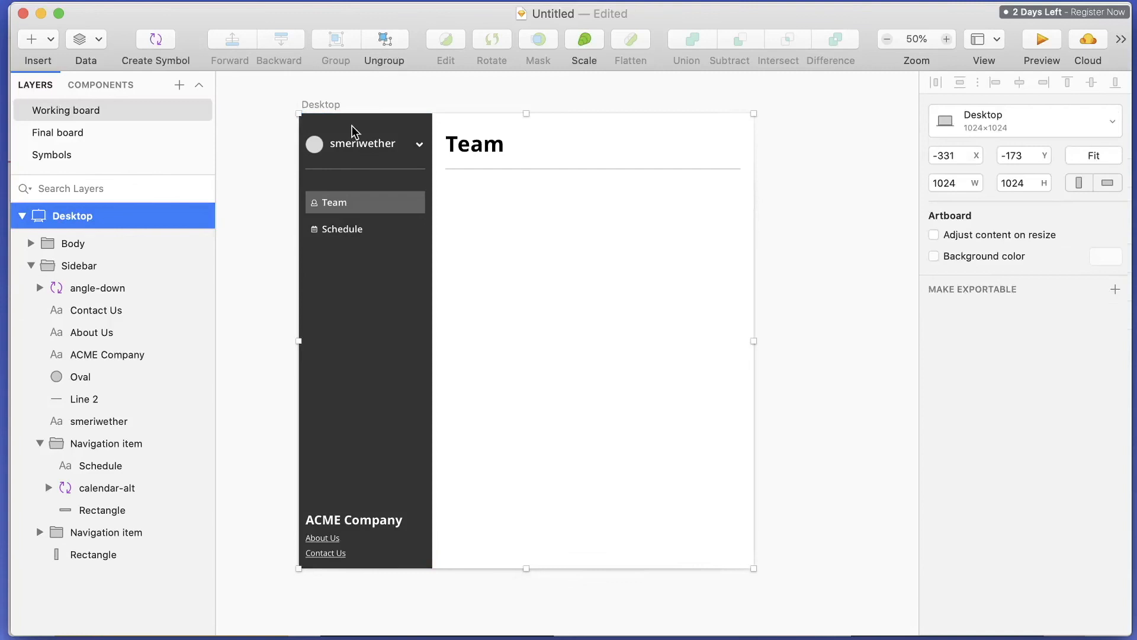
scroll(352, 131, "right", 3)
key("super+d")
scroll(653, 171, "right", 2)
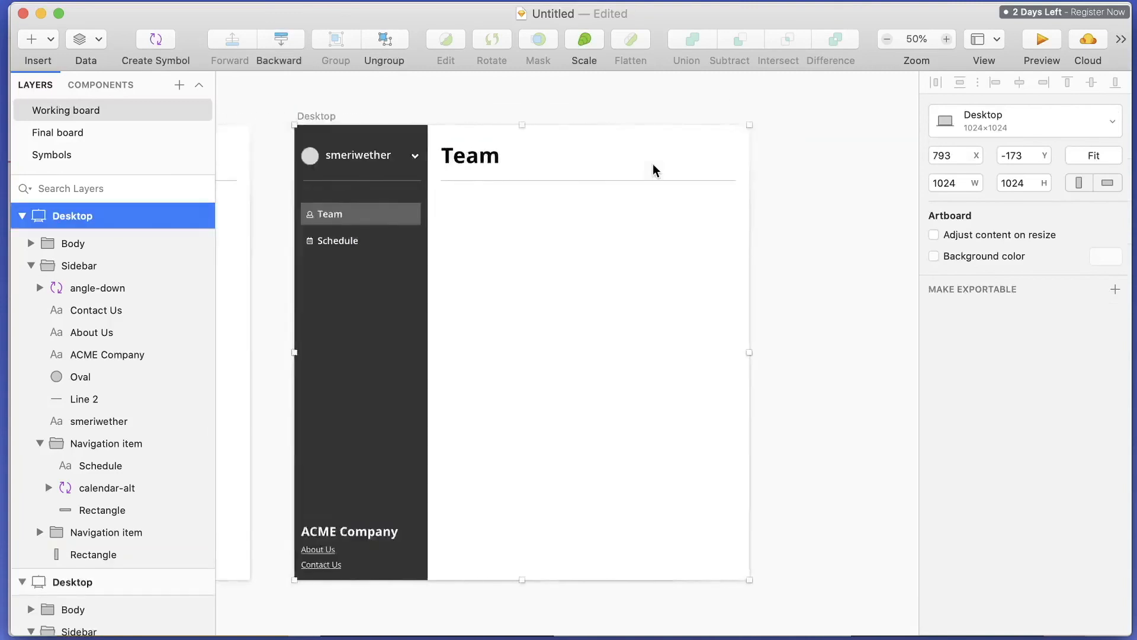
Change the Team heading in the duplicated artboard's Body to "Schedule".
scroll(653, 170, "left", 5)
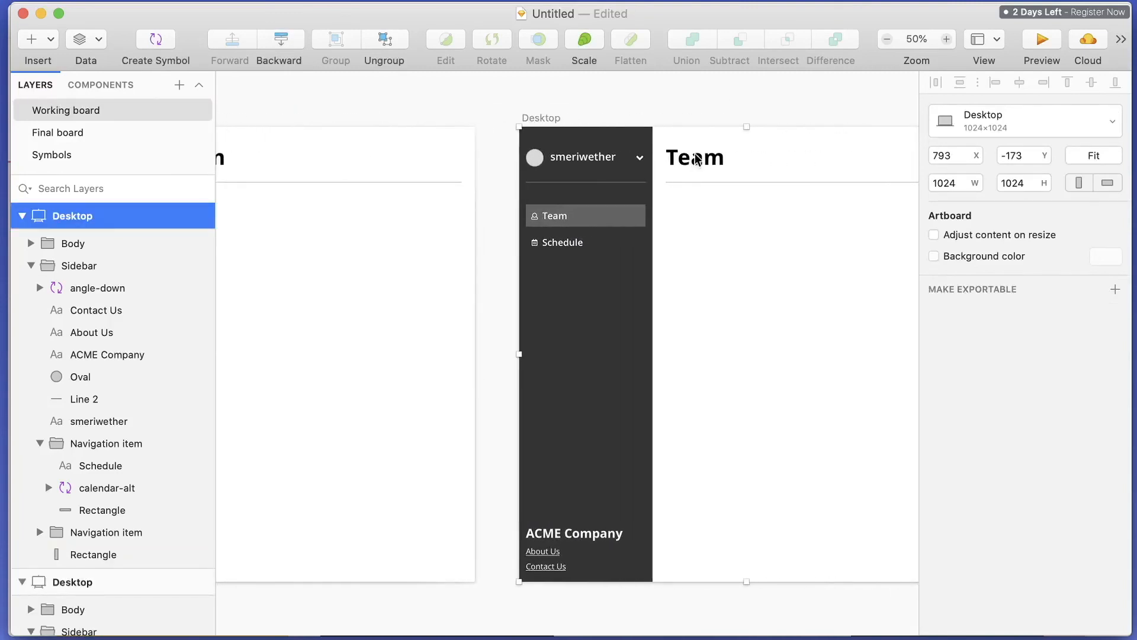
left_click(697, 159)
double_click(697, 164)
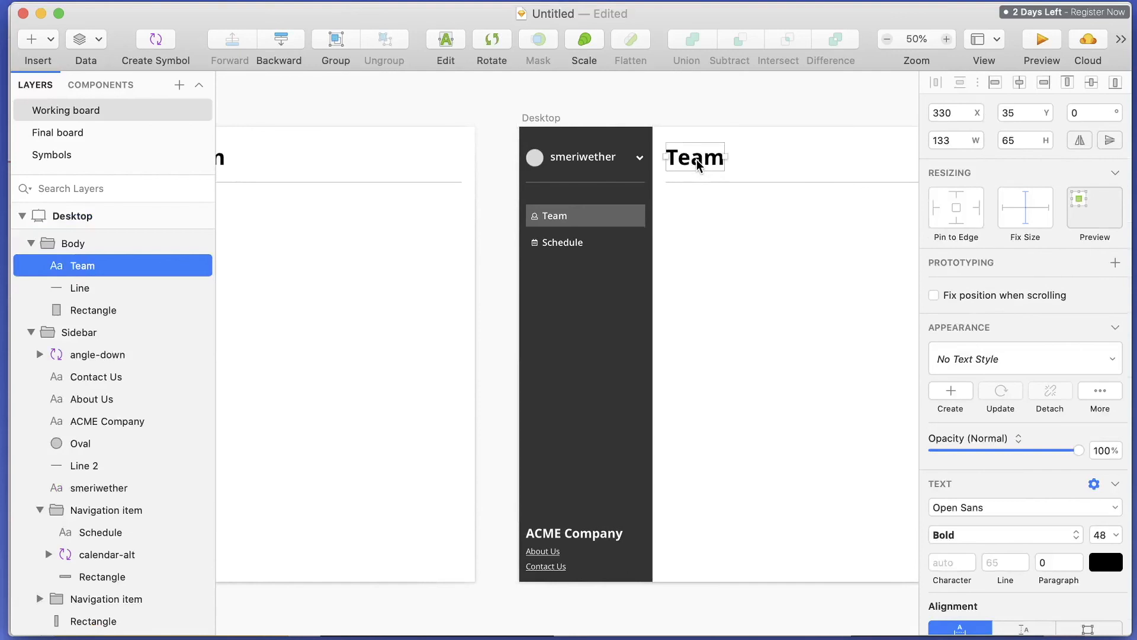
double_click(697, 165)
type("Scg")
key("BackSpace")
type("hedule")
Enable the 636363 fill on the Schedule navigation item's background rectangle in the duplicated artboard.
left_click(607, 235)
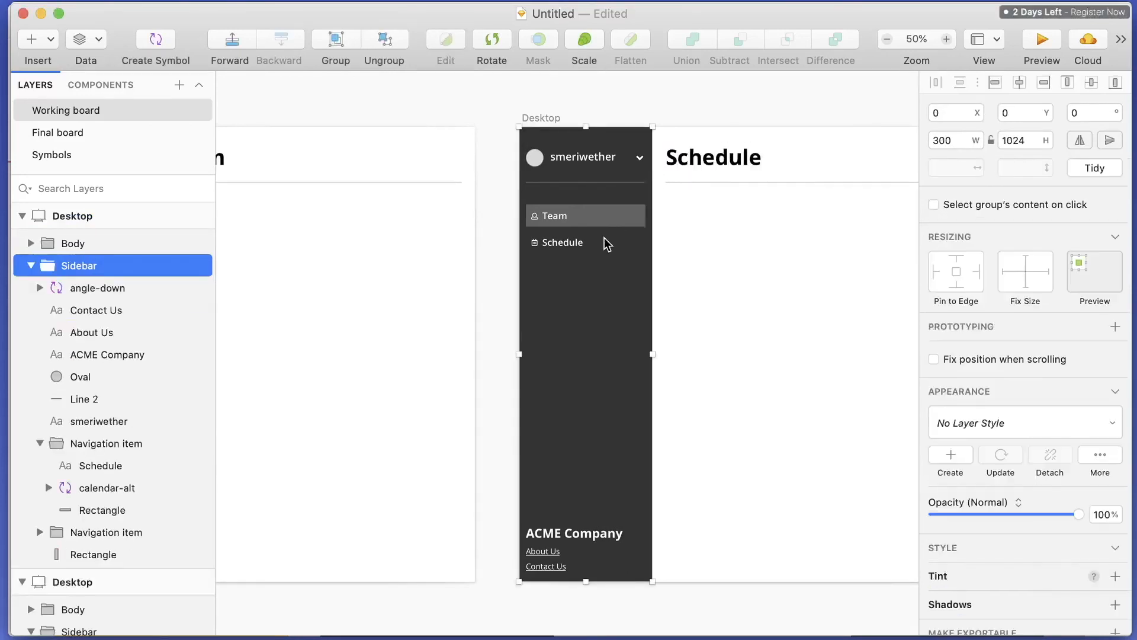
key("super+0")
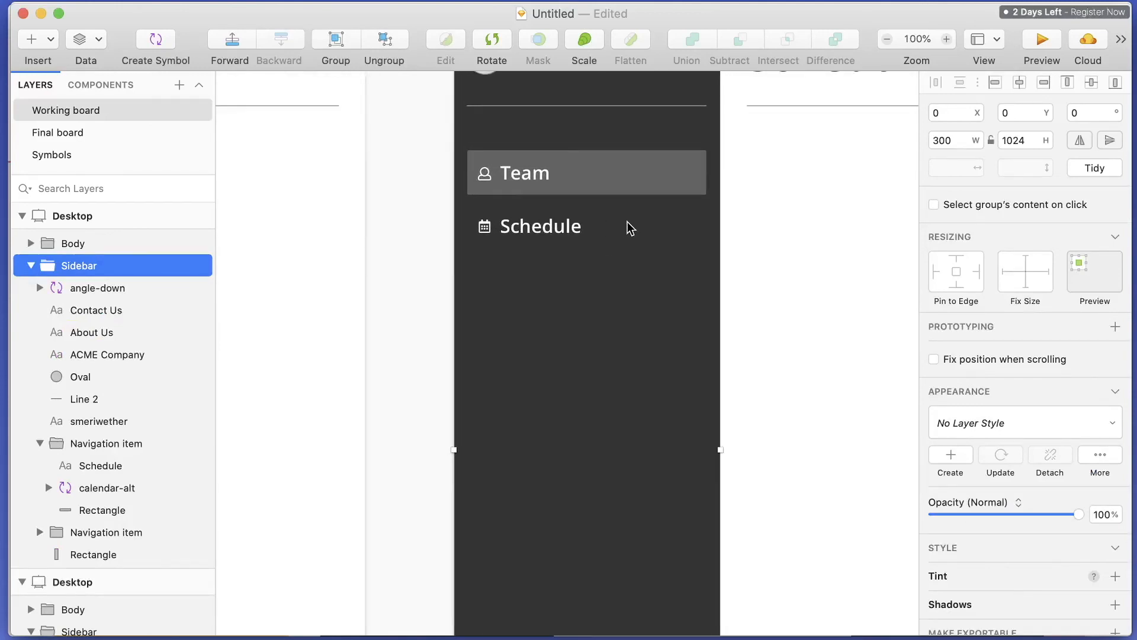
left_click(630, 228)
scroll(1037, 494, "down", 2)
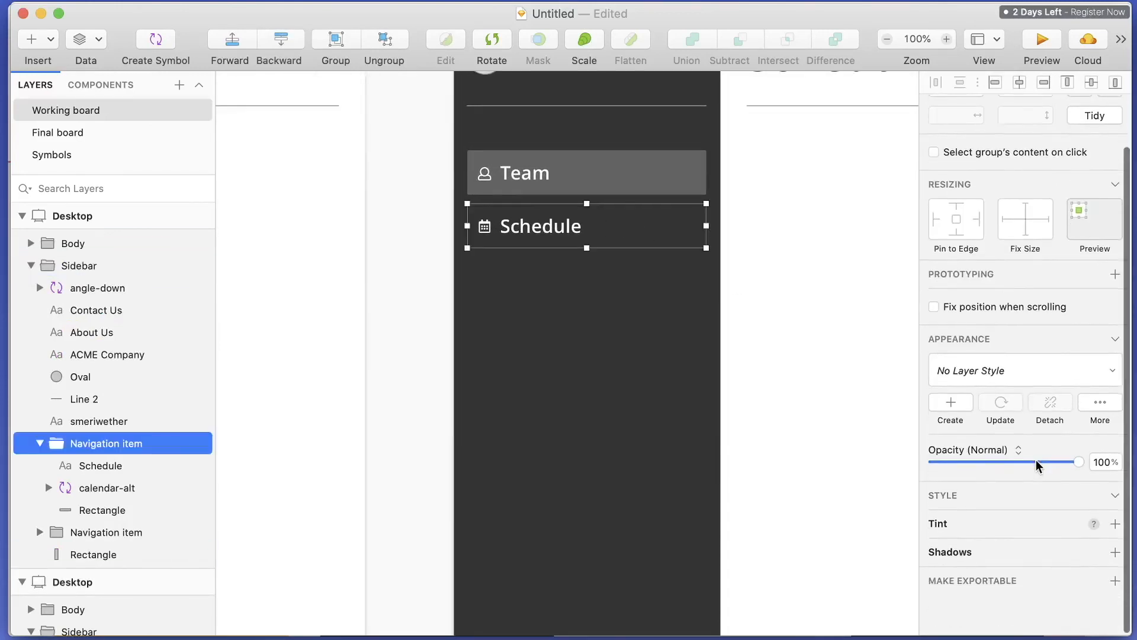
double_click(630, 211)
left_click(933, 572)
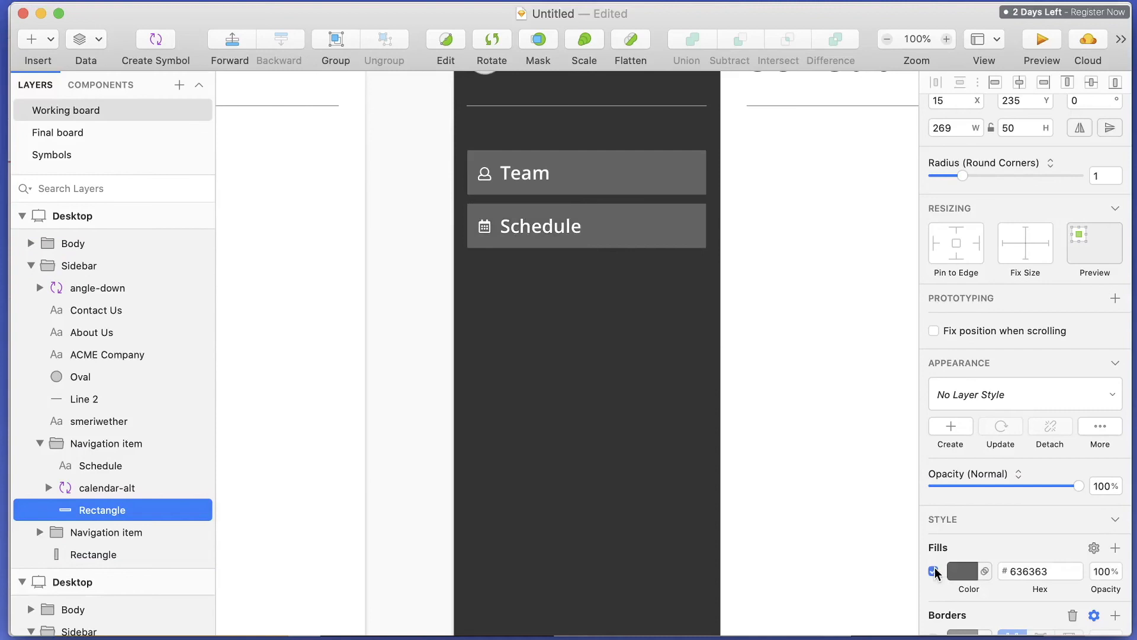
Disable the fill on the Team navigation item's background rectangle in the Schedule artboard, then deselect everything.
left_click(622, 177)
scroll(954, 557, "down", 2)
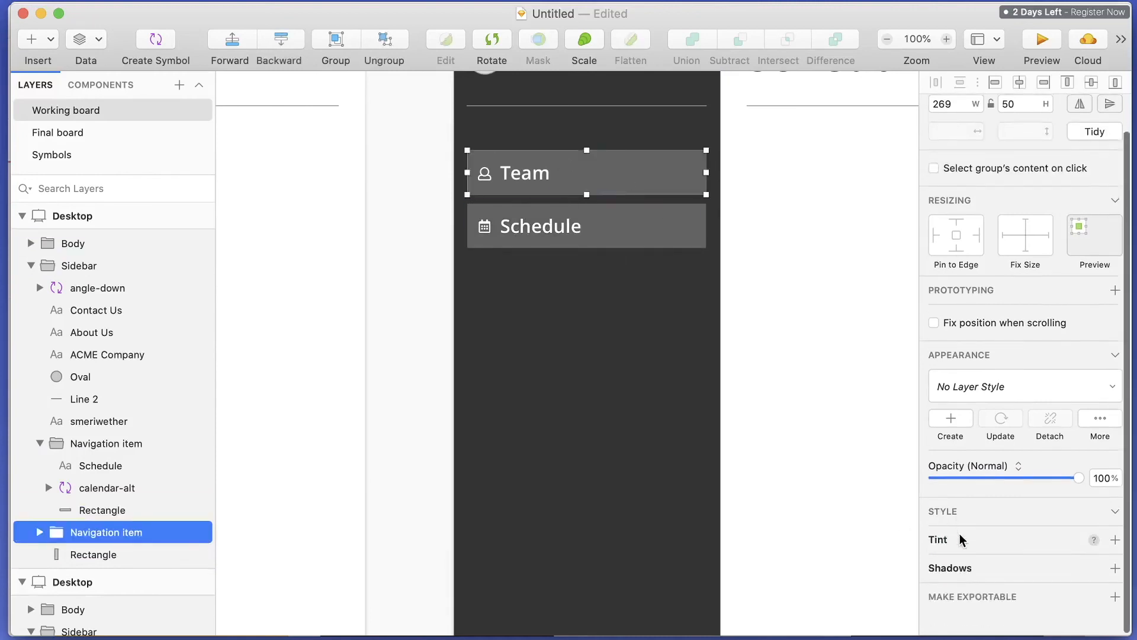
double_click(627, 173)
scroll(1069, 507, "down", 2)
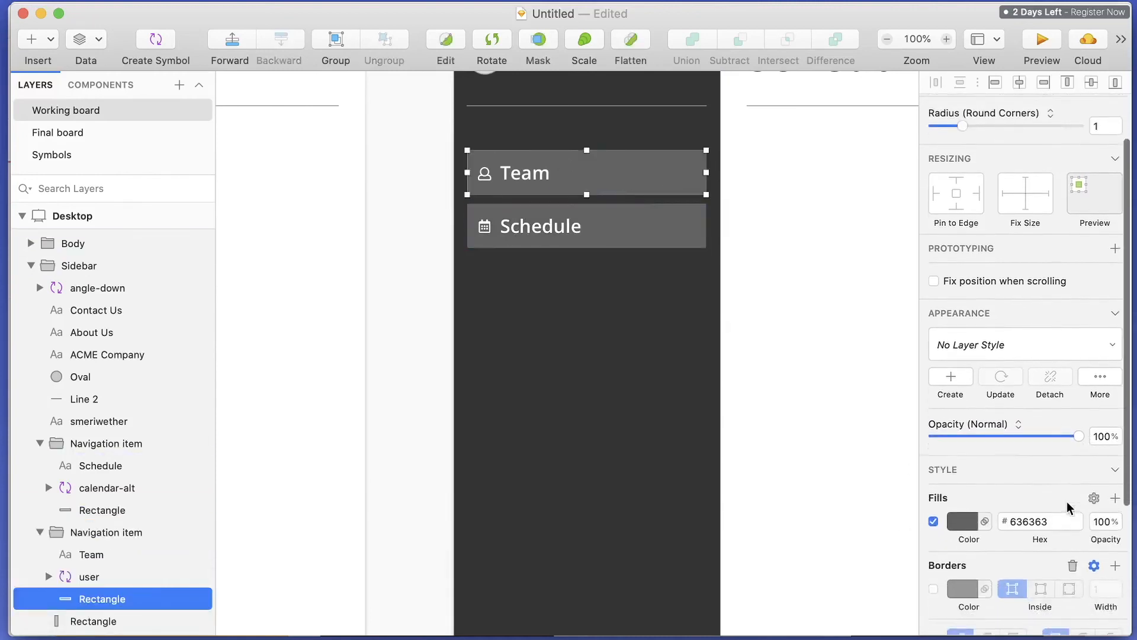
left_click(933, 514)
left_click(855, 457)
key("super+minus")
key("super+minus")
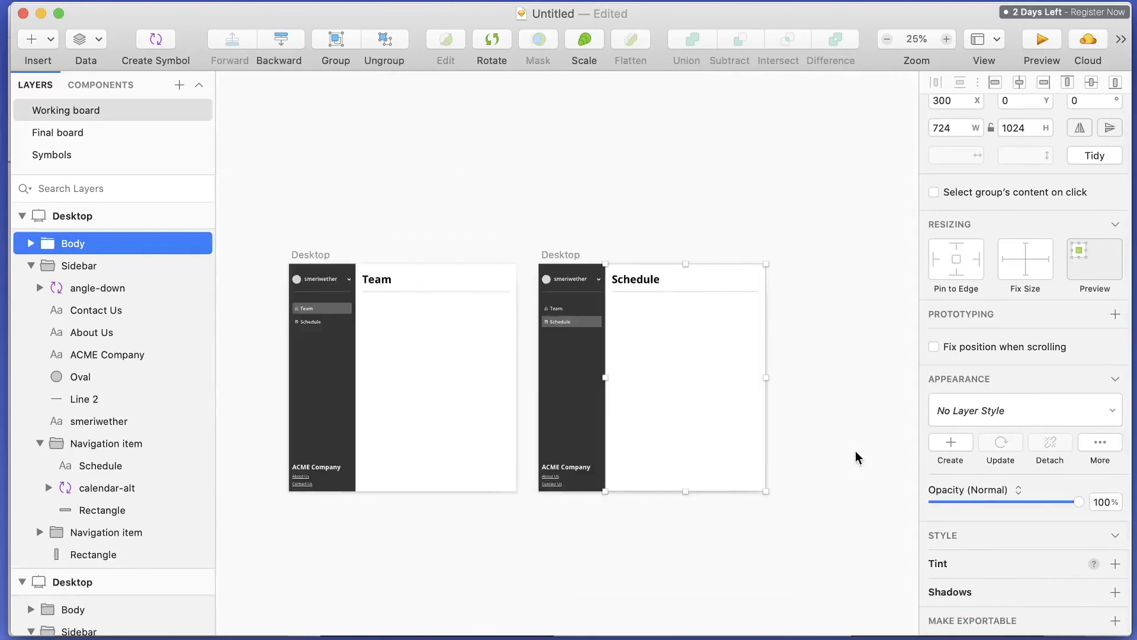
left_click(584, 190)
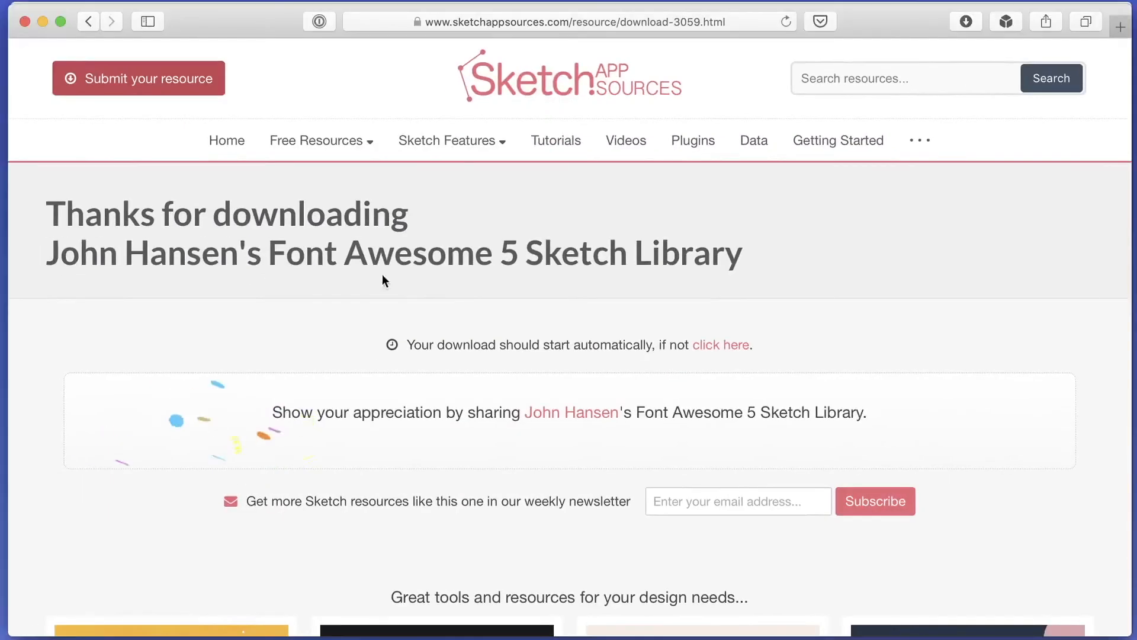
Switch to Safari, open the InVision website and sign in to reach the projects page.
key("super+l")
type("invi")
key("Return")
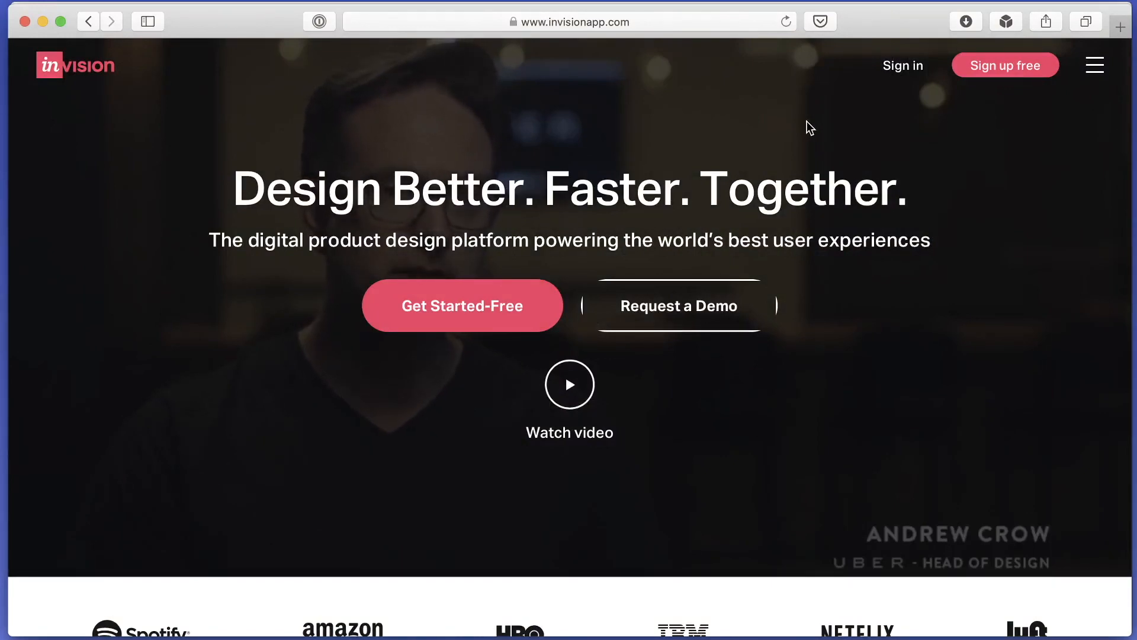
scroll(811, 128, "down", 4)
scroll(810, 128, "up", 4)
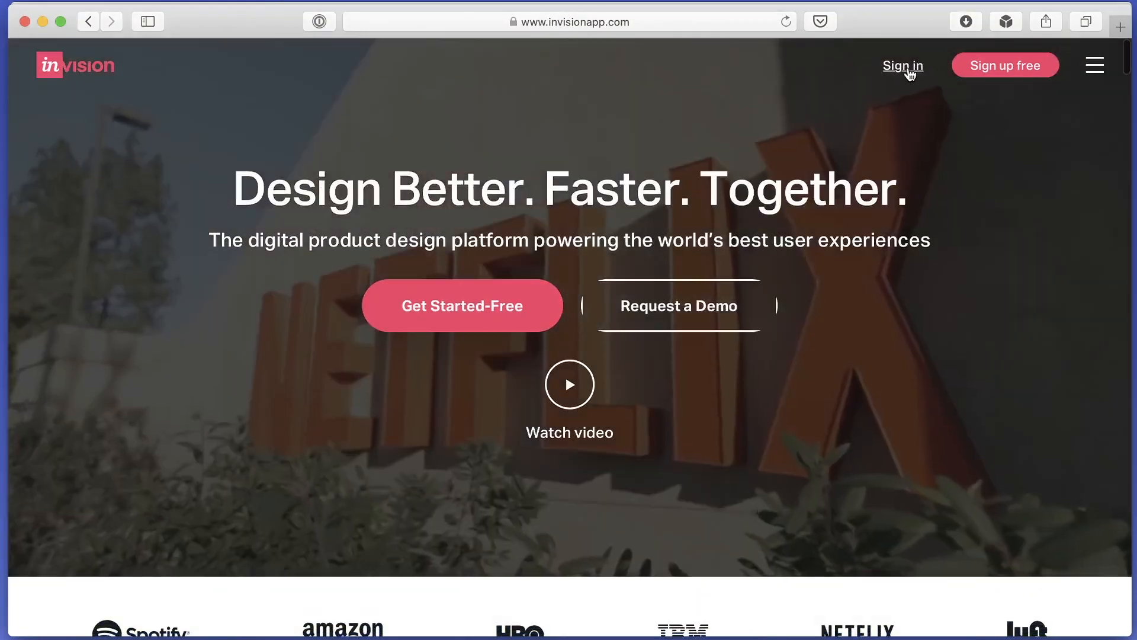
left_click(907, 66)
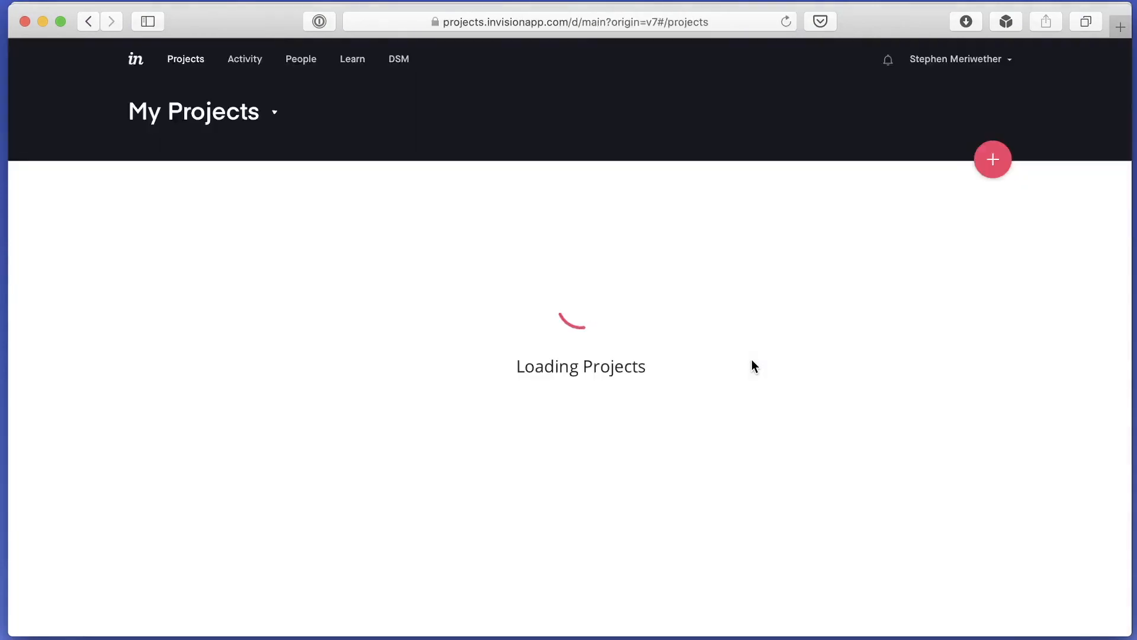
Create a new Desktop prototype named "Demo".
mouse_move(761, 368)
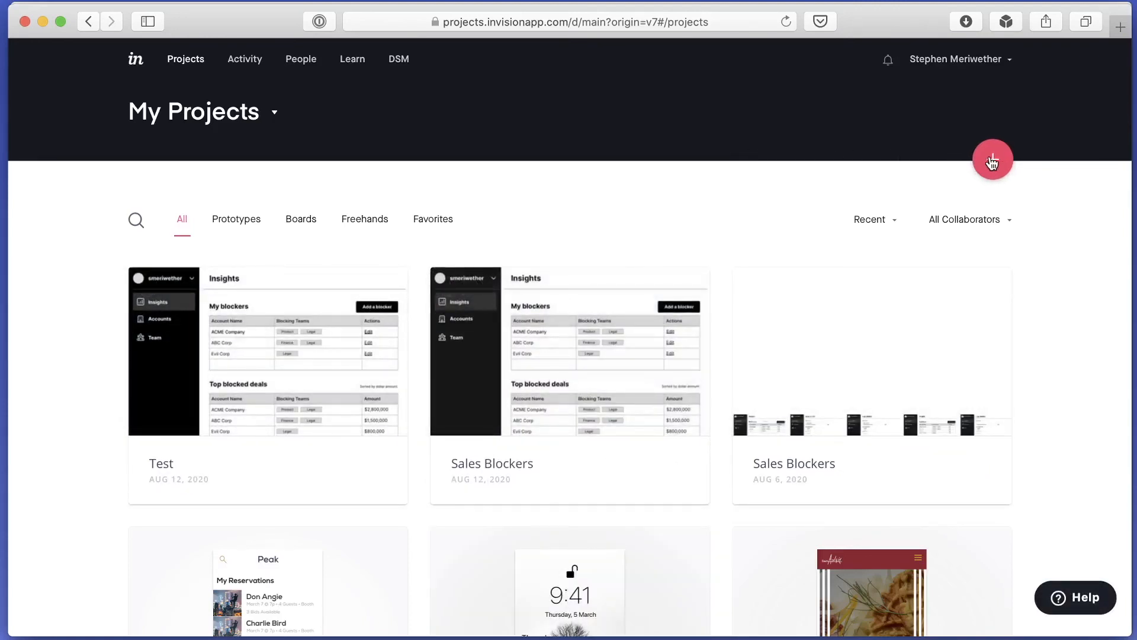
left_click(991, 160)
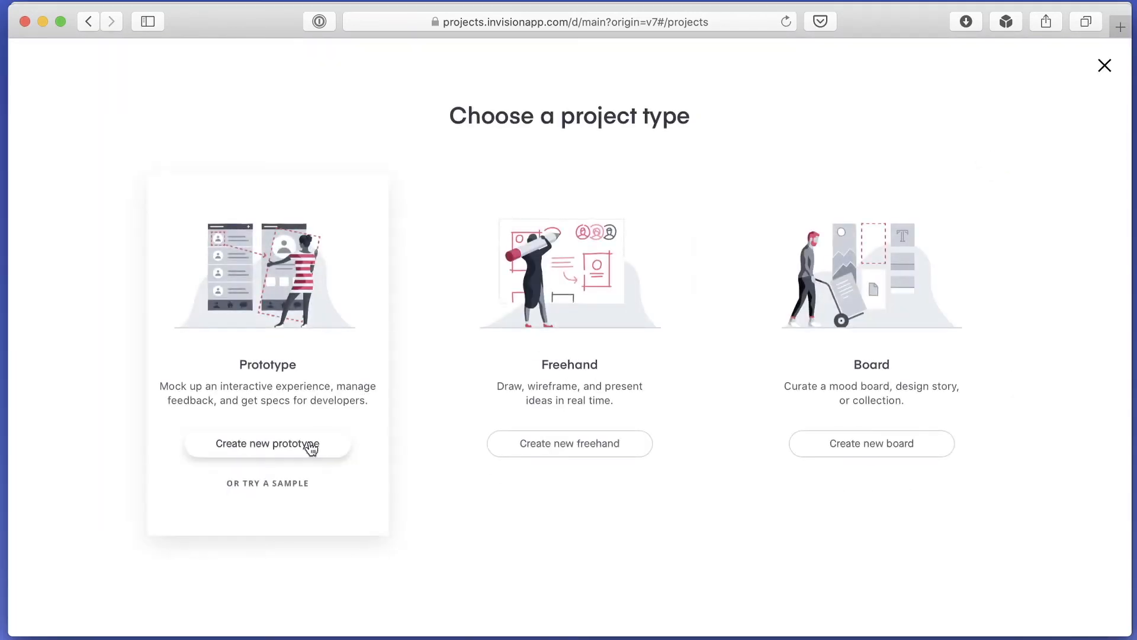
left_click(257, 444)
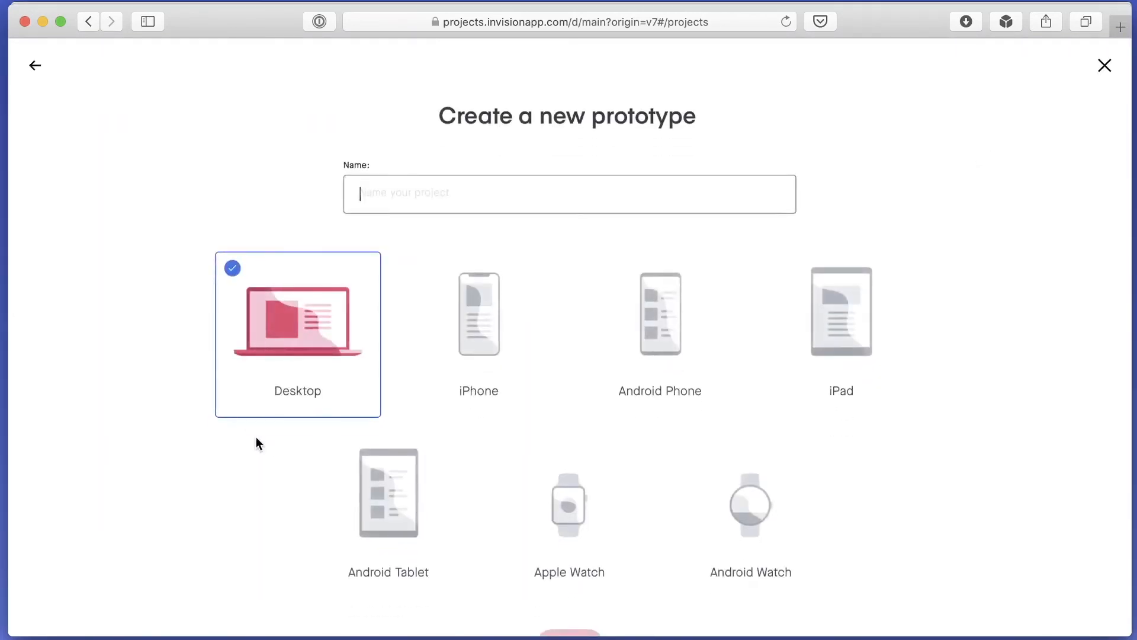
type("Demo")
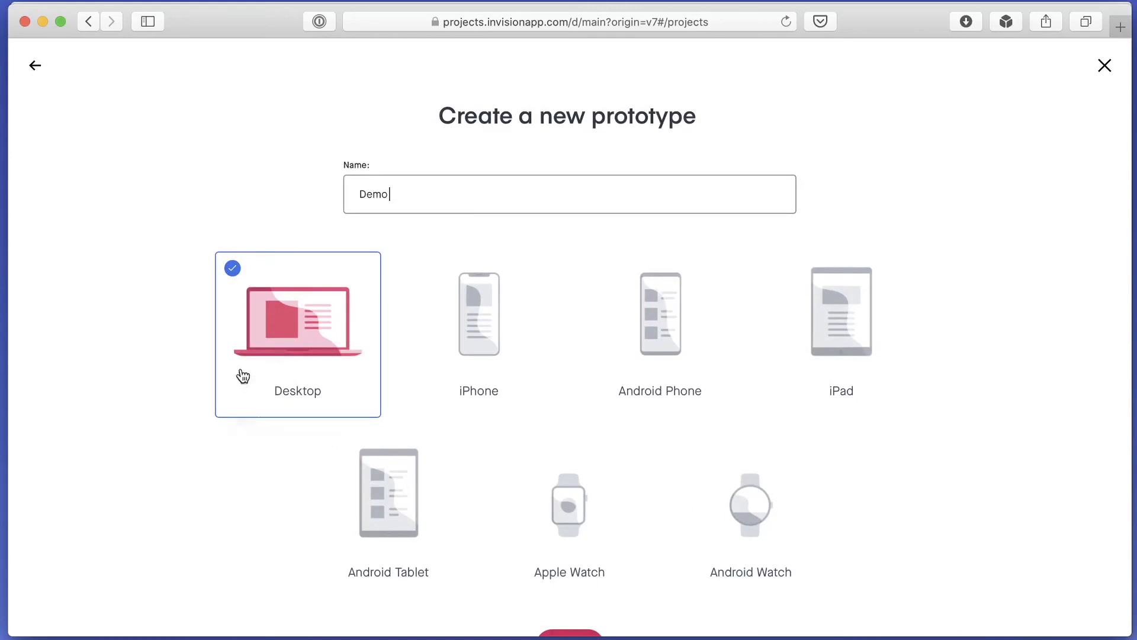
scroll(437, 456, "down", 3)
left_click(581, 561)
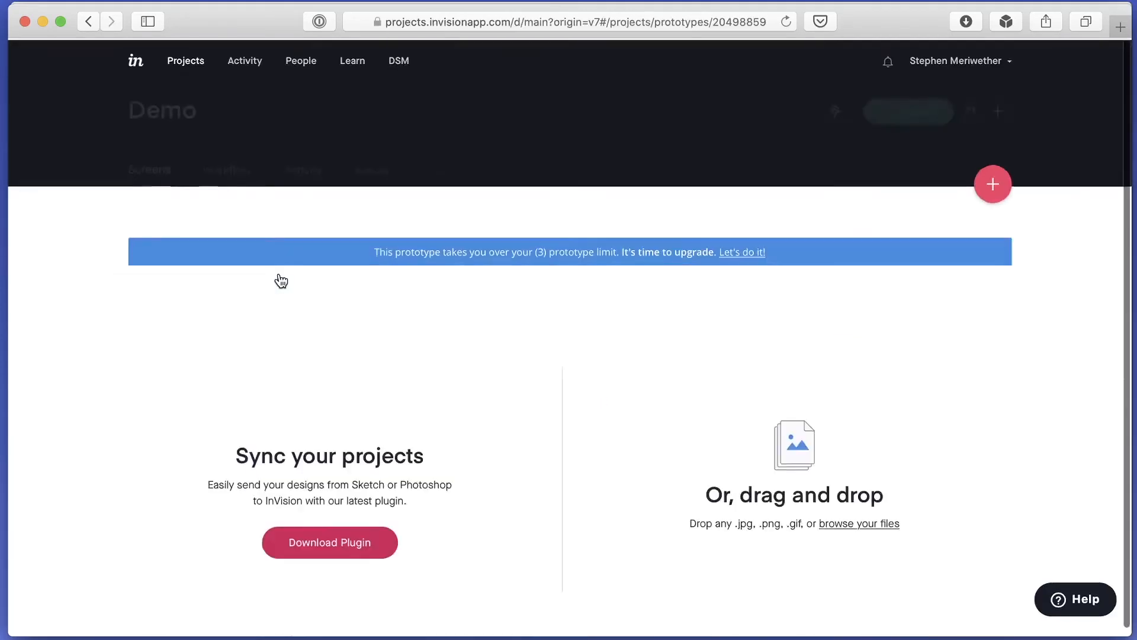
scroll(463, 305, "down", 1)
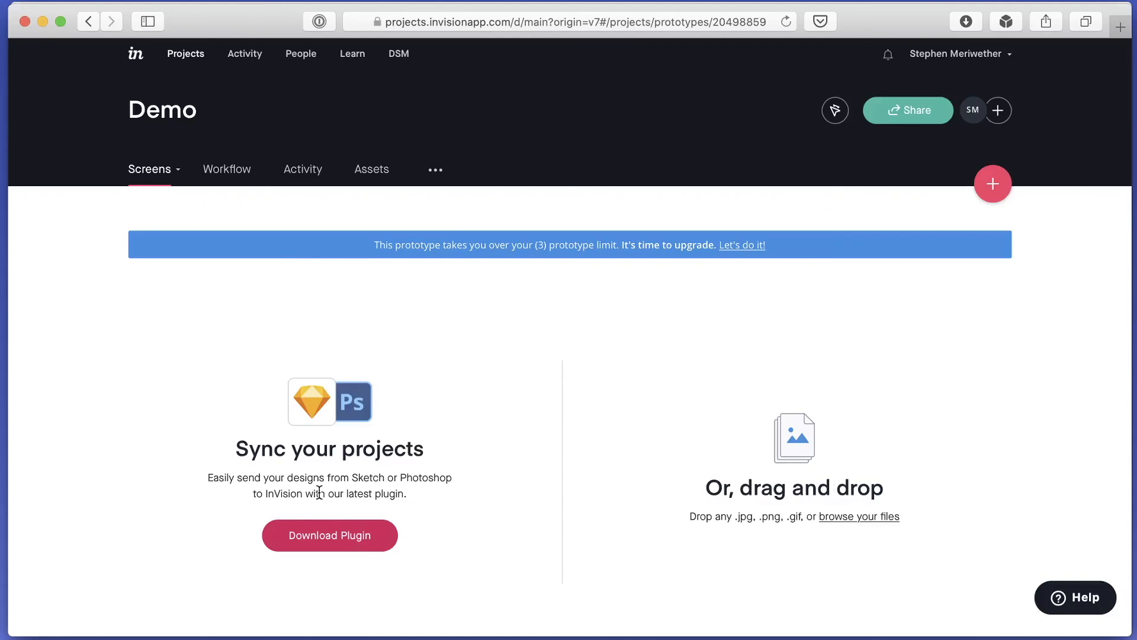
Capture a screenshot of the whole Team artboard in Sketch and add it as a screen to the Demo prototype in Safari.
key("super+Tab")
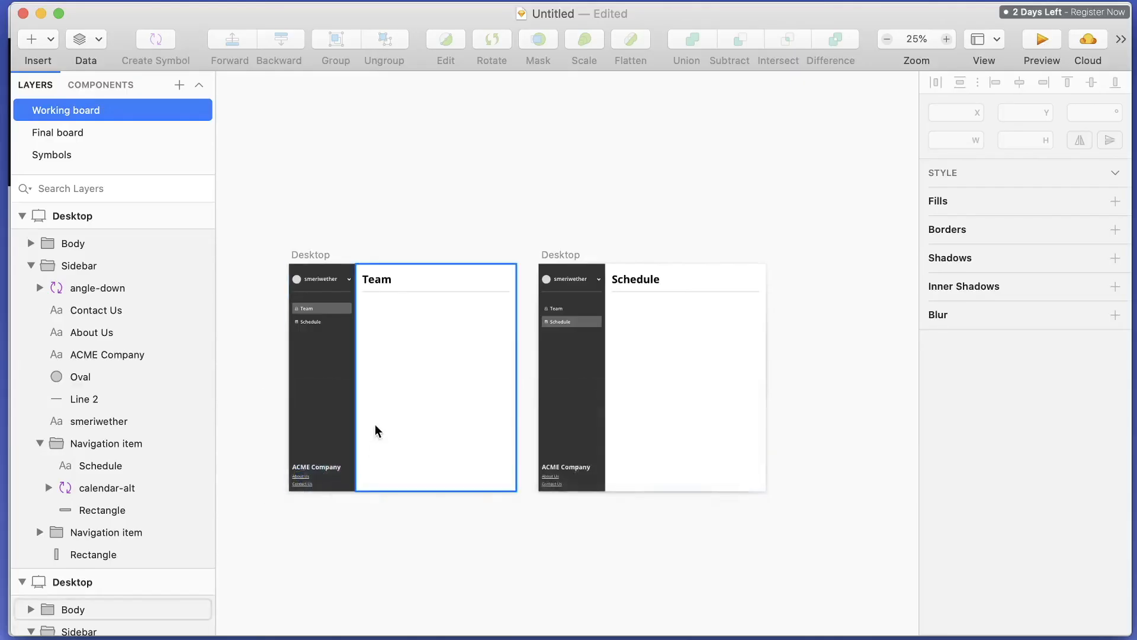
key("super+0")
scroll(374, 421, "left", 9)
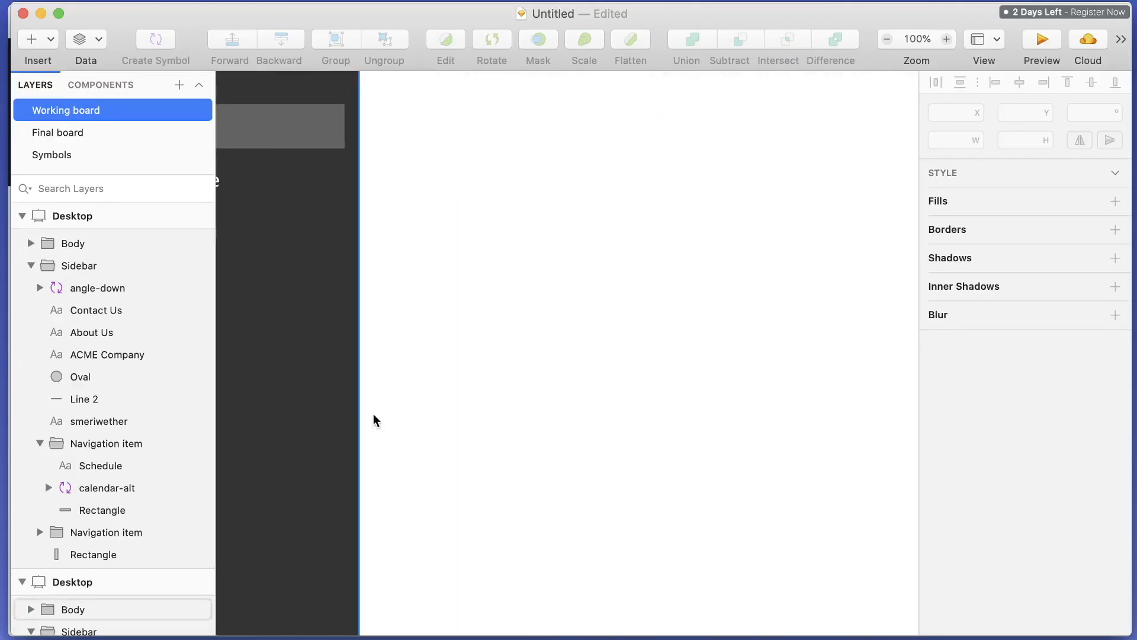
key("super+minus")
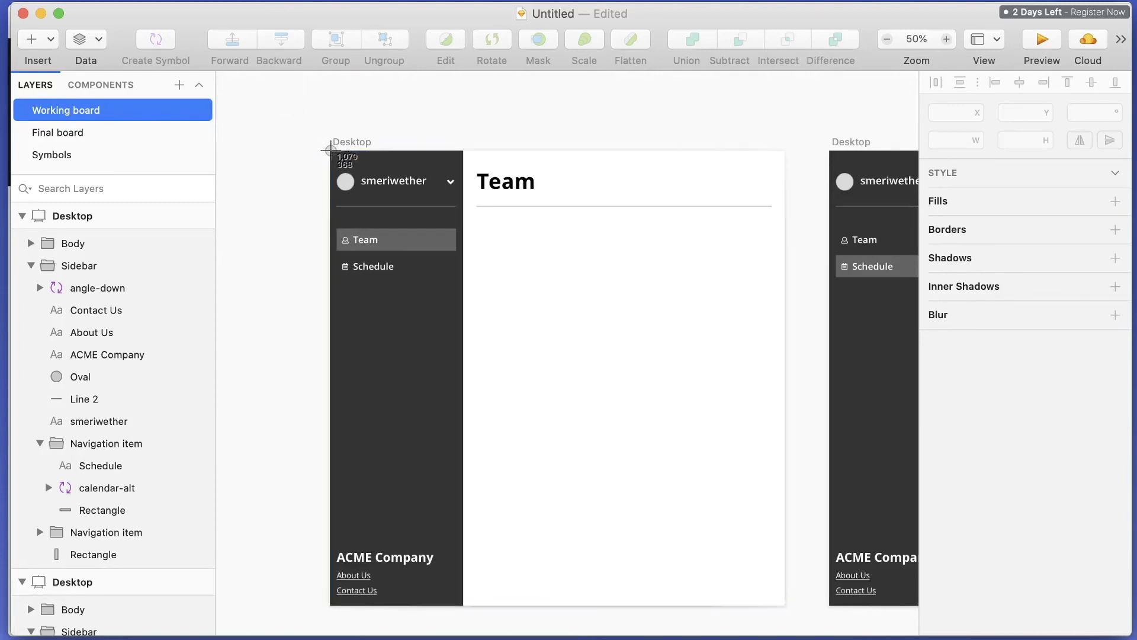
left_click_drag(330, 151, 787, 609)
key("super+Tab")
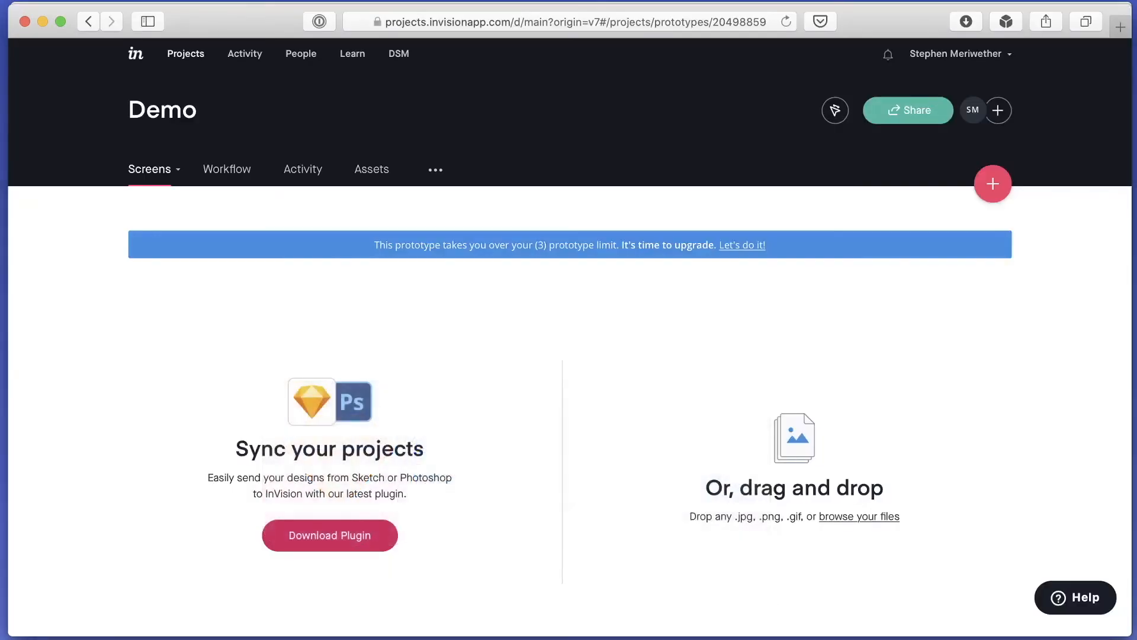
left_click_drag(1042, 586, 785, 432)
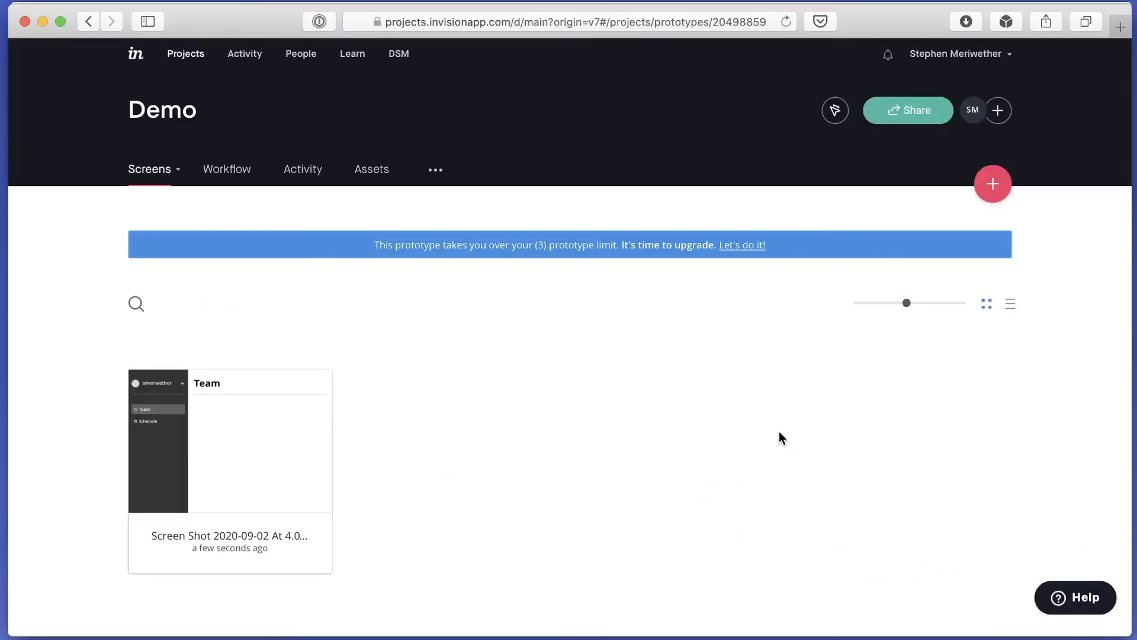
Capture a screenshot of the whole Schedule artboard in Sketch and upload it to the Demo prototype in Safari.
key("super+Tab")
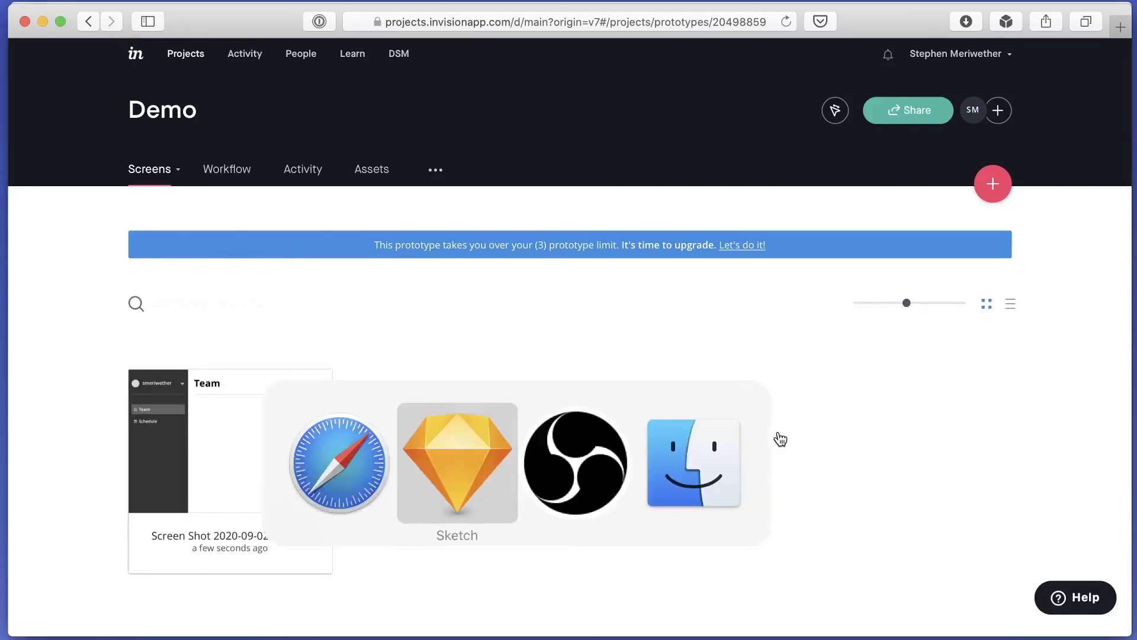
scroll(823, 373, "right", 10)
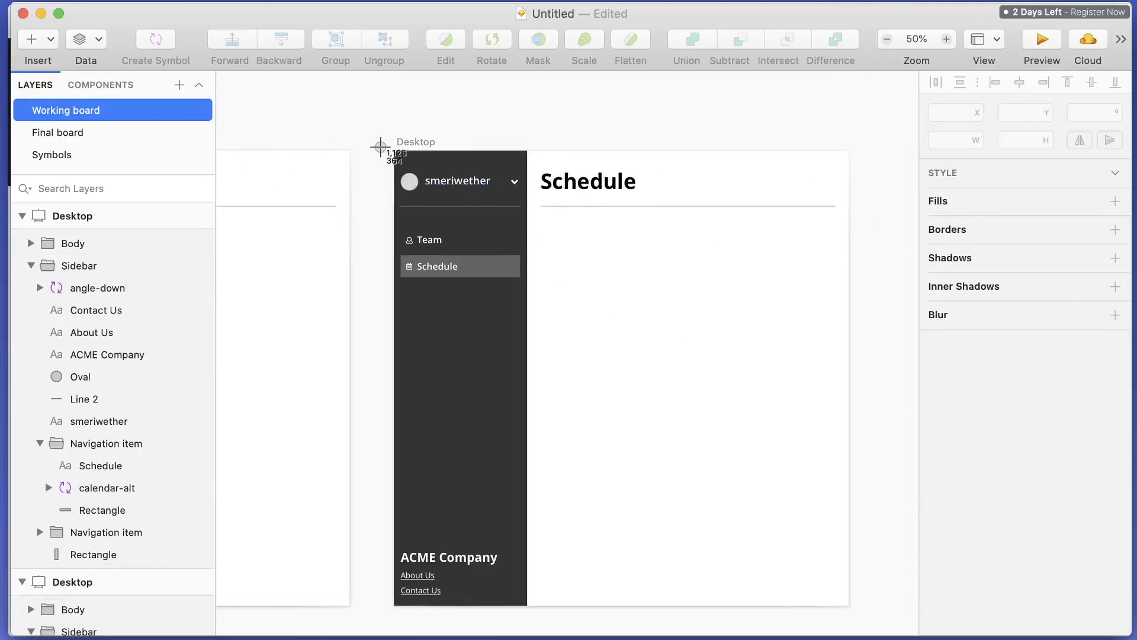
mouse_move(394, 151)
left_mouse_down()
mouse_move(711, 328)
mouse_move(838, 531)
mouse_move(850, 605)
left_mouse_up()
key("super+Tab")
left_click_drag(1119, 619, 584, 452)
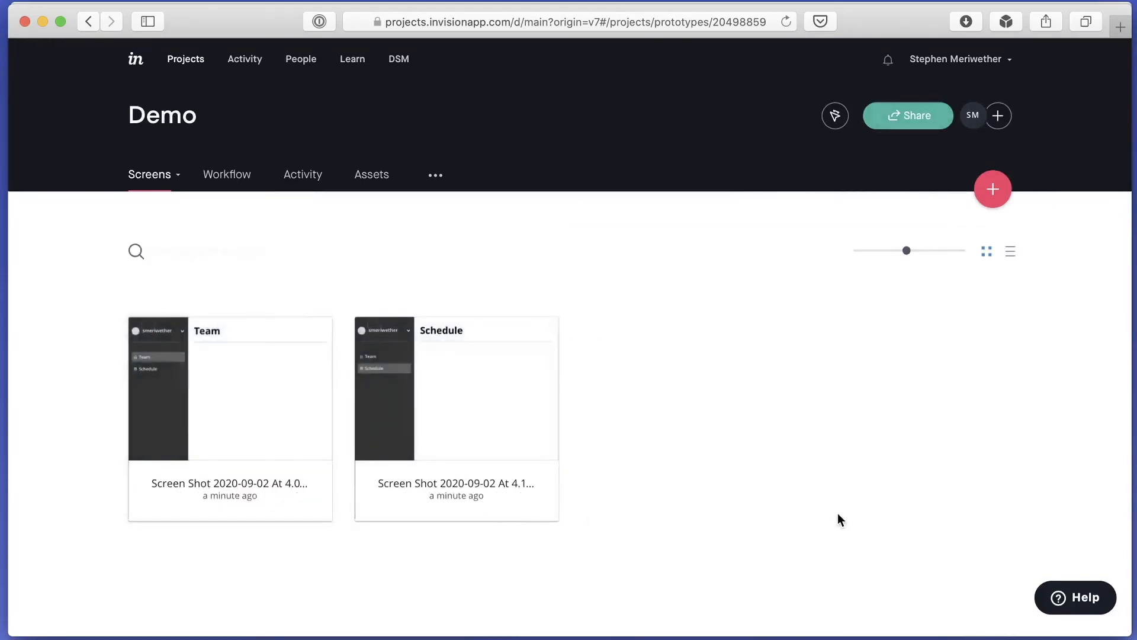
Preview the Team screen over its full height and check moving between it and the Schedule screen.
left_click(225, 391)
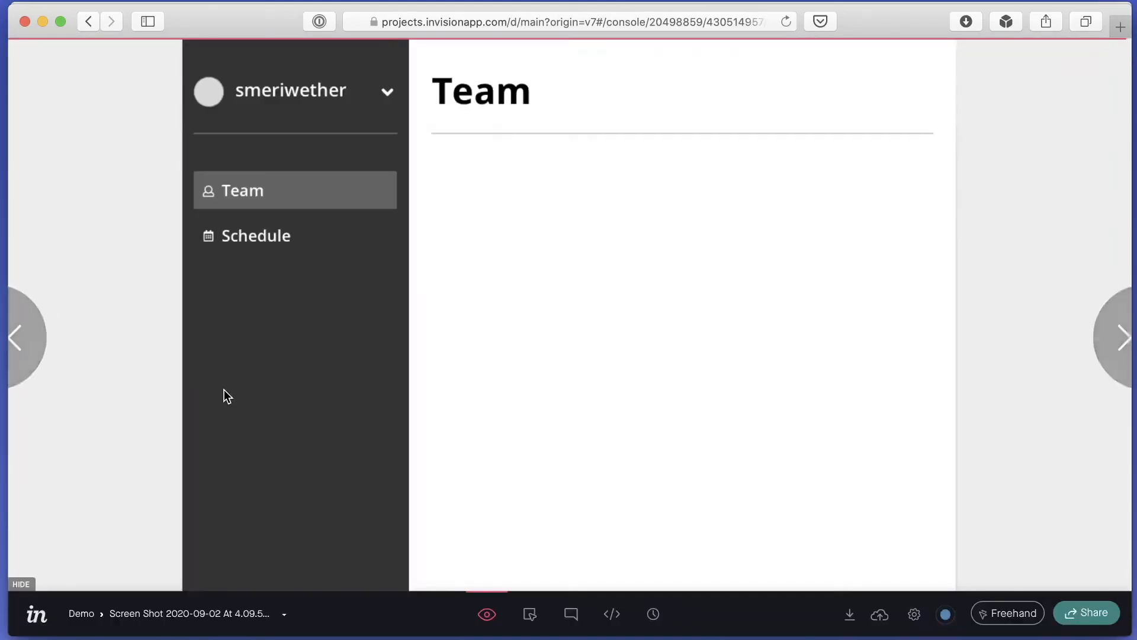
scroll(431, 482, "down", 10)
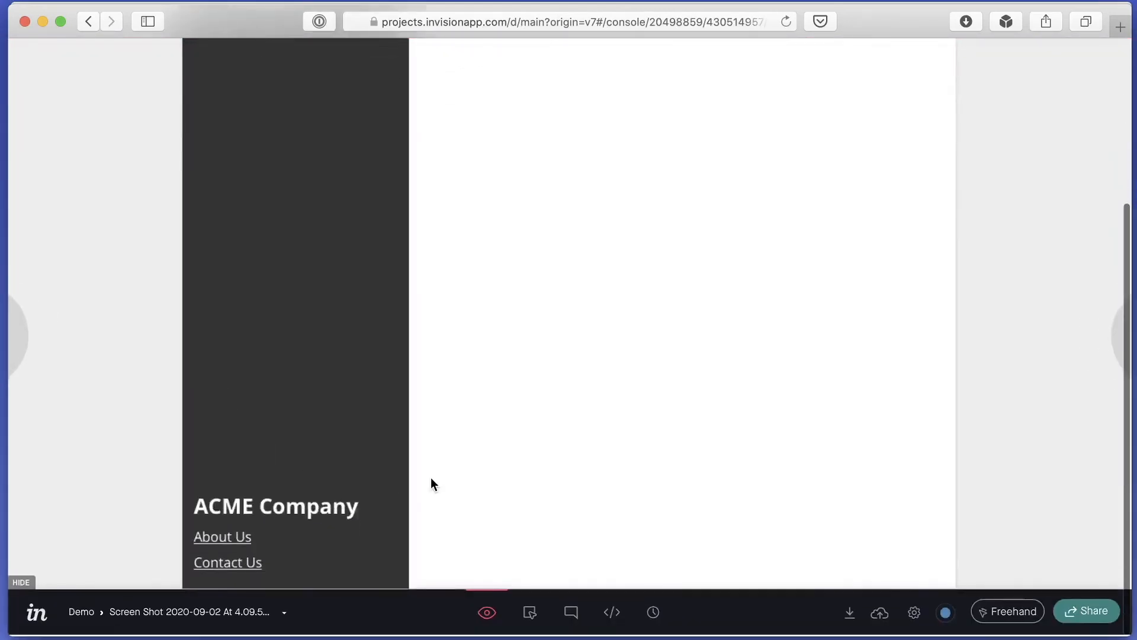
scroll(431, 477, "up", 10)
scroll(431, 478, "down", 10)
scroll(450, 438, "up", 10)
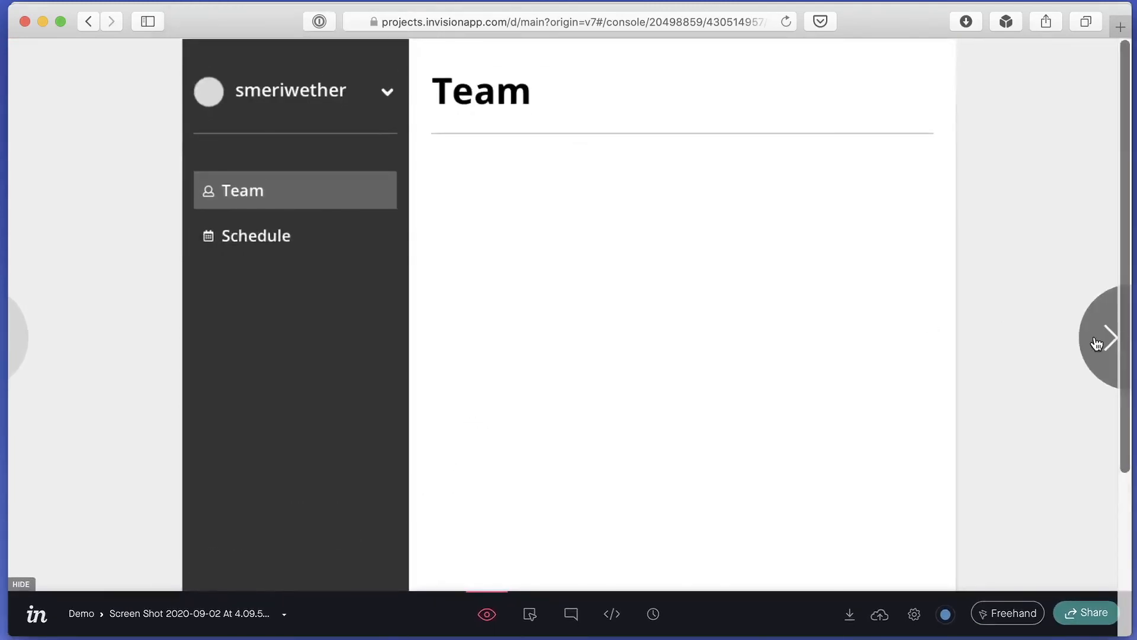
left_click(1102, 337)
left_click(18, 335)
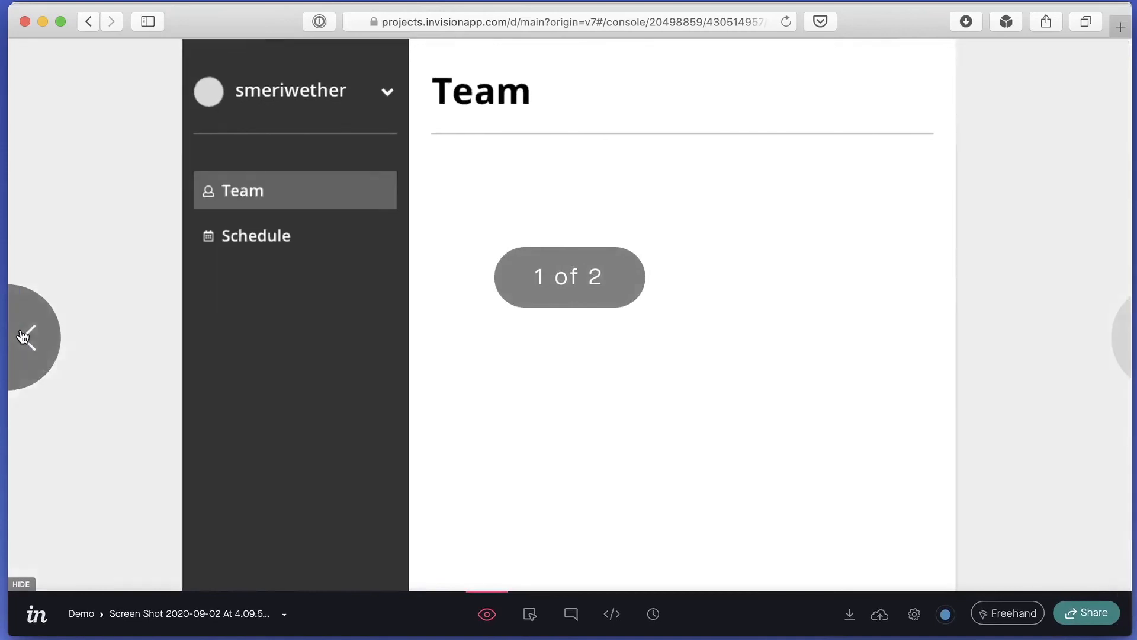
scroll(441, 317, "down", 10)
scroll(441, 317, "up", 10)
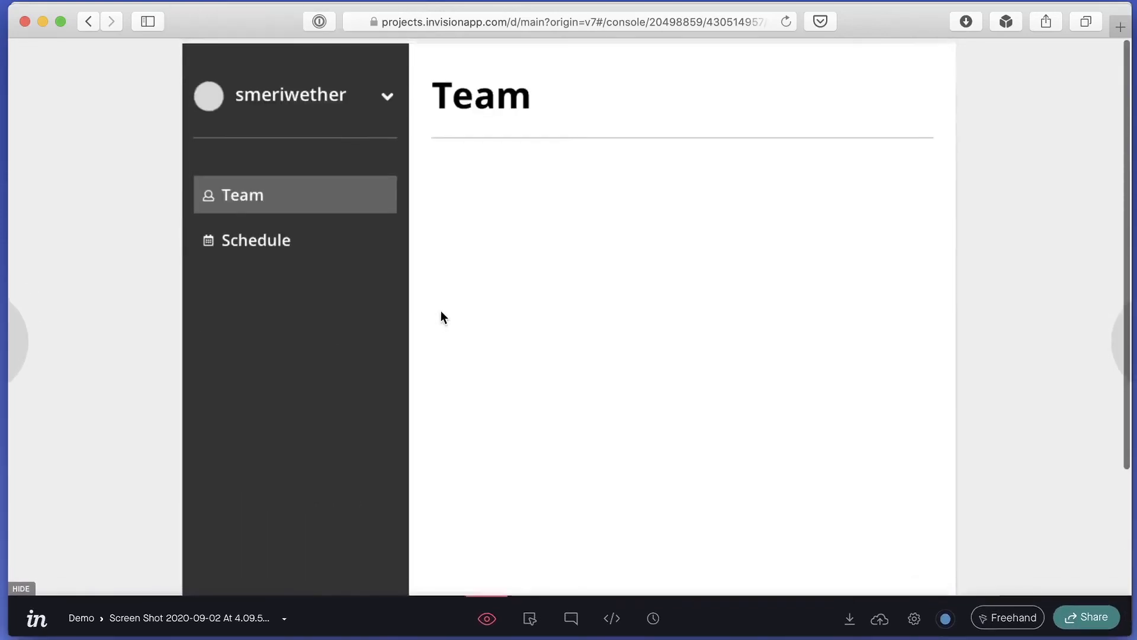
scroll(441, 317, "down", 10)
scroll(441, 317, "up", 10)
scroll(442, 317, "down", 8)
scroll(441, 317, "up", 5)
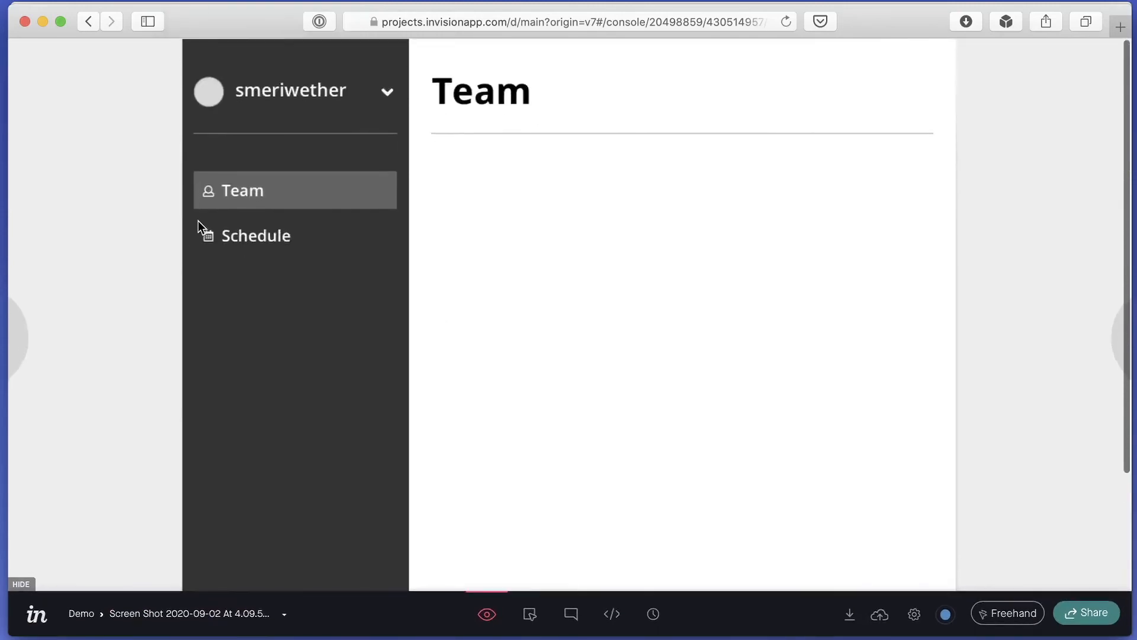
Add a click hotspot over the Team screen's Schedule navigation item, linked to the screen "Screen Shot 2020-09-02 At 4.10.16 PM".
left_click(530, 616)
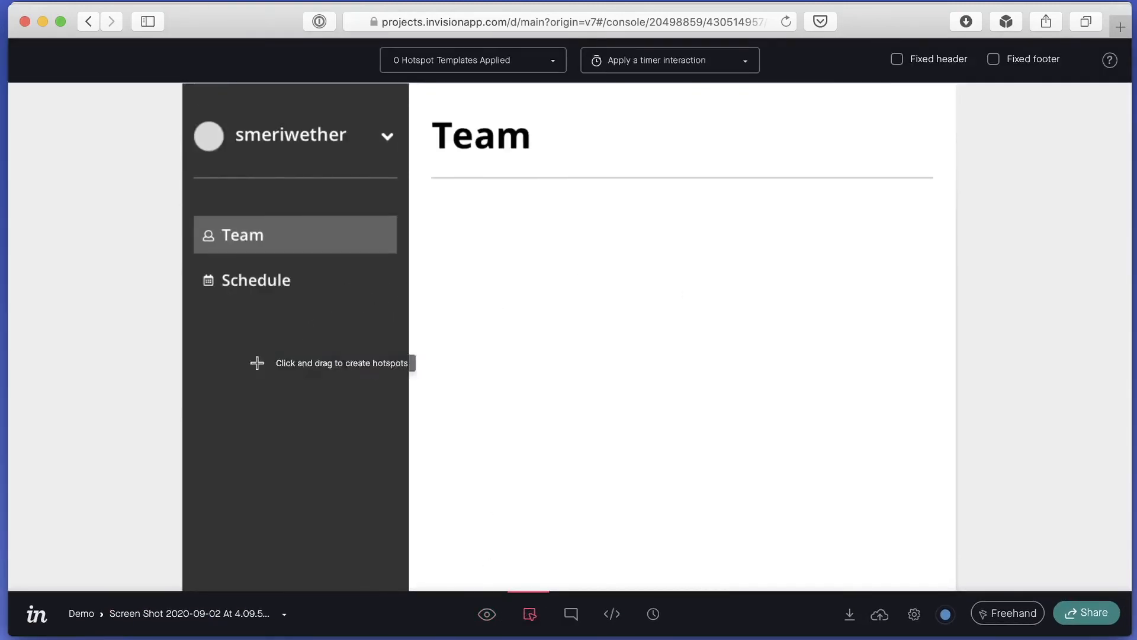
scroll(279, 390, "down", 3)
scroll(279, 390, "up", 3)
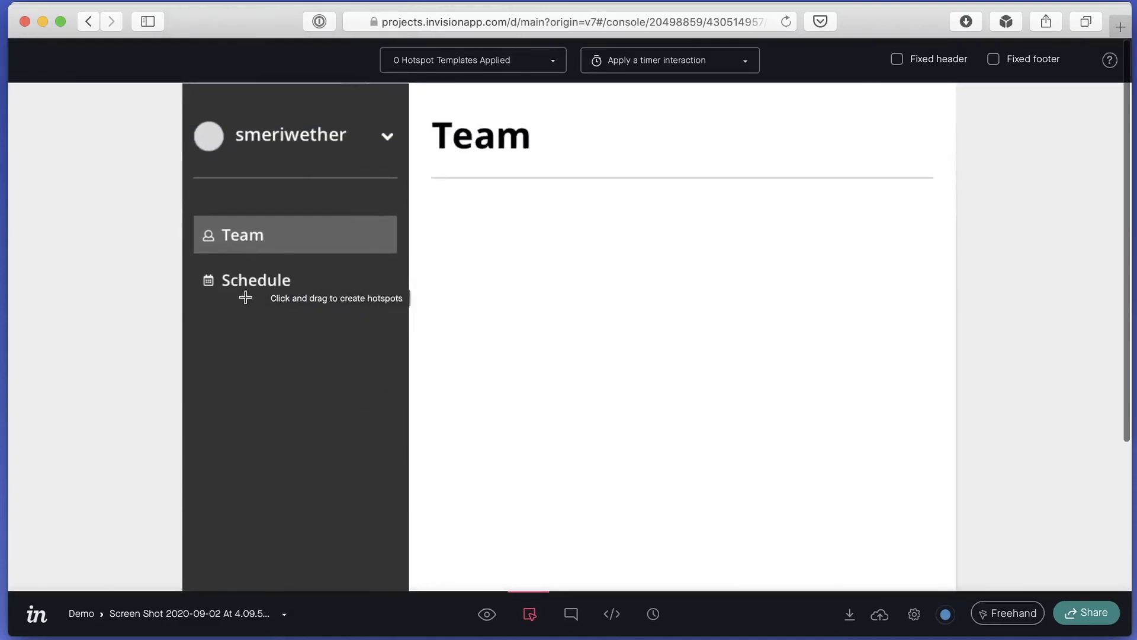
left_click_drag(192, 251, 397, 307)
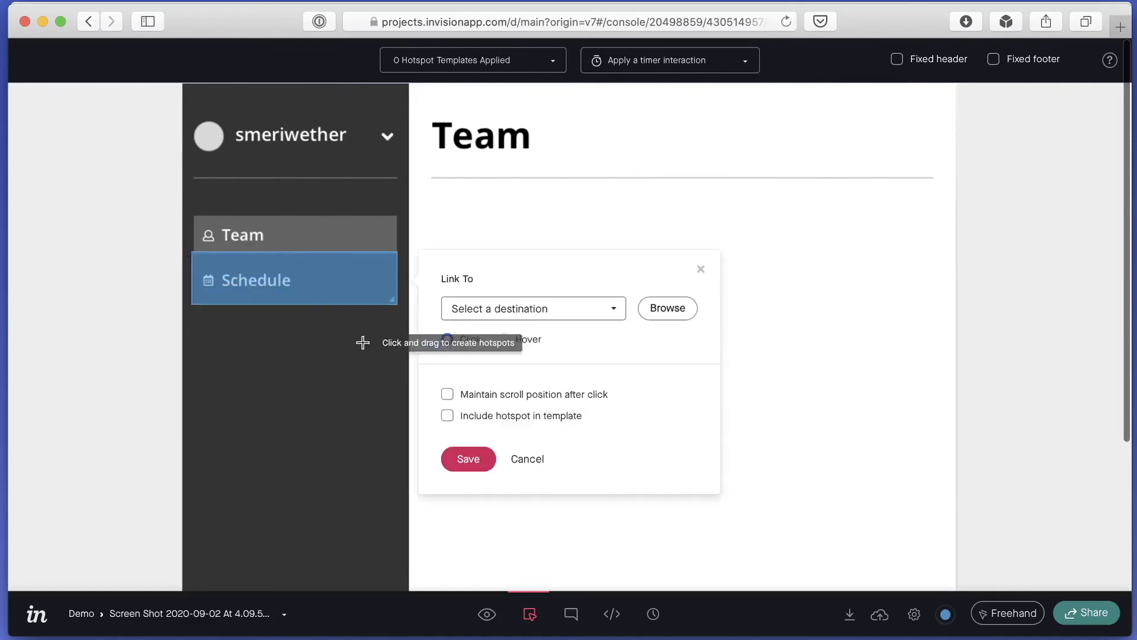
left_click(549, 309)
scroll(536, 391, "down", 2)
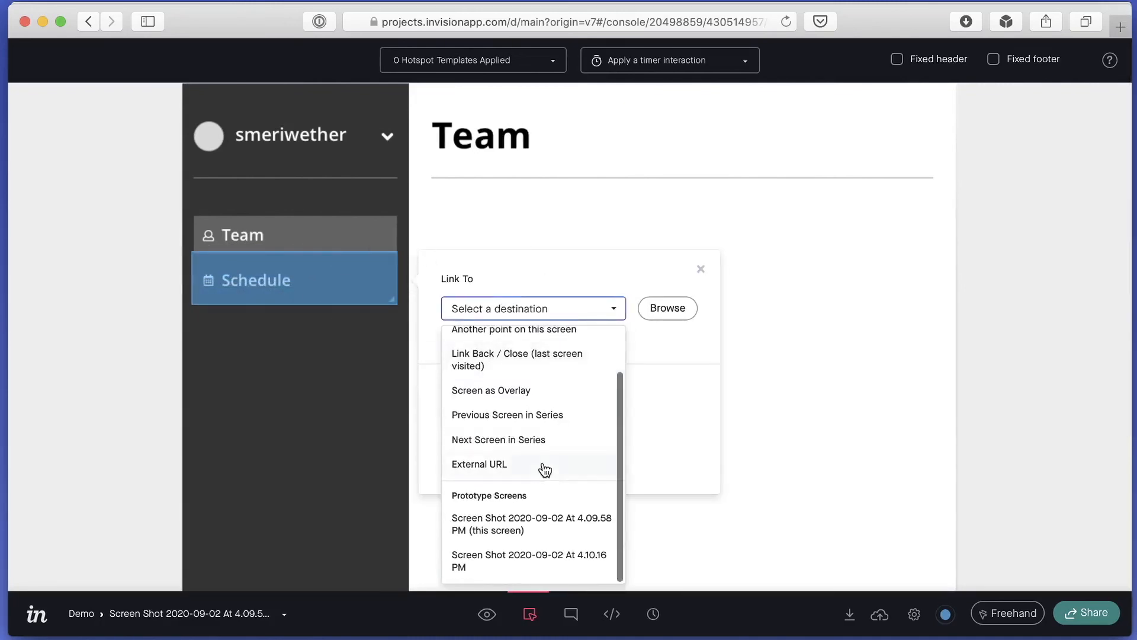
left_click(507, 561)
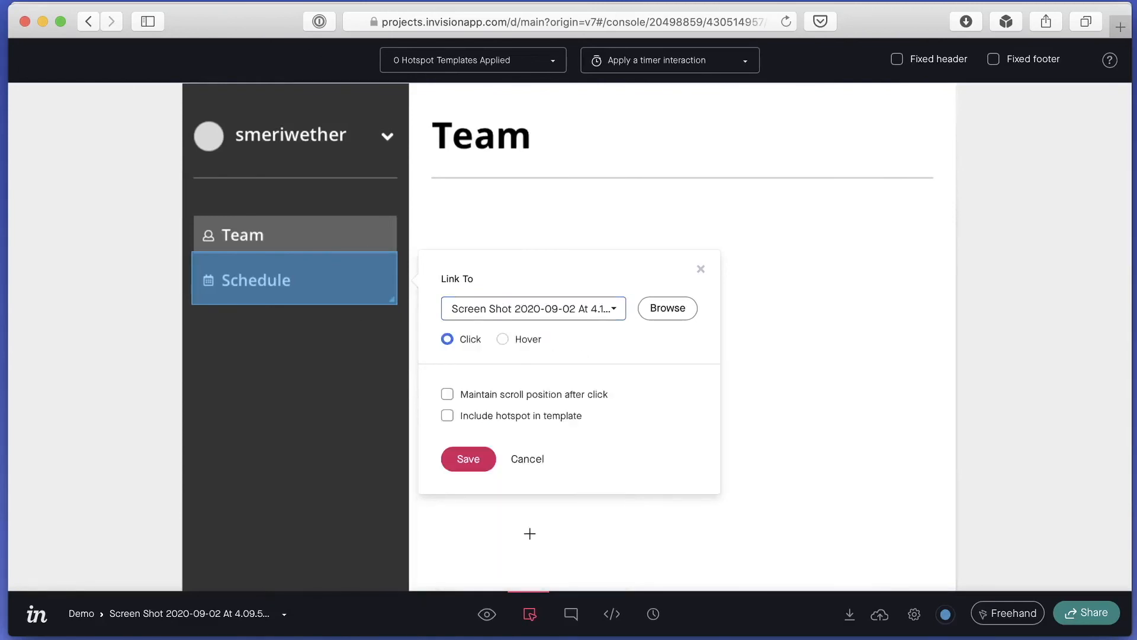
left_click(468, 459)
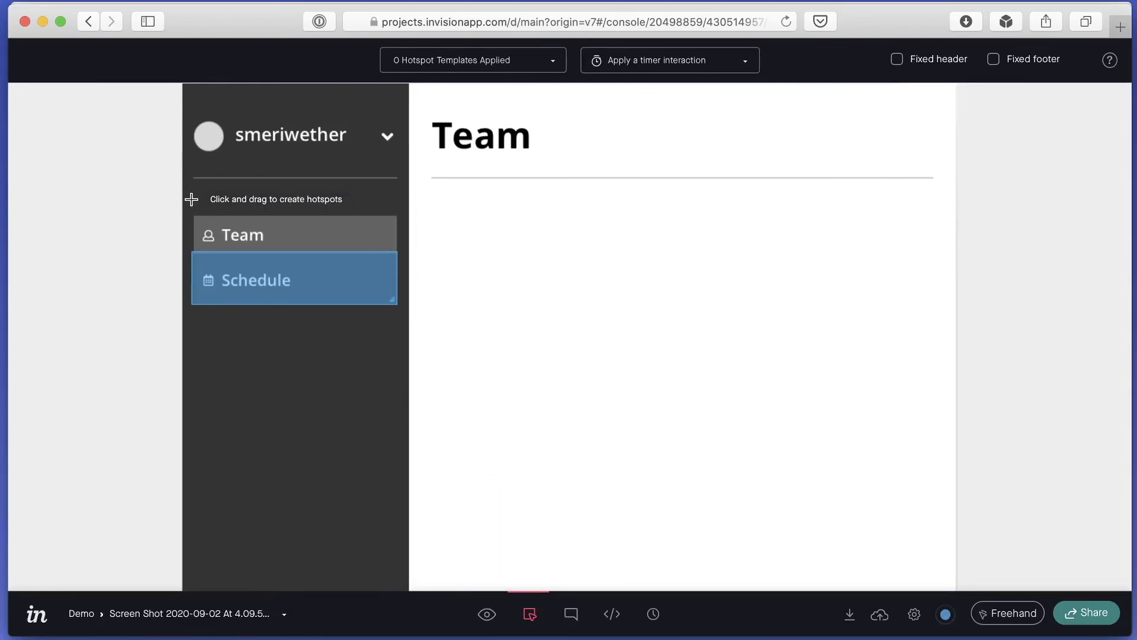
Test the Schedule hotspot from the Team screen in preview mode.
left_click(485, 616)
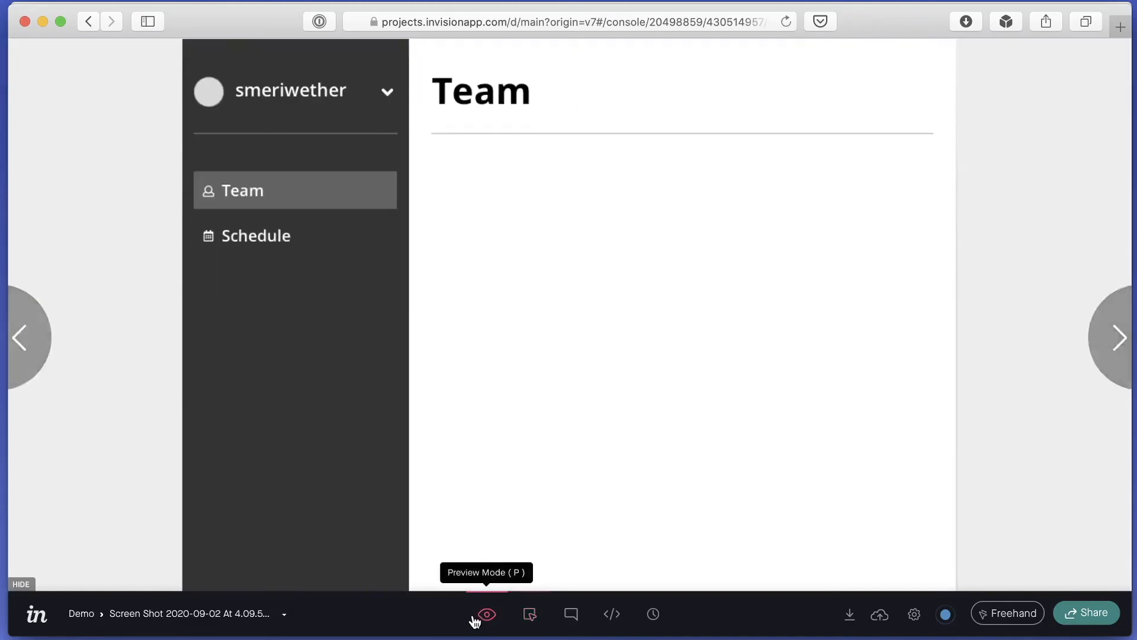
left_click(272, 239)
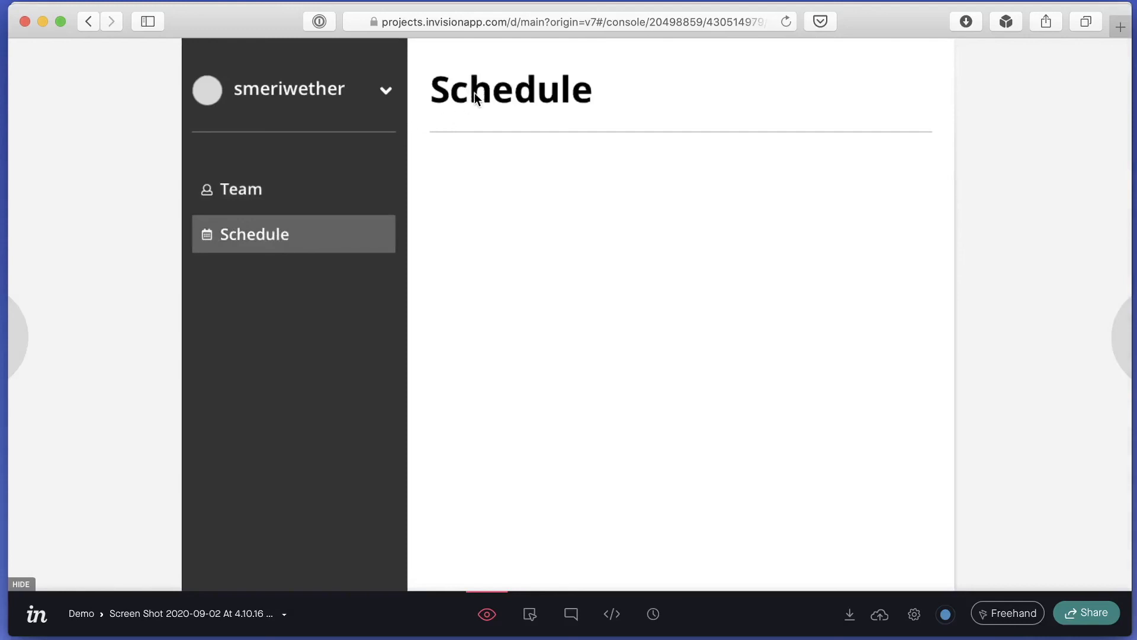
Add a hotspot over the Schedule screen's Team navigation item, linked to the screen "Screen Shot 2020-09-02 At 4.09.58 PM".
left_click(529, 615)
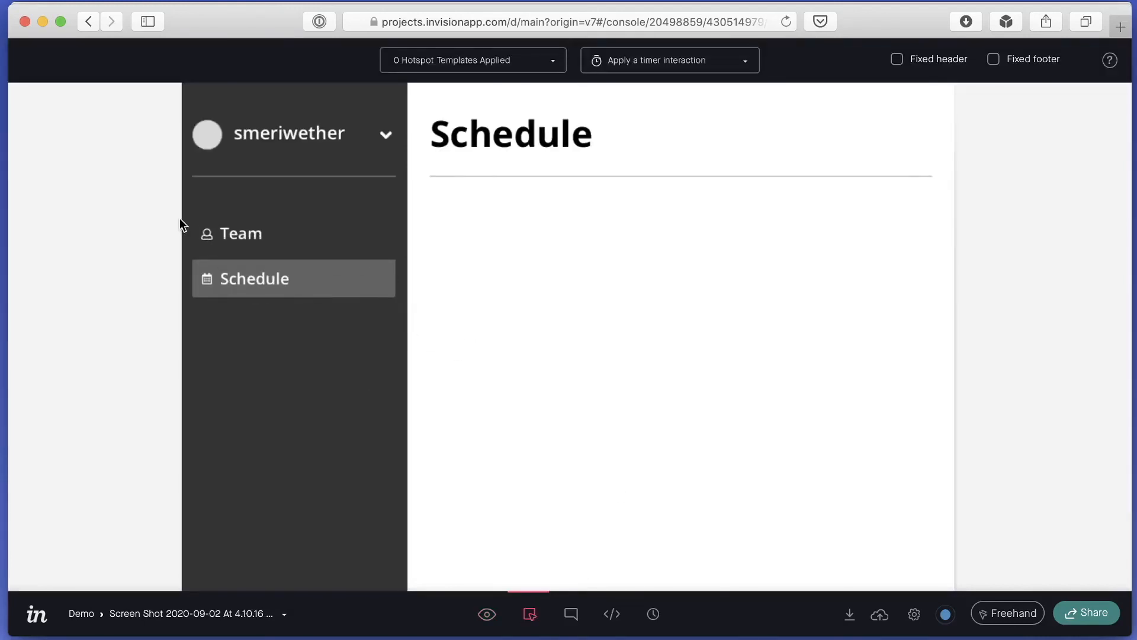
left_click_drag(192, 206, 396, 261)
left_click(563, 264)
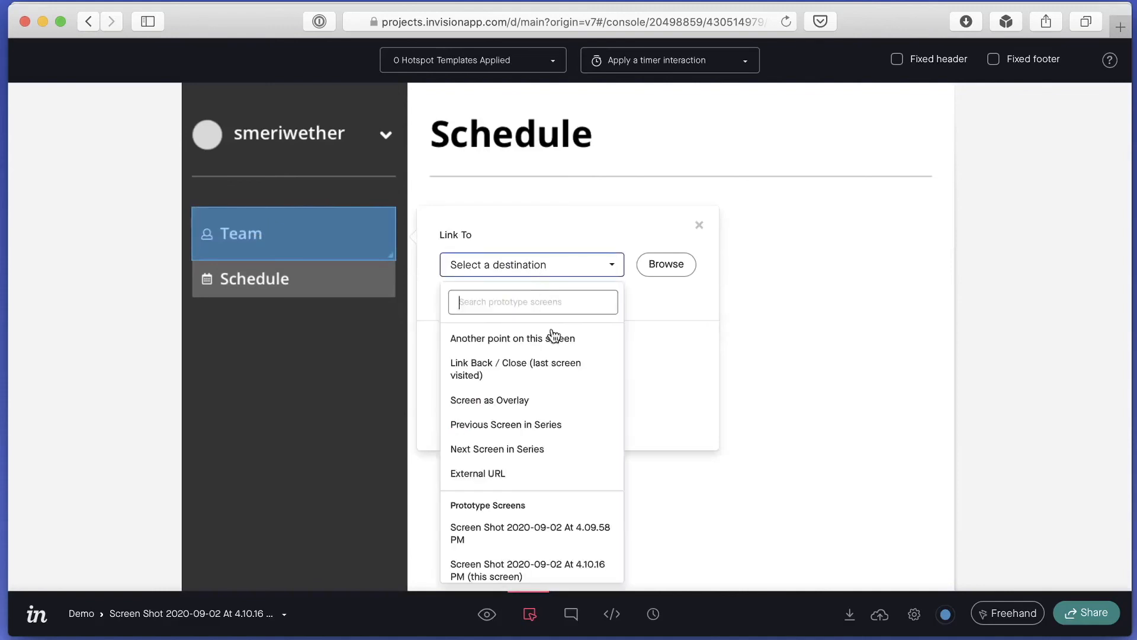
left_click(530, 551)
left_click(464, 413)
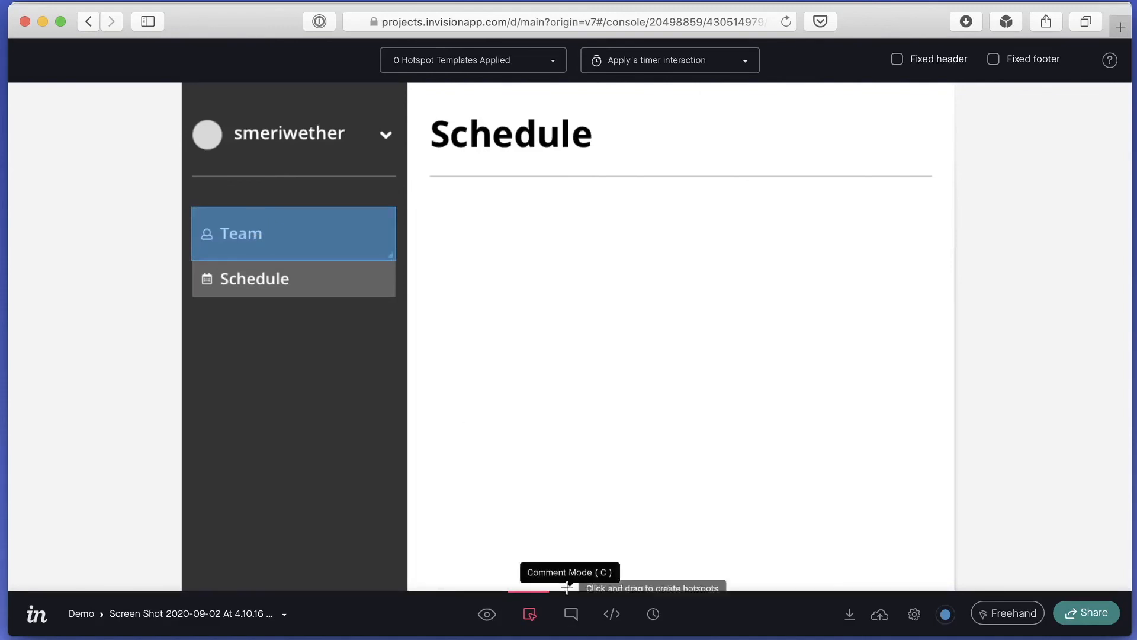
Preview the prototype, go back to the Team screen and follow its Schedule hotspot.
left_click(487, 614)
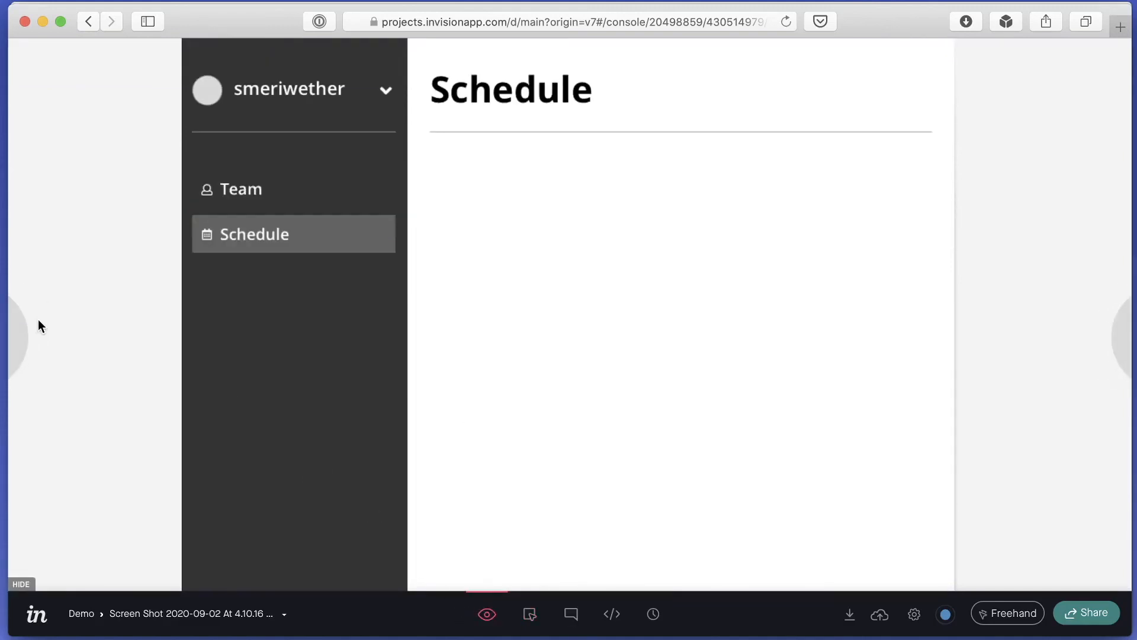
left_click(27, 335)
scroll(416, 273, "down", 3)
scroll(415, 275, "up", 3)
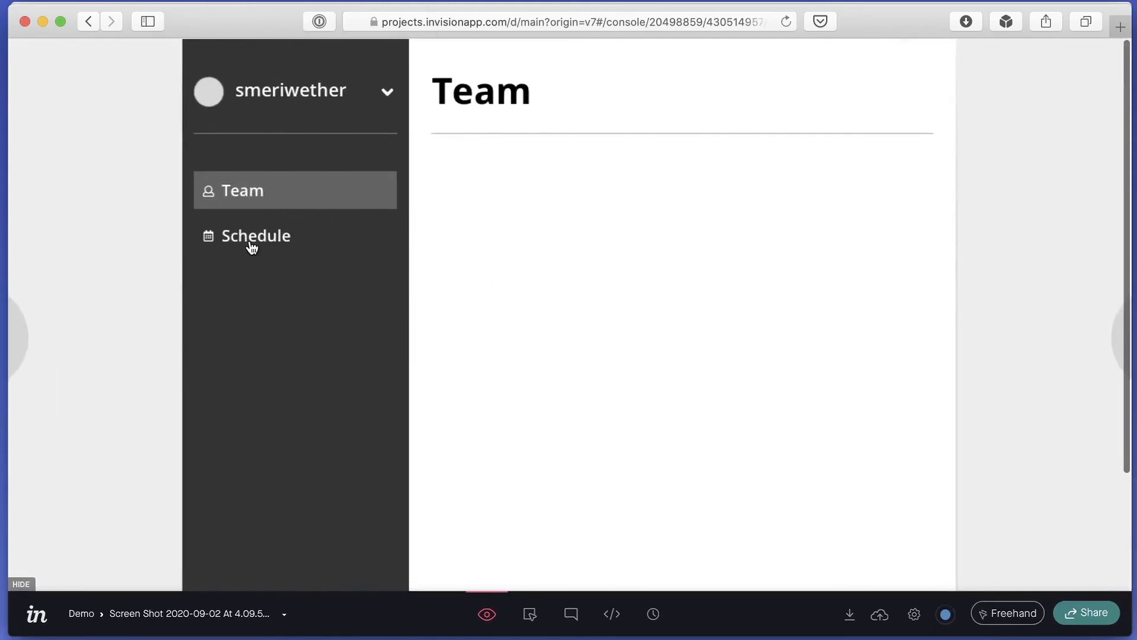
left_click(274, 240)
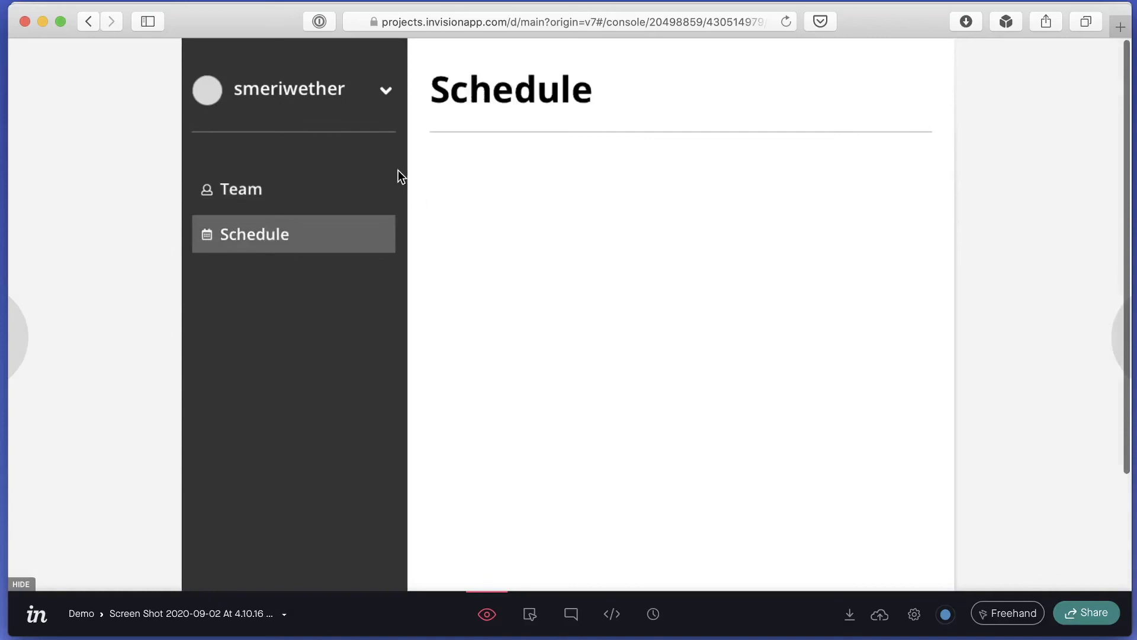
scroll(266, 226, "down", 1)
scroll(428, 150, "up", 1)
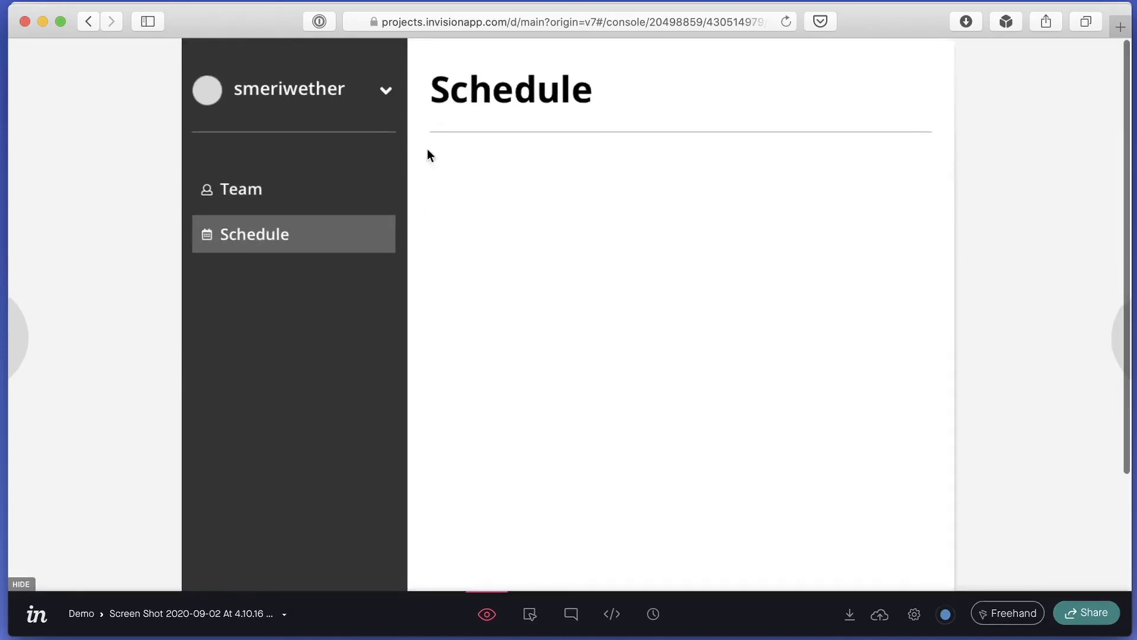
Test the navigation hotspots in both directions by switching repeatedly between the Team and Schedule screens.
left_click(233, 196)
left_click(259, 235)
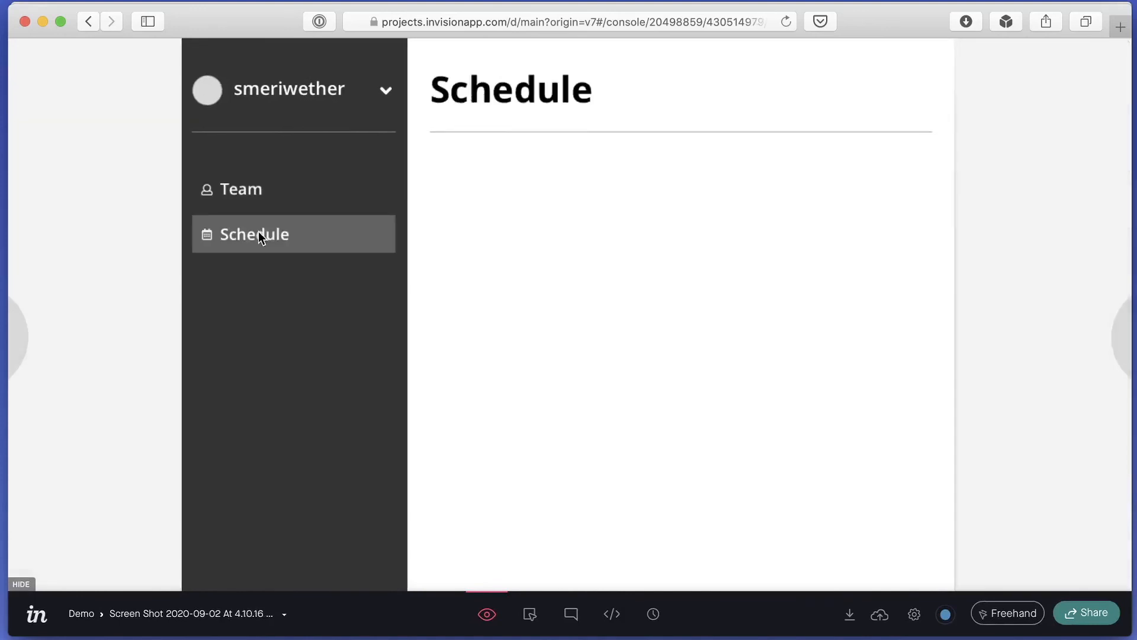
left_click(256, 195)
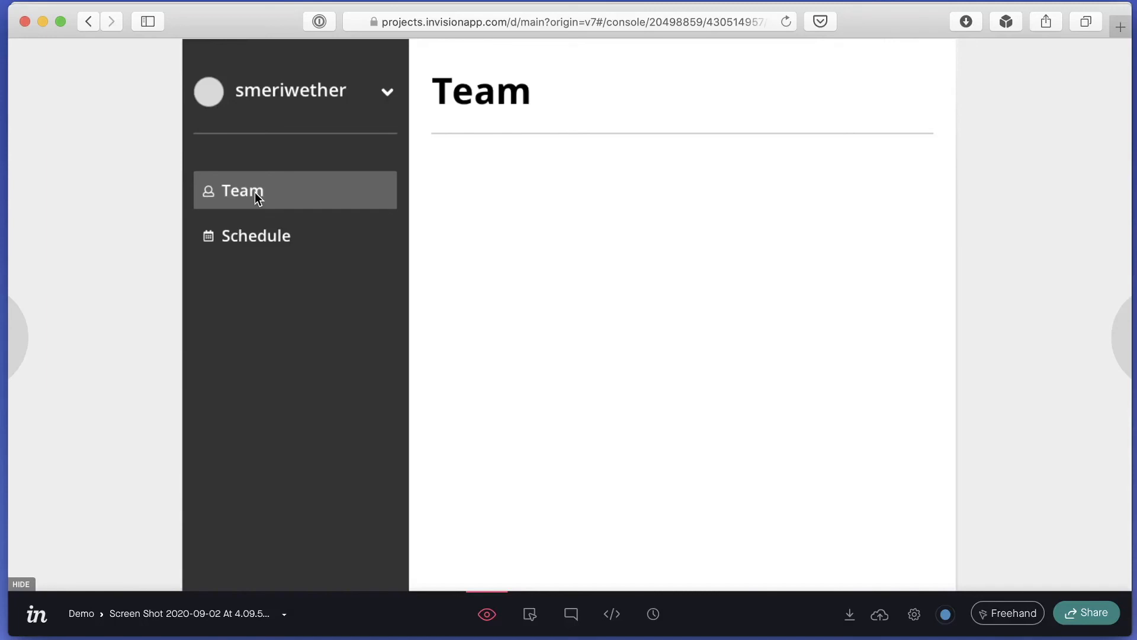
left_click(249, 235)
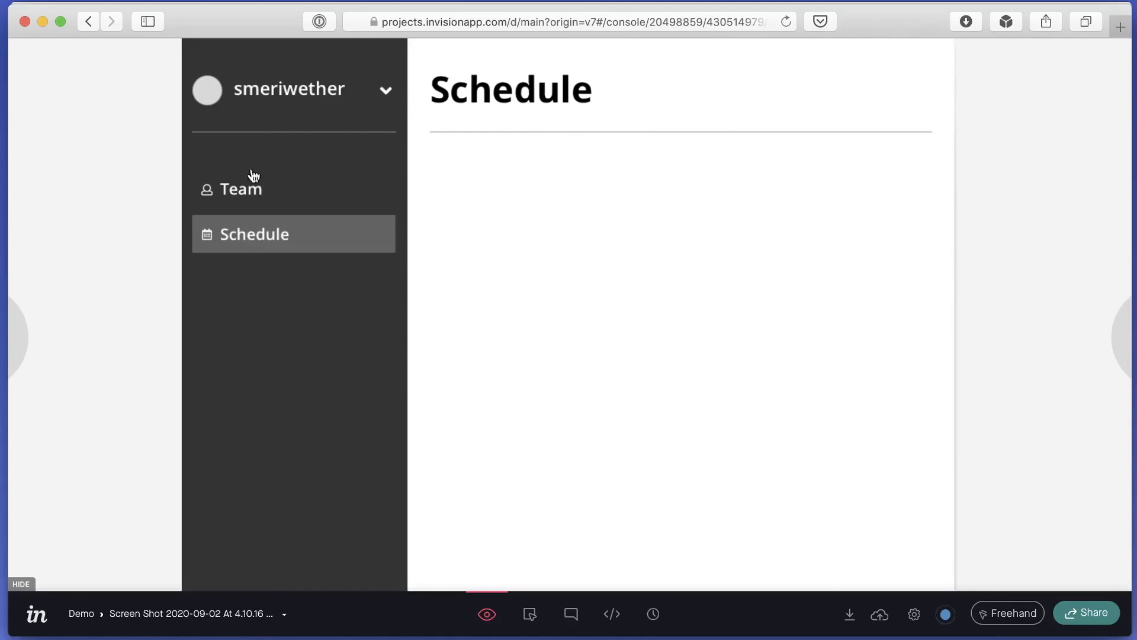
left_click(251, 185)
left_click(251, 232)
left_click(243, 188)
left_click(259, 245)
scroll(266, 234, "down", 5)
scroll(270, 229, "up", 5)
scroll(271, 222, "down", 5)
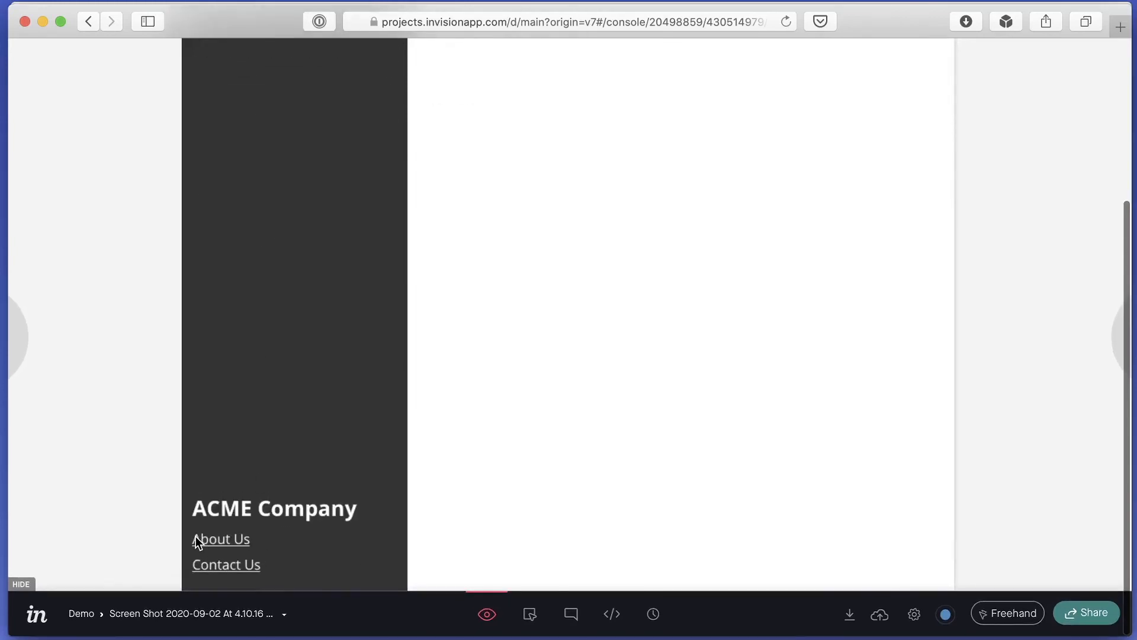
key("b")
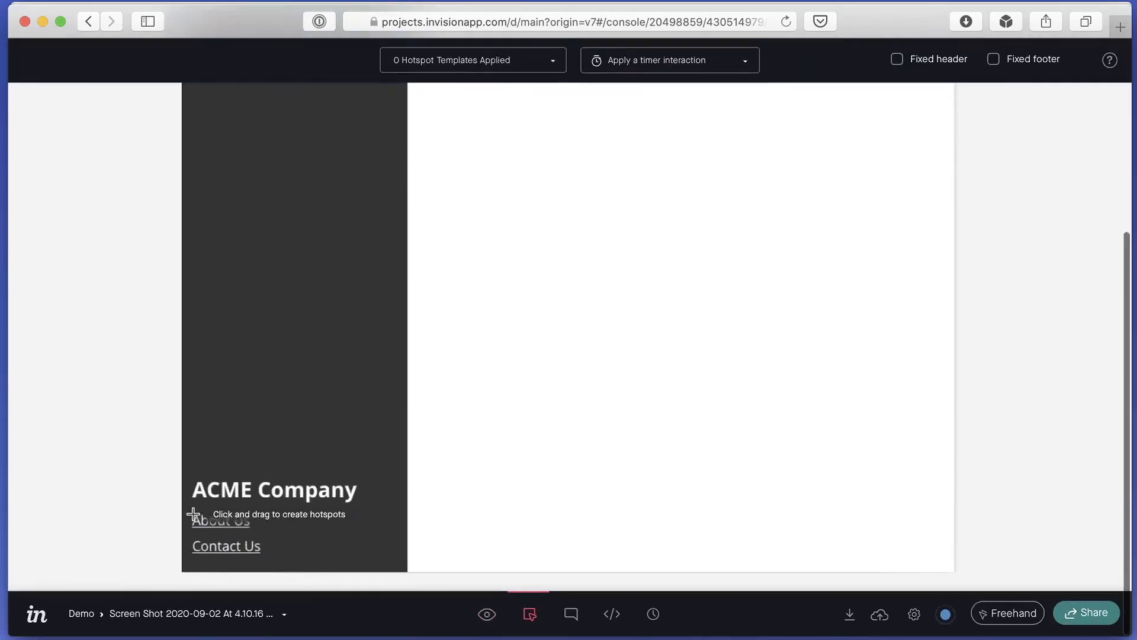
left_click_drag(189, 505, 391, 527)
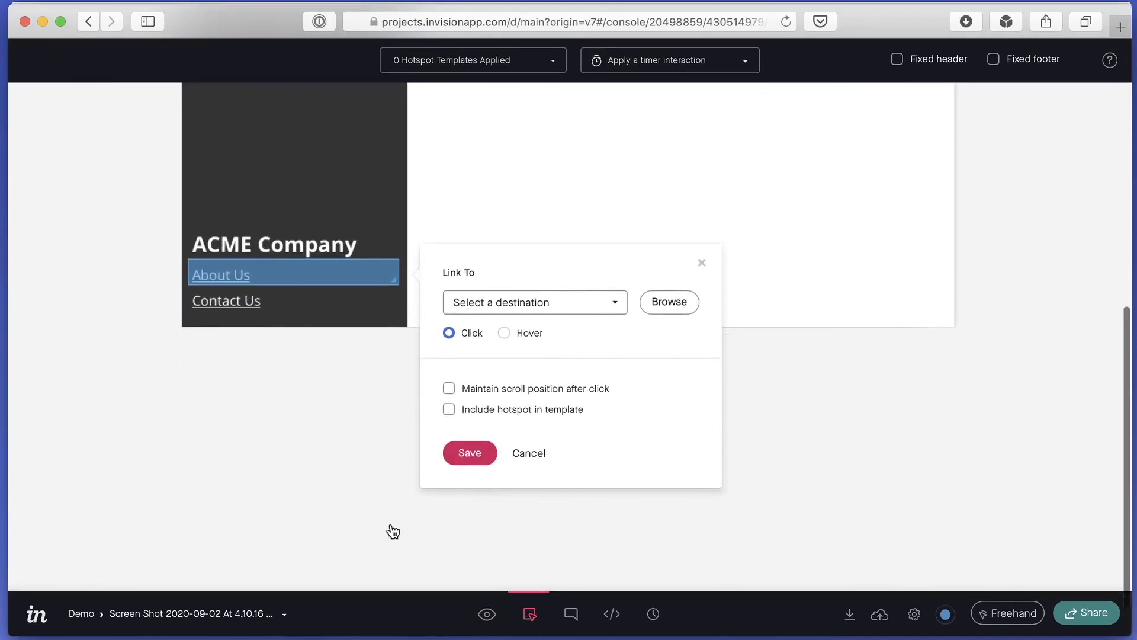
left_click(551, 300)
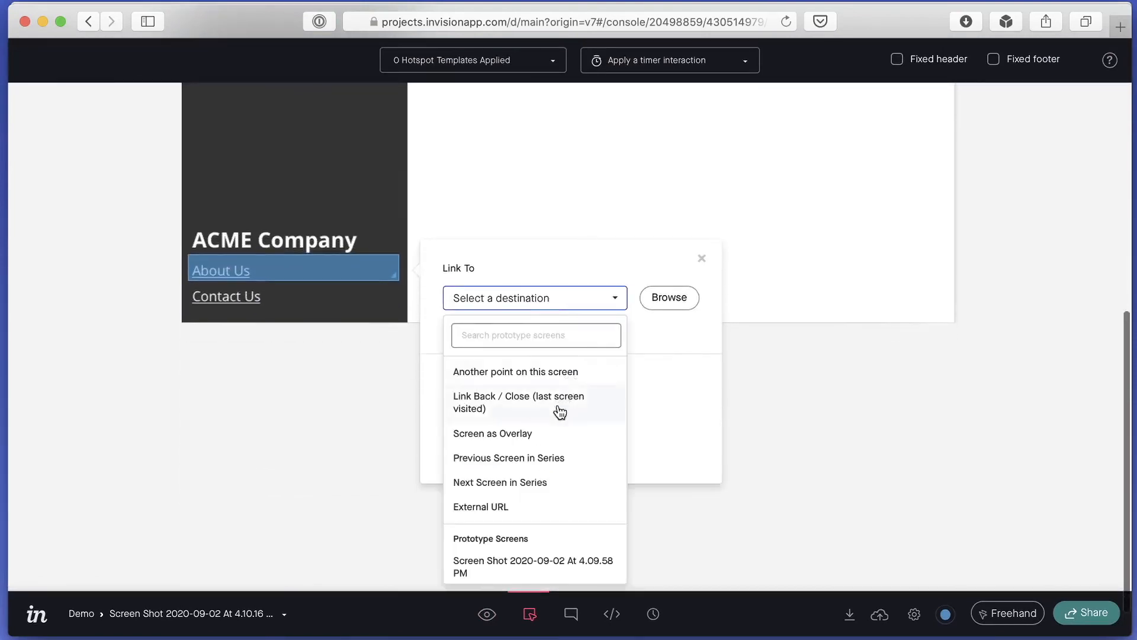
left_click(499, 508)
key("Right")
type("goog.e")
key("BackSpace")
key("BackSpace")
type("le.com")
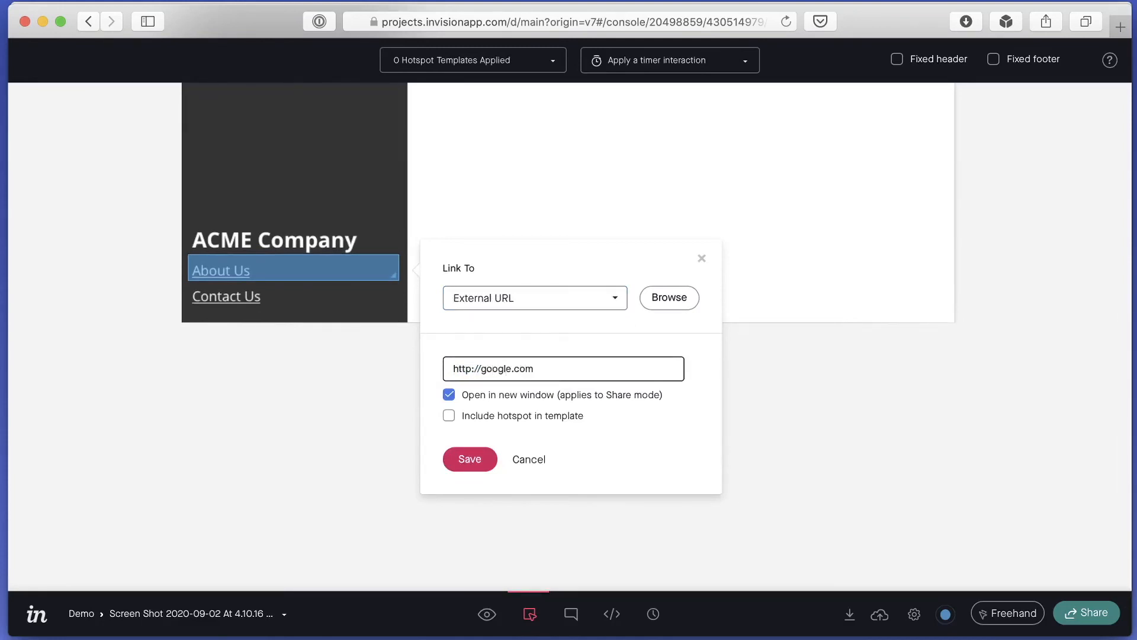
left_click(470, 459)
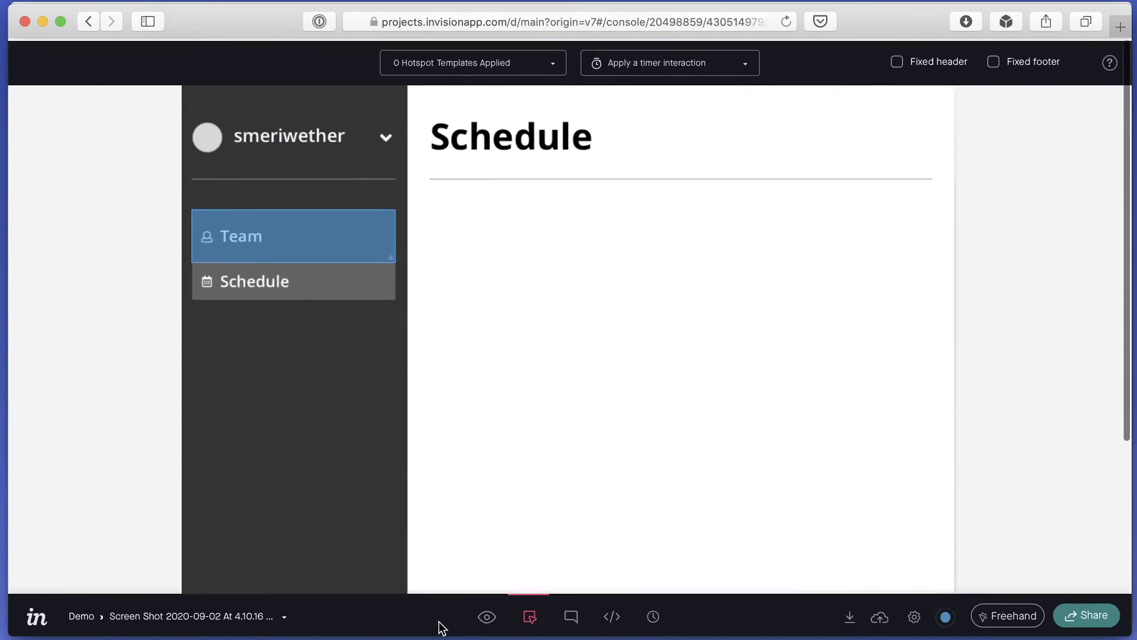
Test the About Us hotspot in preview mode and return to the Schedule screen's preview.
left_click(487, 617)
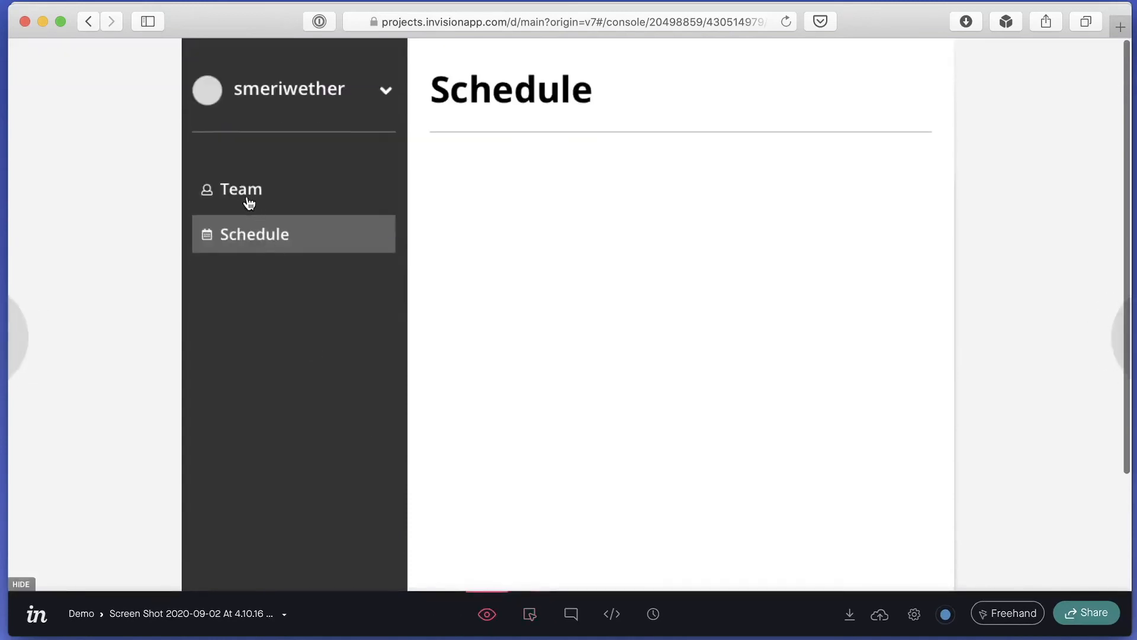
left_click(216, 203)
scroll(295, 531, "down", 5)
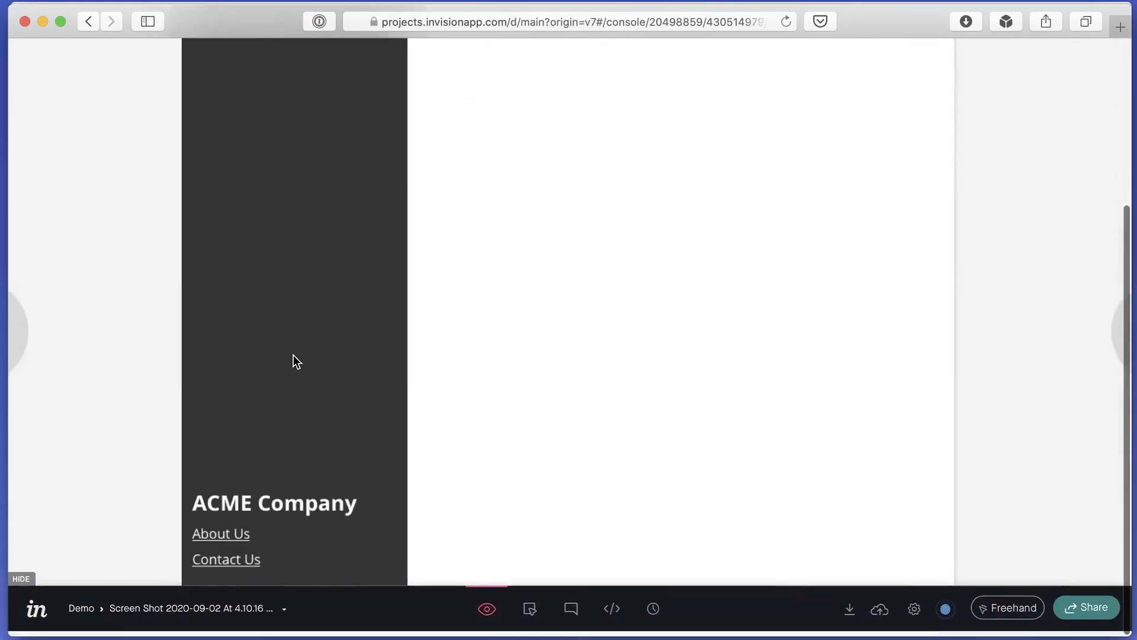
left_click(235, 535)
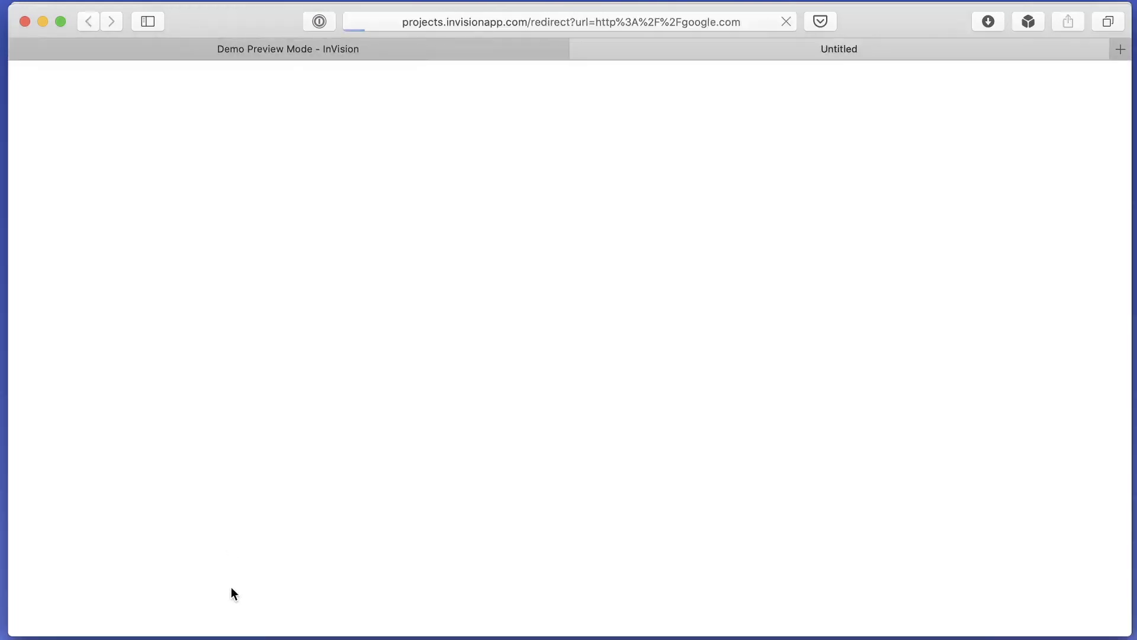
left_click(579, 49)
scroll(325, 264, "up", 5)
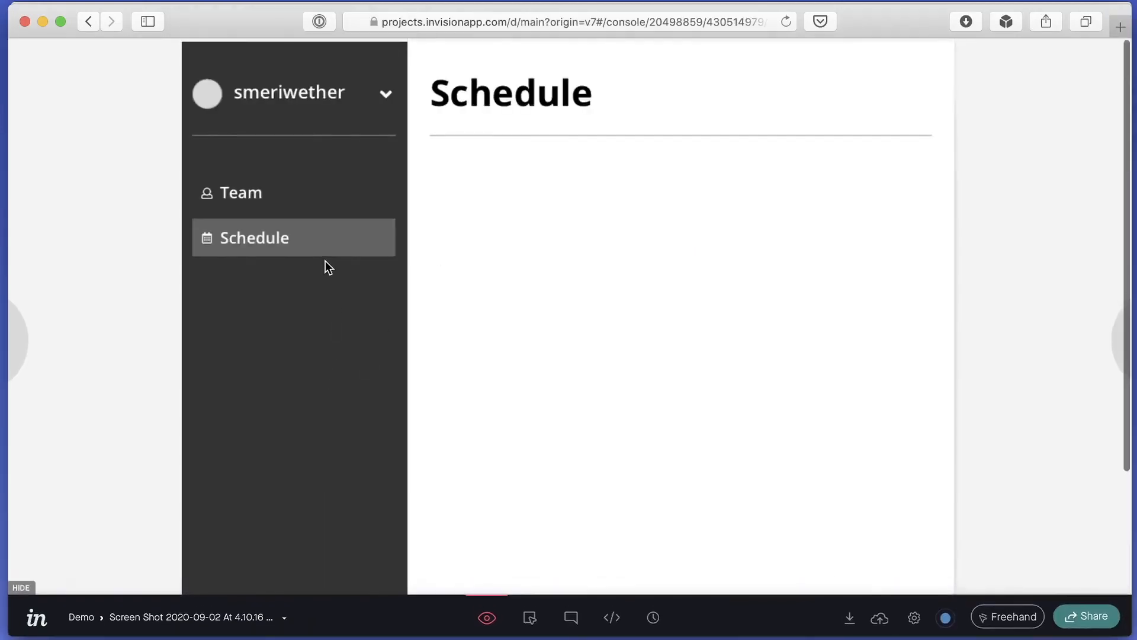